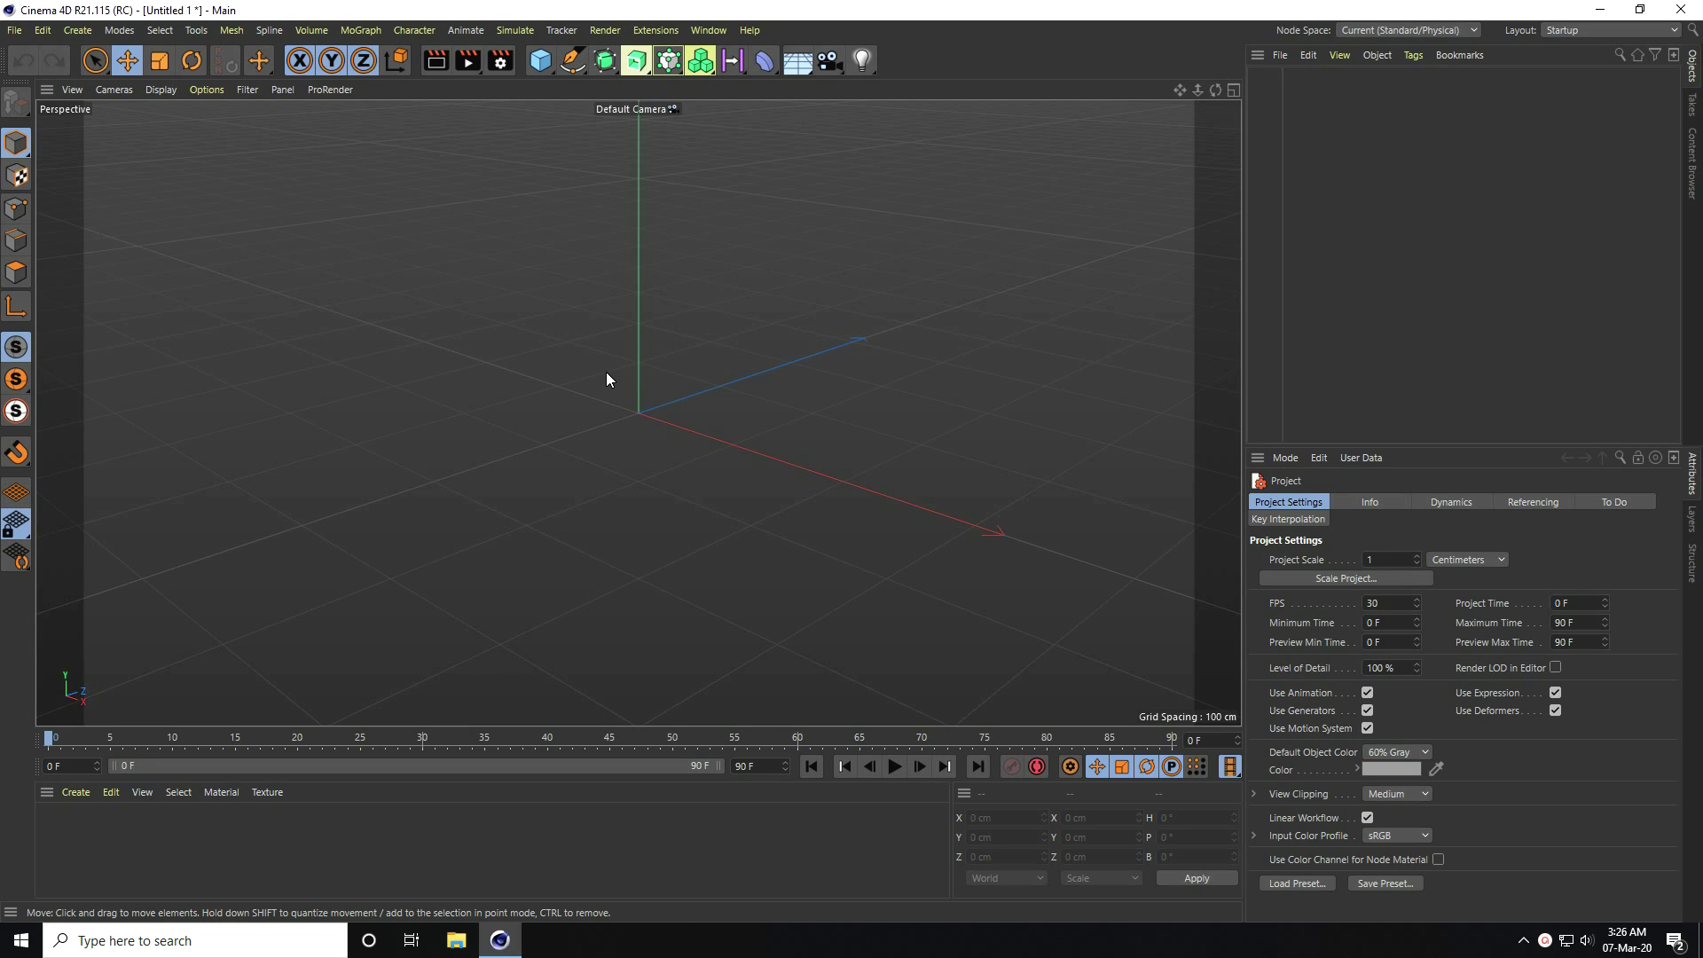
# - Add a sphere primitive and set its Segments to 70
pyautogui.click(540, 61)
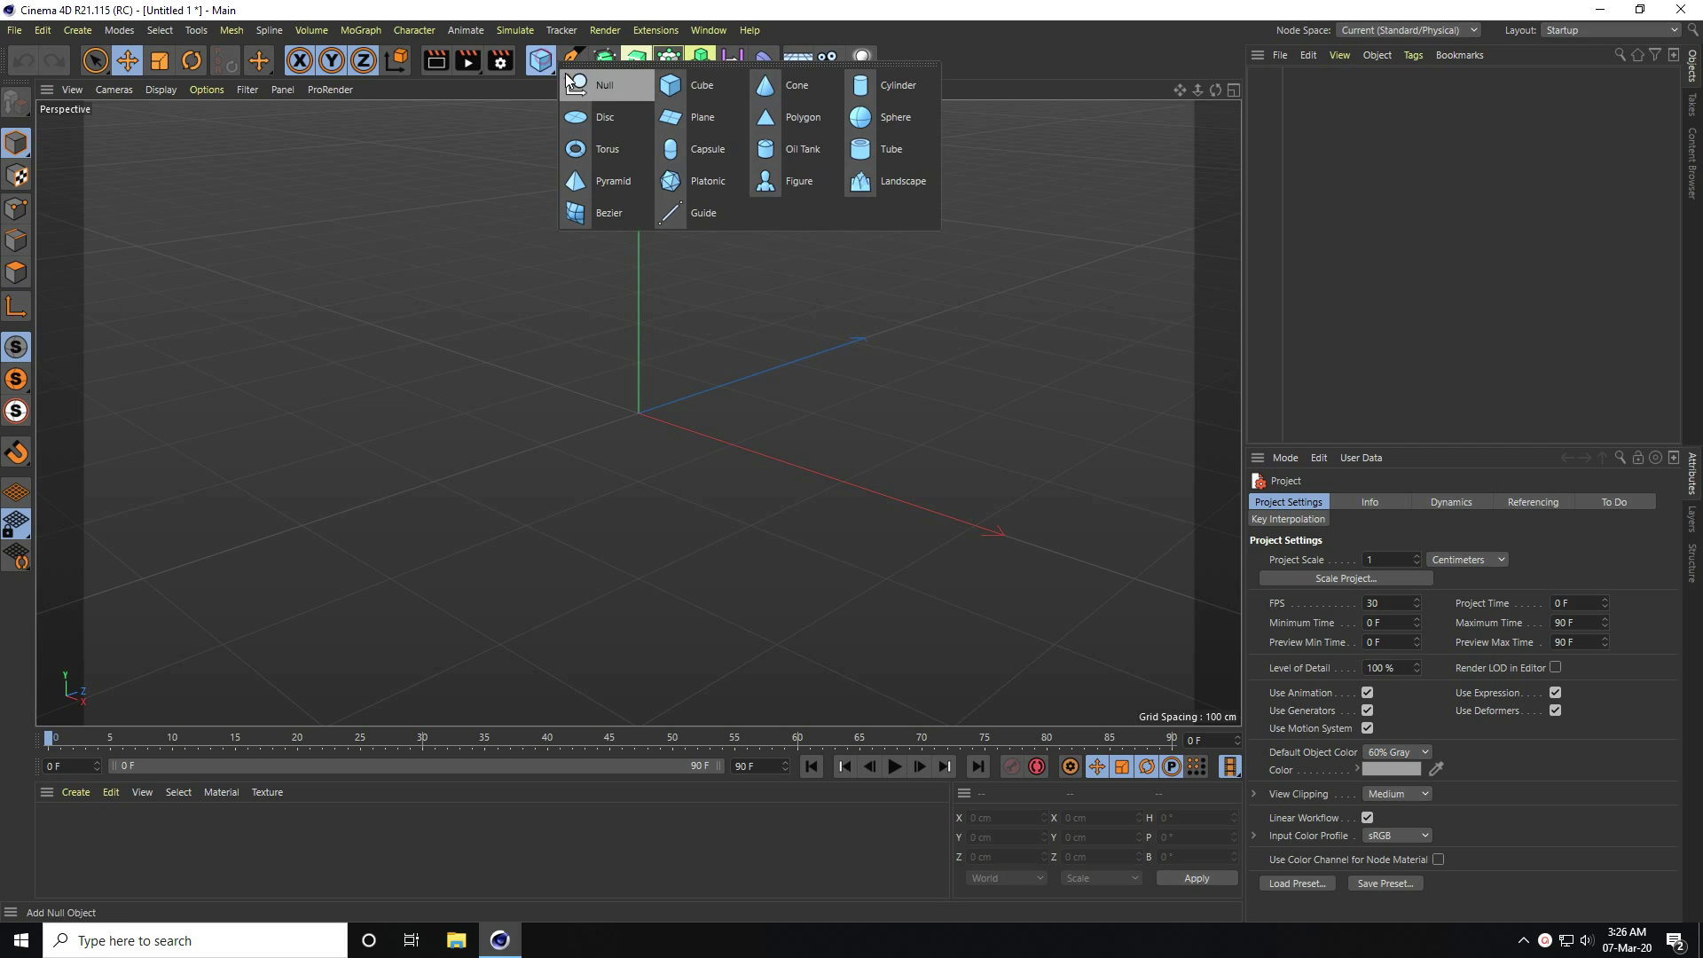
pyautogui.click(900, 131)
pyautogui.scroll(5, 606, 450)
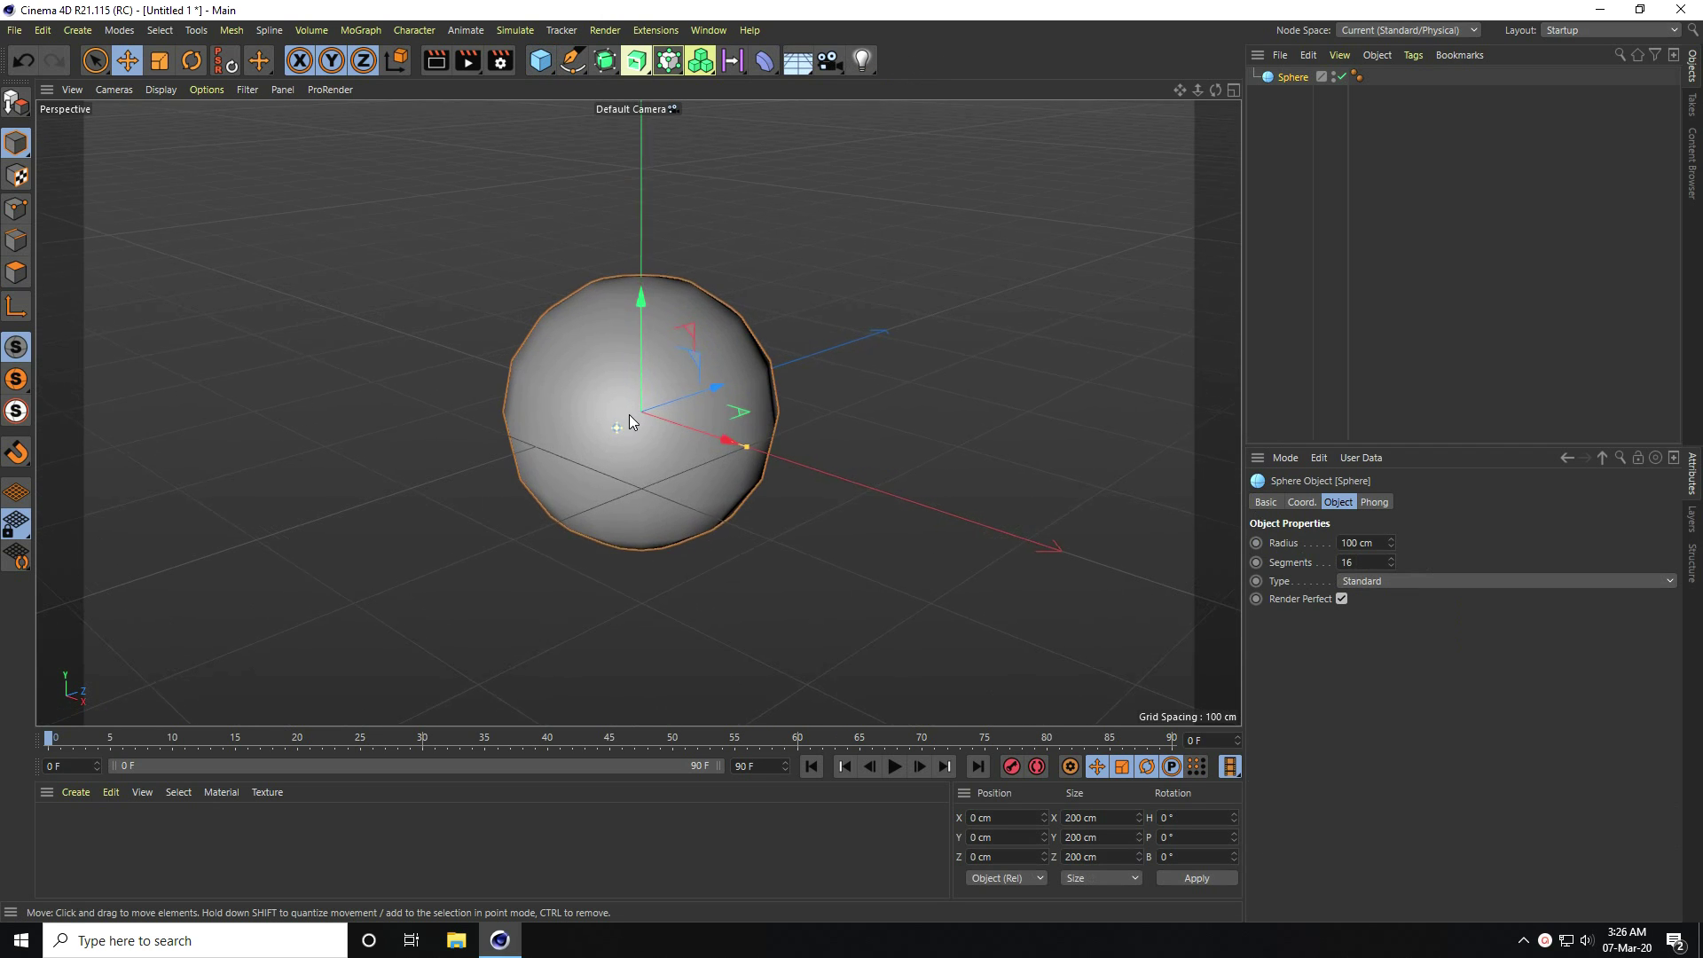
pyautogui.scroll(3, 669, 406)
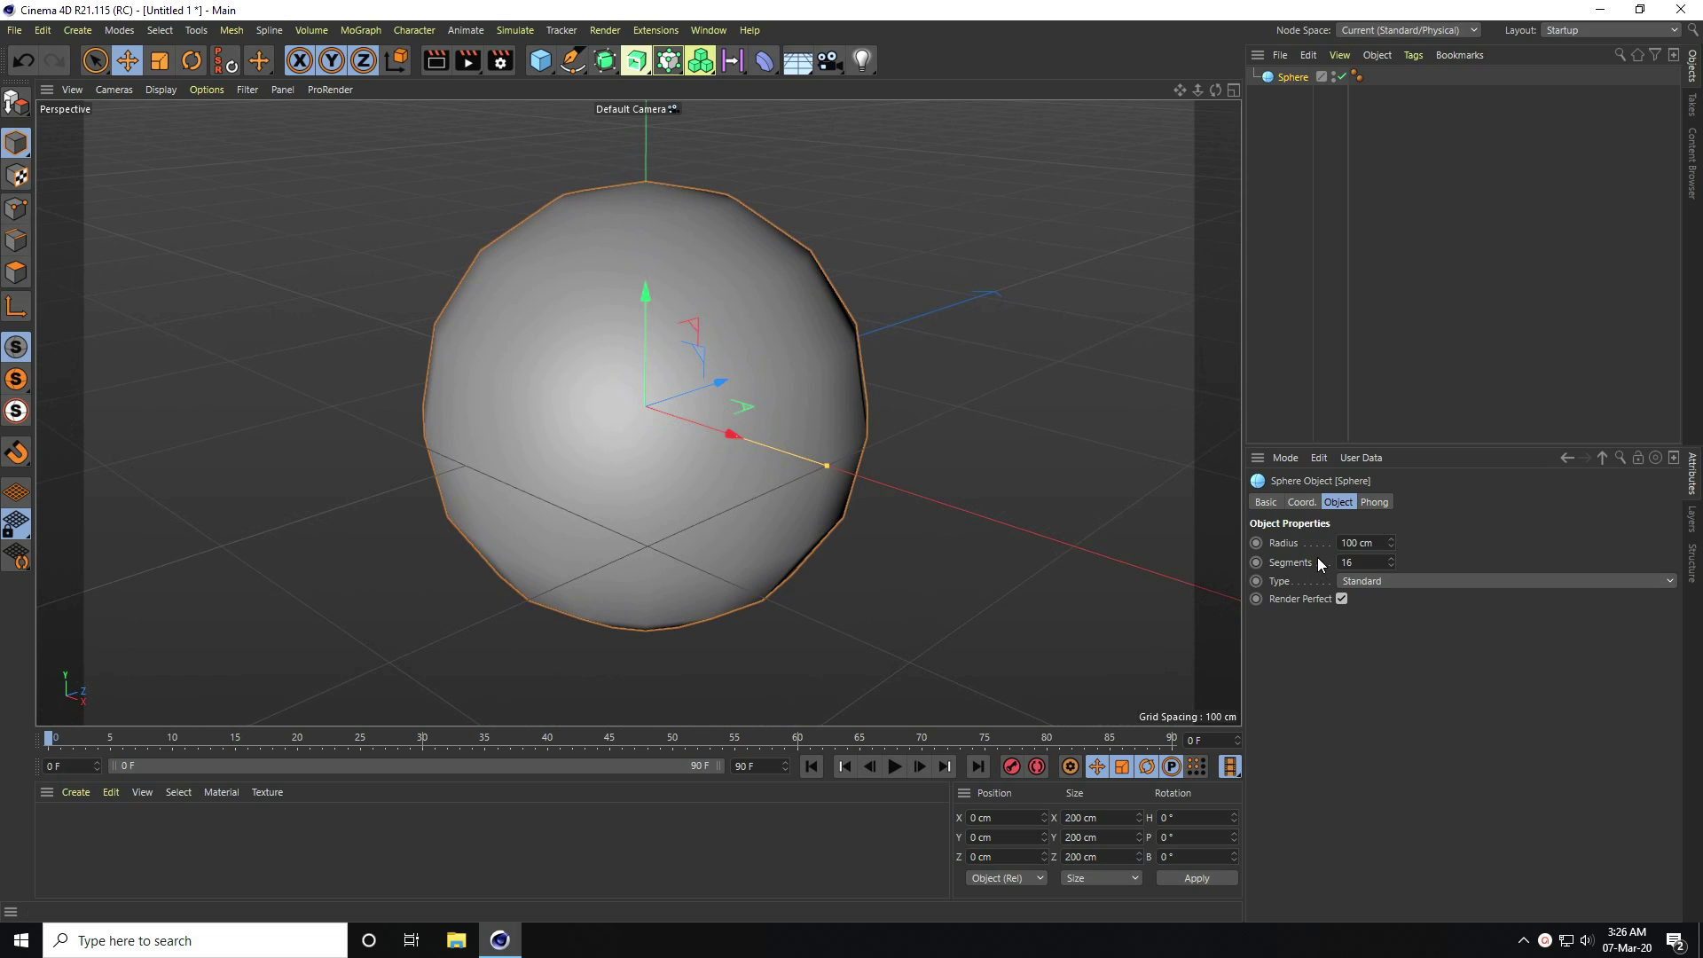
pyautogui.click(1349, 563)
pyautogui.doubleClick(1352, 563)
pyautogui.write('70')
pyautogui.press('Return')
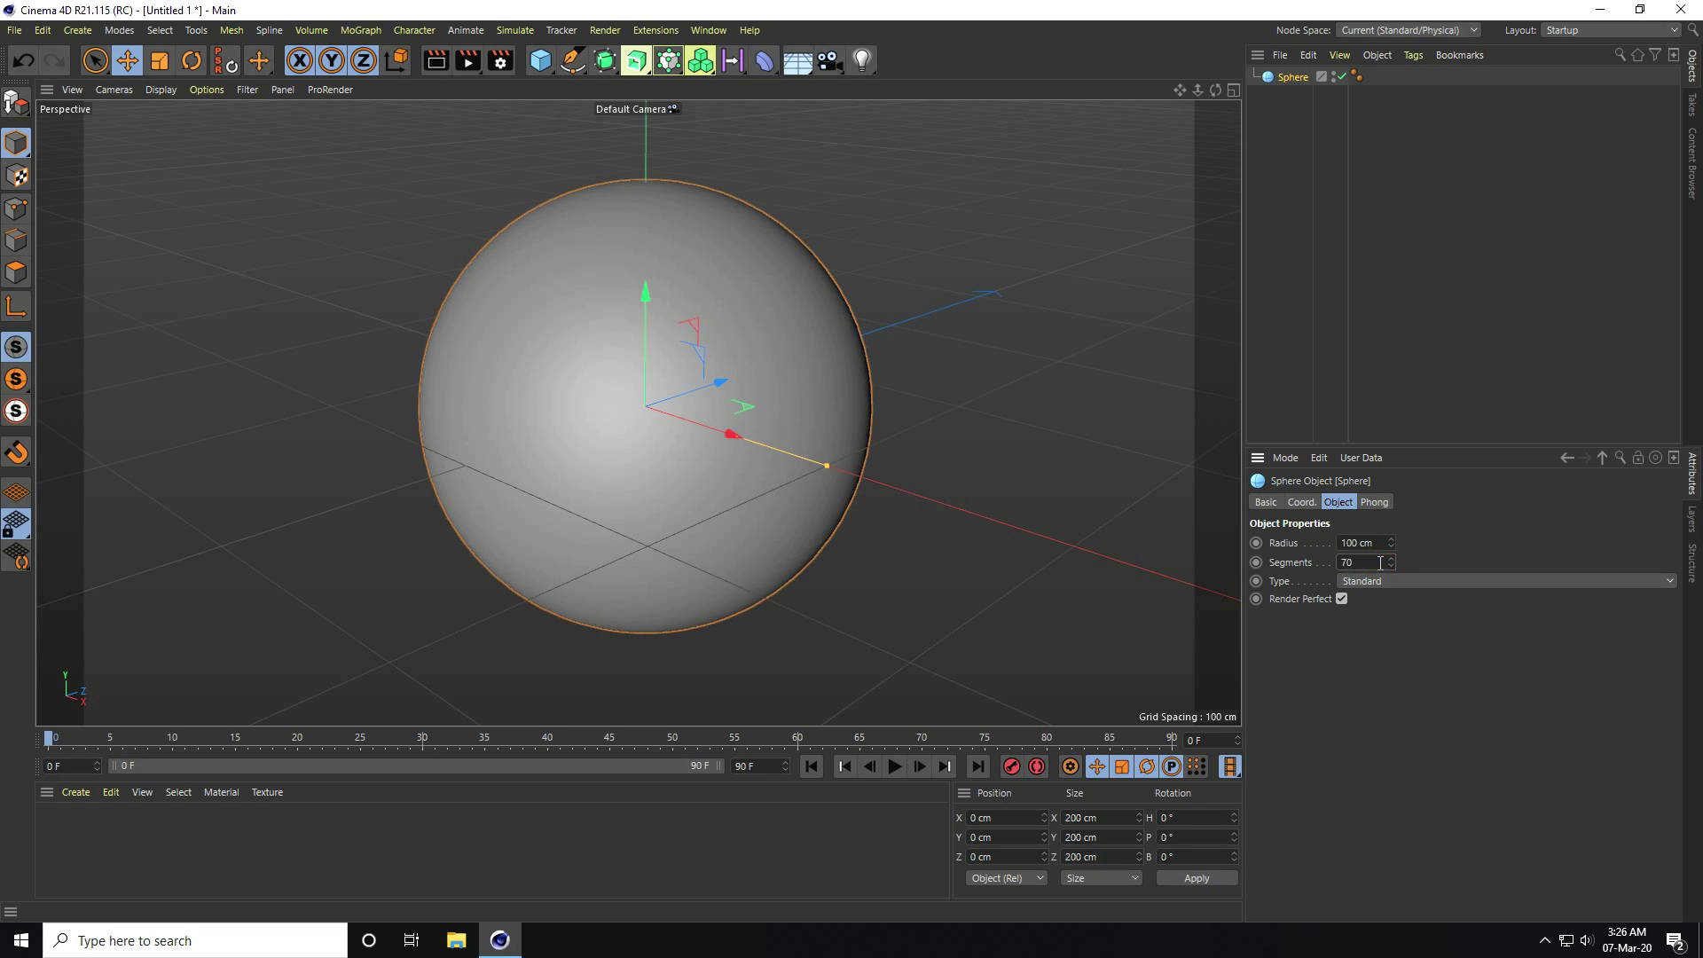
# - Switch the viewport to Gouraud Shading (Lines) and zoom out slightly
pyautogui.click(163, 89)
pyautogui.click(188, 136)
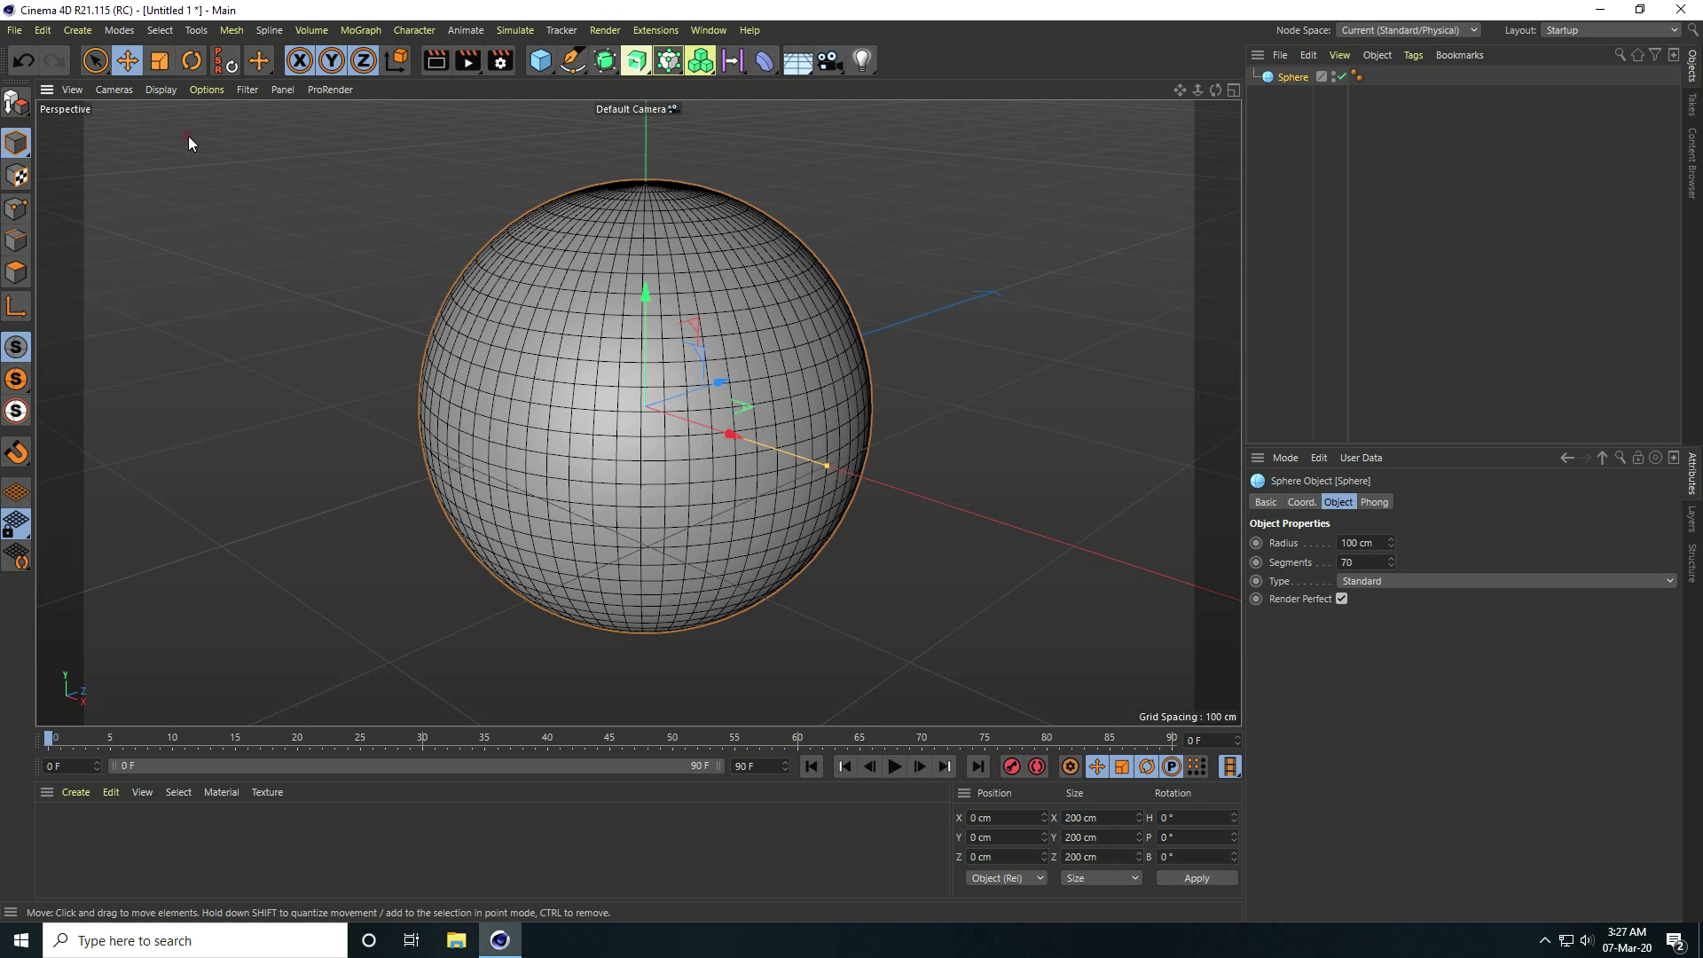
pyautogui.keyDown('alt'); pyautogui.moveTo(607, 525); pyautogui.dragTo(575, 529, button='right'); pyautogui.keyUp('alt')
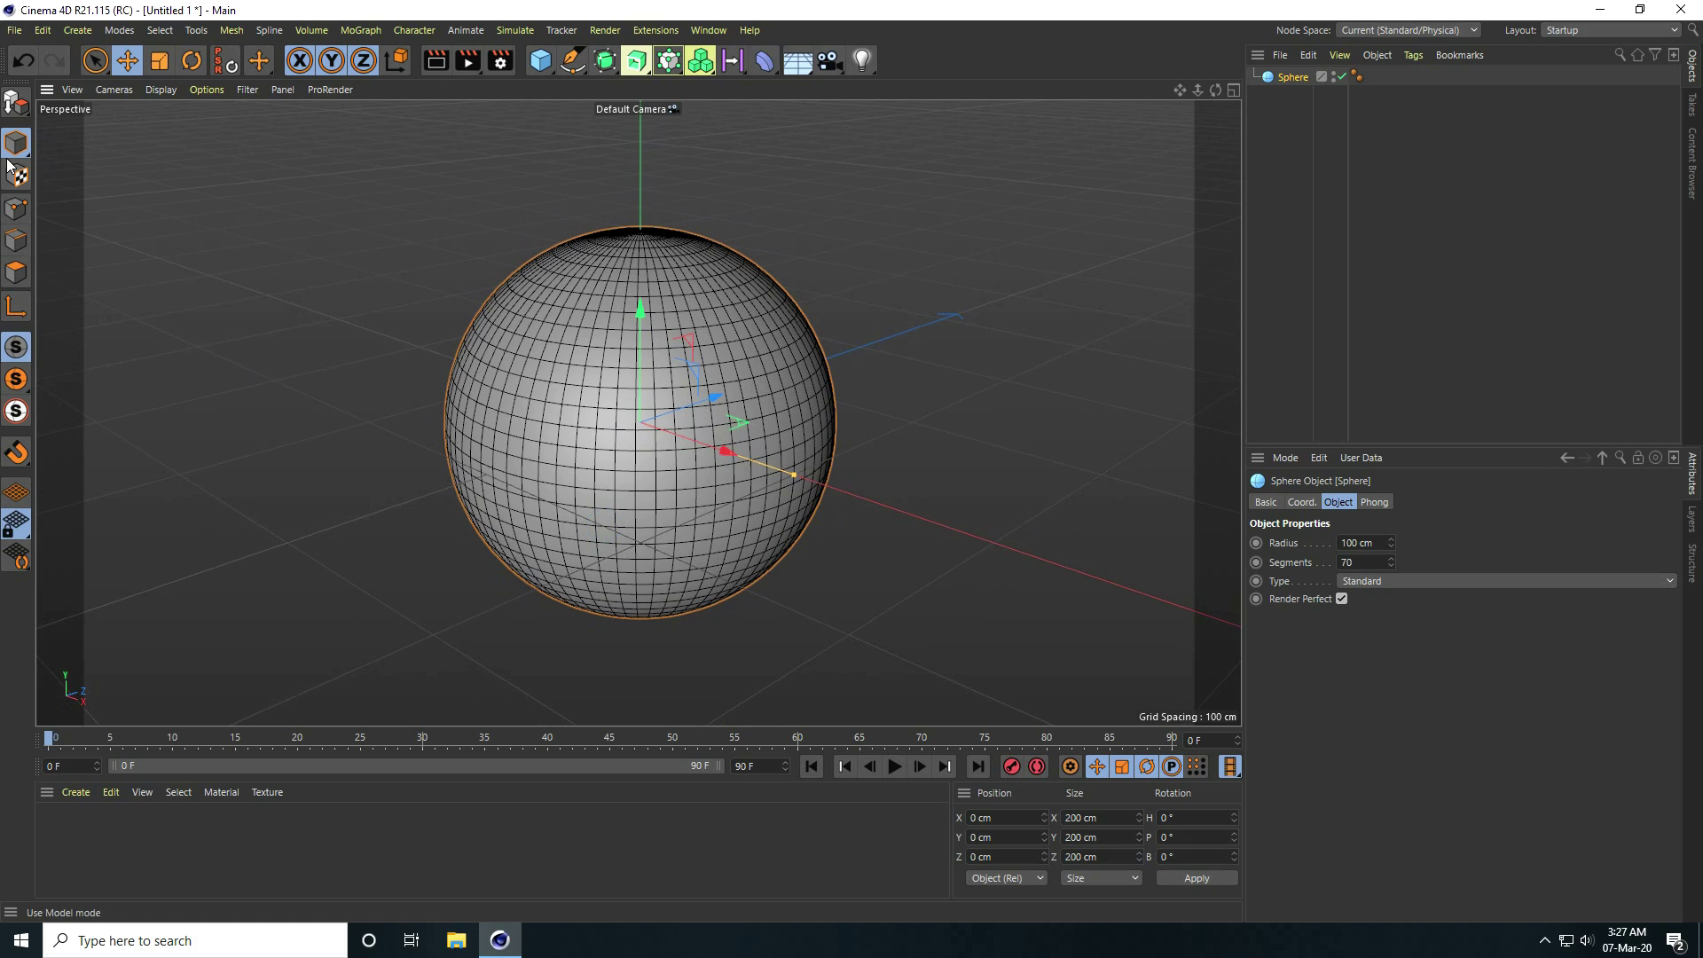
# - Make the sphere editable and select all of its edges in Edge mode
pyautogui.click(14, 105)
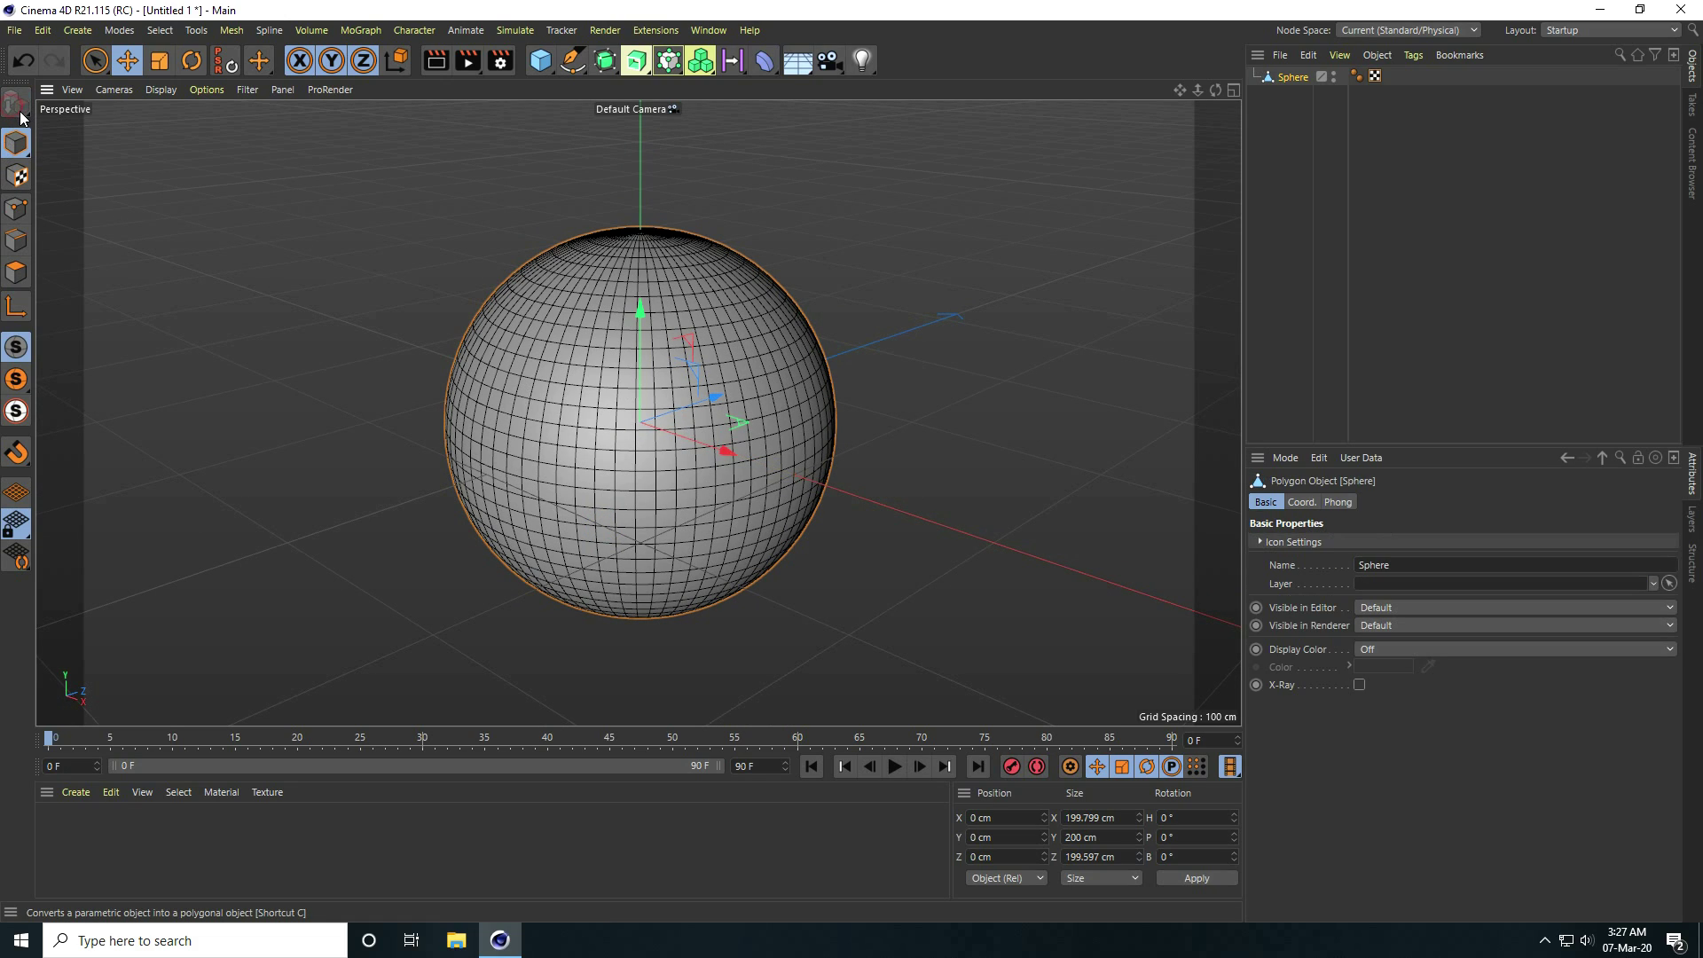
pyautogui.click(20, 244)
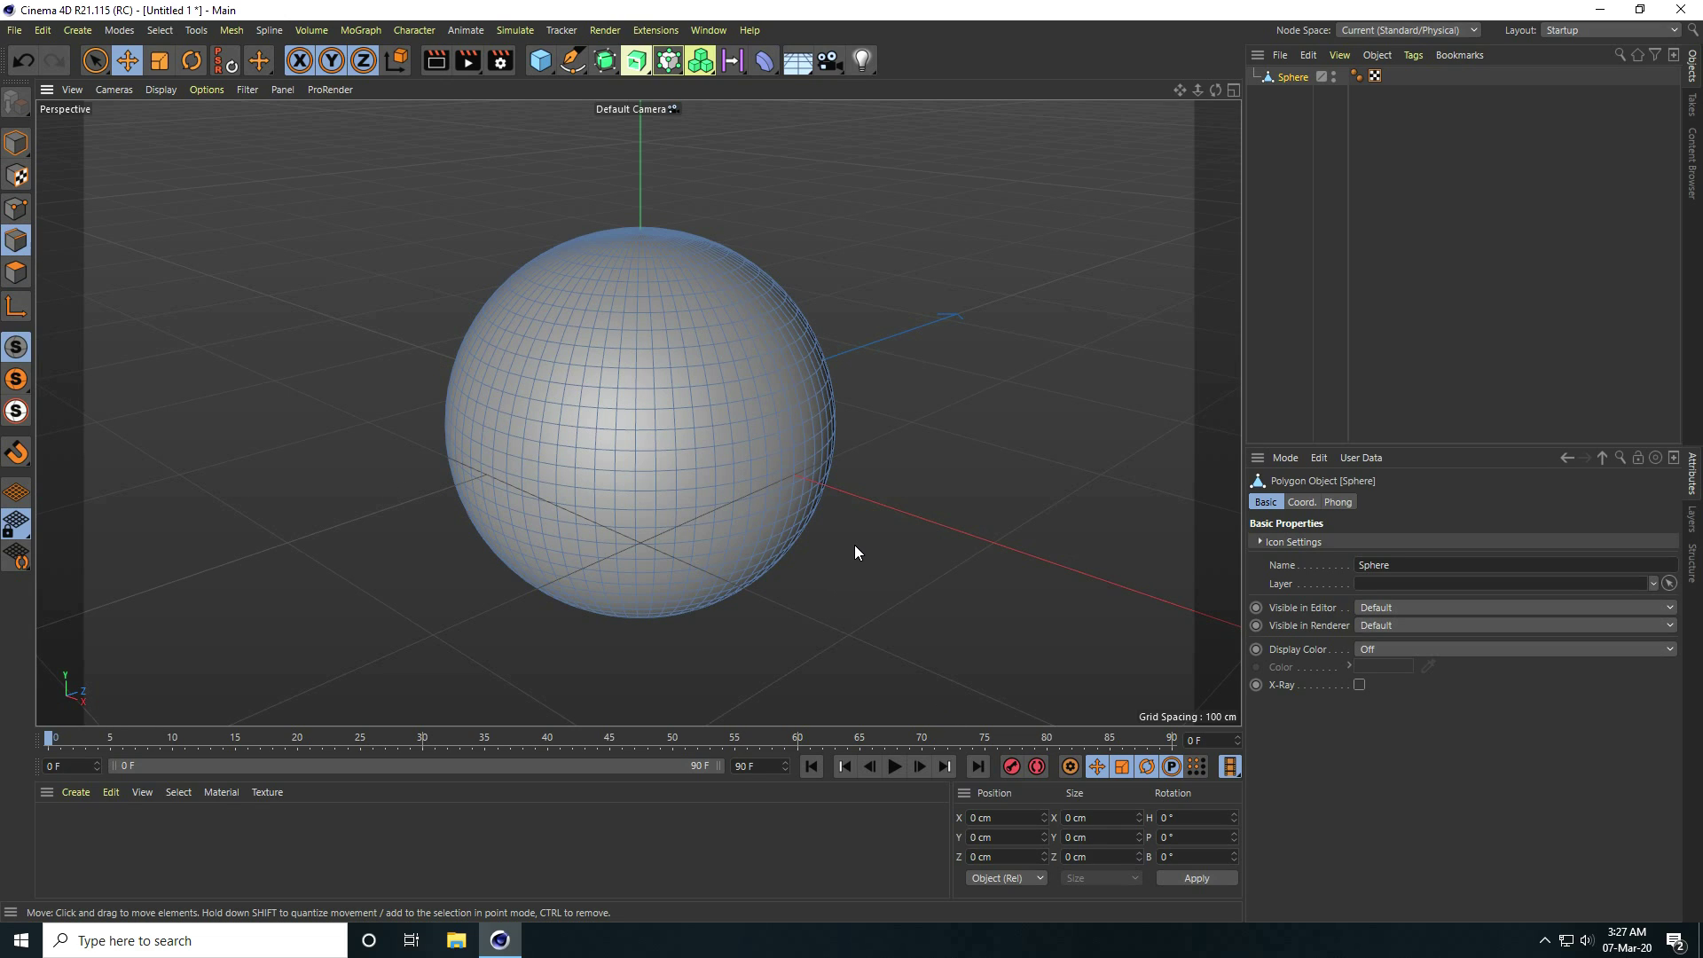
pyautogui.hotkey('ctrl', 'a')
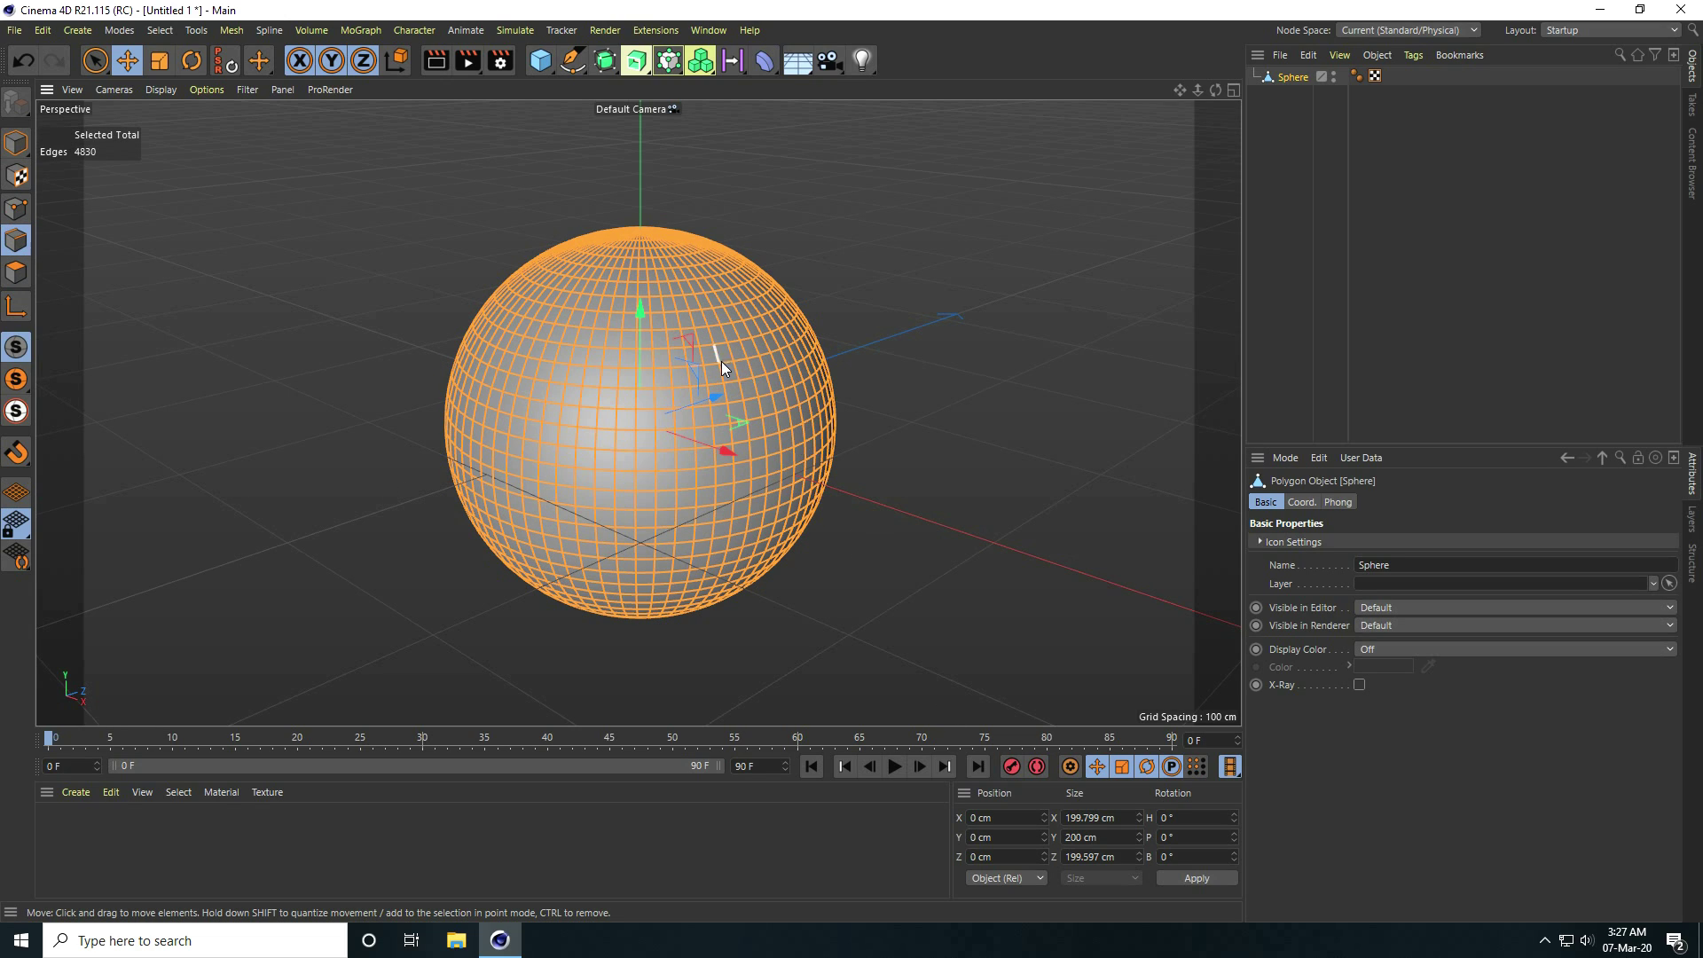
# - Start a Plane Cut with Local plane mode, 100 cuts and 5 cm spacing
pyautogui.rightClick(745, 328)
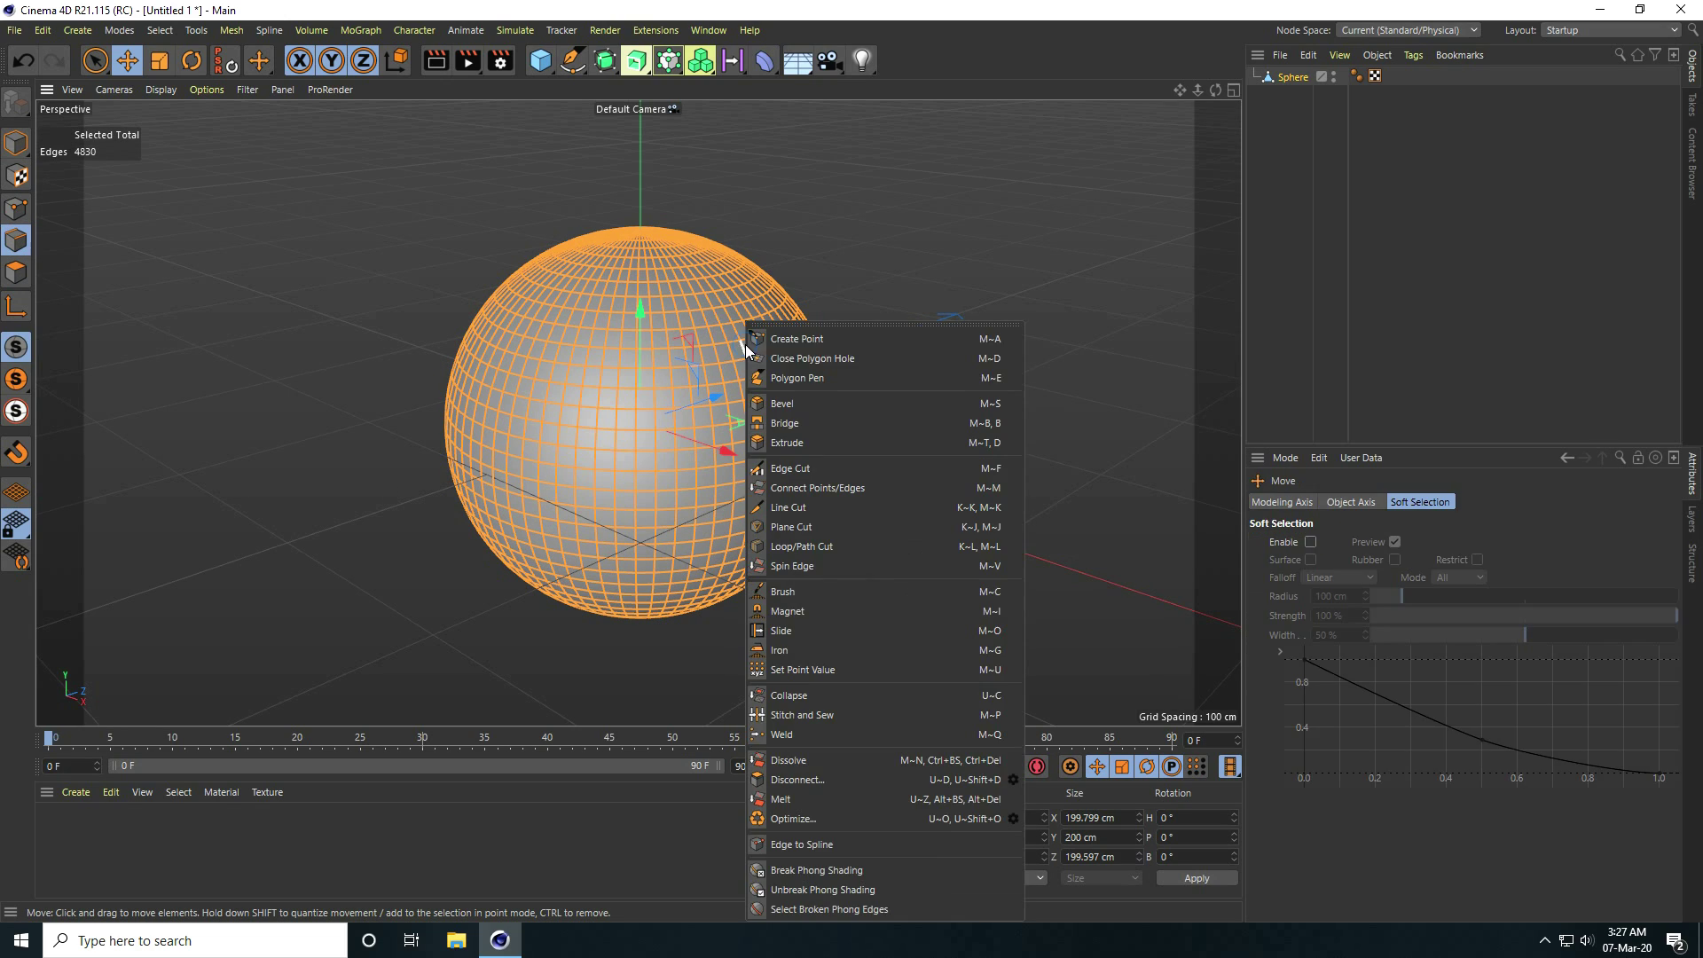
pyautogui.click(785, 529)
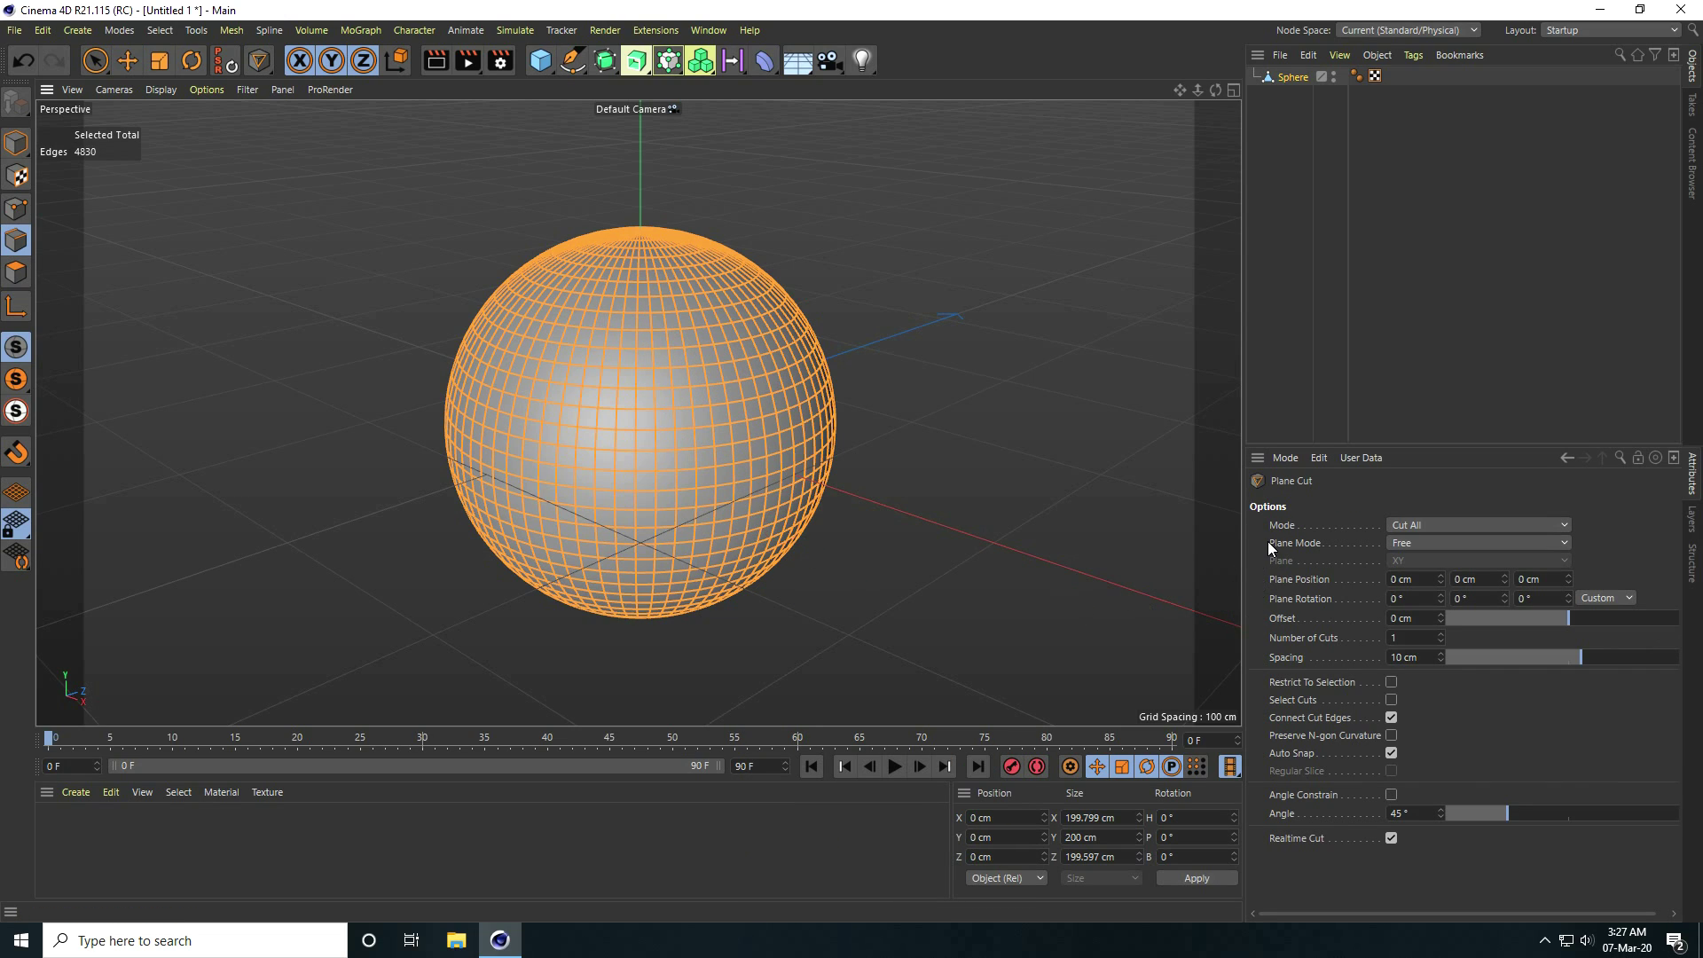
pyautogui.click(1421, 544)
pyautogui.click(1412, 586)
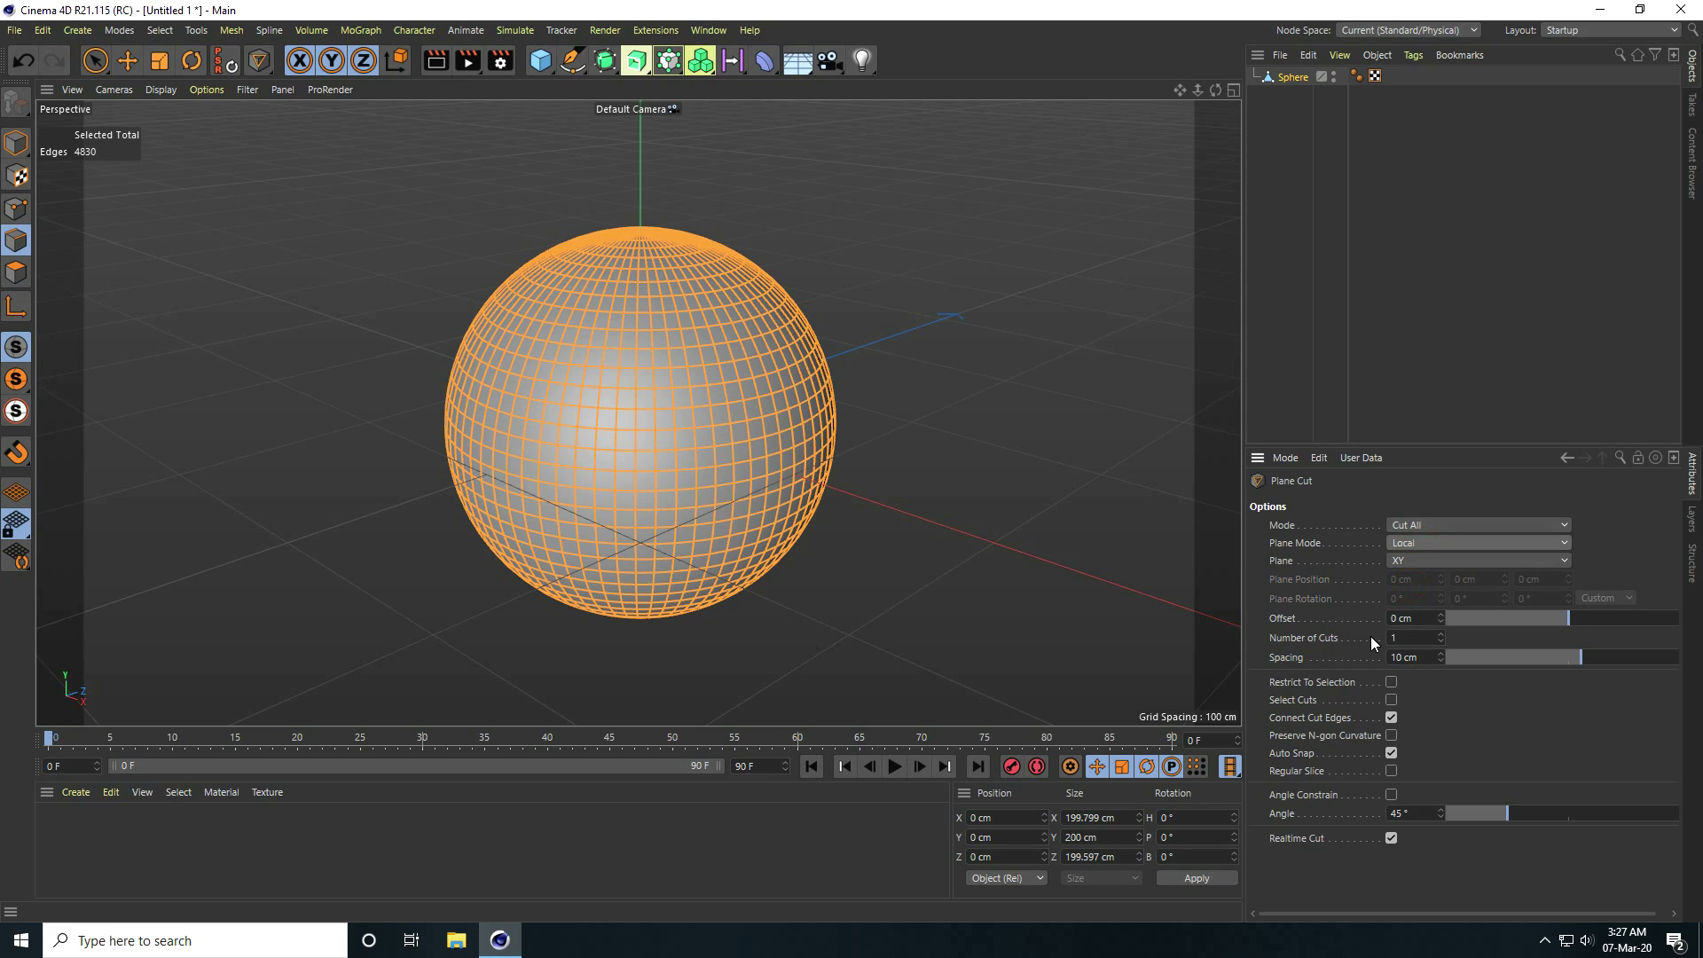
pyautogui.click(1429, 638)
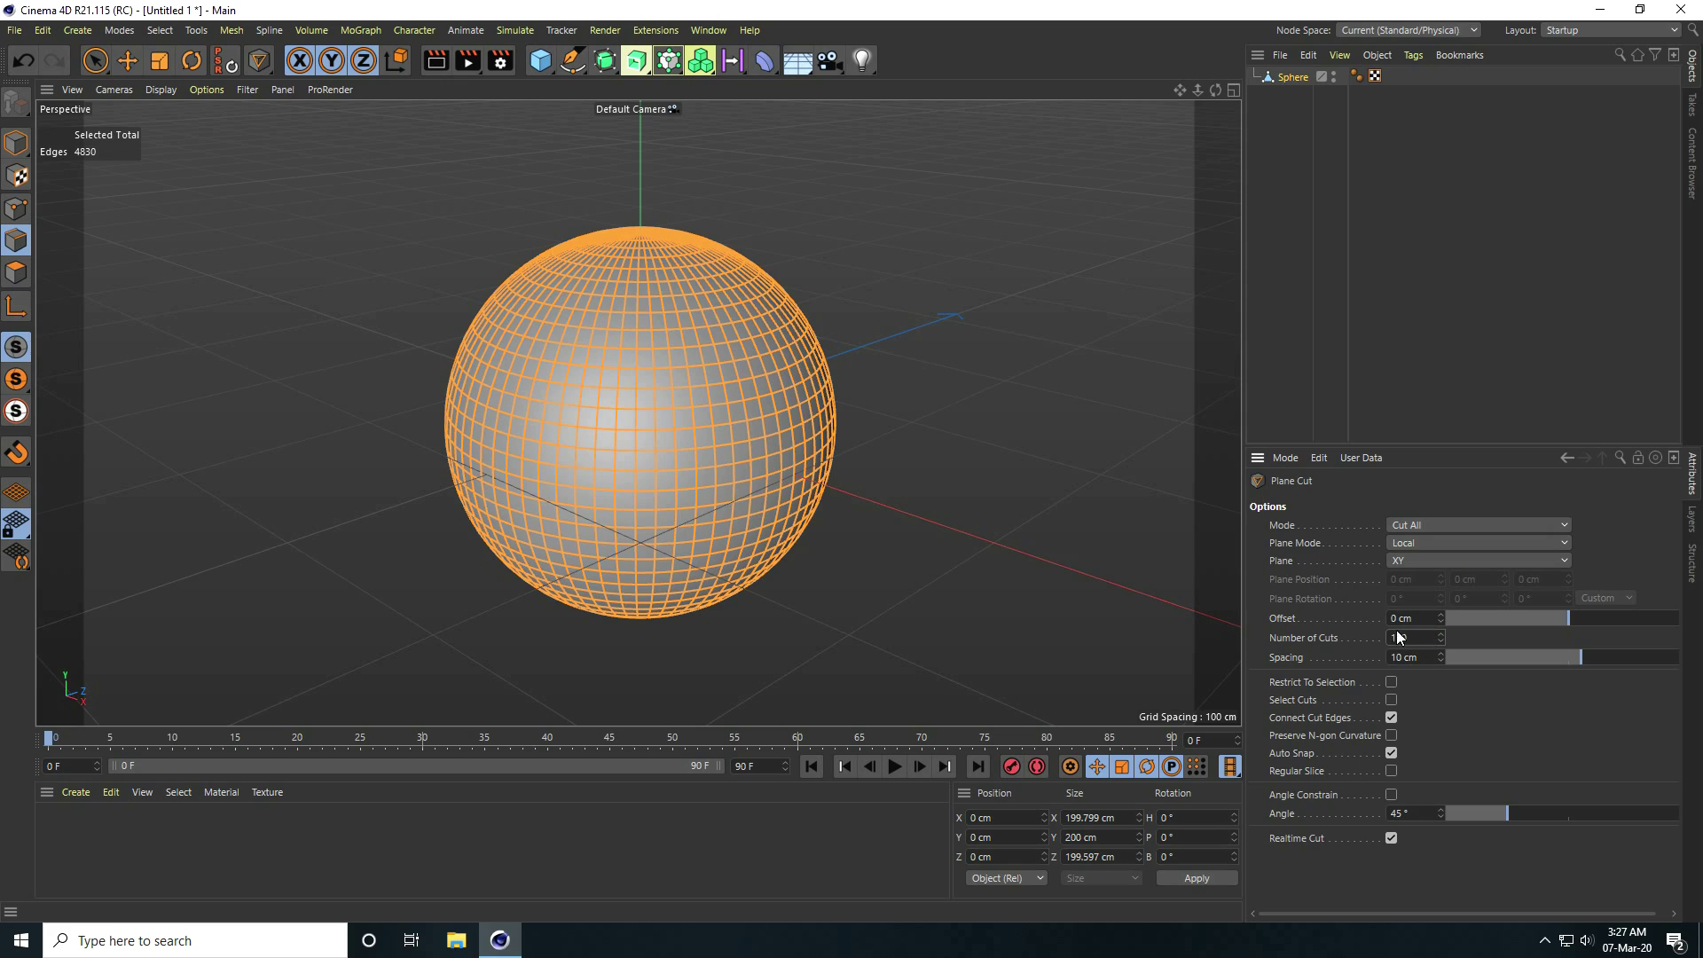
pyautogui.click(1427, 657)
pyautogui.write('5')
pyautogui.press('Return')
# - Enable Select Cuts and slice the sphere from the maximized Top view
pyautogui.click(1391, 700)
pyautogui.middleClick(960, 438)
pyautogui.middleClick(940, 355)
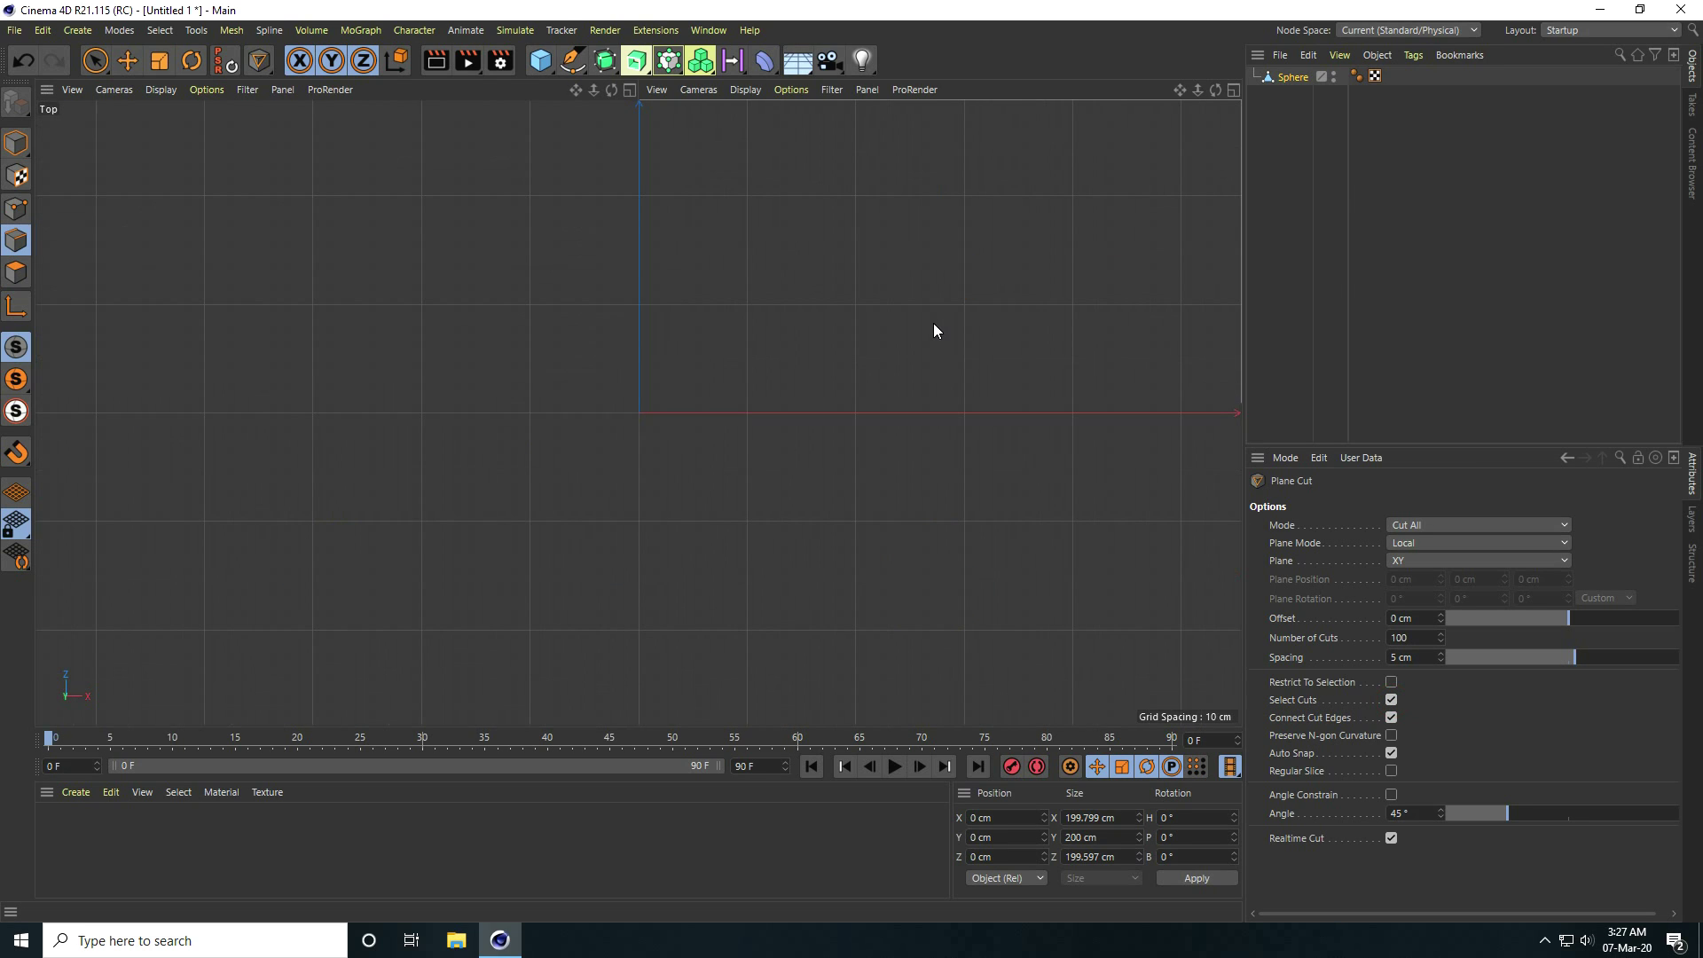
pyautogui.scroll(6, 621, 381)
pyautogui.click(672, 211)
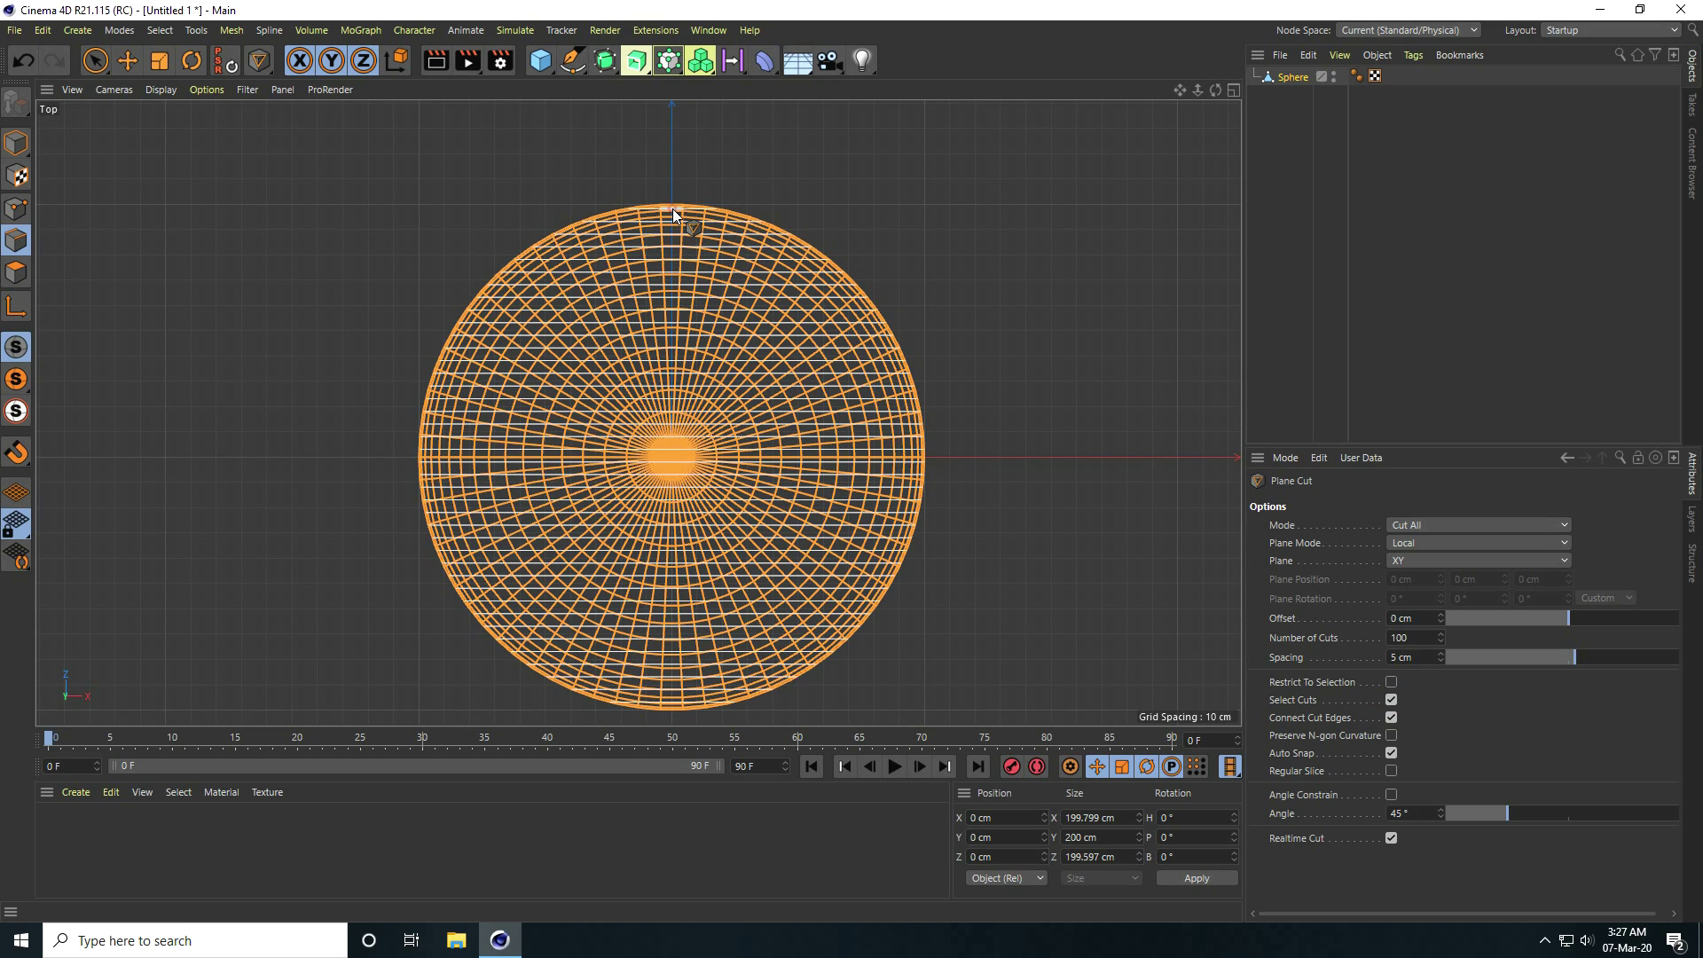
# - Turn the selected cut edges into a spline with Mesh > Conversion > Edge to Spline
pyautogui.middleClick(1006, 390)
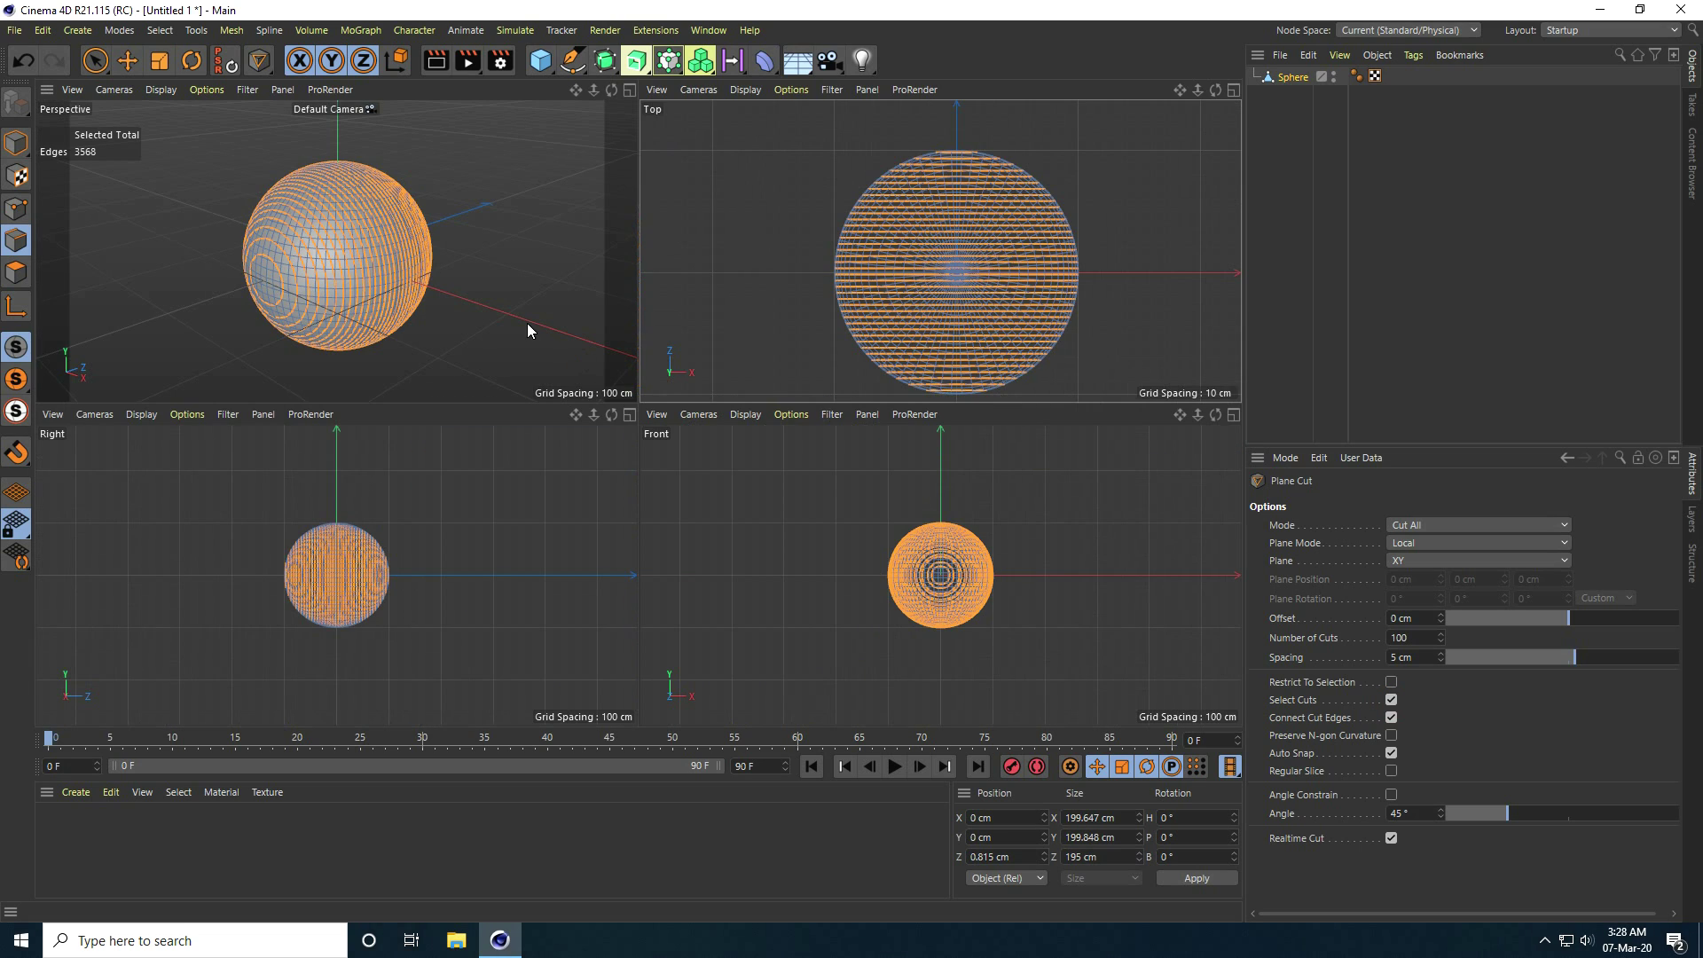
pyautogui.middleClick(527, 323)
pyautogui.scroll(4, 639, 444)
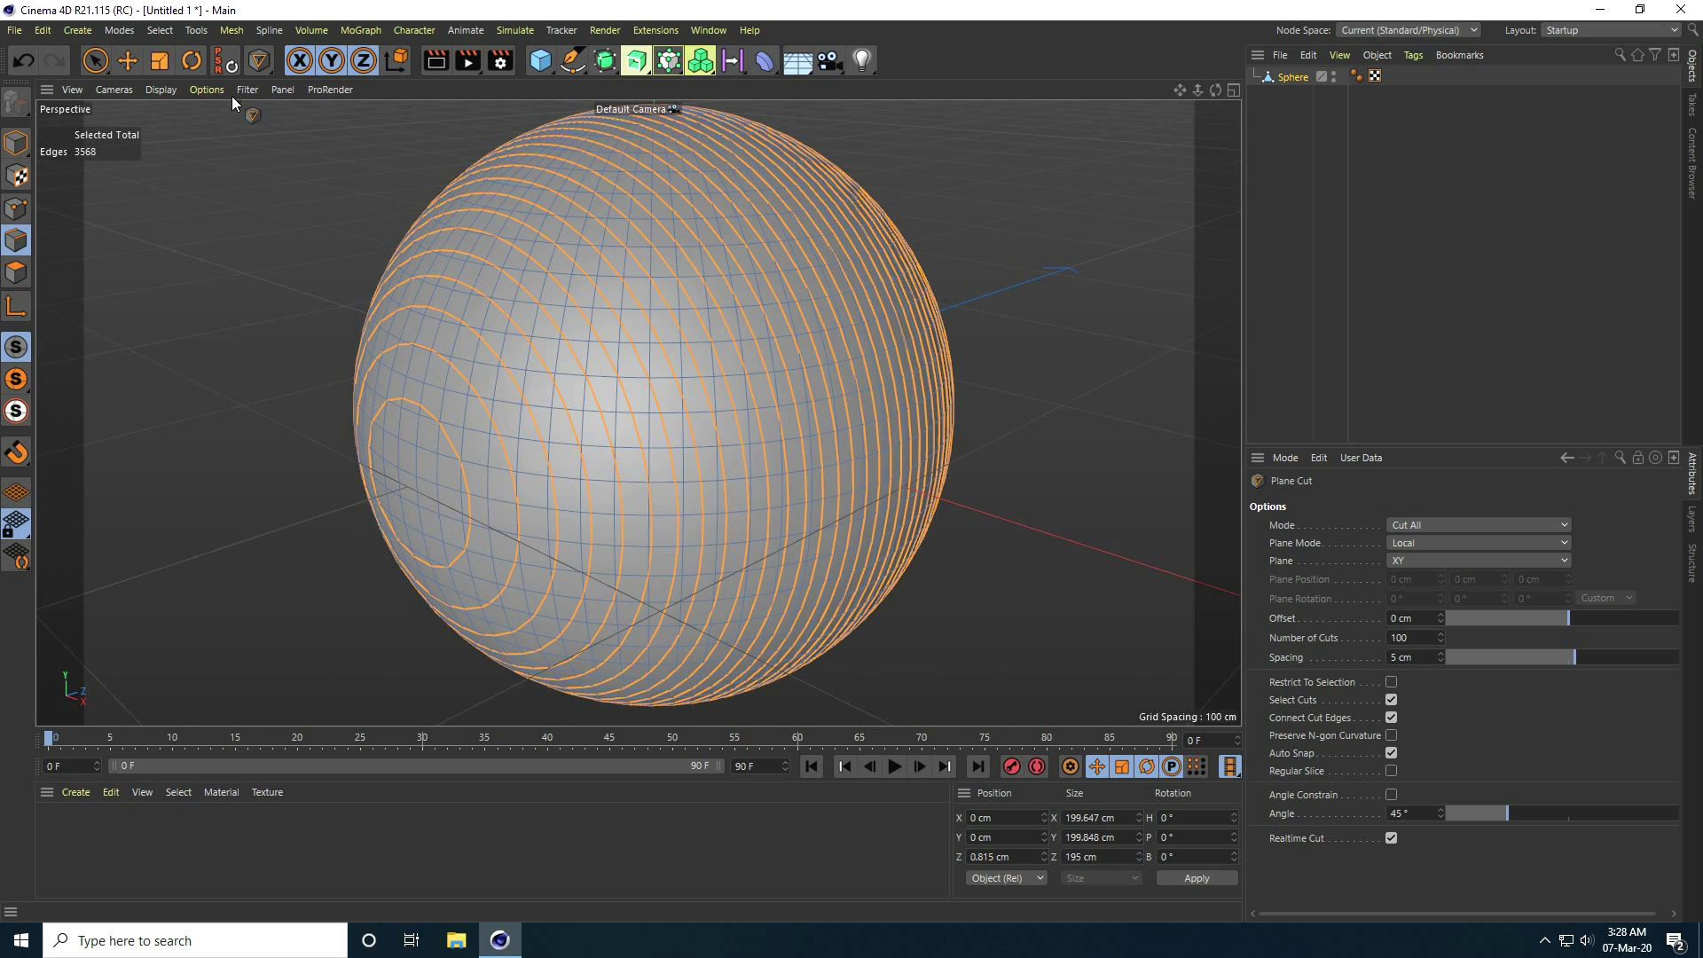
pyautogui.click(230, 31)
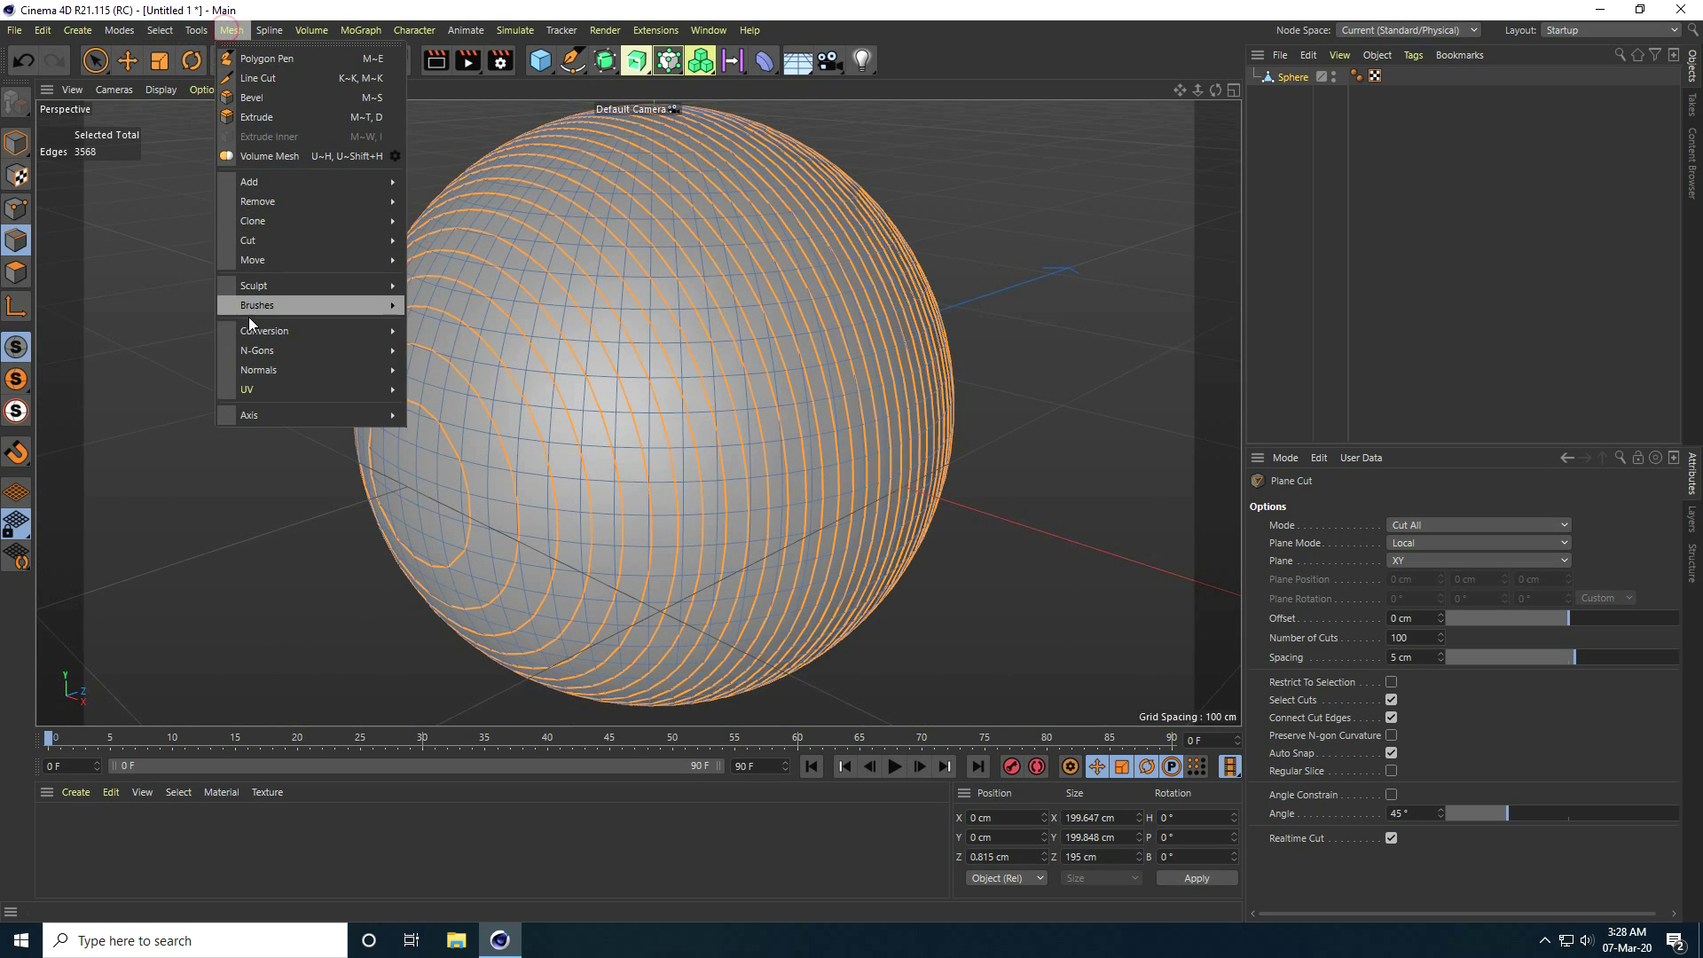
pyautogui.moveTo(355, 331)
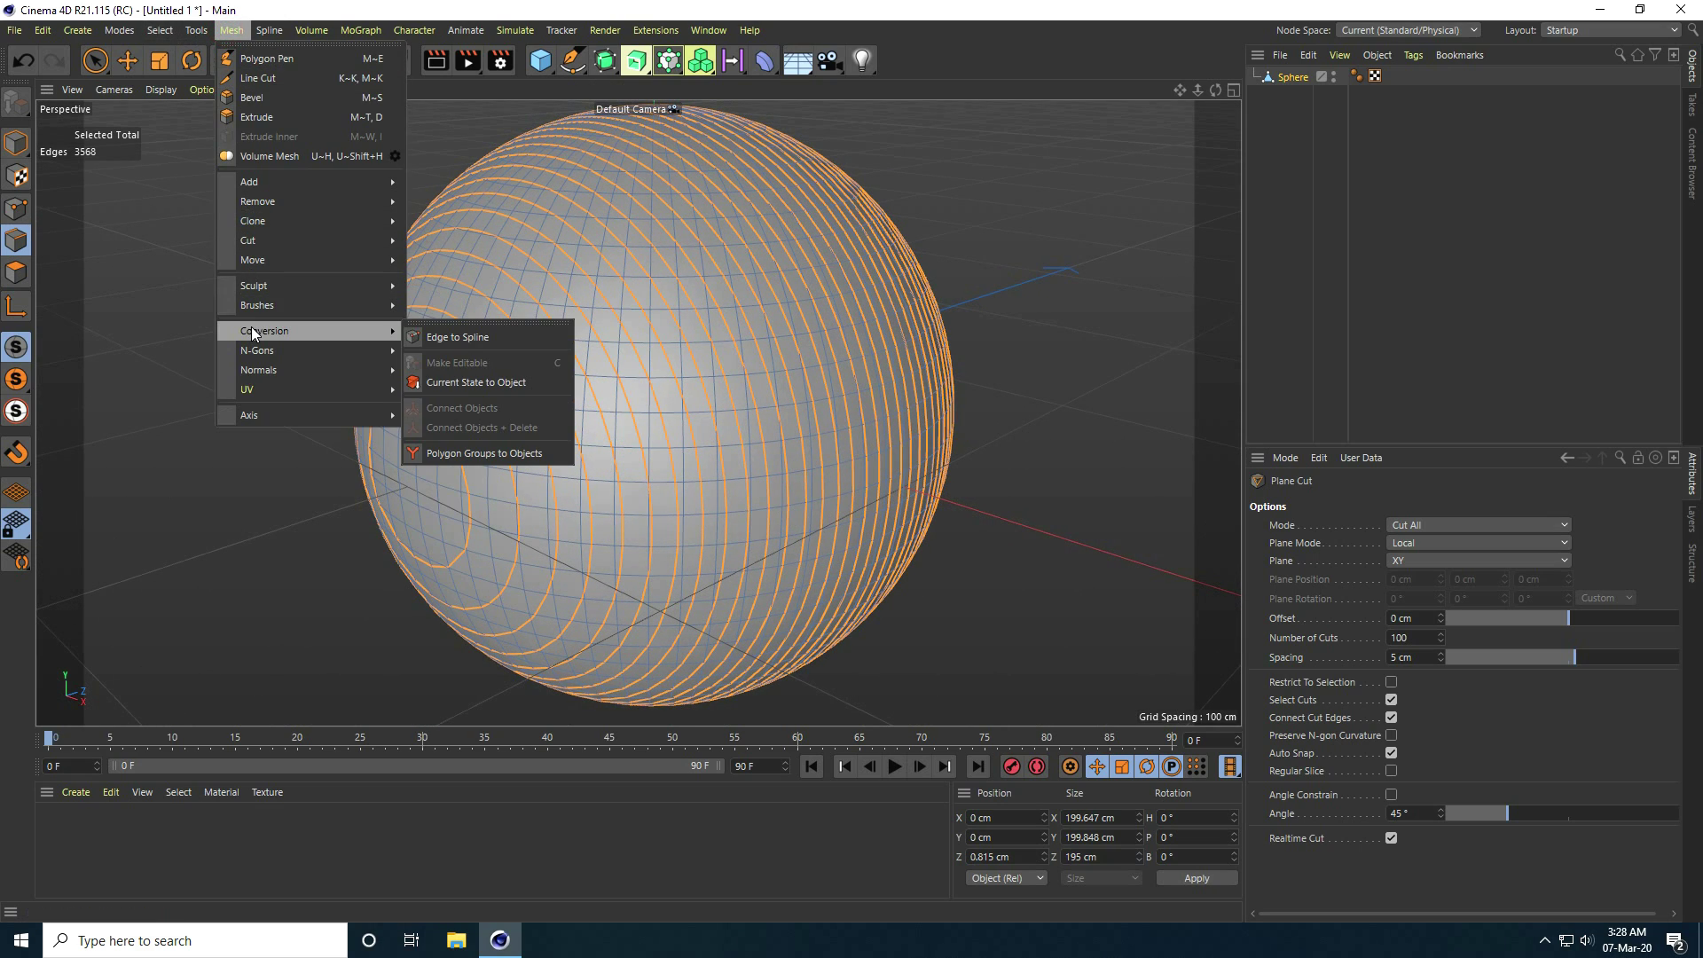
pyautogui.click(460, 338)
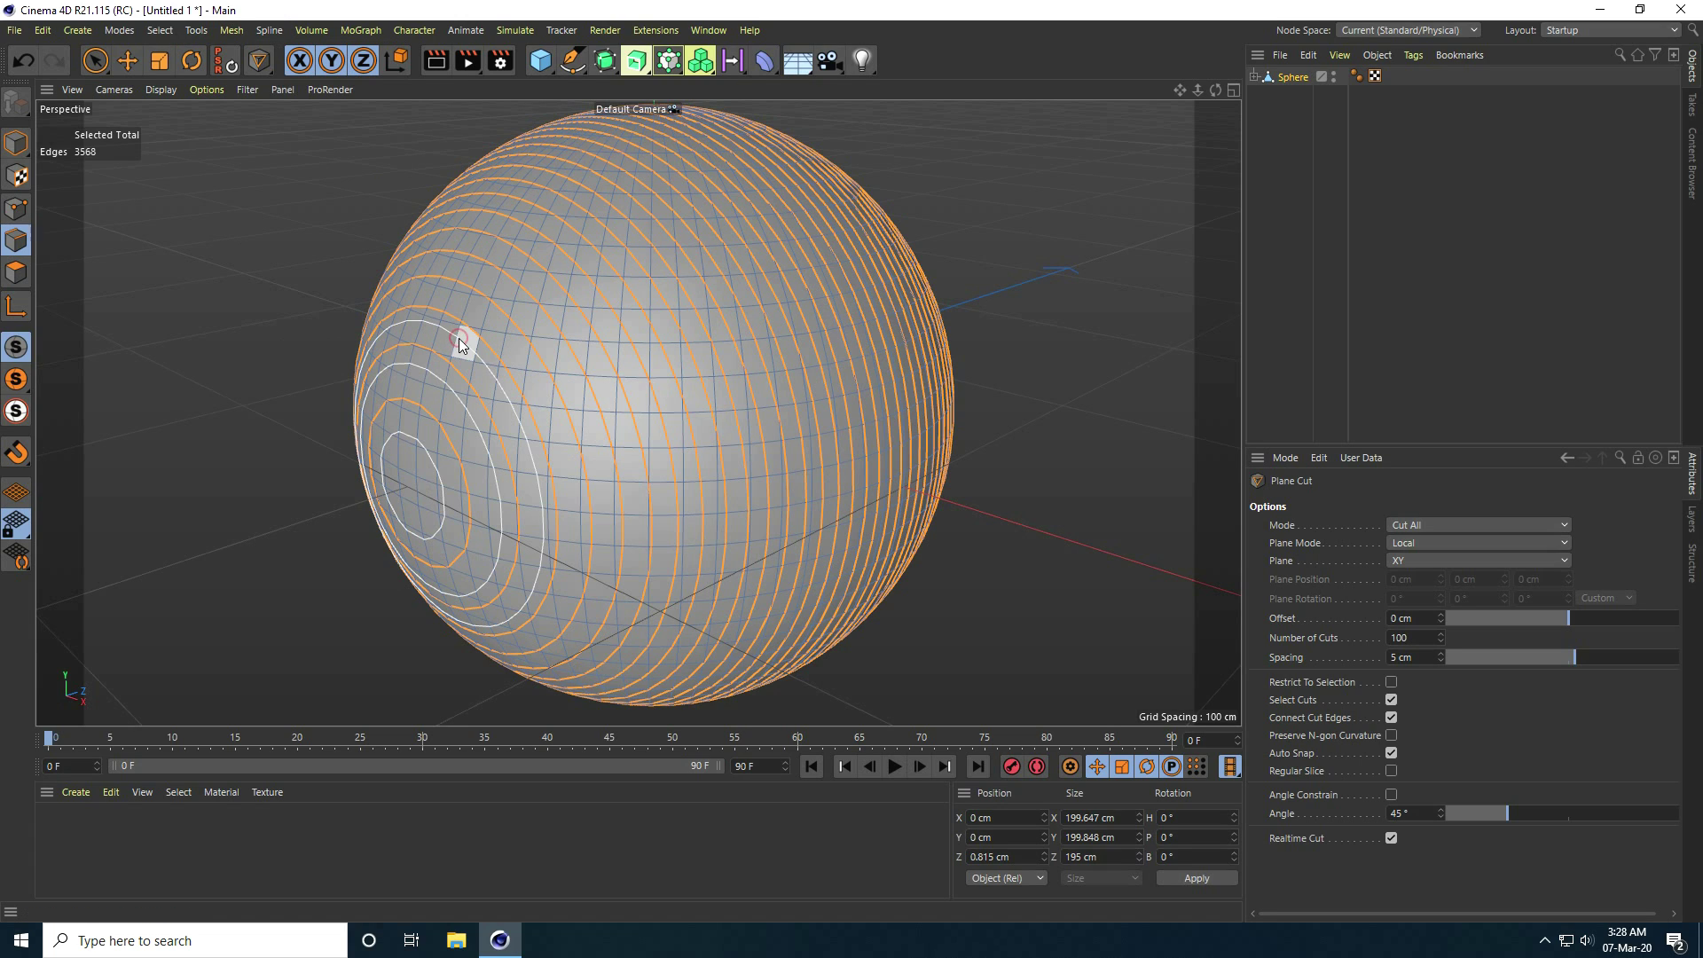
pyautogui.click(16, 142)
# - Move Sphere.Spline out to the top level and delete the original sphere
pyautogui.press('e')
pyautogui.click(1256, 77)
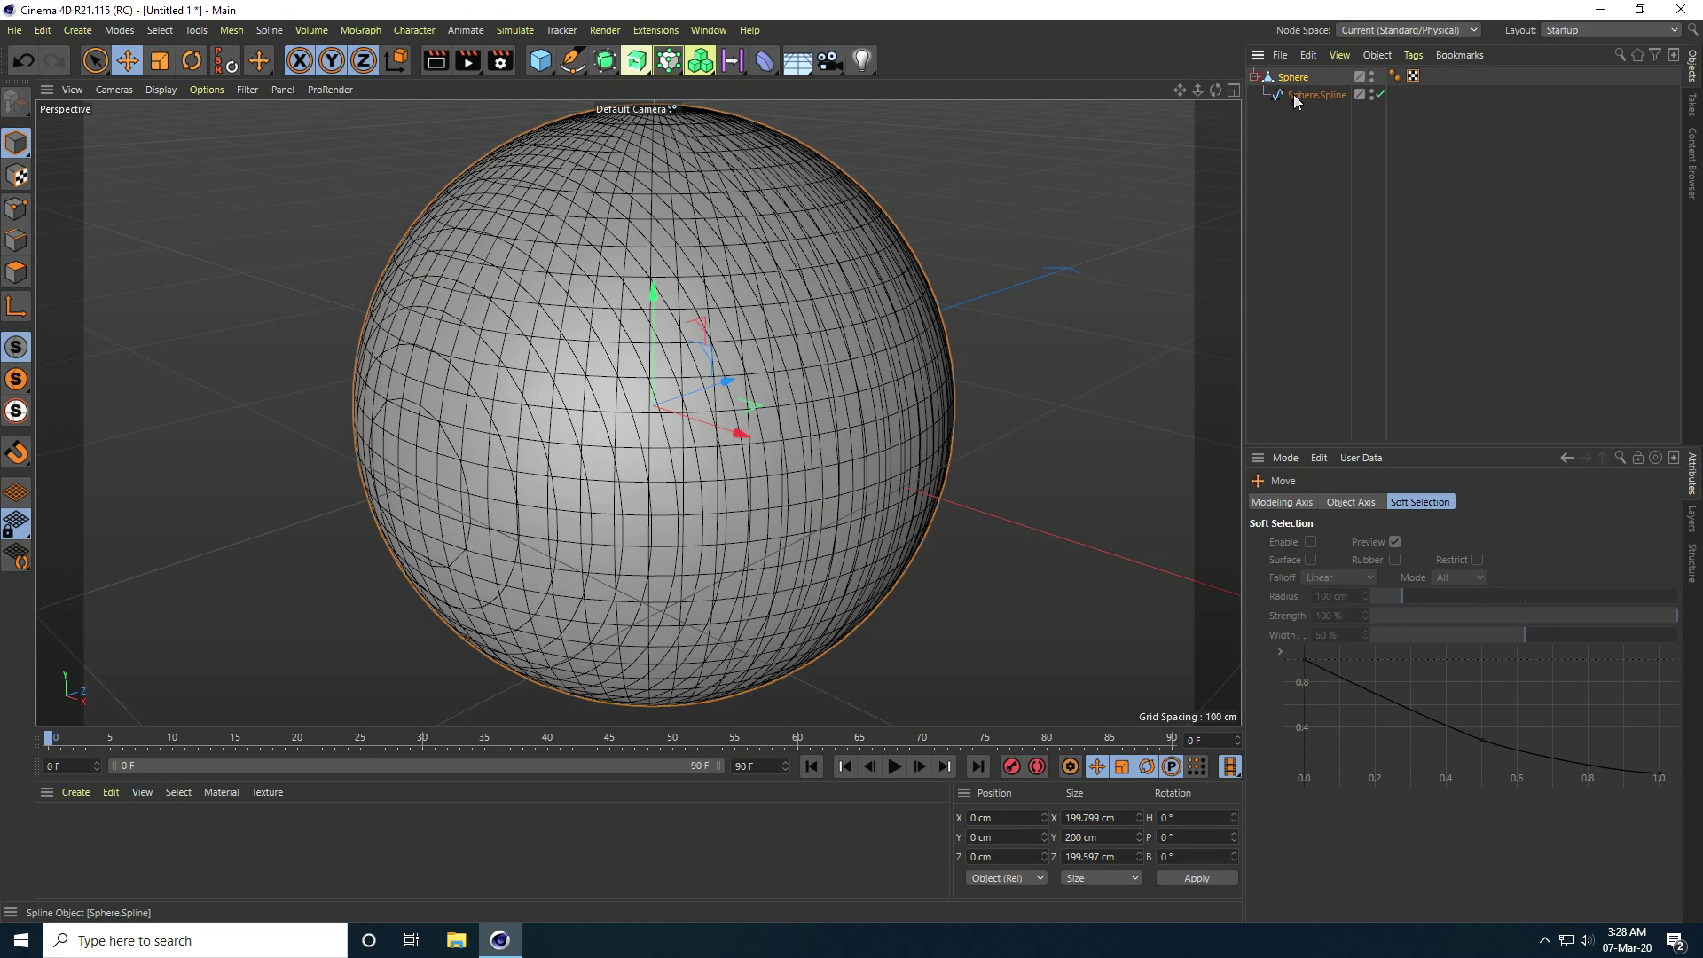
pyautogui.click(1291, 97)
pyautogui.moveTo(1301, 94); pyautogui.dragTo(1304, 204)
pyautogui.click(1312, 79)
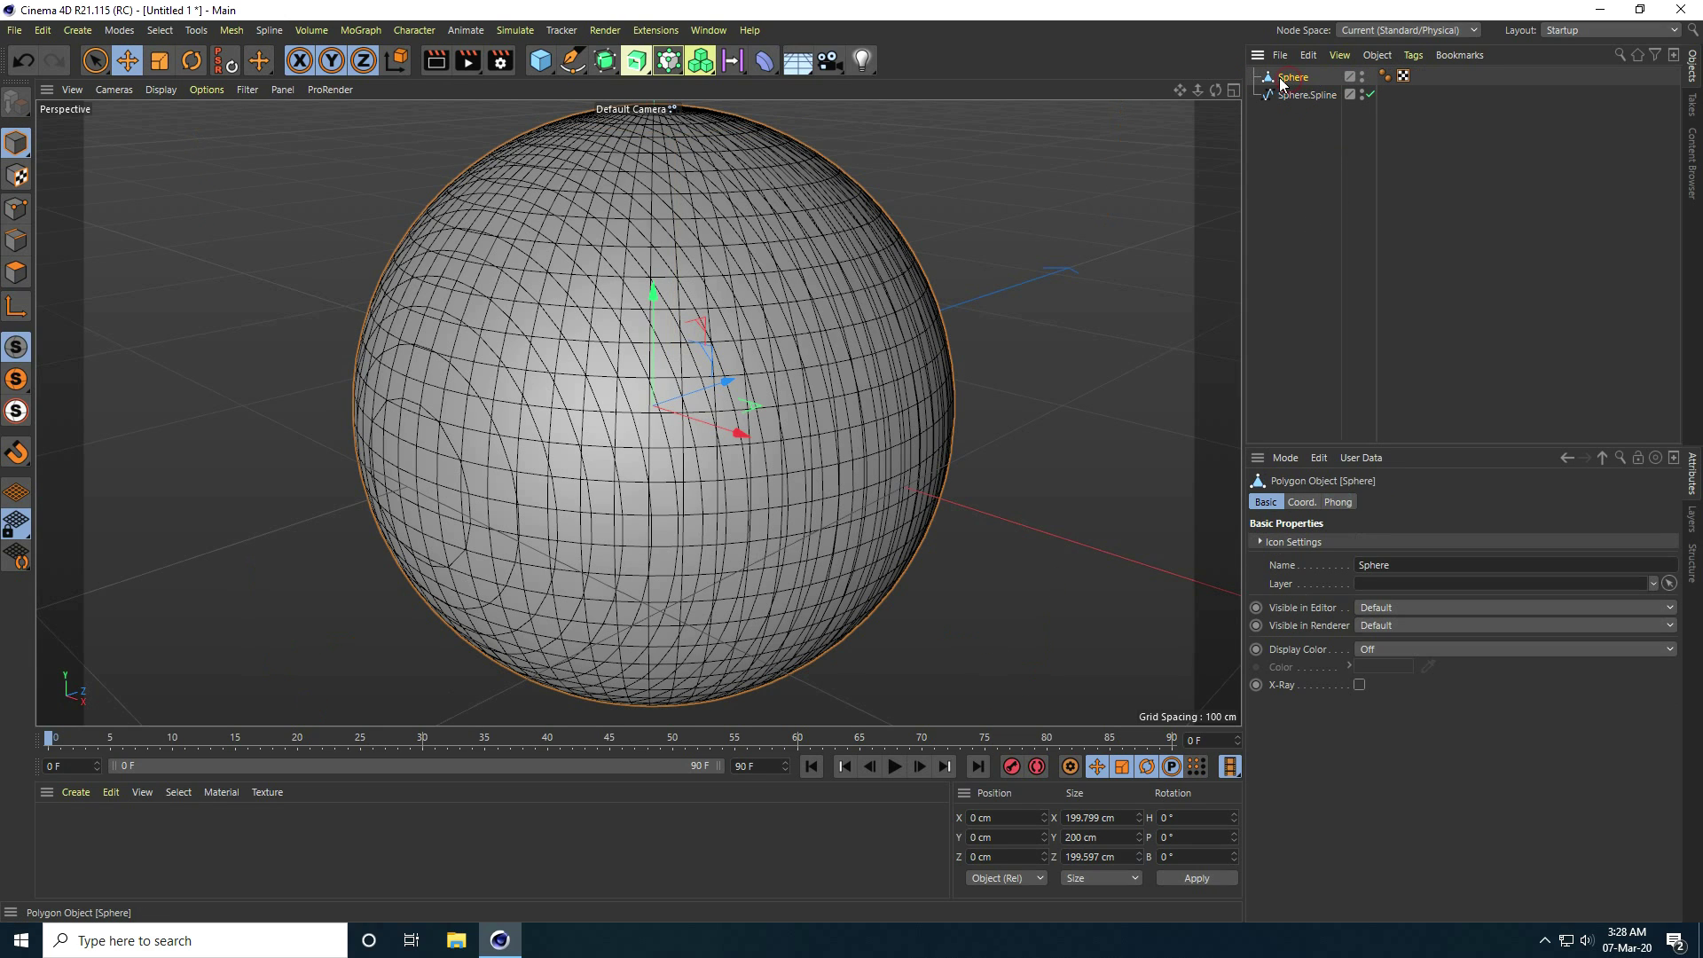
pyautogui.press('Delete')
# - Set Sphere.Spline's type to B-Spline and tick Close Spline
pyautogui.click(1295, 77)
pyautogui.keyDown('alt'); pyautogui.moveTo(481, 423); pyautogui.dragTo(538, 380, button='right'); pyautogui.keyUp('alt')
pyautogui.moveTo(537, 381)
pyautogui.keyDown('alt'); pyautogui.mouseDown()
pyautogui.moveTo(580, 396)
pyautogui.moveTo(665, 384)
pyautogui.moveTo(538, 391)
pyautogui.mouseUp(); pyautogui.keyUp('alt')
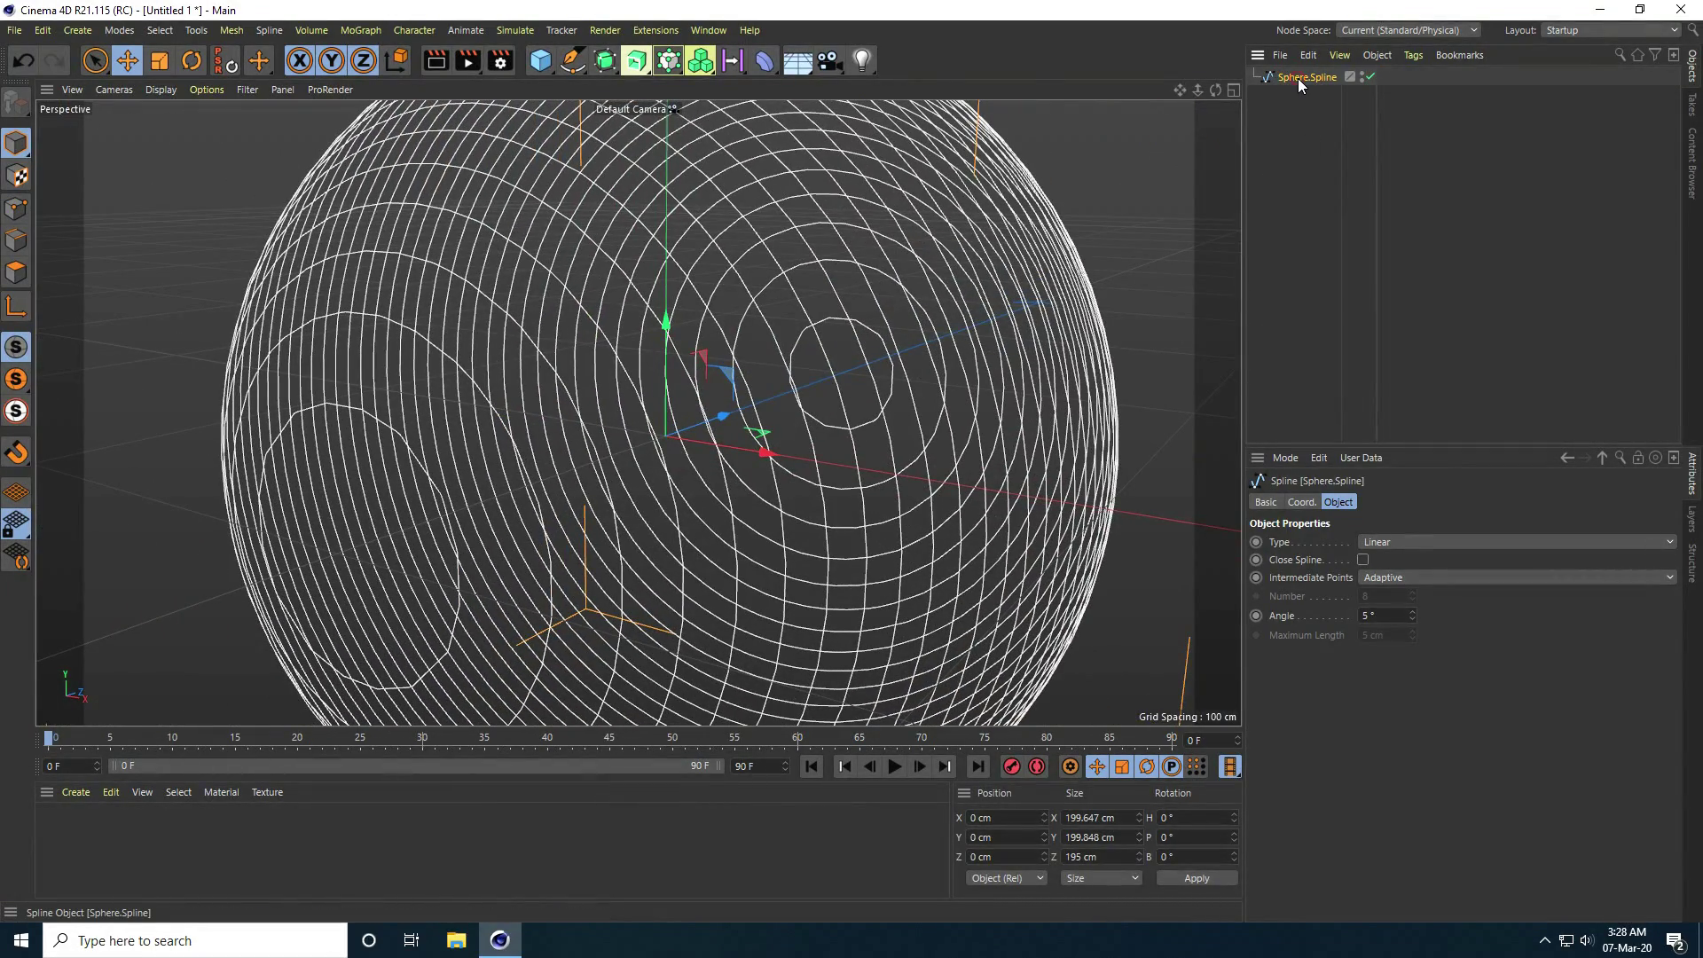
pyautogui.click(1371, 542)
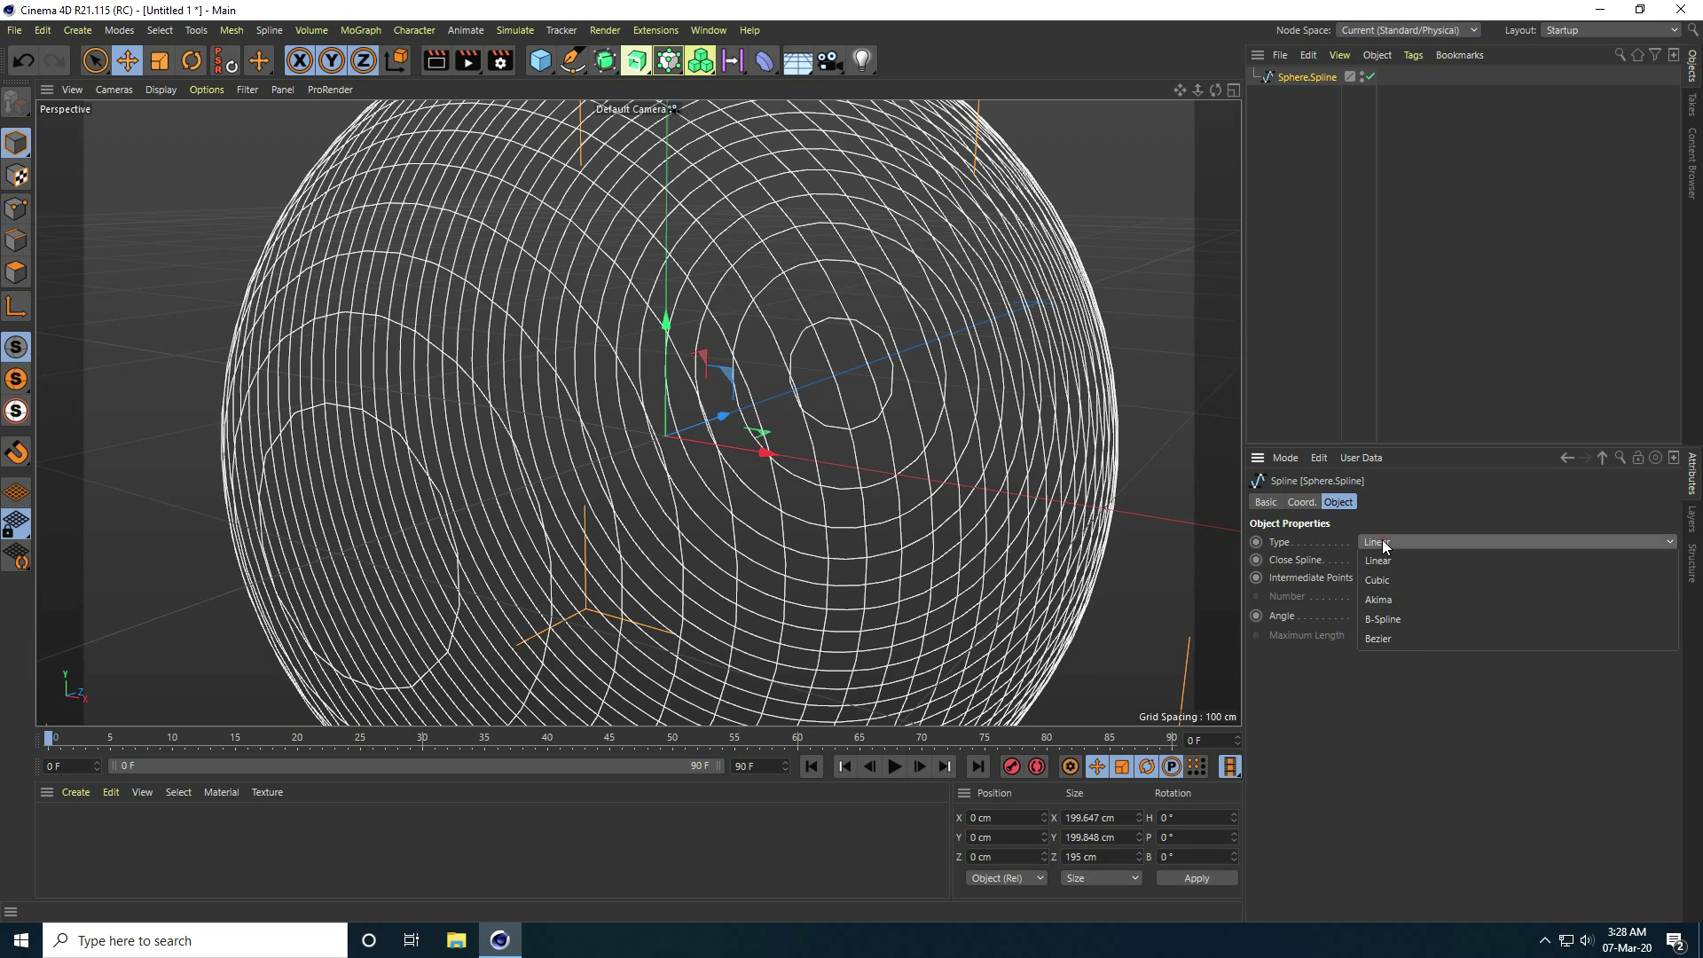
pyautogui.click(1381, 619)
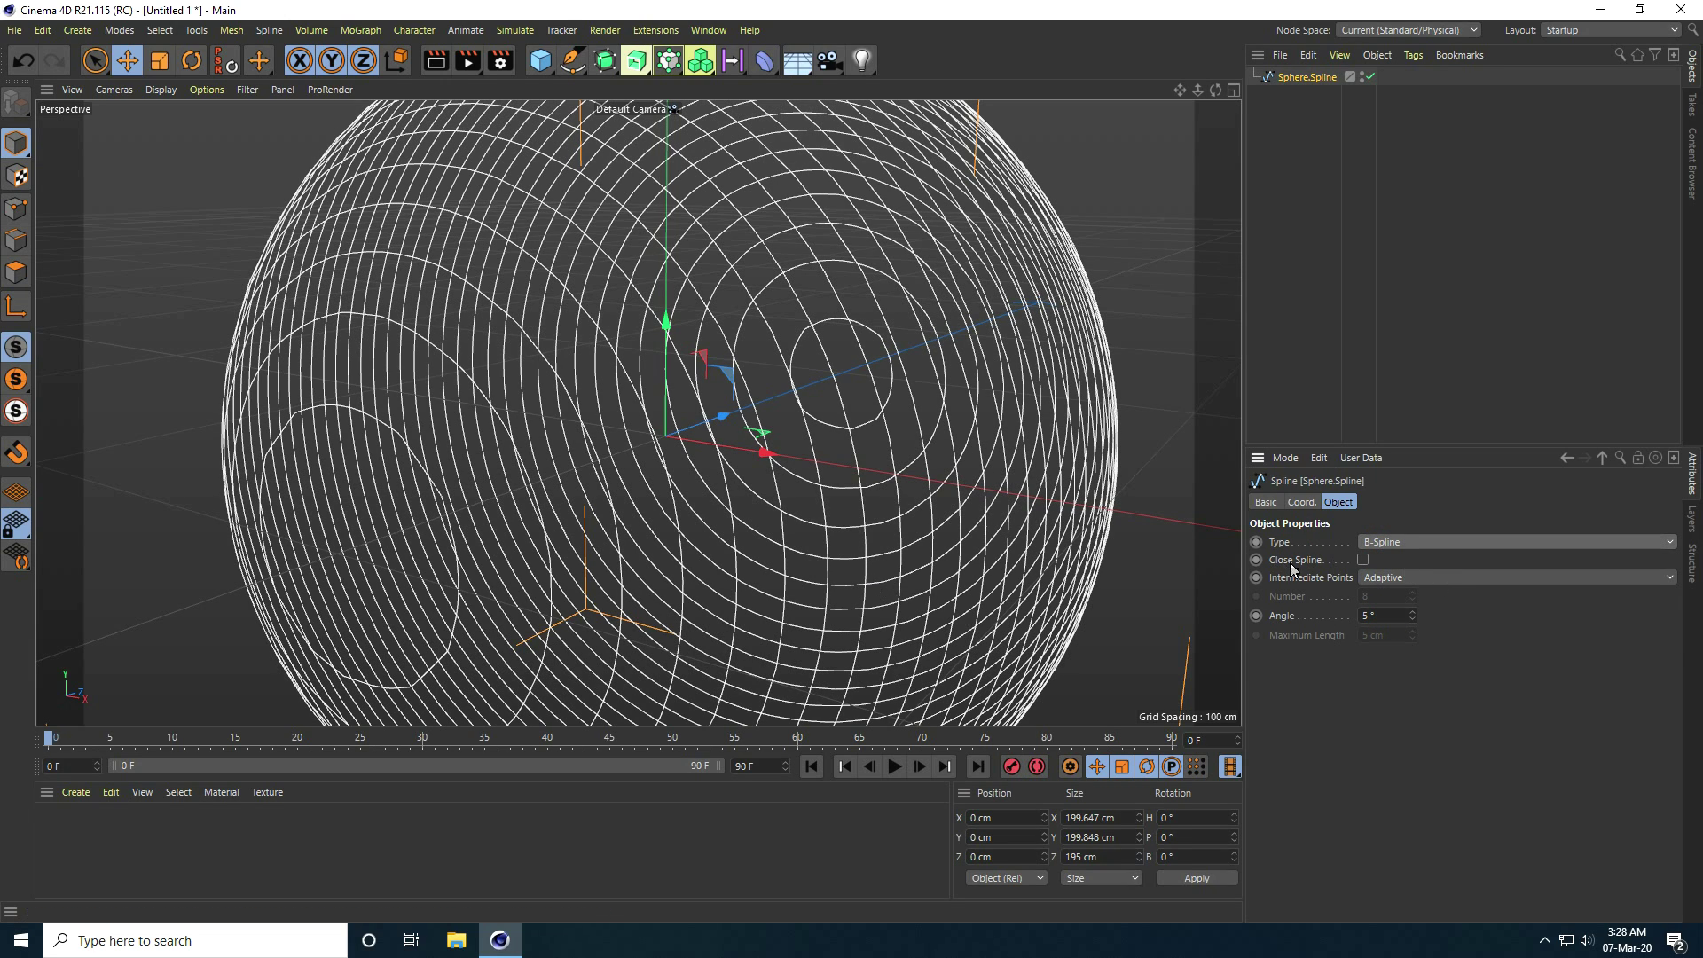
pyautogui.click(1364, 560)
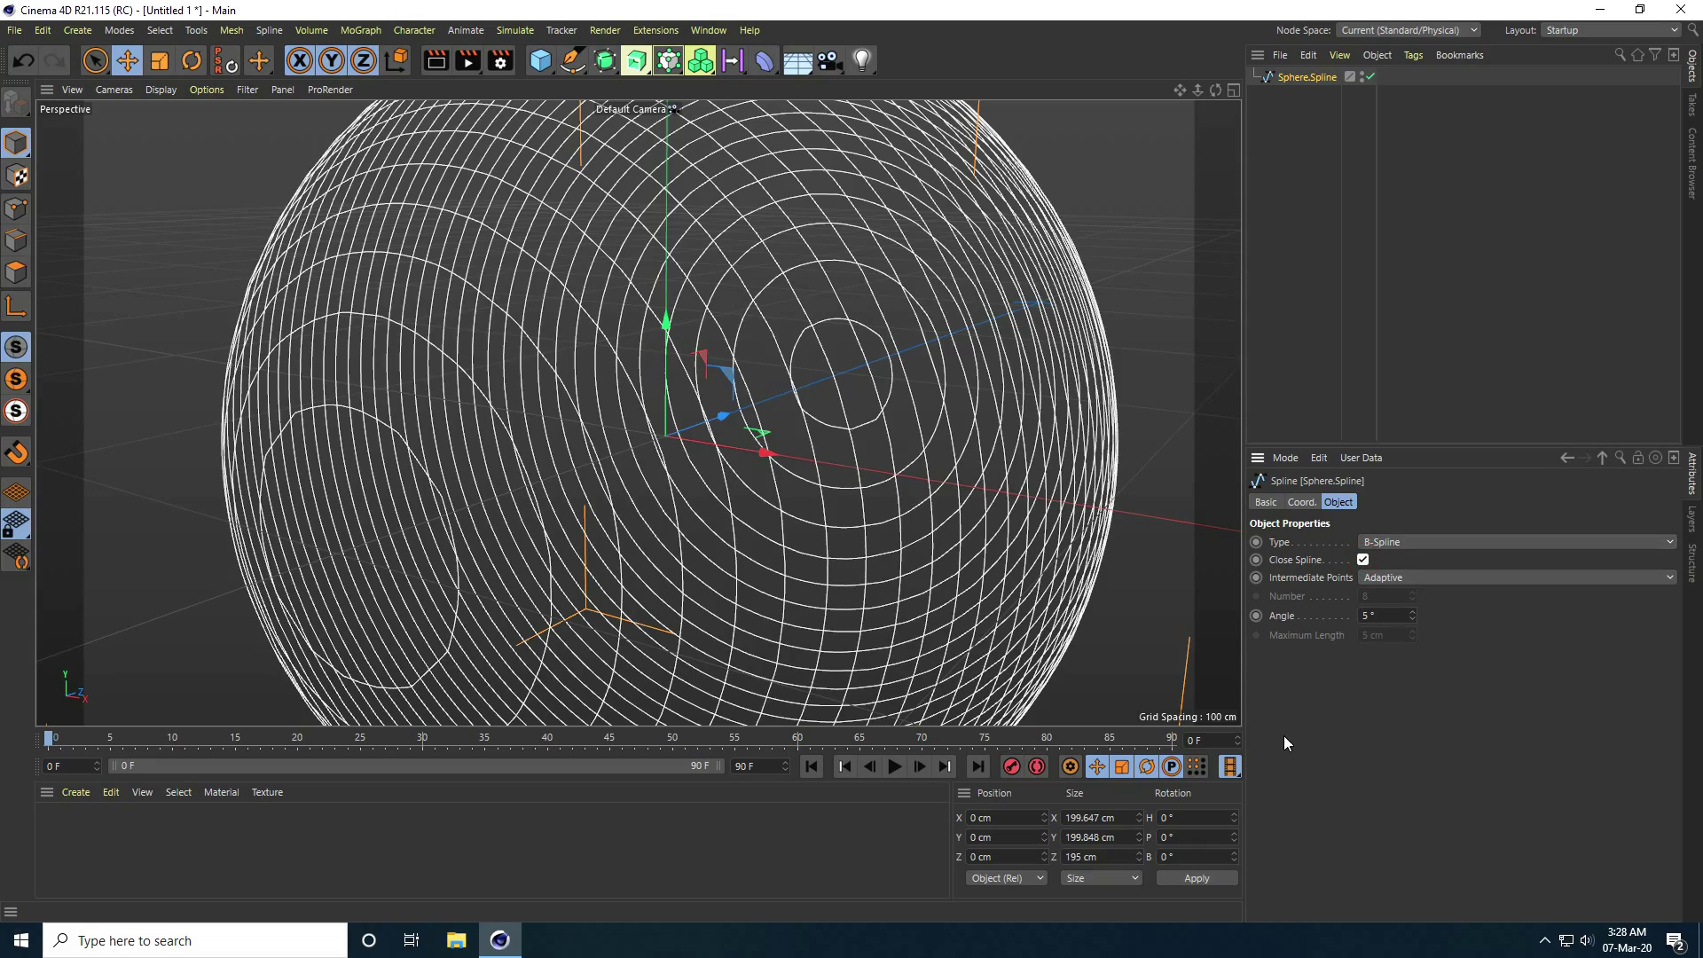
pyautogui.scroll(-5, 673, 508)
pyautogui.keyDown('alt'); pyautogui.moveTo(636, 536); pyautogui.dragTo(727, 387); pyautogui.keyUp('alt')
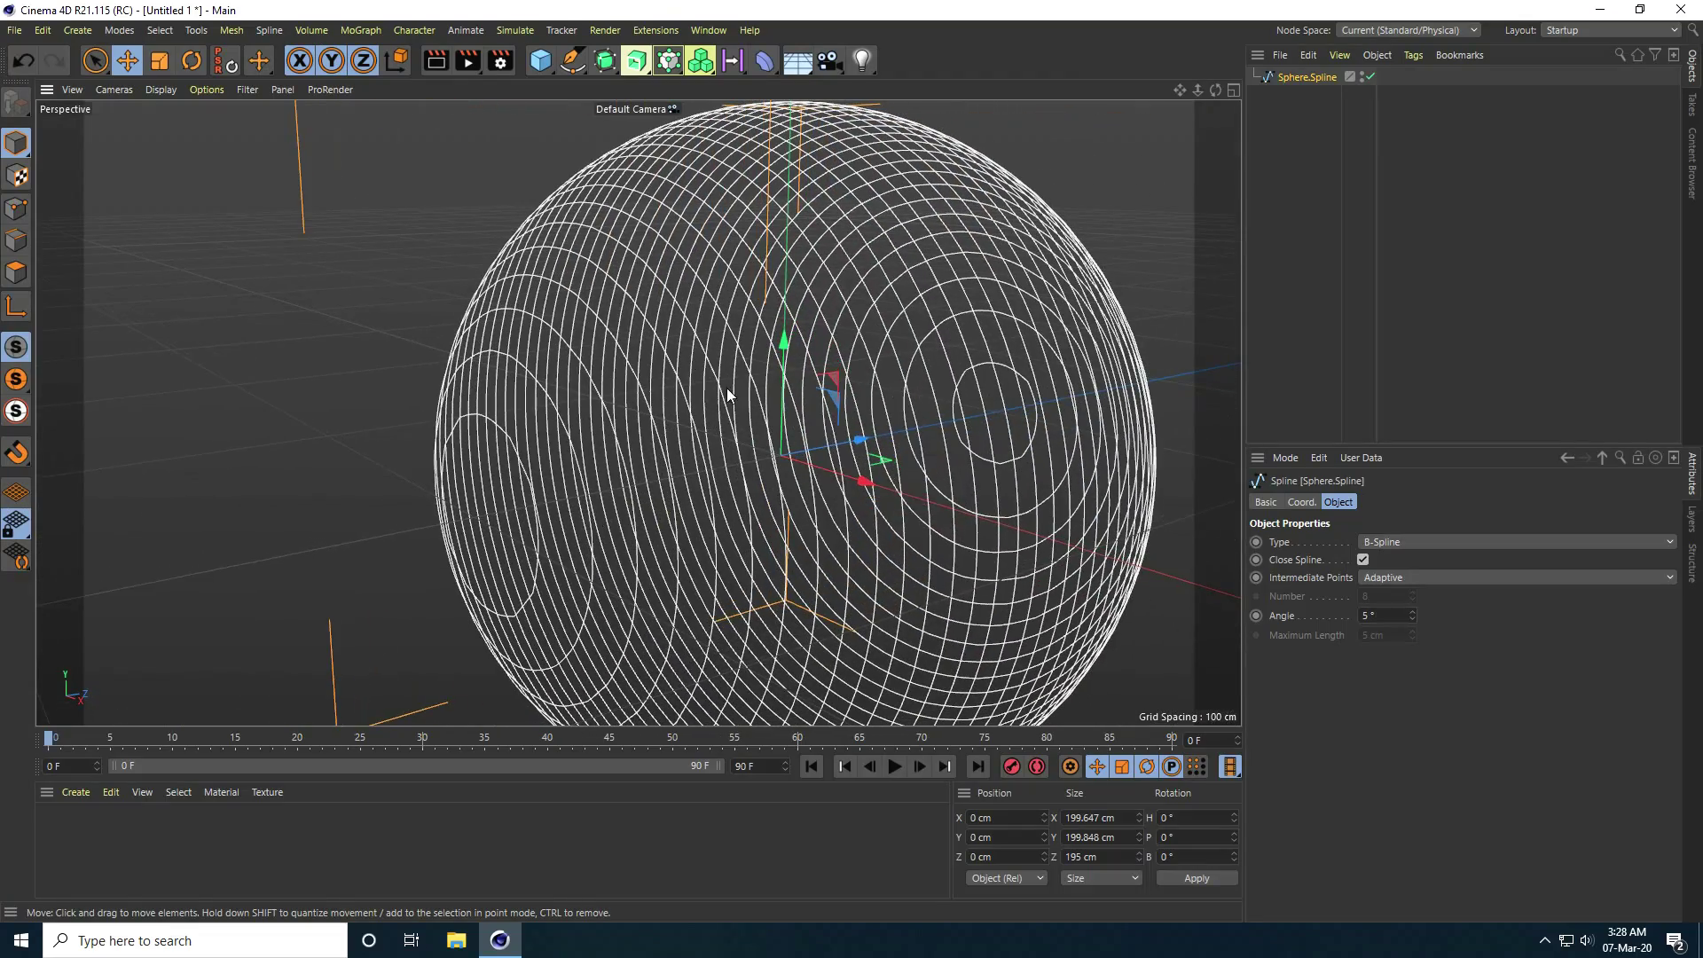
pyautogui.keyDown('alt'); pyautogui.moveTo(995, 436); pyautogui.dragTo(851, 474); pyautogui.keyUp('alt')
# - Explode the sphere spline's segments into separate ring splines
pyautogui.click(18, 209)
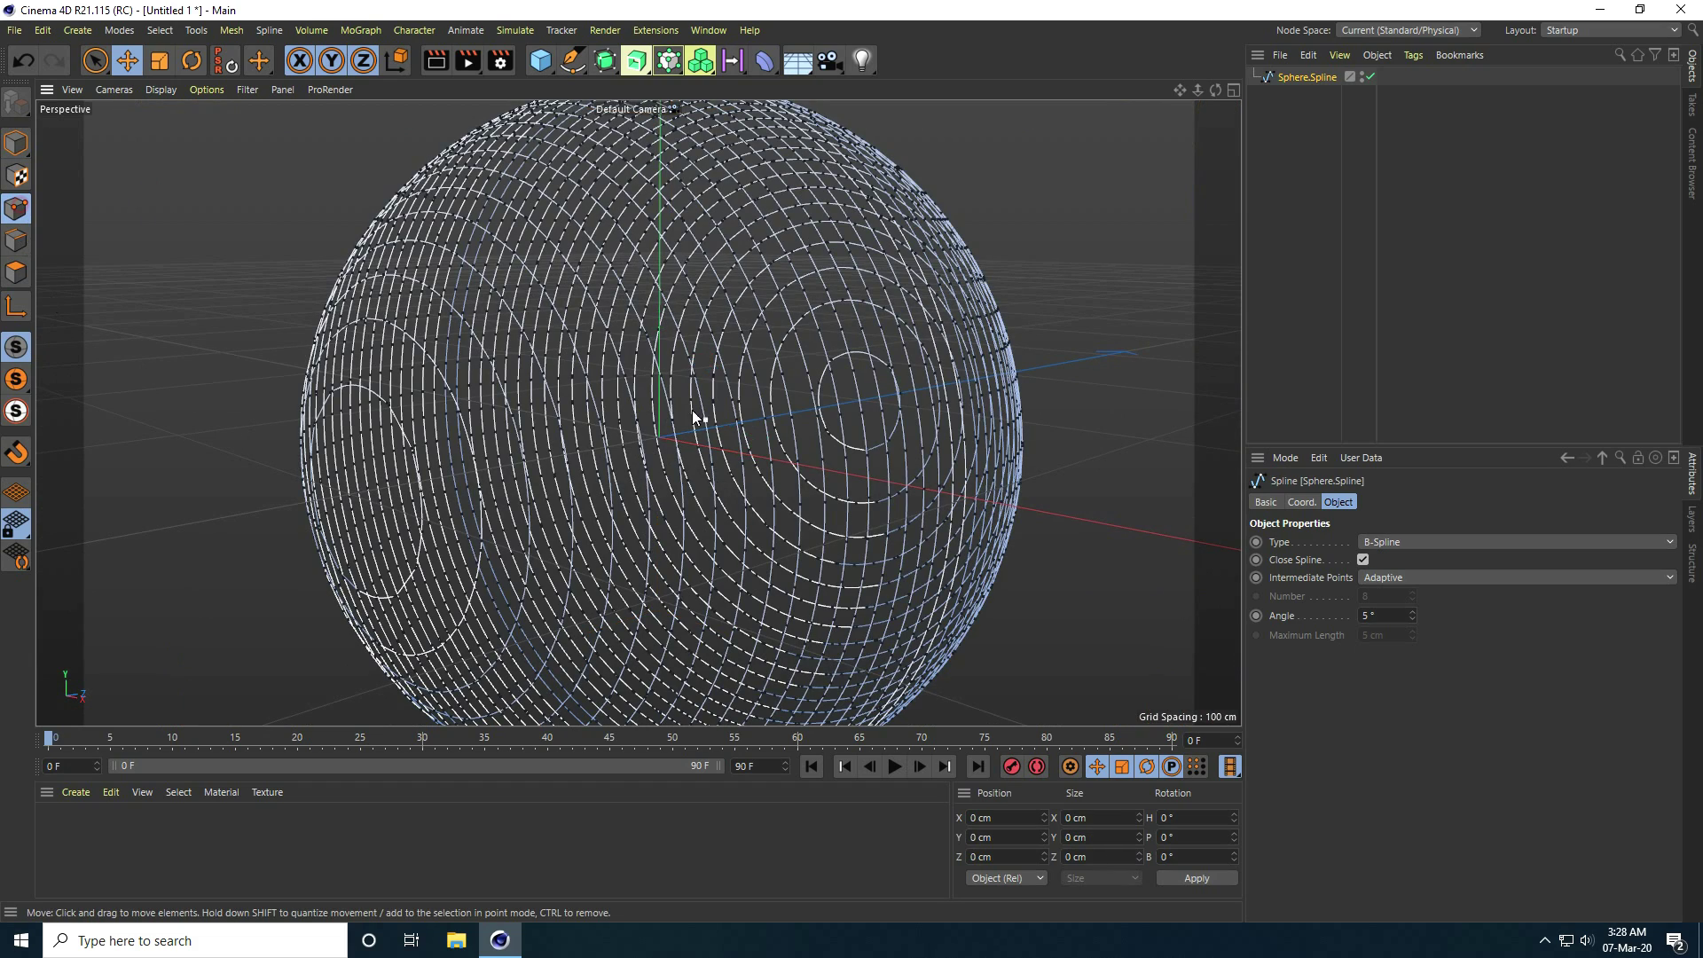
pyautogui.click(568, 264)
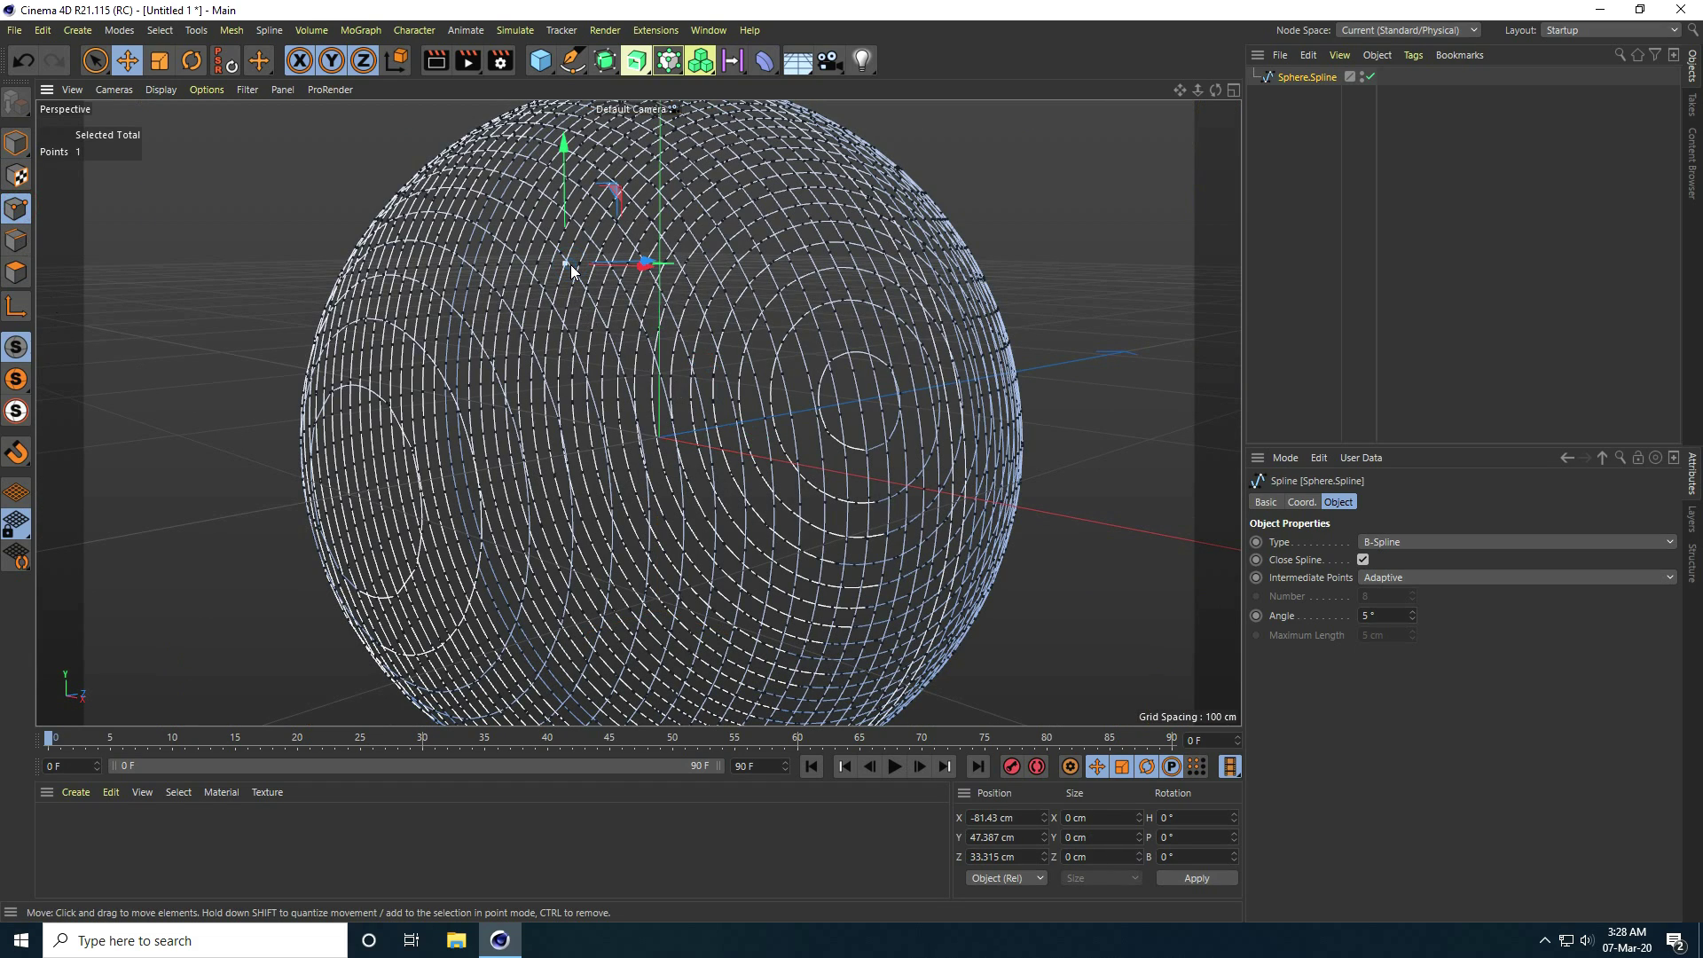
pyautogui.rightClick(566, 264)
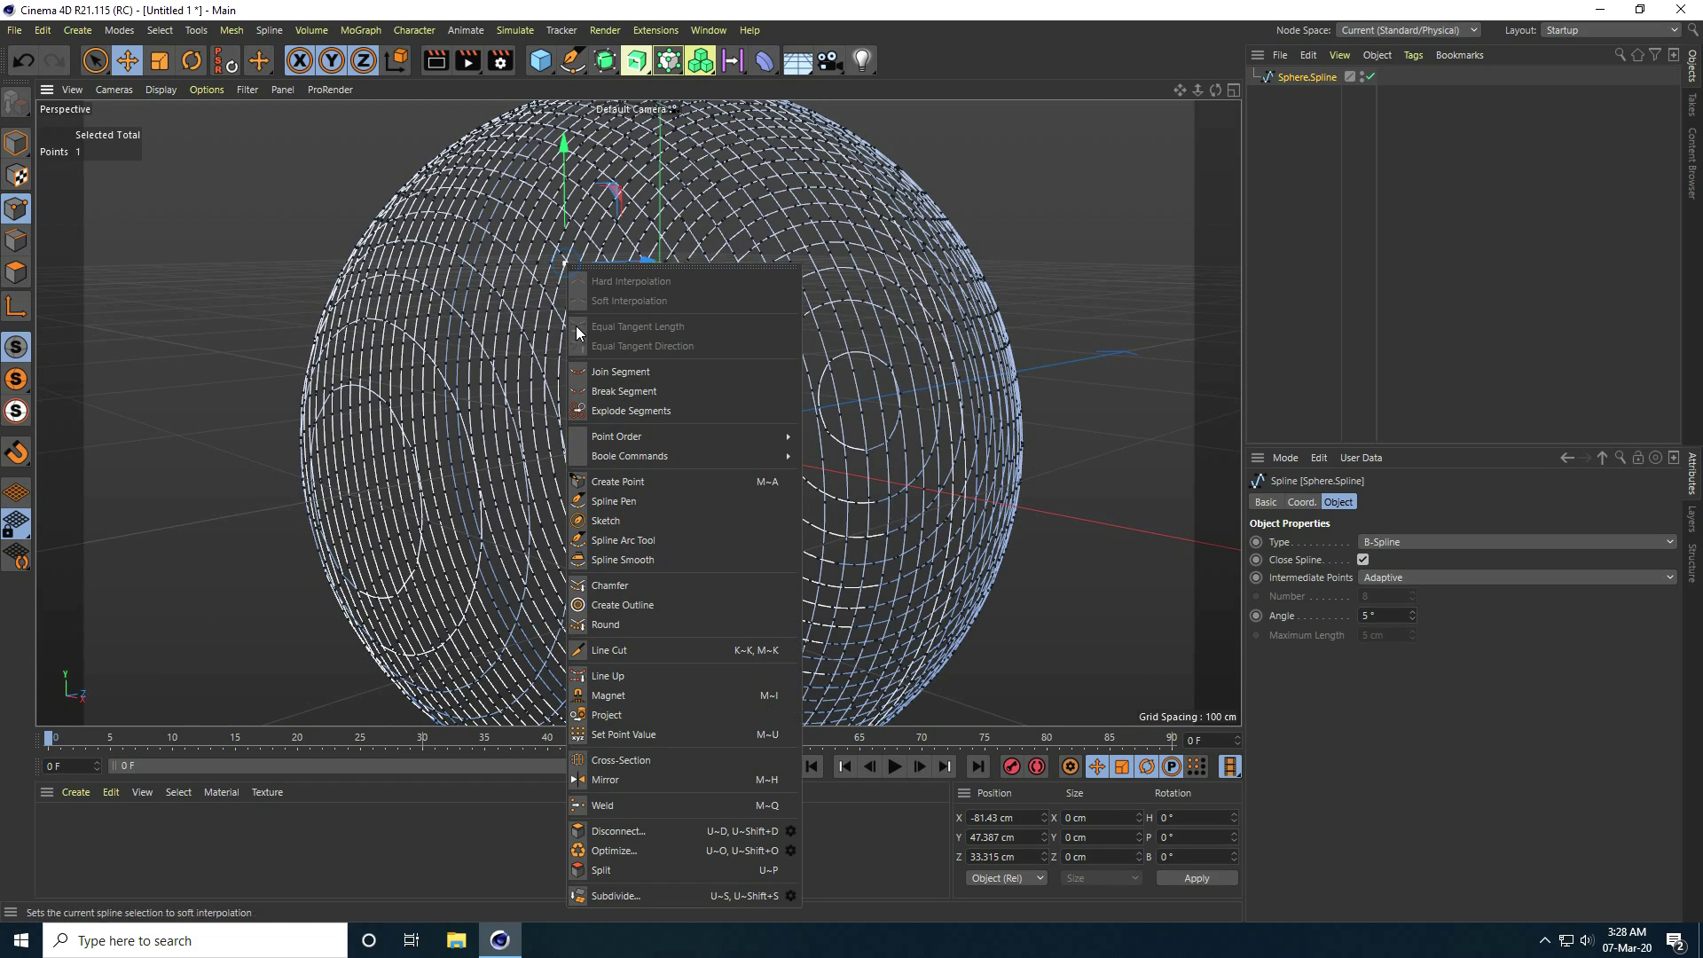
pyautogui.click(650, 411)
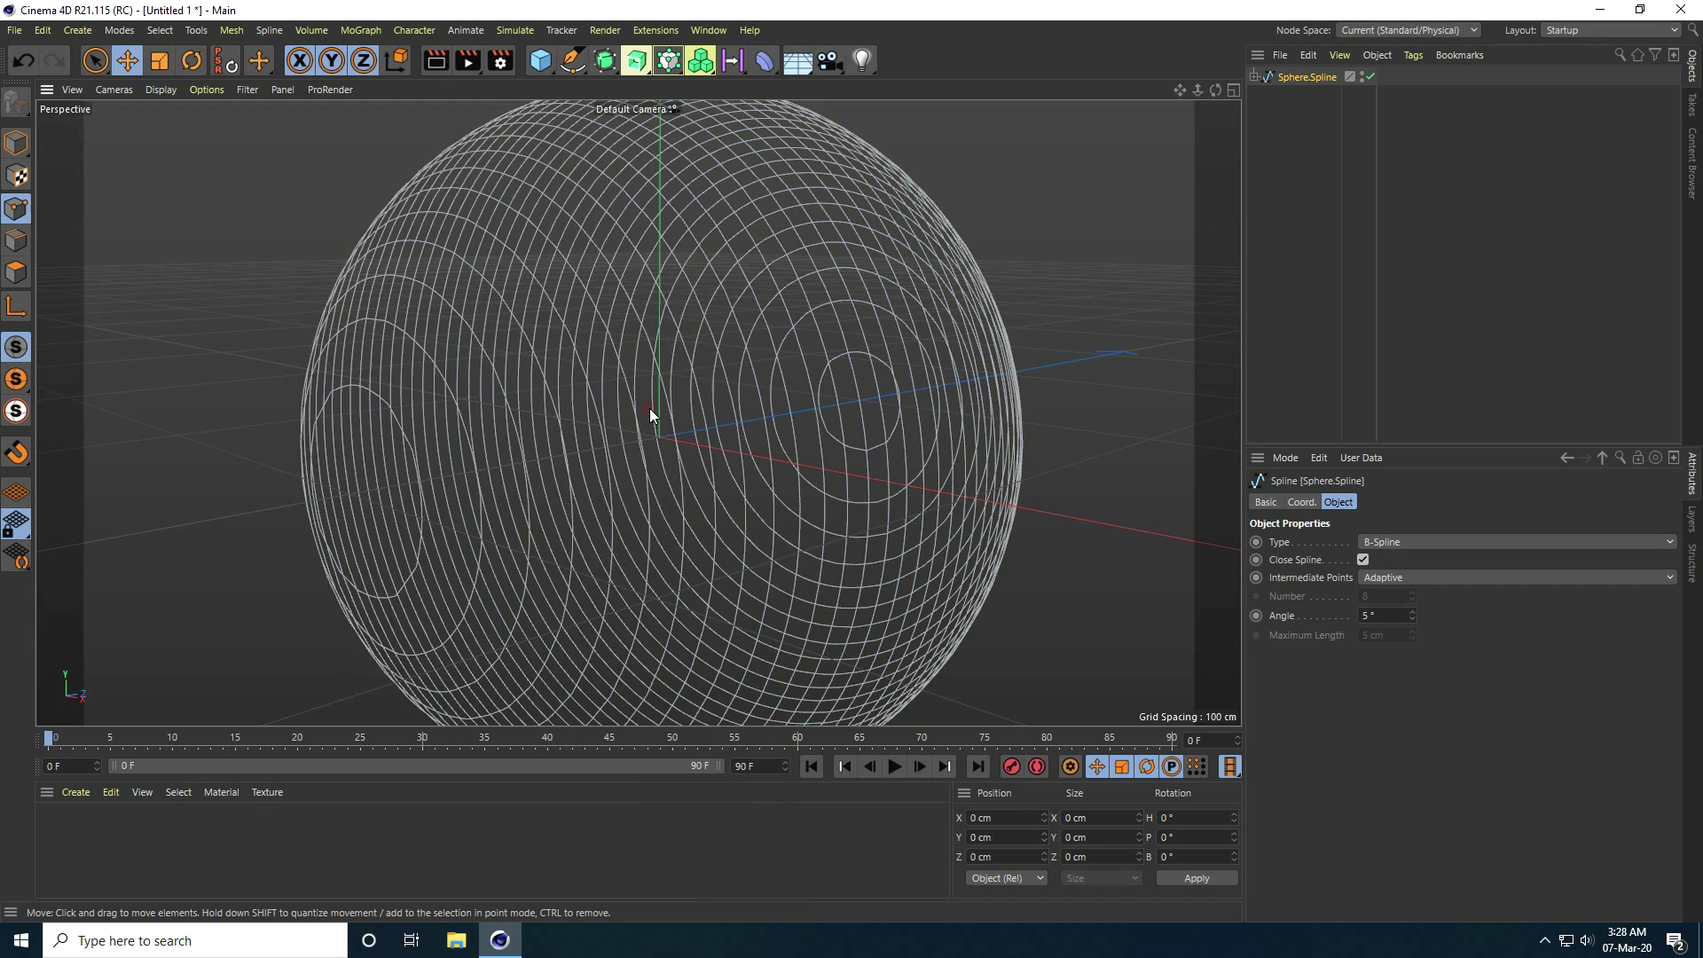
# - Delete the parent Sphere.Spline without its 40 child ring splines
pyautogui.click(1254, 77)
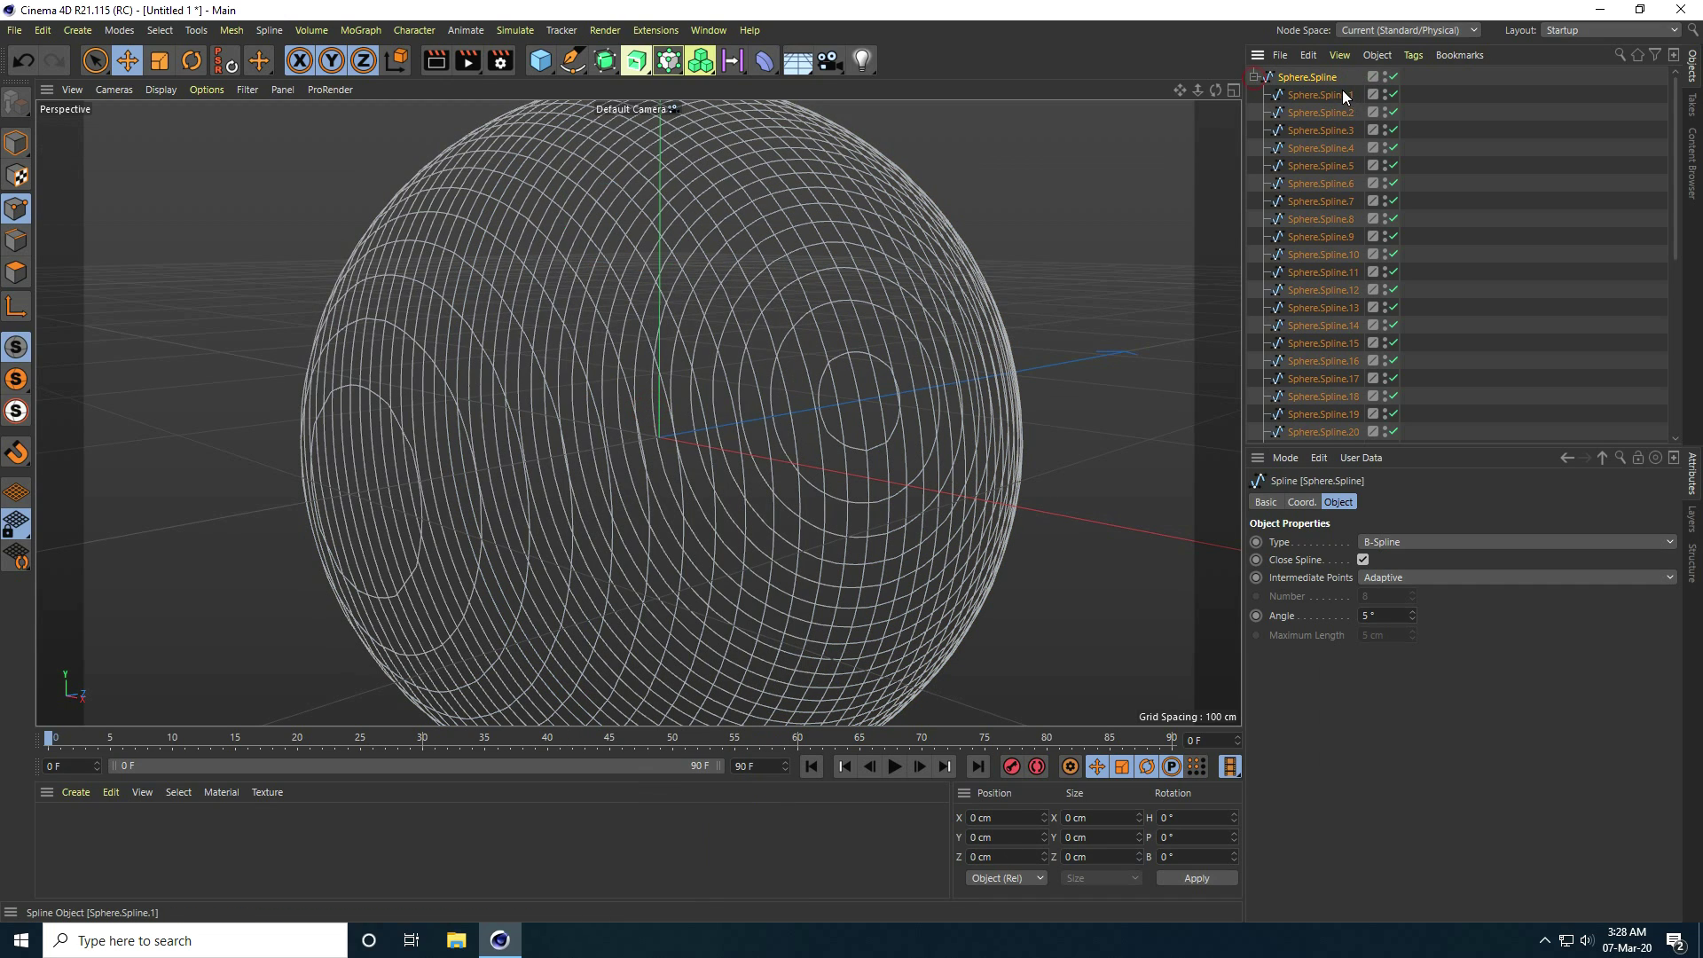
pyautogui.moveTo(1348, 89); pyautogui.dragTo(1369, 529)
pyautogui.scroll(5, 1311, 284)
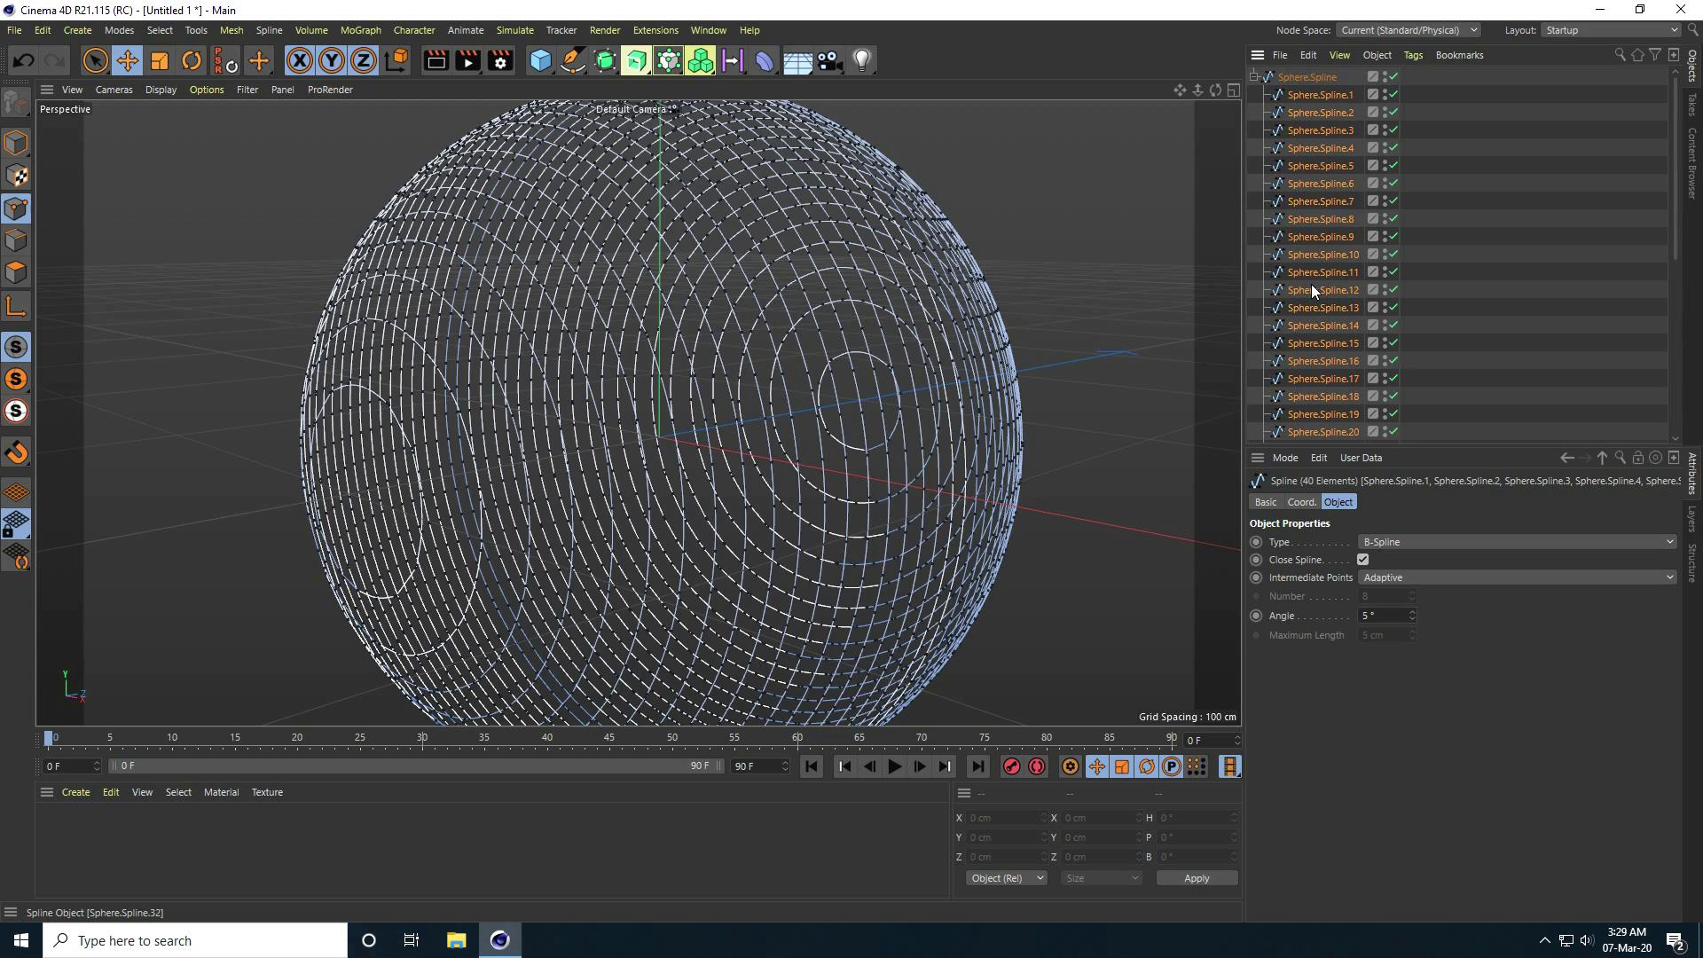
pyautogui.click(1298, 78)
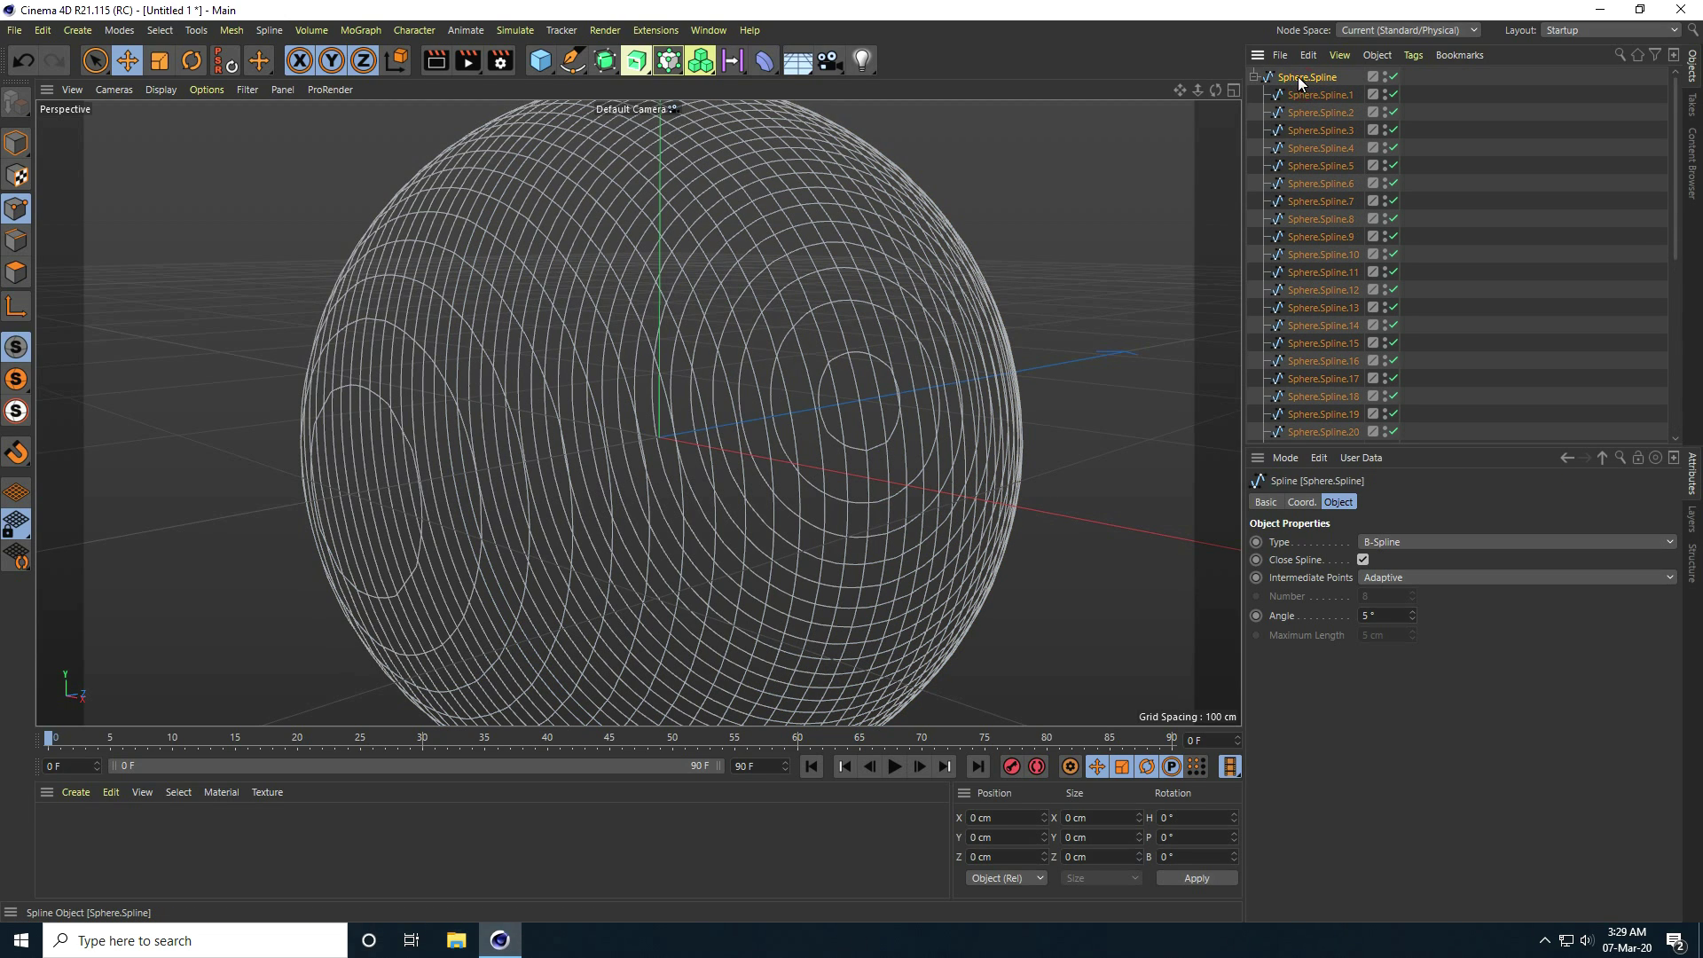
pyautogui.rightClick(1305, 78)
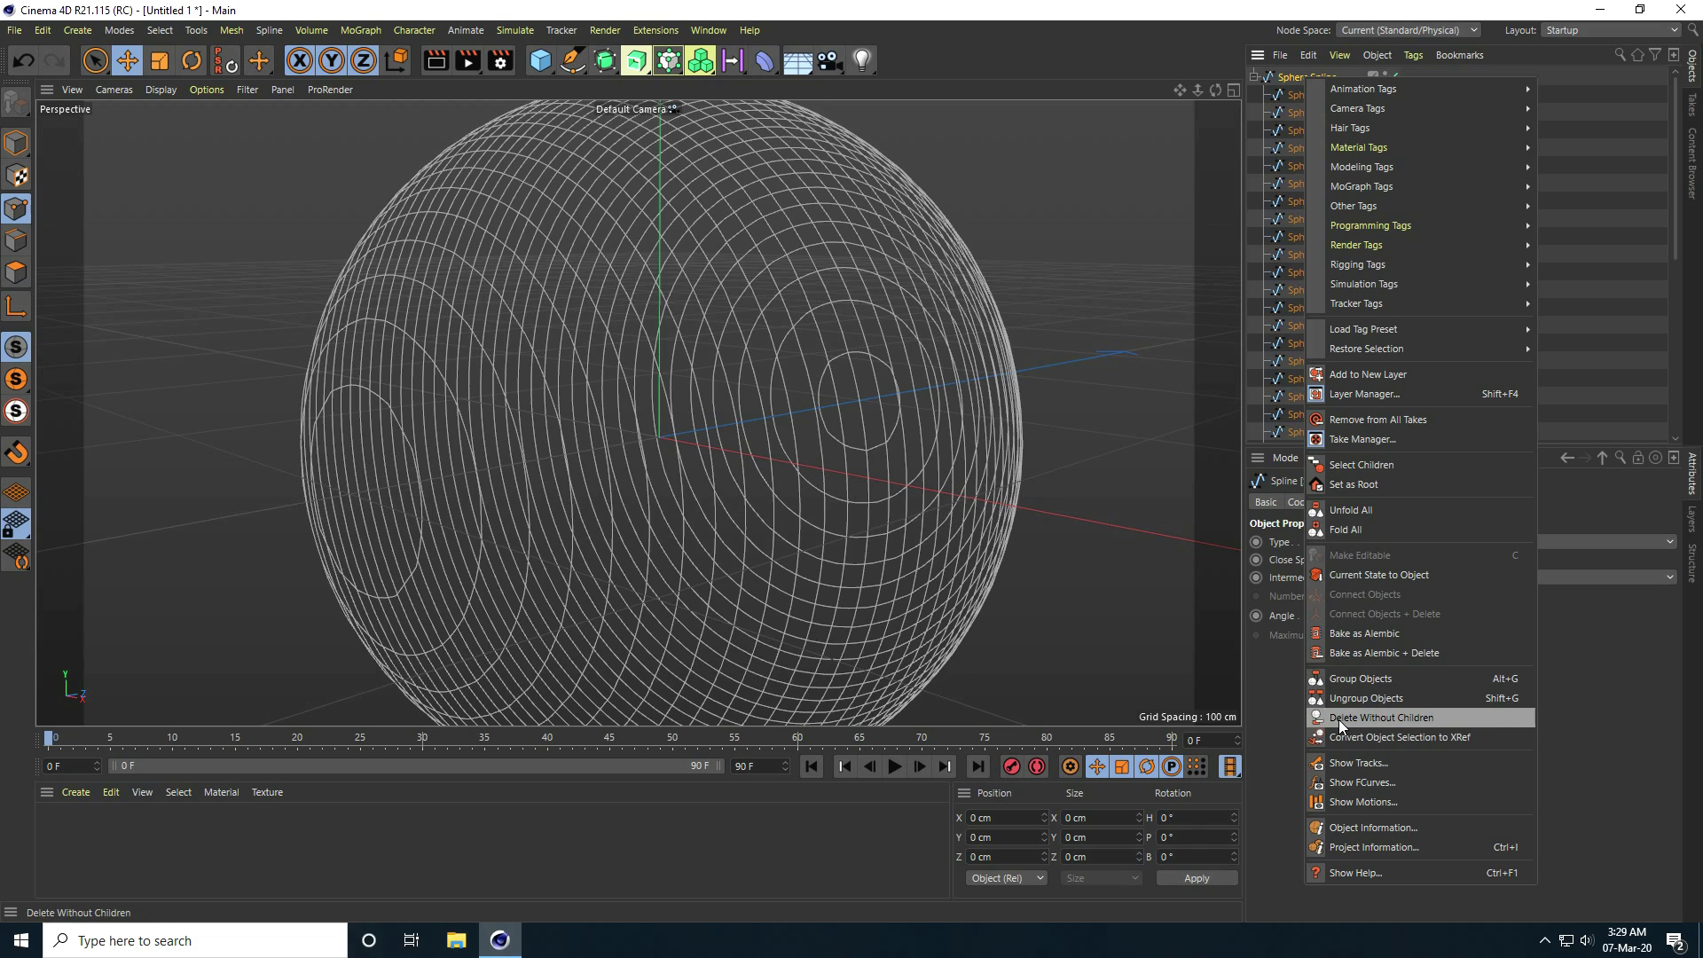
pyautogui.click(1430, 716)
# - Inspect individual rings such as Sphere.Spline.38 and Sphere.Spline.26
pyautogui.click(16, 142)
pyautogui.click(157, 57)
pyautogui.click(1320, 255)
pyautogui.press('Down')
pyautogui.press('Down')
pyautogui.press('Down')
pyautogui.press('Down')
pyautogui.press('Down')
pyautogui.press('Down')
pyautogui.press('Down')
pyautogui.scroll(-6, 1306, 268)
pyautogui.press('Down')
pyautogui.press('Down')
pyautogui.press('Down')
pyautogui.press('Down')
pyautogui.press('Down')
pyautogui.press('Down')
pyautogui.press('Down')
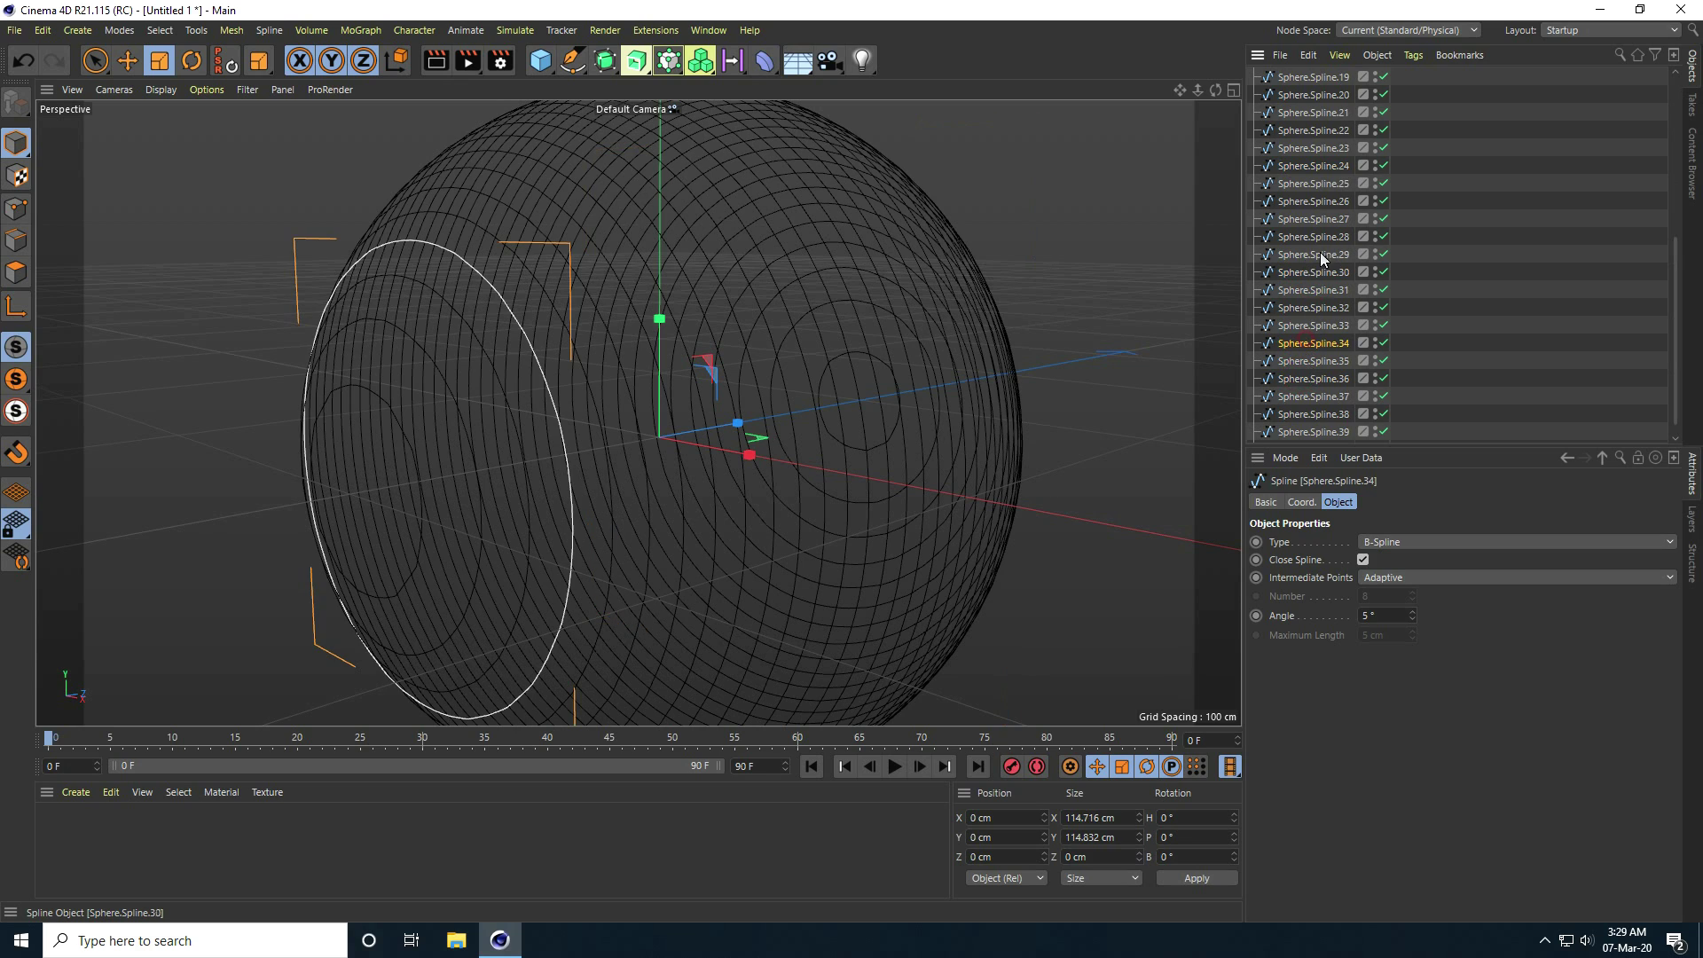
pyautogui.scroll(-1, 1316, 290)
pyautogui.click(1304, 401)
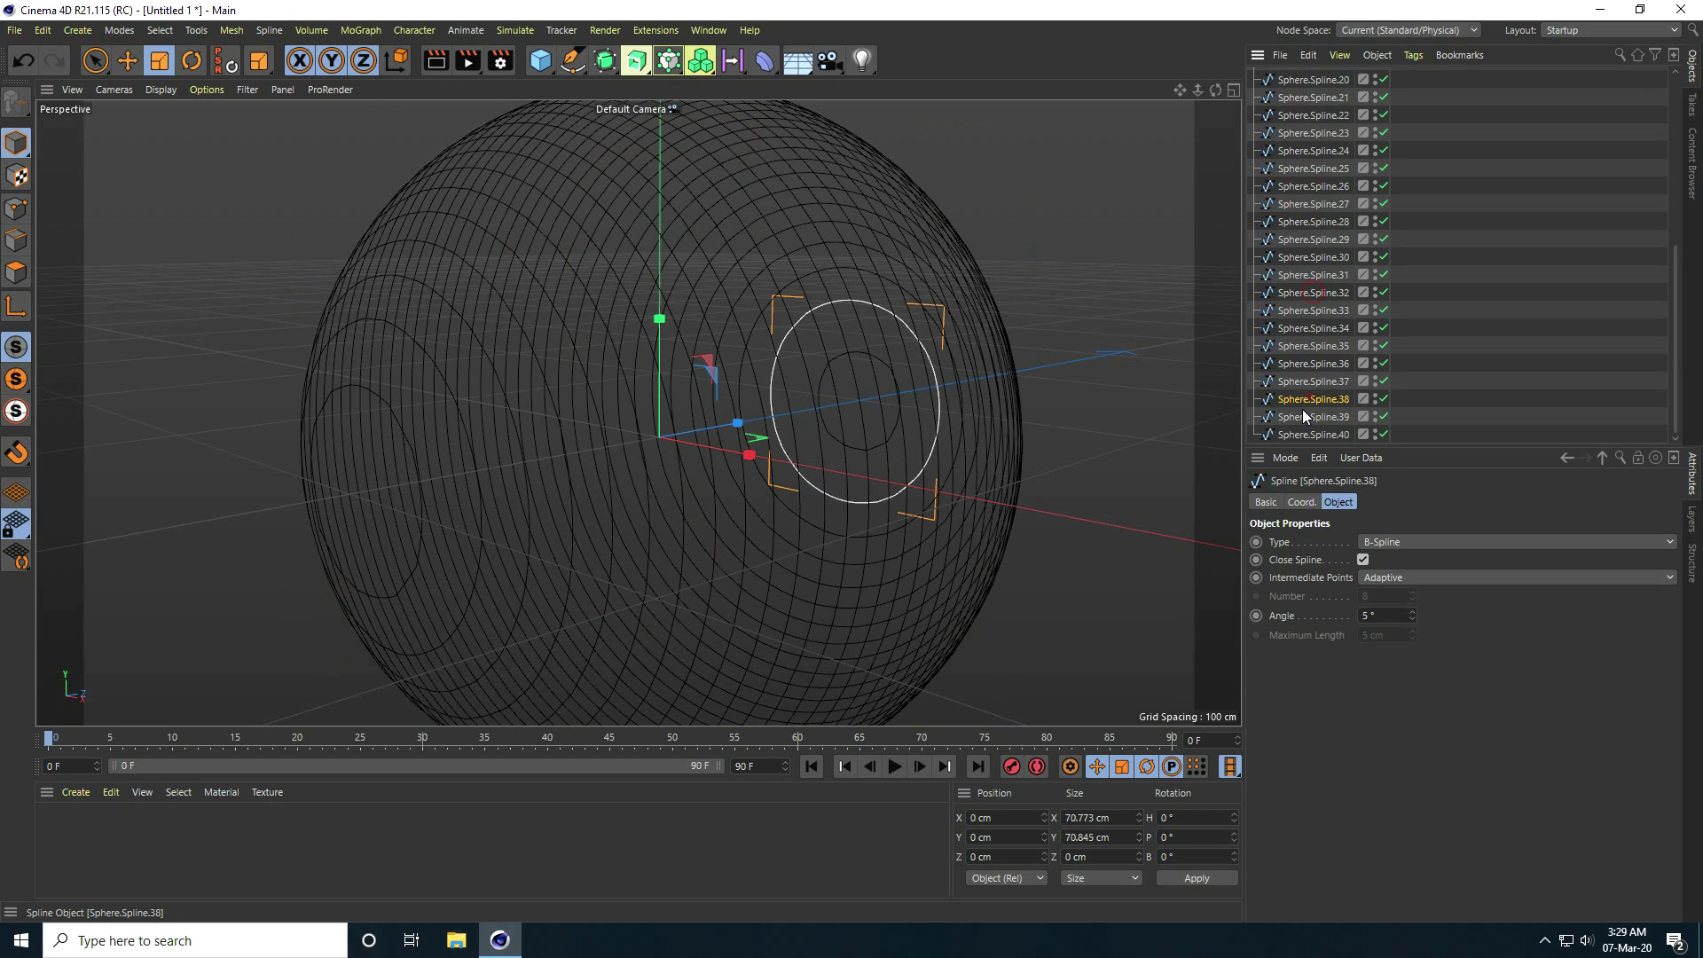
pyautogui.click(1313, 186)
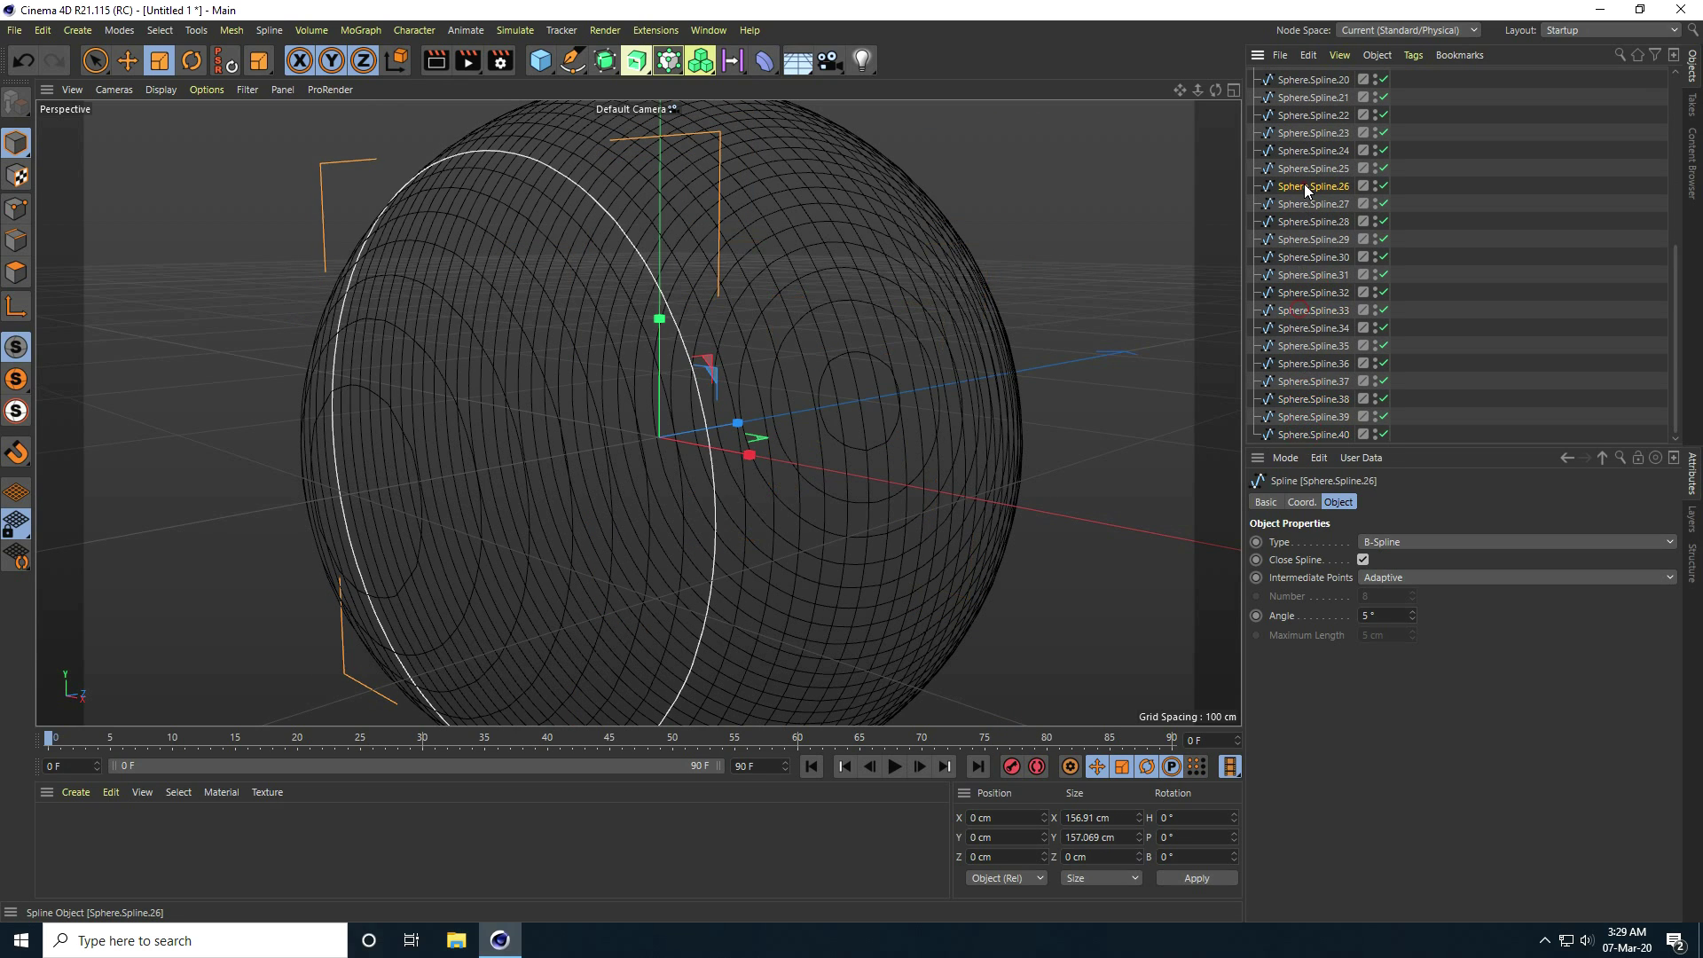
pyautogui.keyDown('alt'); pyautogui.moveTo(752, 292); pyautogui.dragTo(685, 318); pyautogui.keyUp('alt')
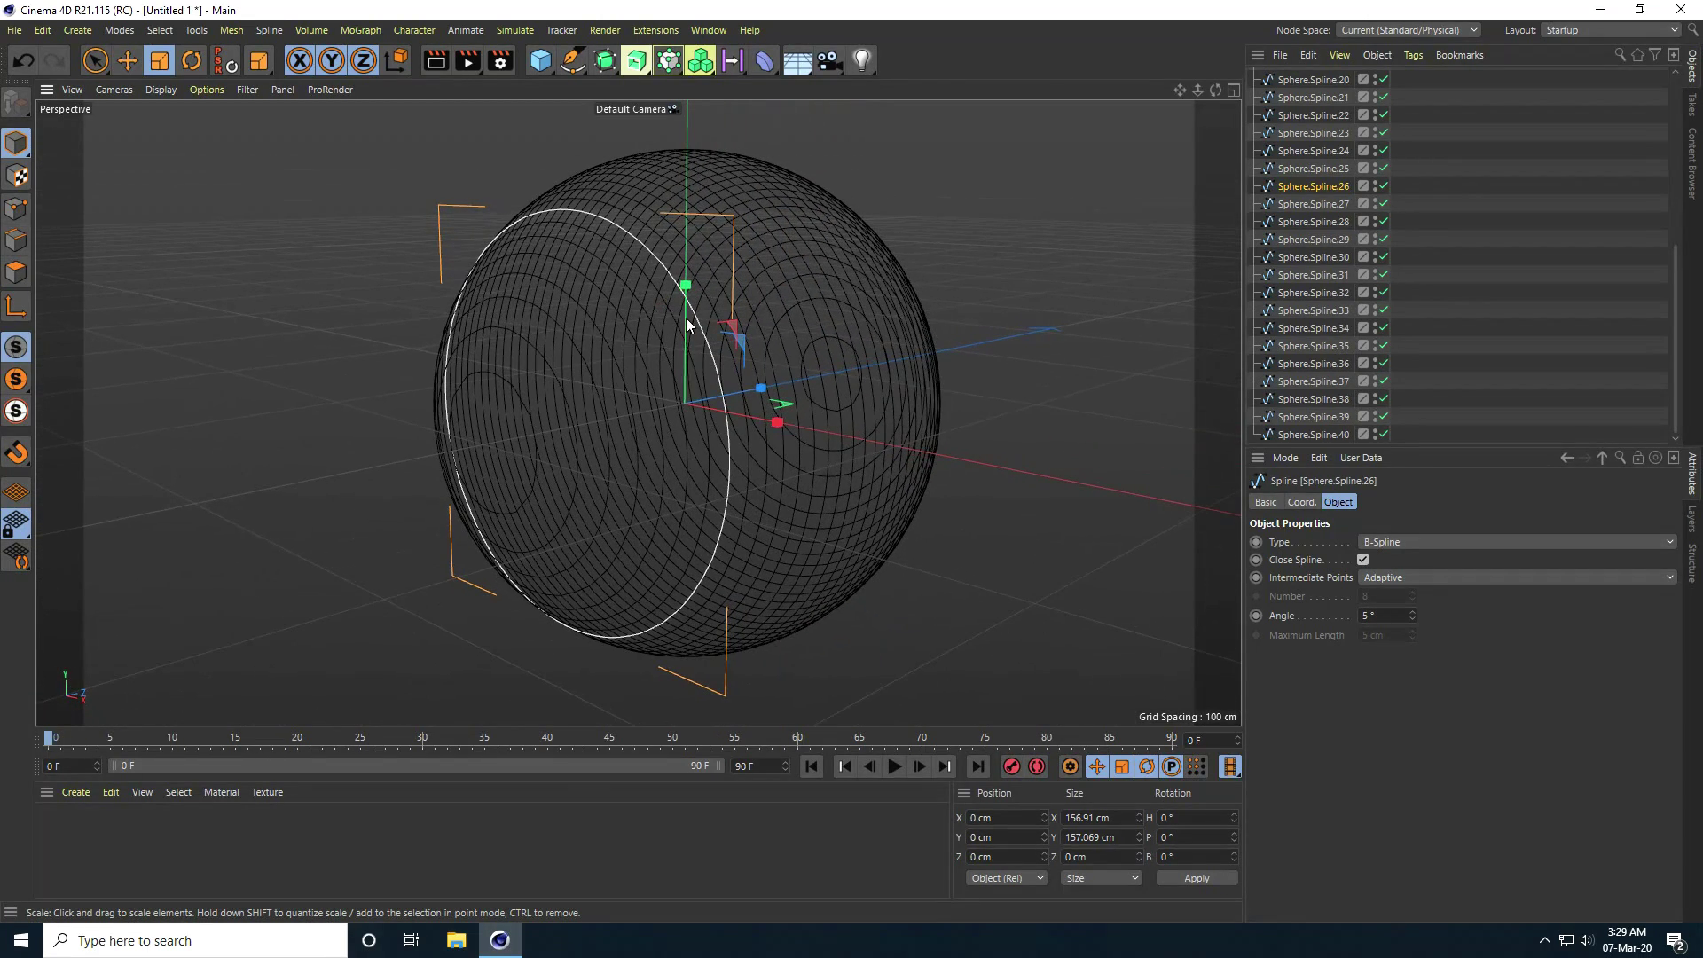
# - Add an Extrude and place all the ring splines under it
pyautogui.click(636, 61)
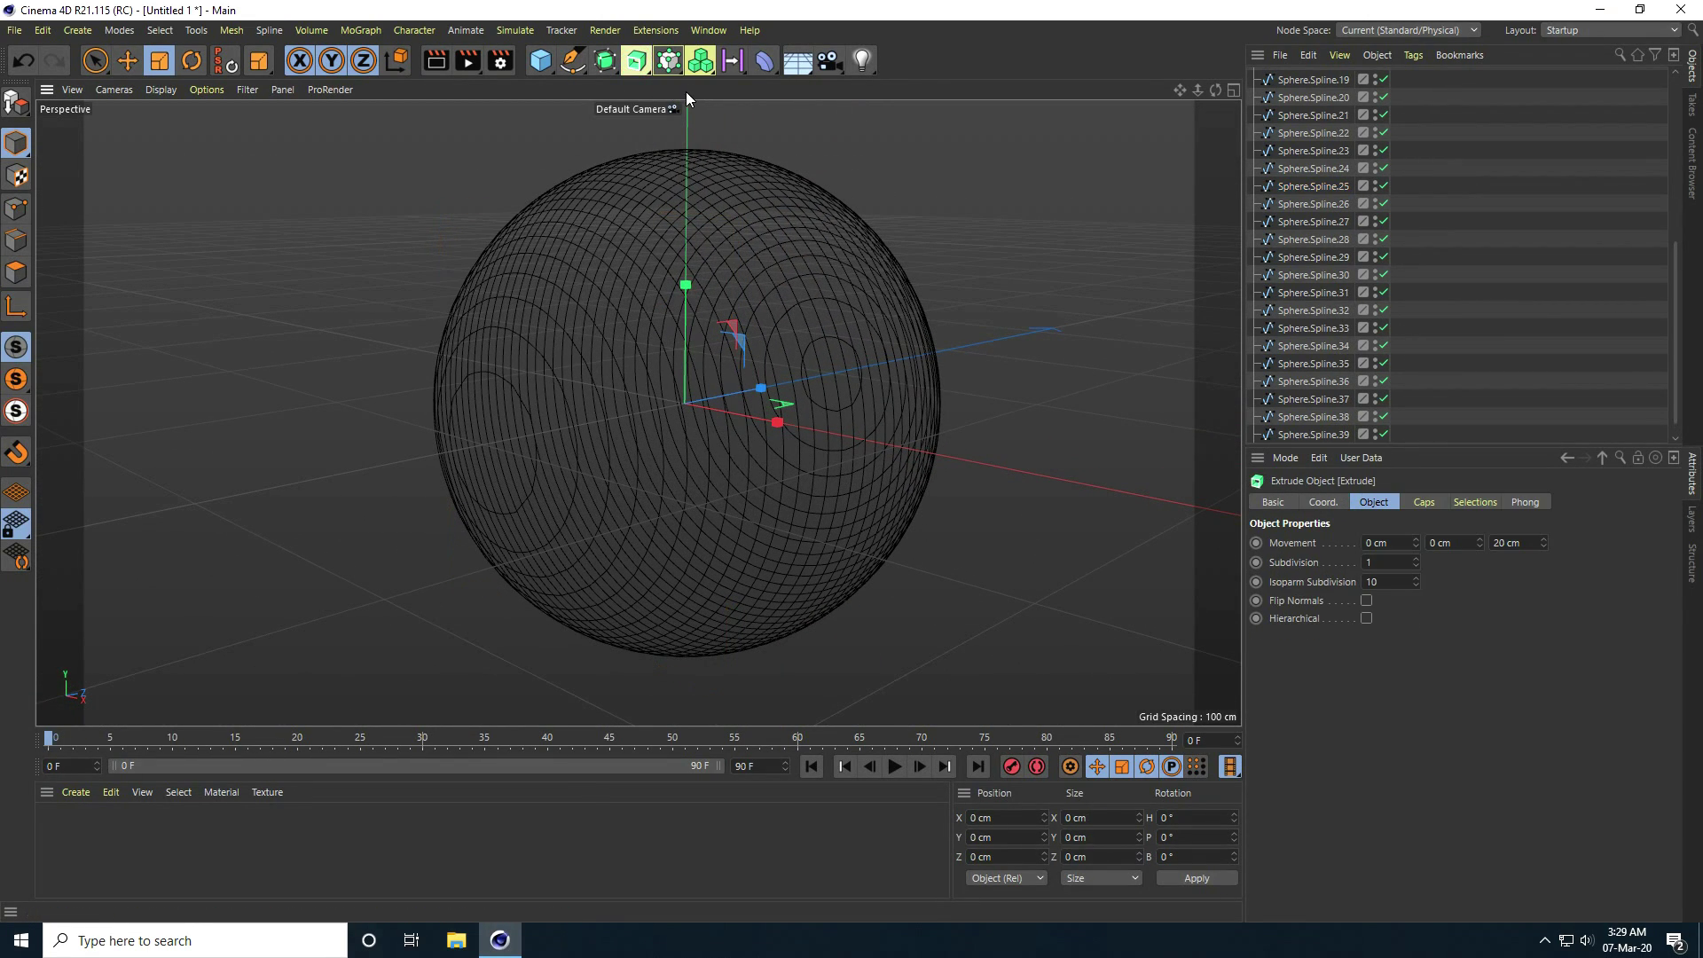
pyautogui.scroll(5, 1331, 212)
pyautogui.moveTo(1329, 73); pyautogui.dragTo(1337, 504)
pyautogui.moveTo(1677, 364); pyautogui.dragTo(1684, 125)
pyautogui.moveTo(1293, 82); pyautogui.dragTo(1293, 77)
pyautogui.keyDown('alt'); pyautogui.moveTo(688, 359); pyautogui.dragTo(745, 364); pyautogui.keyUp('alt')
# - Turn on Hierarchical in the Extrude so each ring becomes its own slice
pyautogui.click(1295, 78)
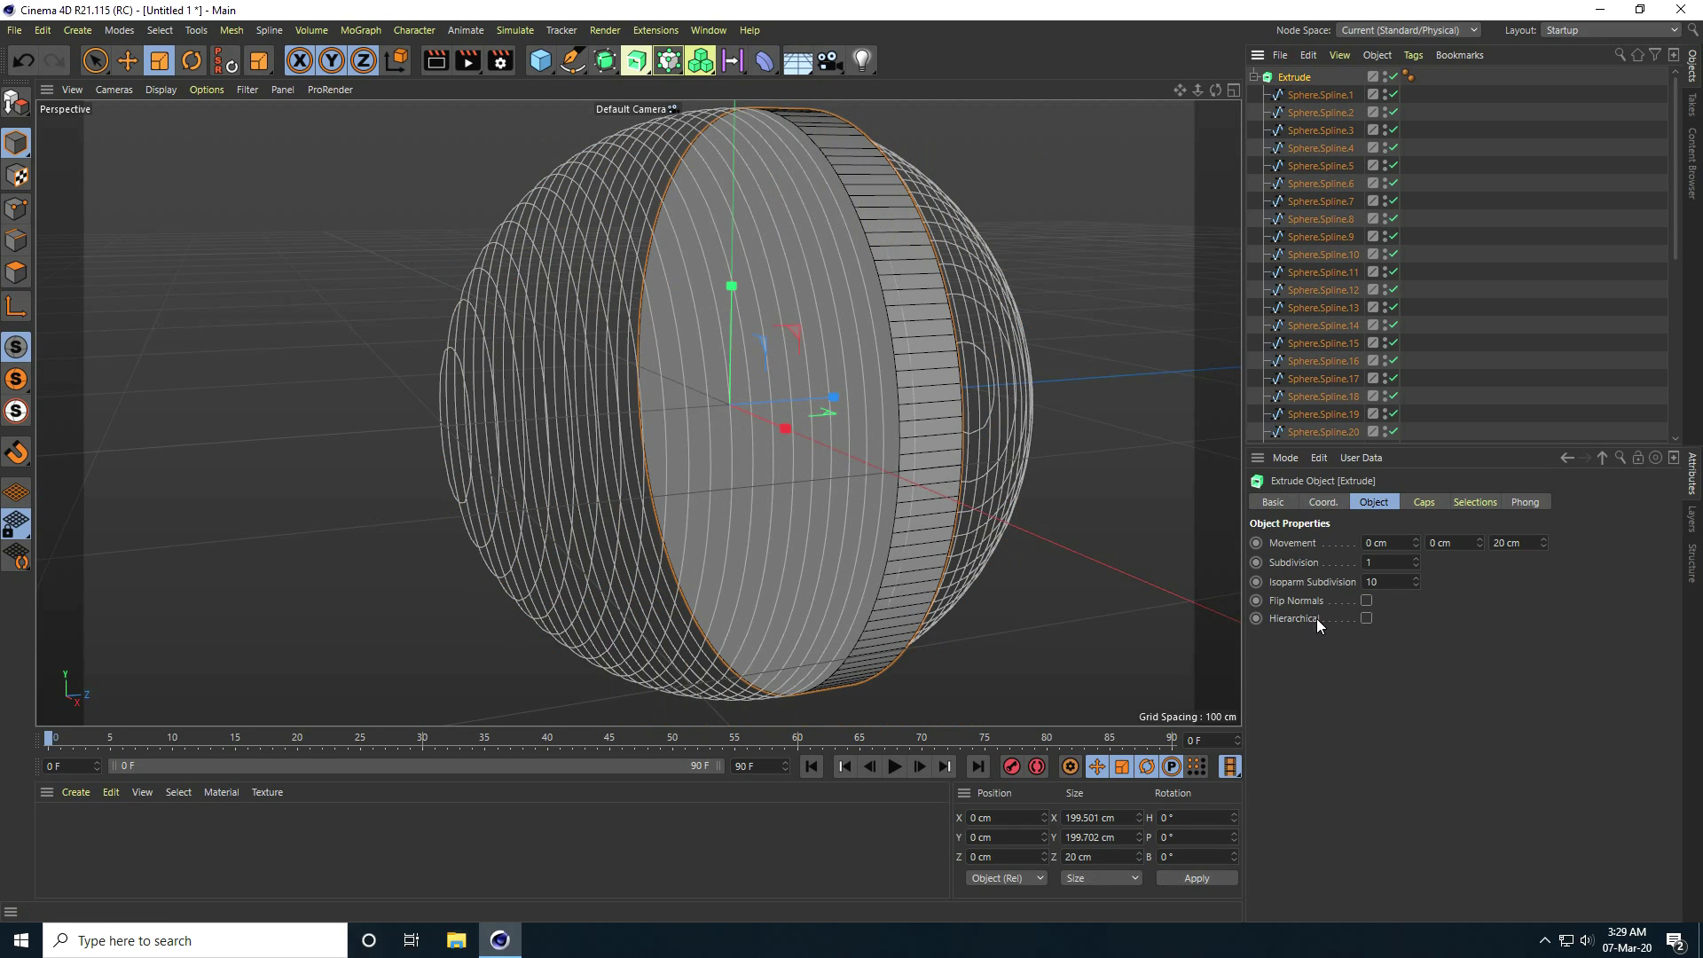
pyautogui.click(1366, 618)
pyautogui.scroll(5, 621, 426)
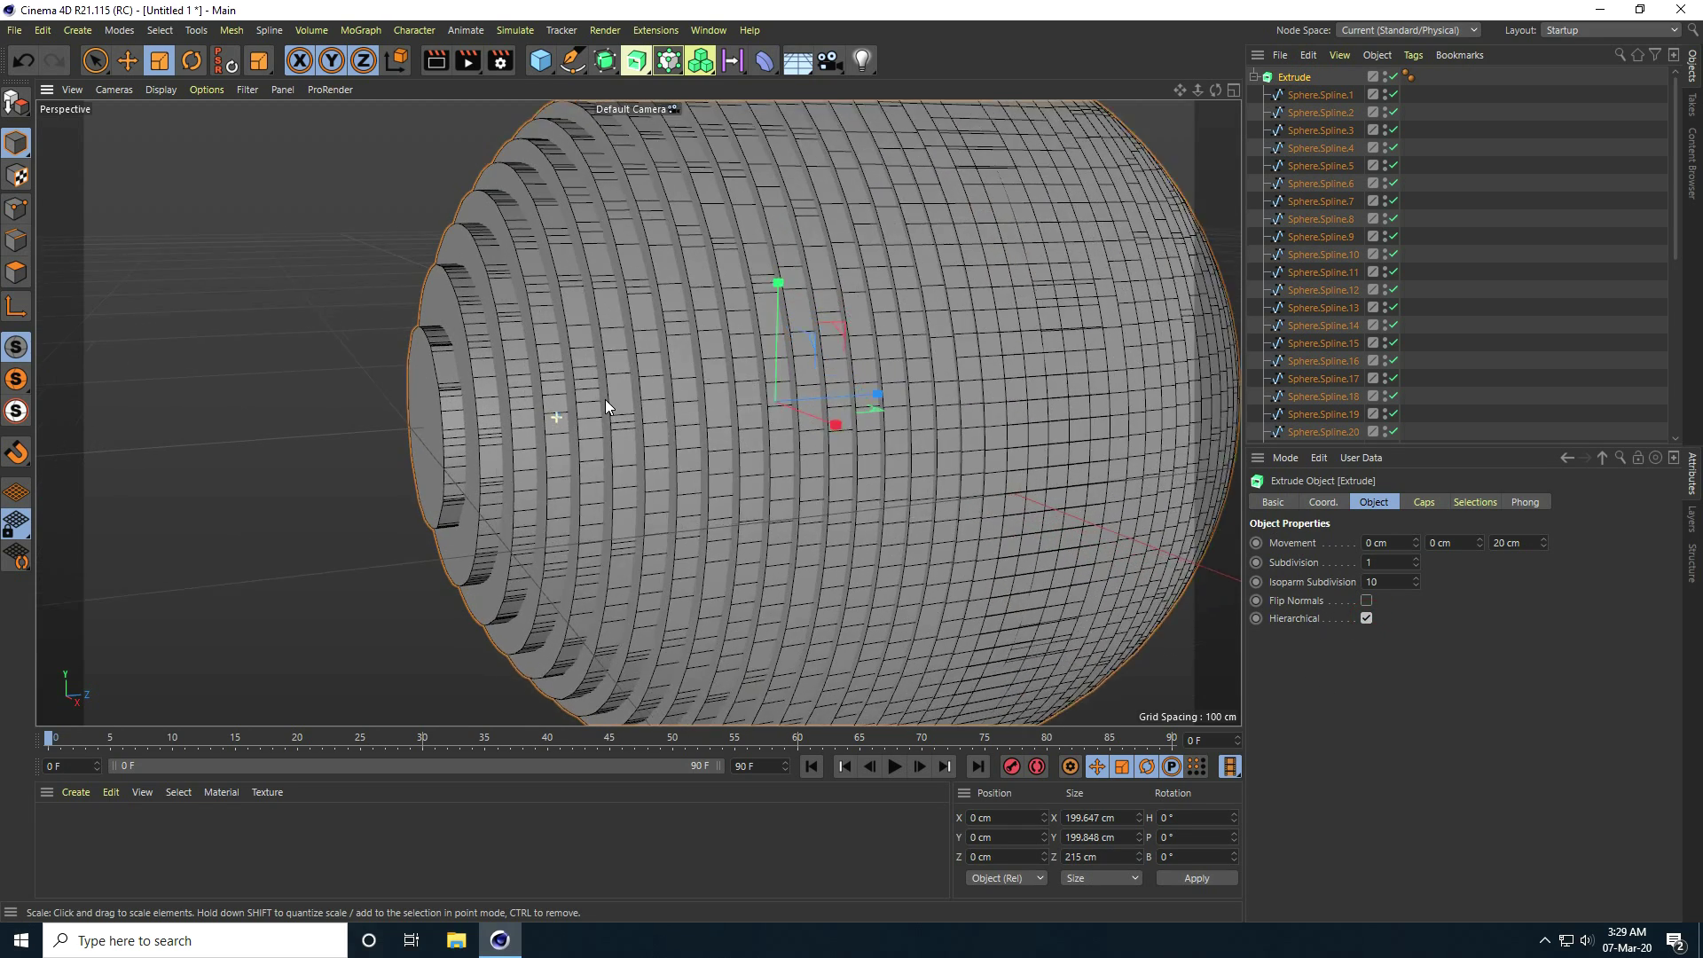
pyautogui.keyDown('alt'); pyautogui.moveTo(641, 428); pyautogui.dragTo(972, 401); pyautogui.keyUp('alt')
pyautogui.scroll(-5, 602, 449)
pyautogui.scroll(2, 701, 409)
pyautogui.keyDown('alt'); pyautogui.moveTo(701, 408); pyautogui.dragTo(610, 412); pyautogui.keyUp('alt')
pyautogui.scroll(3, 621, 411)
# - Set the Extrude's Movement Z depth to 4 cm
pyautogui.click(1495, 542)
pyautogui.write('4')
pyautogui.press('Return')
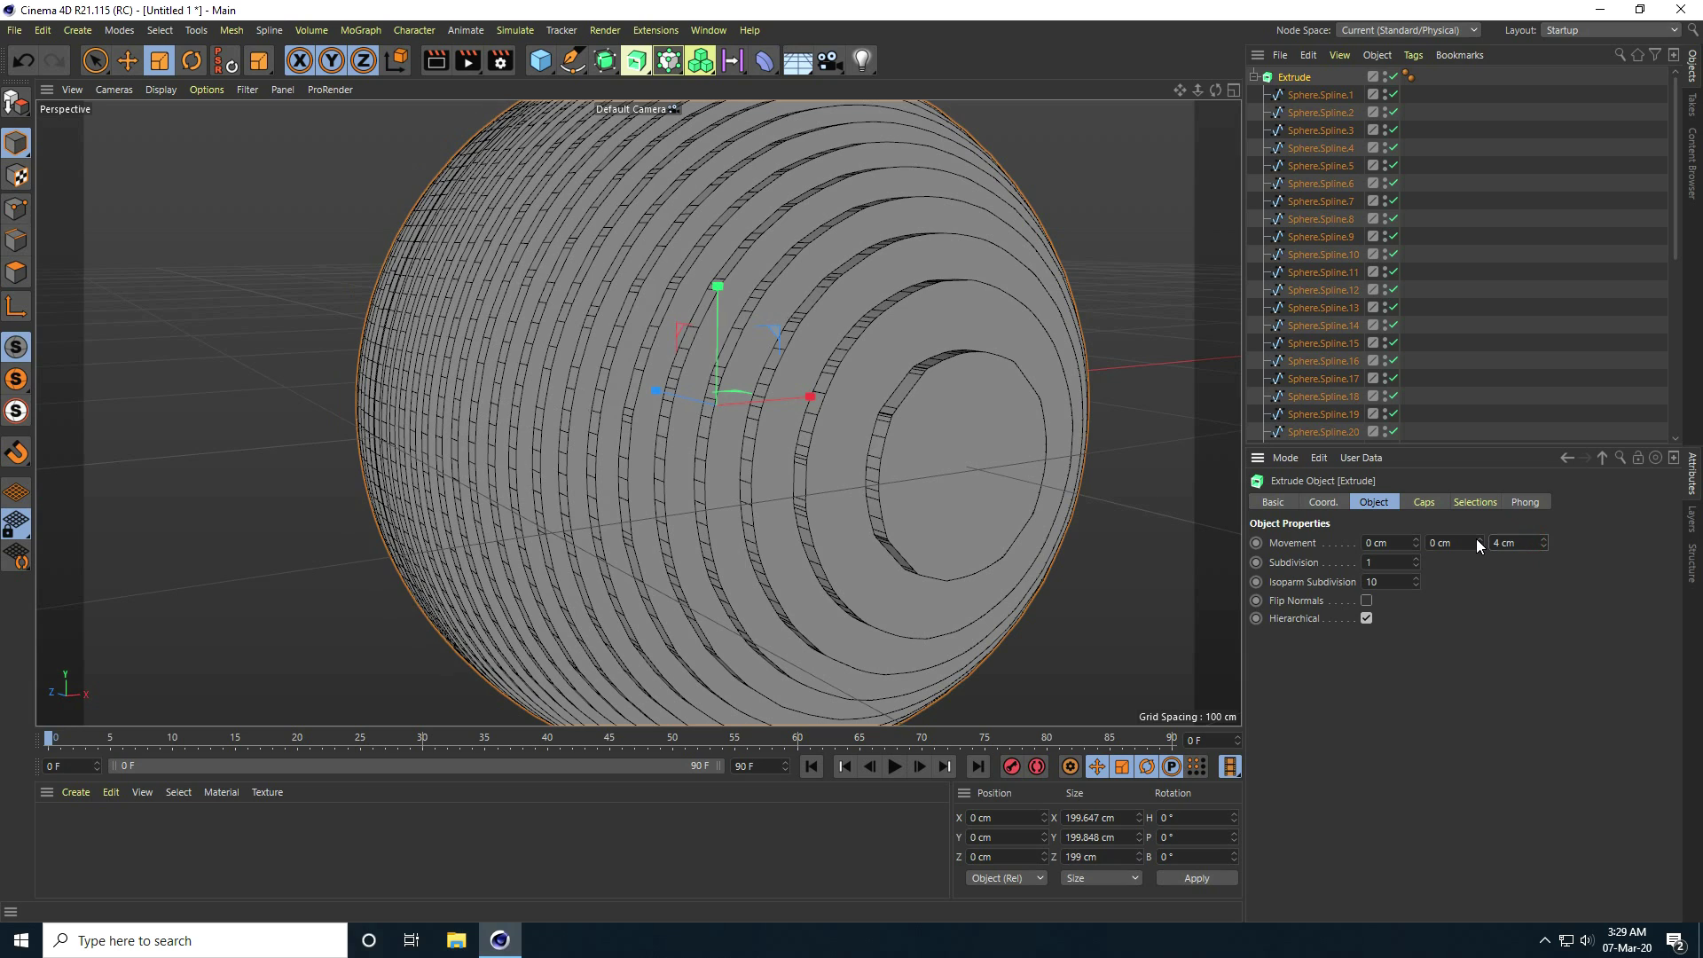
pyautogui.keyDown('alt'); pyautogui.moveTo(632, 513); pyautogui.dragTo(580, 439); pyautogui.keyUp('alt')
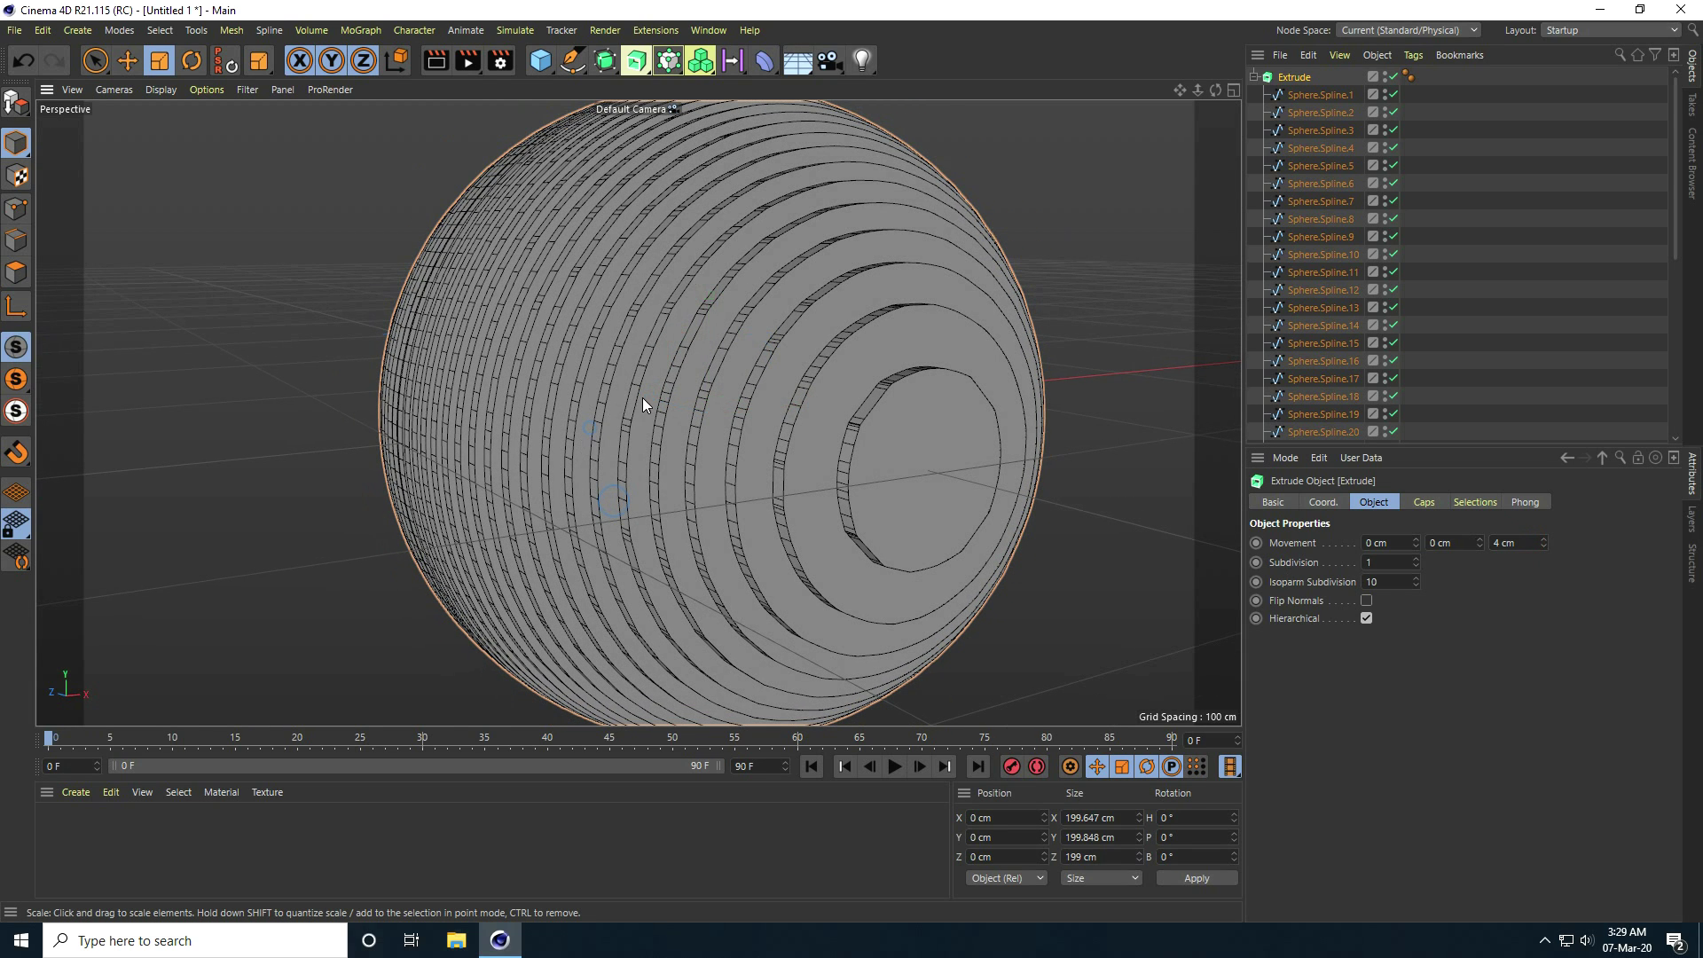
pyautogui.scroll(2, 679, 390)
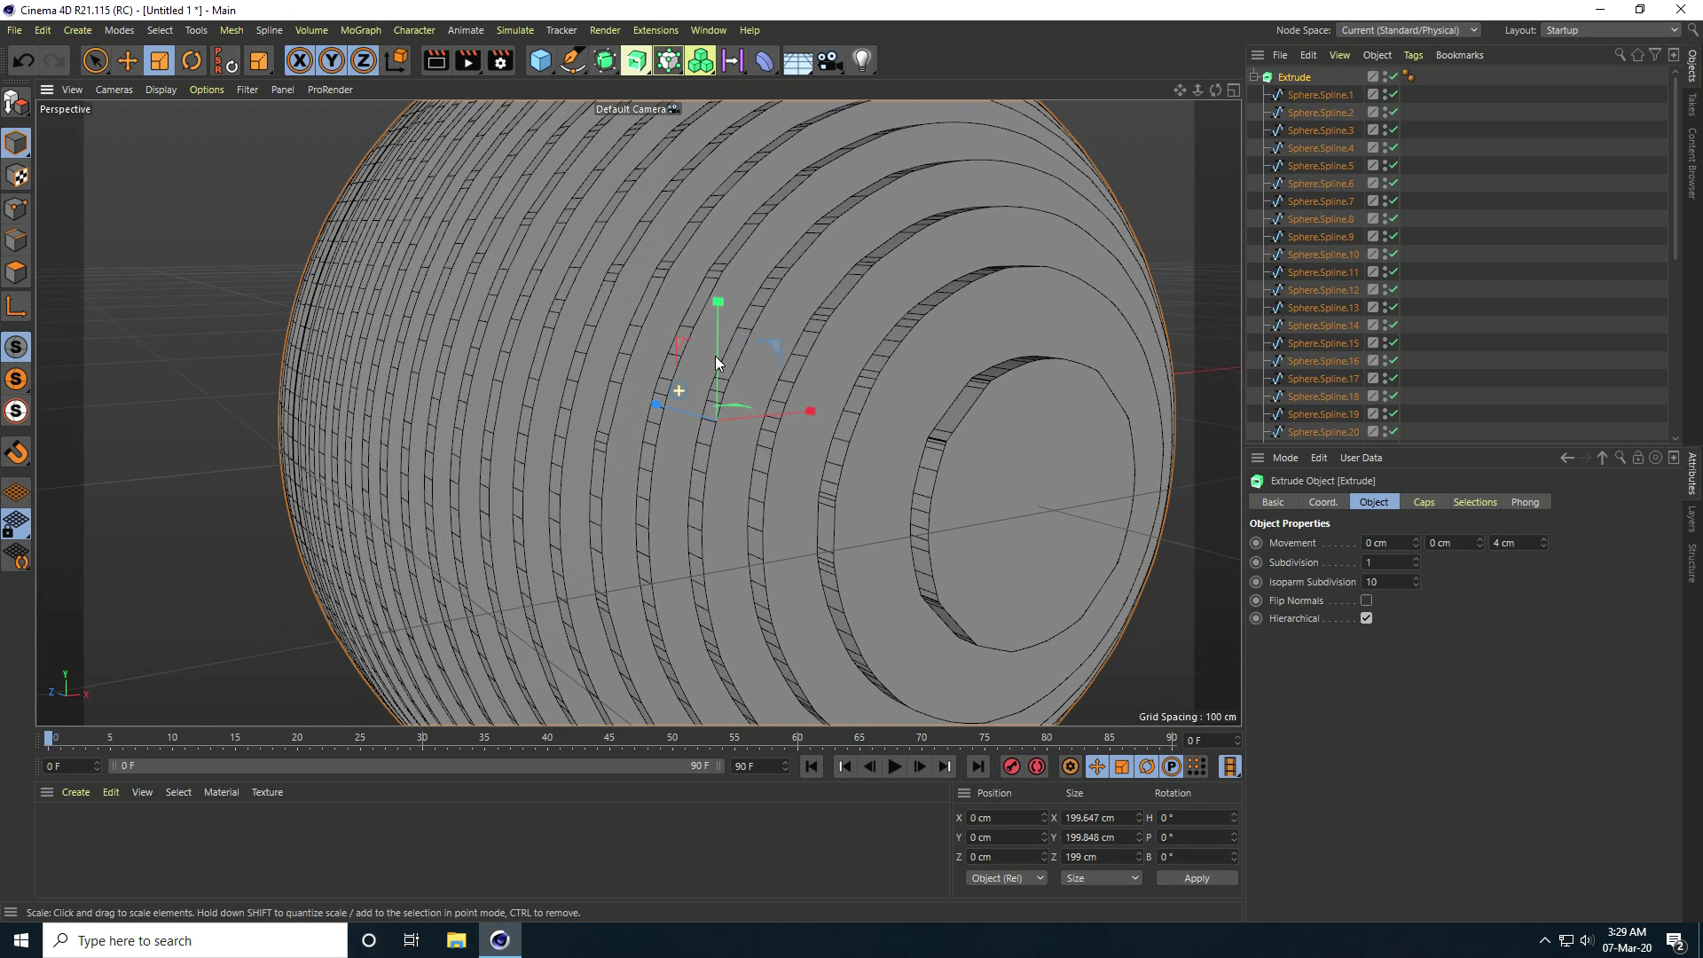
pyautogui.click(127, 61)
pyautogui.click(200, 284)
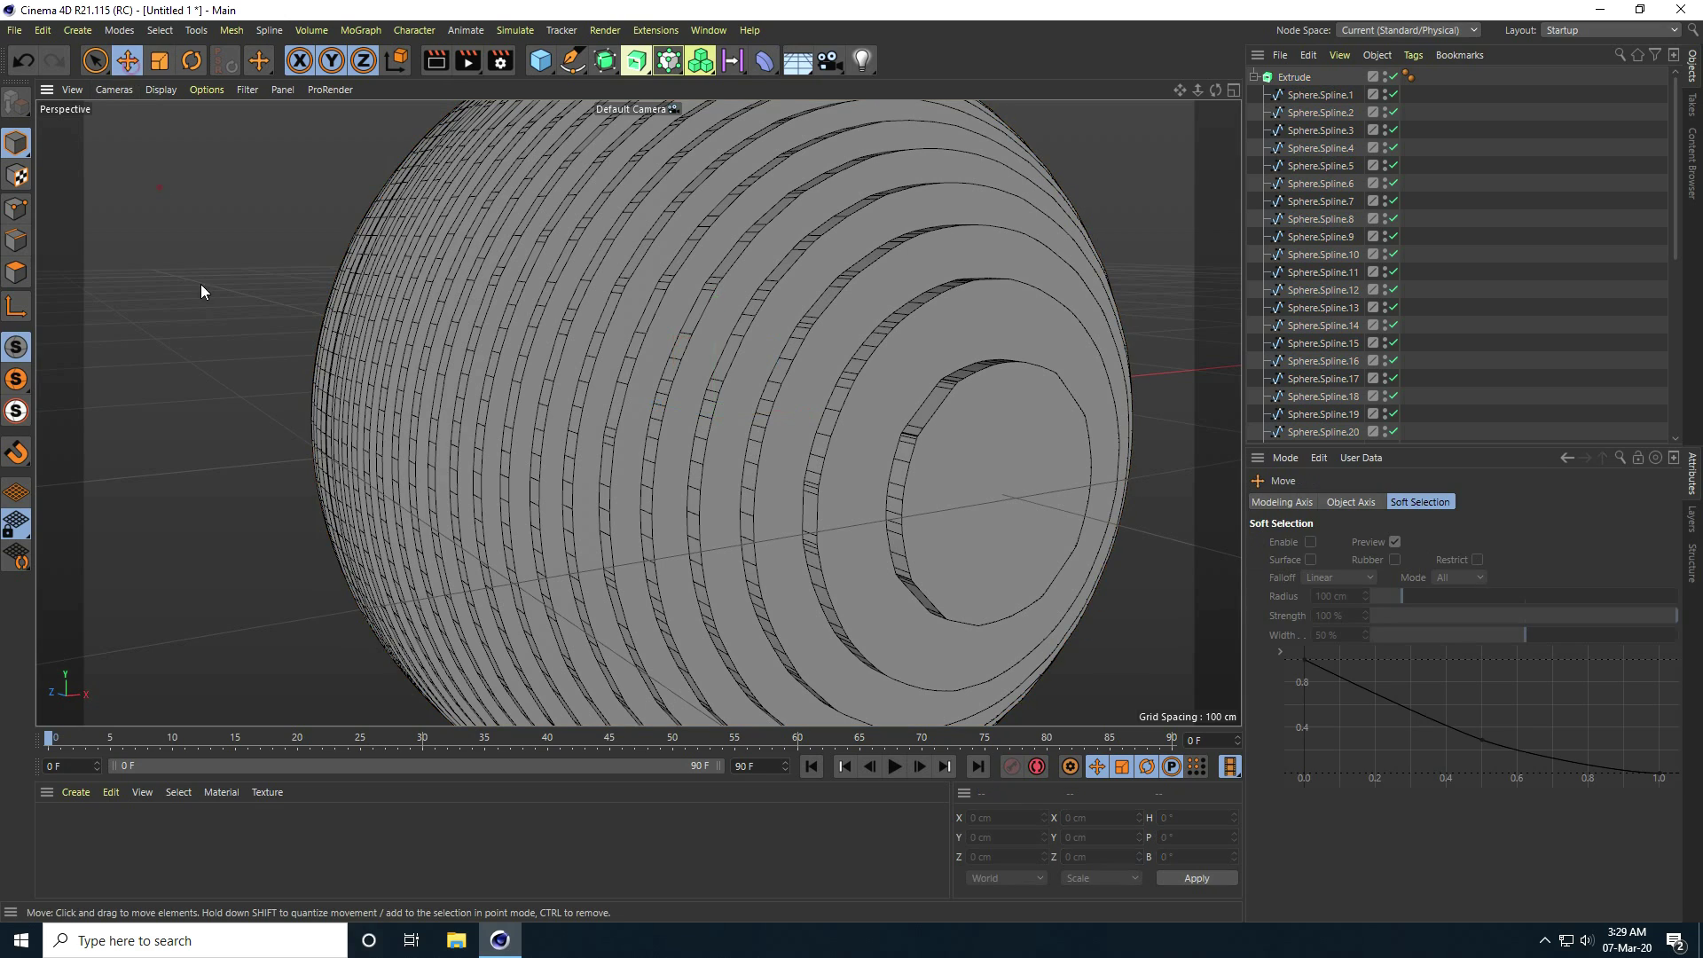
pyautogui.scroll(3, 535, 365)
pyautogui.scroll(3, 555, 383)
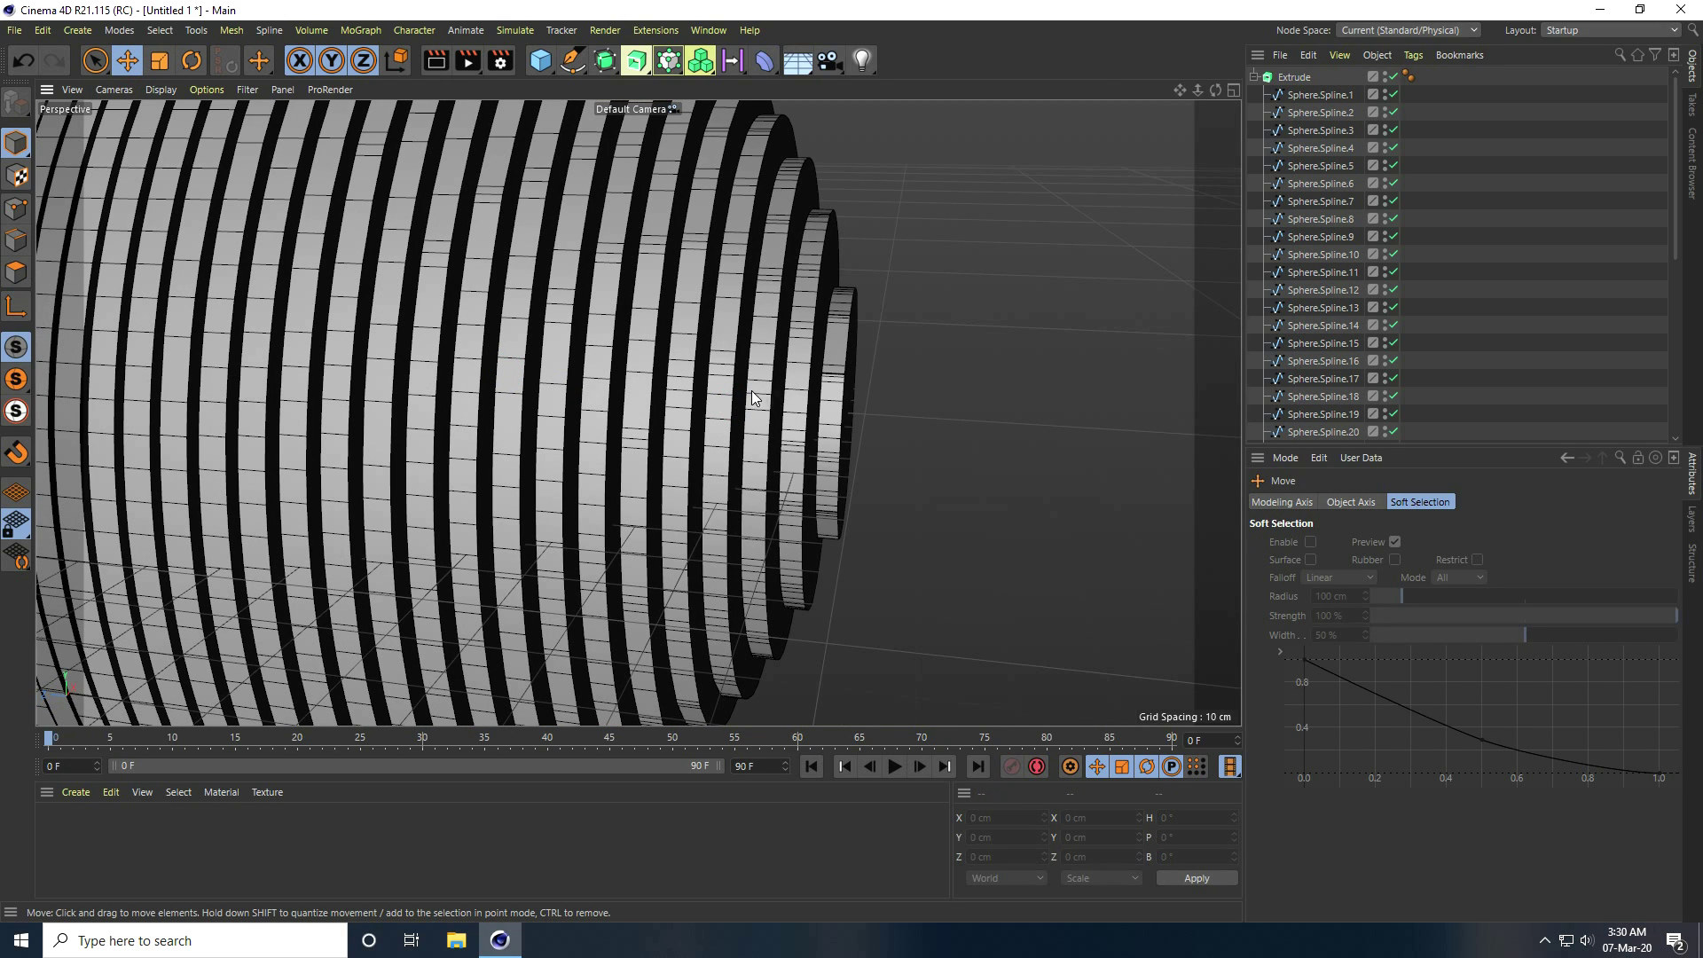
pyautogui.scroll(1, 736, 444)
pyautogui.scroll(-3, 726, 450)
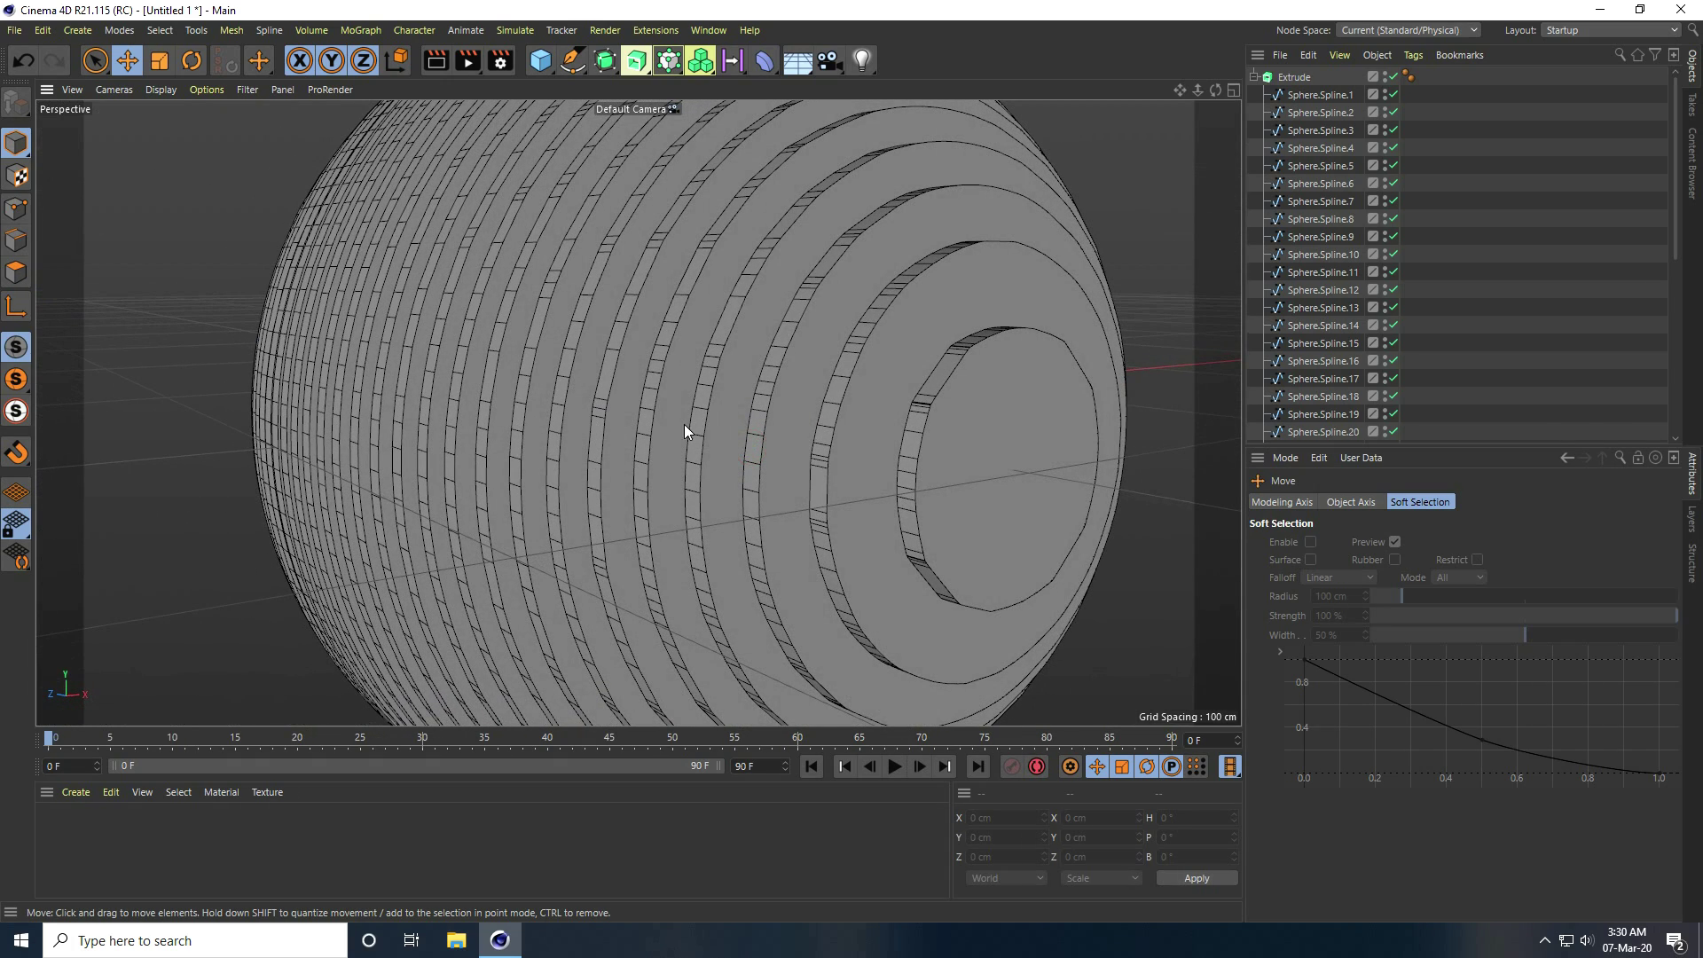
# - In the Extrude's Caps, enable Extended Shape with 5 segments and 1 cm height
pyautogui.click(1303, 80)
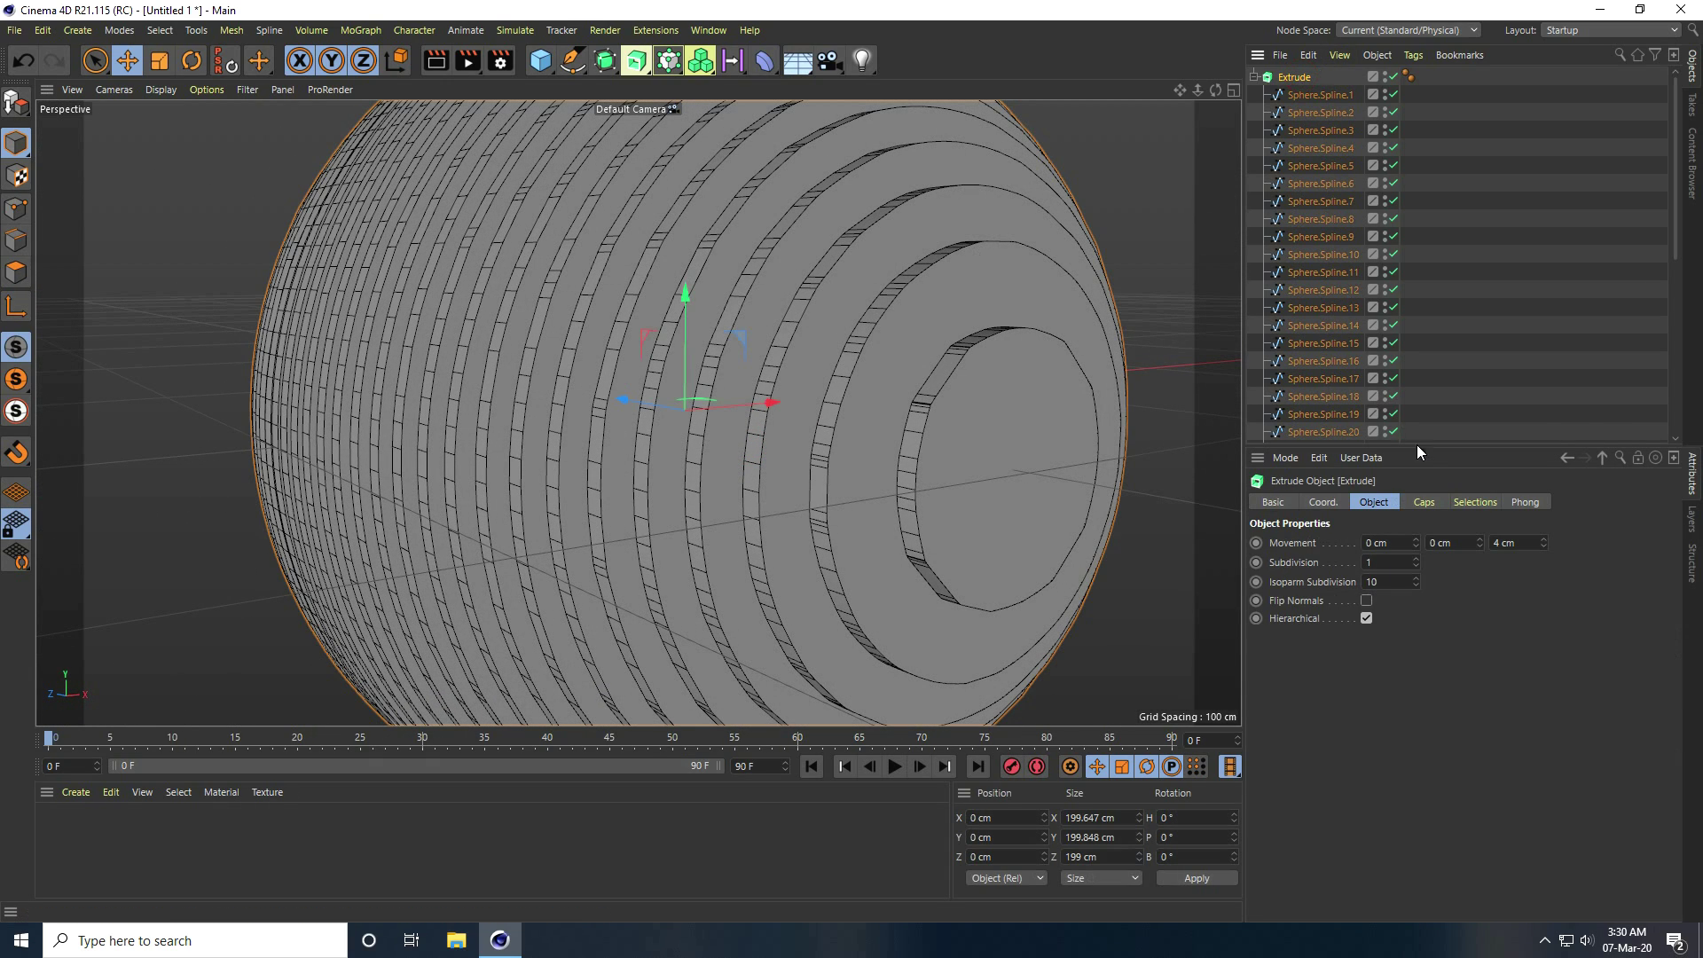
pyautogui.click(1424, 502)
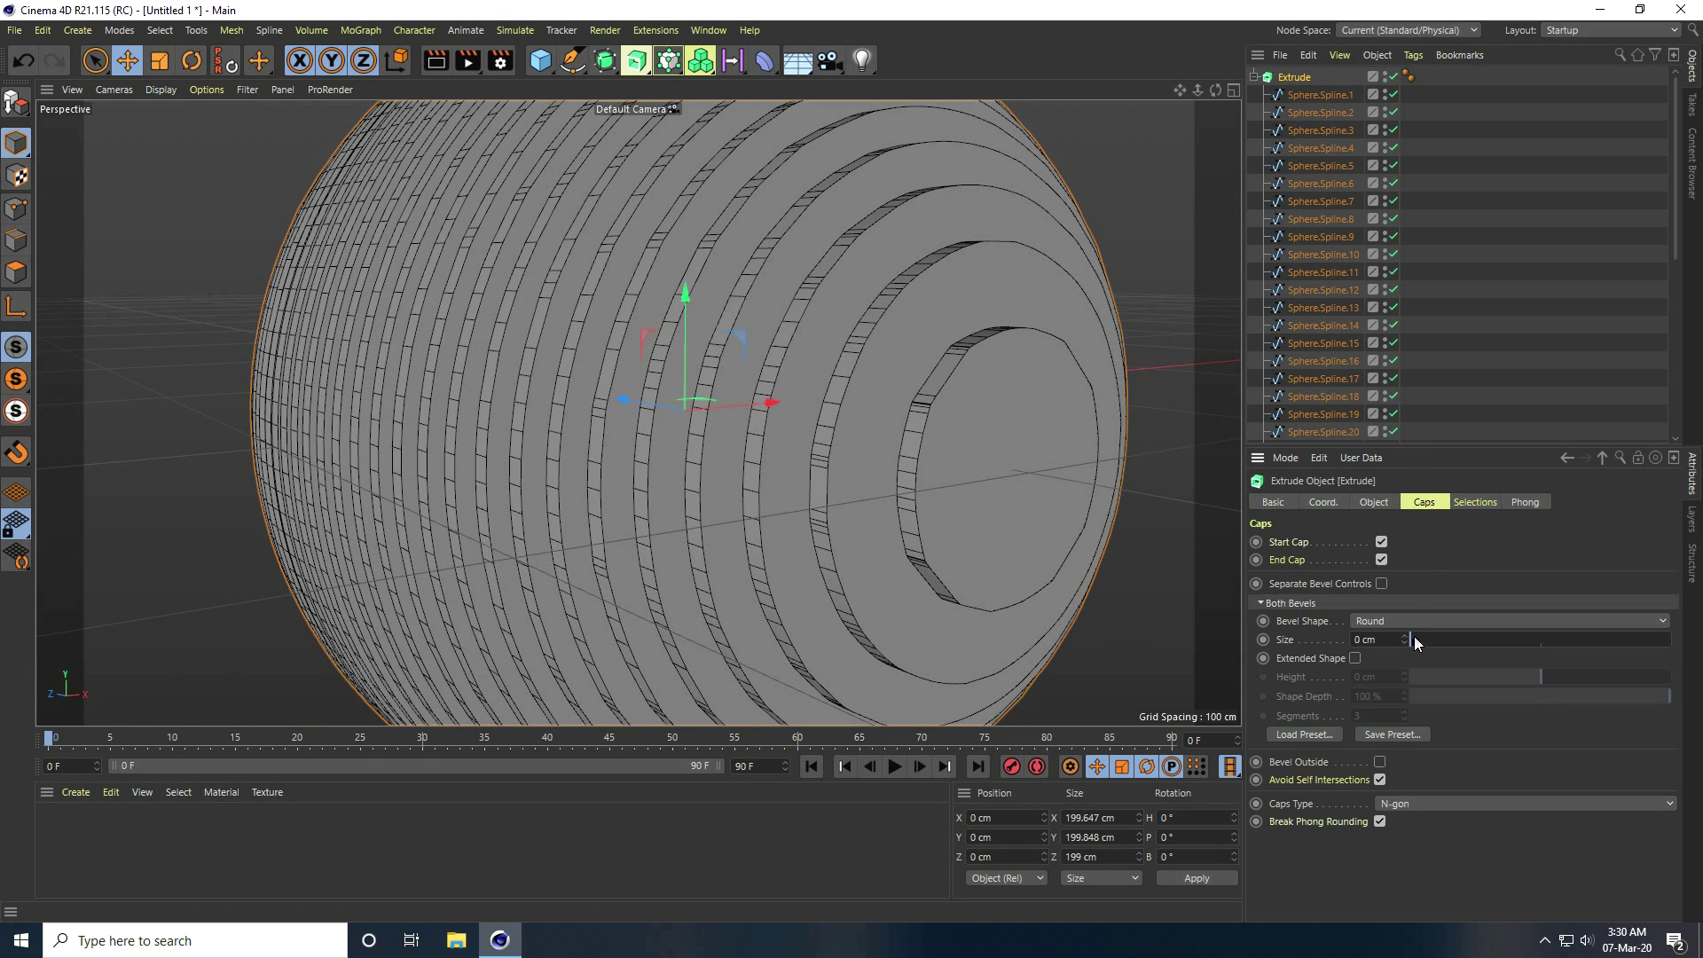
pyautogui.click(1350, 661)
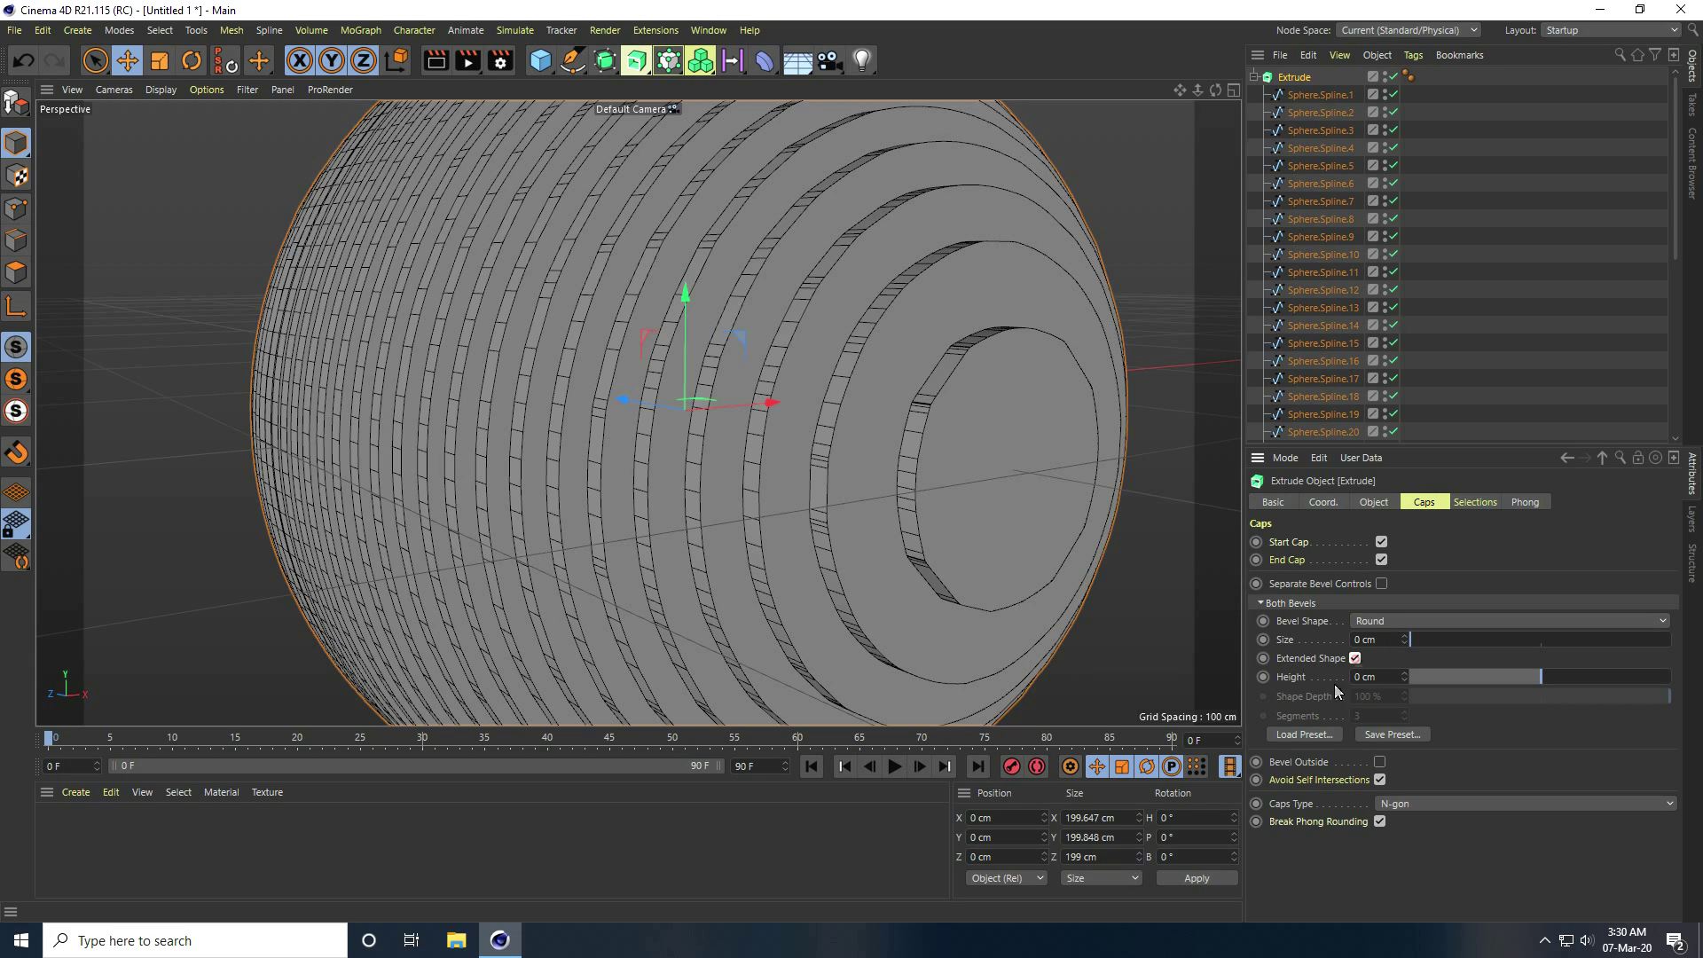
pyautogui.click(1404, 673)
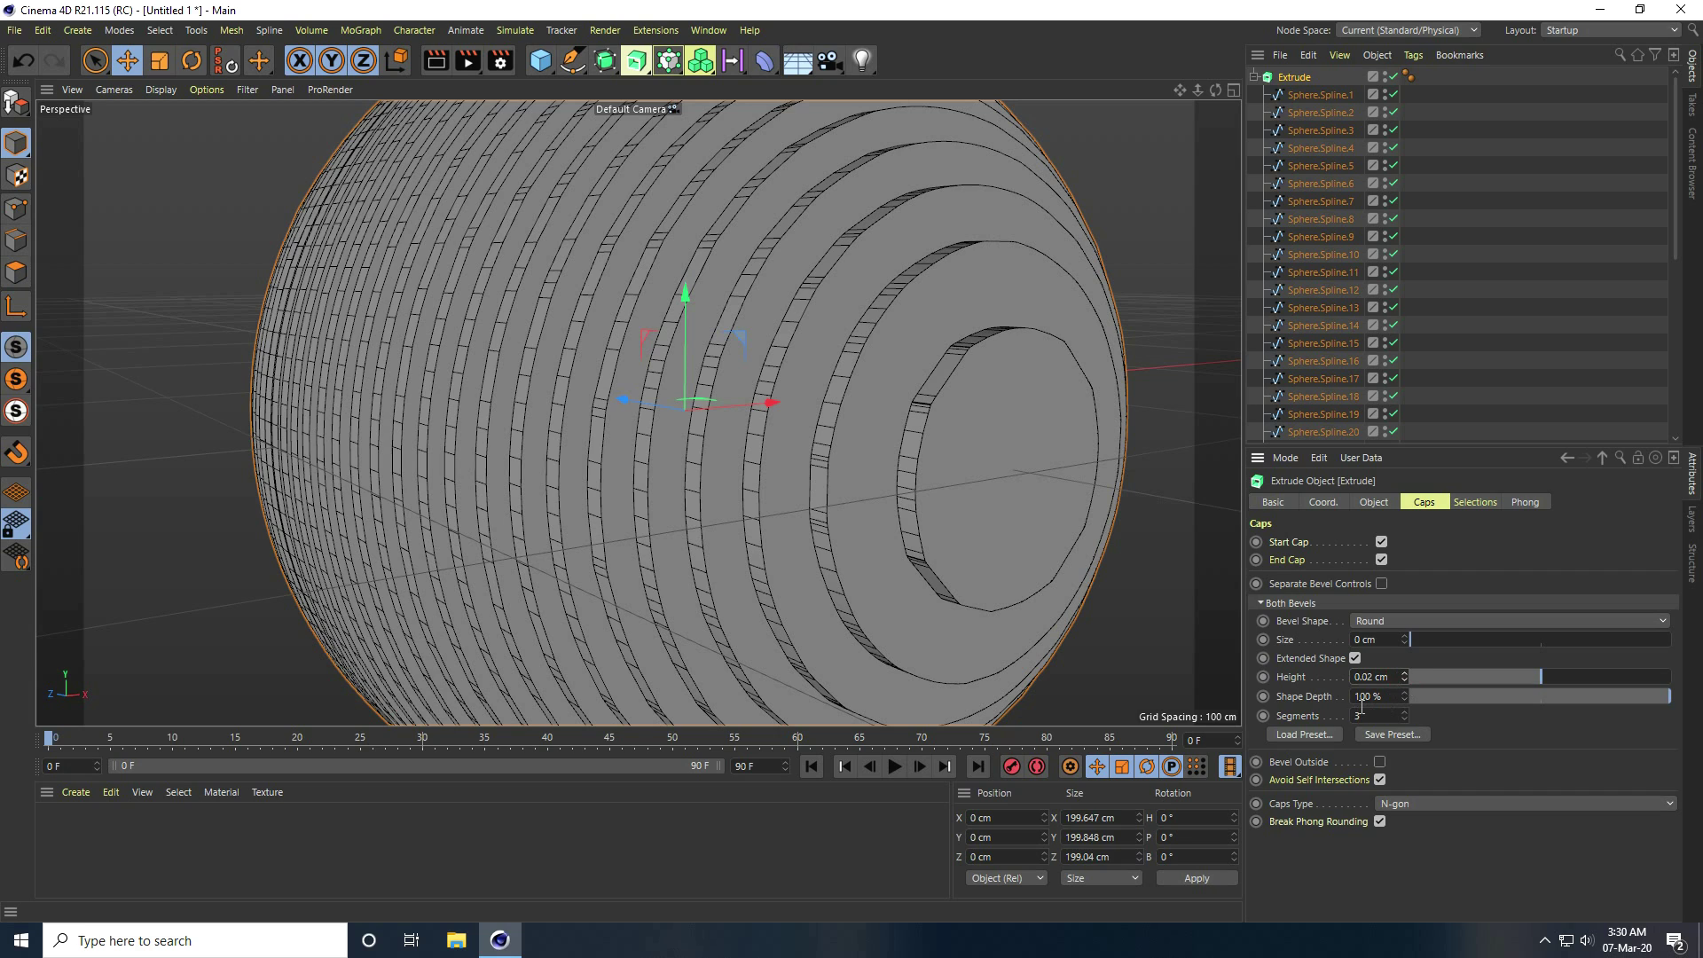
pyautogui.click(1405, 713)
pyautogui.scroll(5, 807, 391)
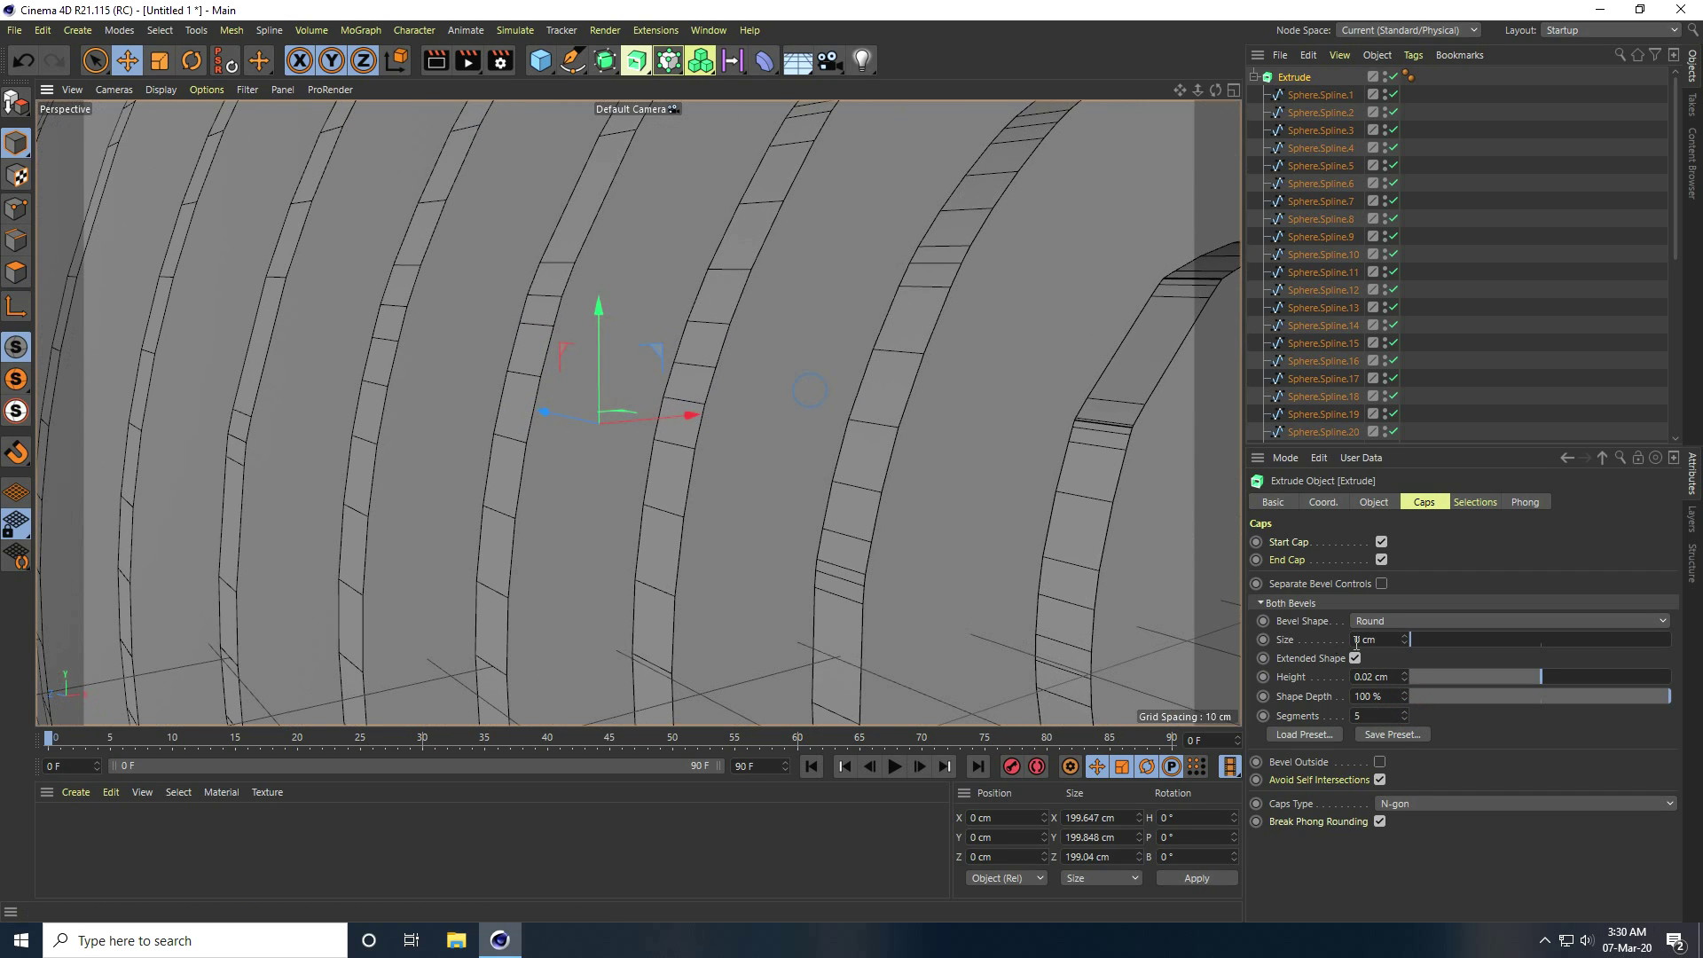
pyautogui.moveTo(1403, 680)
pyautogui.mouseDown()
pyautogui.moveTo(1421, 607)
pyautogui.moveTo(1403, 673)
pyautogui.mouseUp()
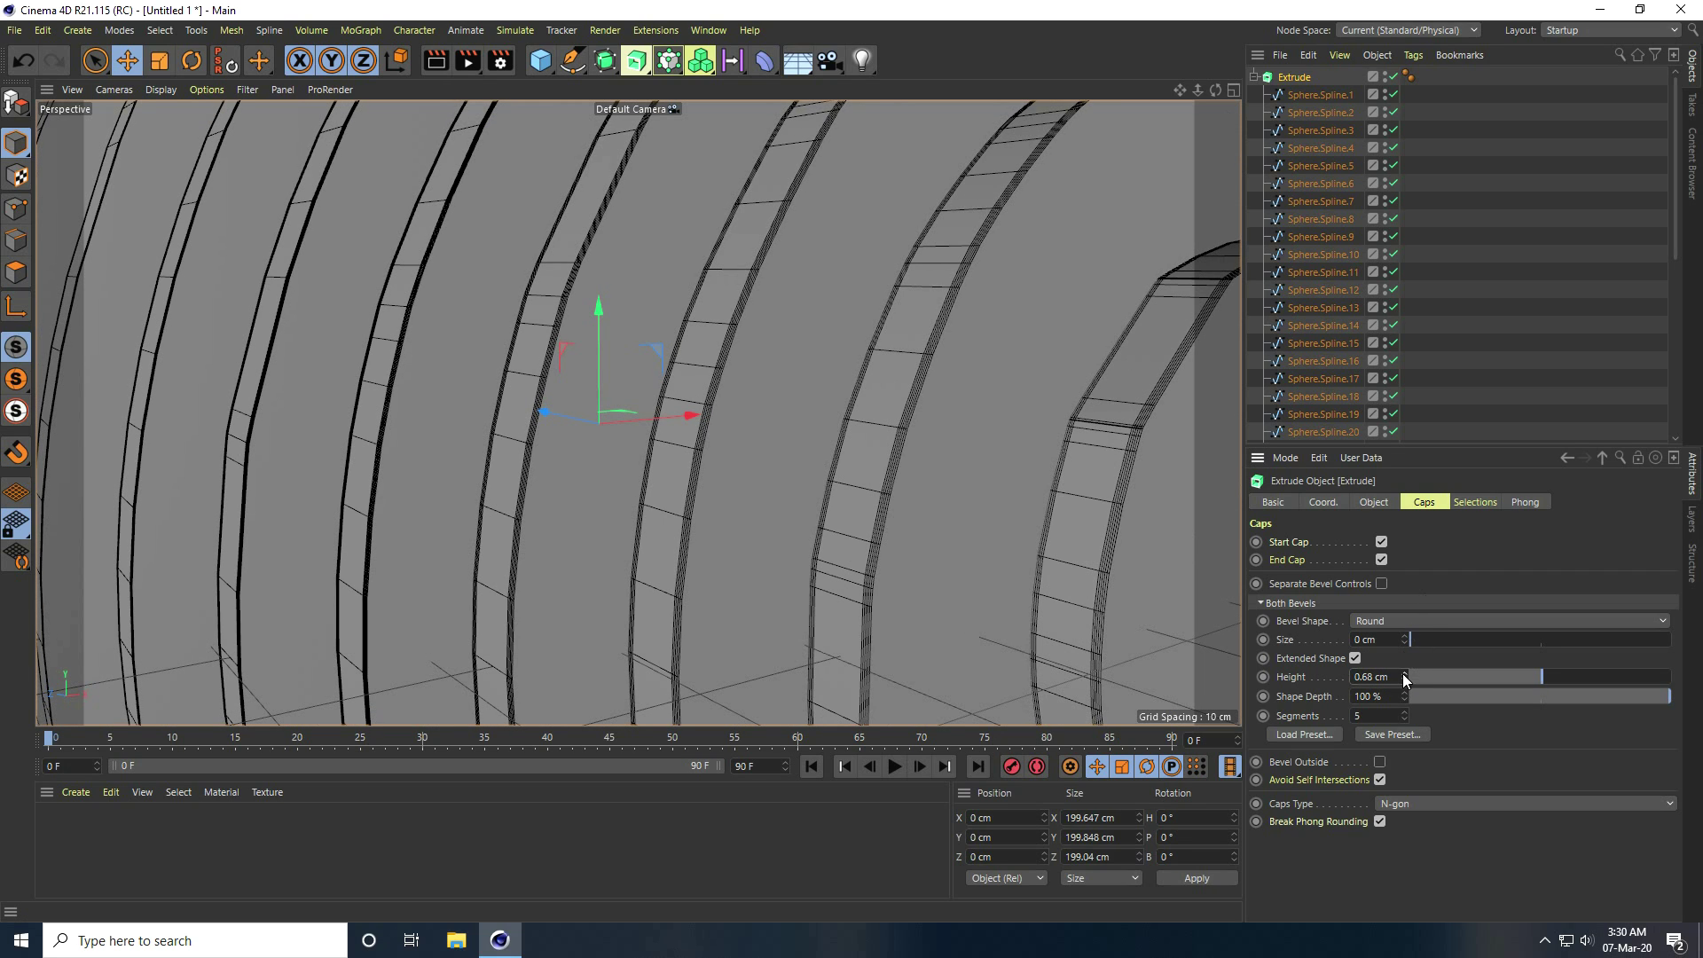
pyautogui.doubleClick(1392, 677)
pyautogui.write('1')
pyautogui.press('Return')
pyautogui.keyDown('alt'); pyautogui.moveTo(754, 348); pyautogui.dragTo(838, 477); pyautogui.keyUp('alt')
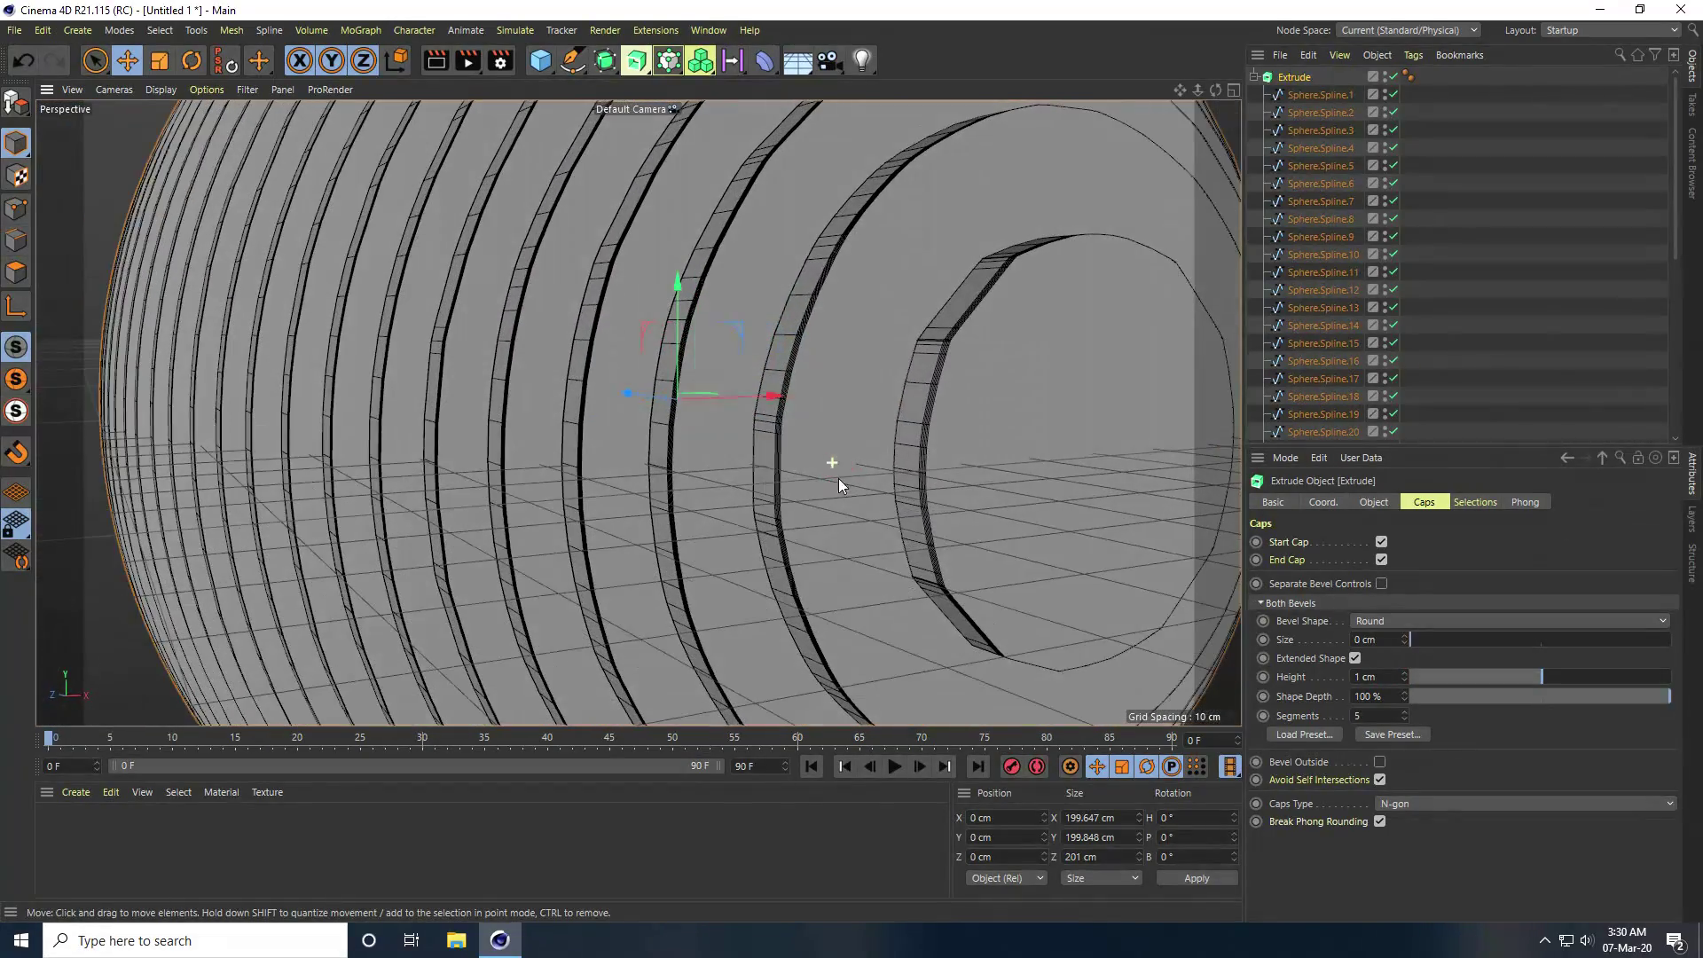
# - Turn on Bevel Outside and set the Round bevel size to 0.1 cm
pyautogui.click(1380, 763)
pyautogui.scroll(5, 907, 401)
pyautogui.scroll(-5, 869, 405)
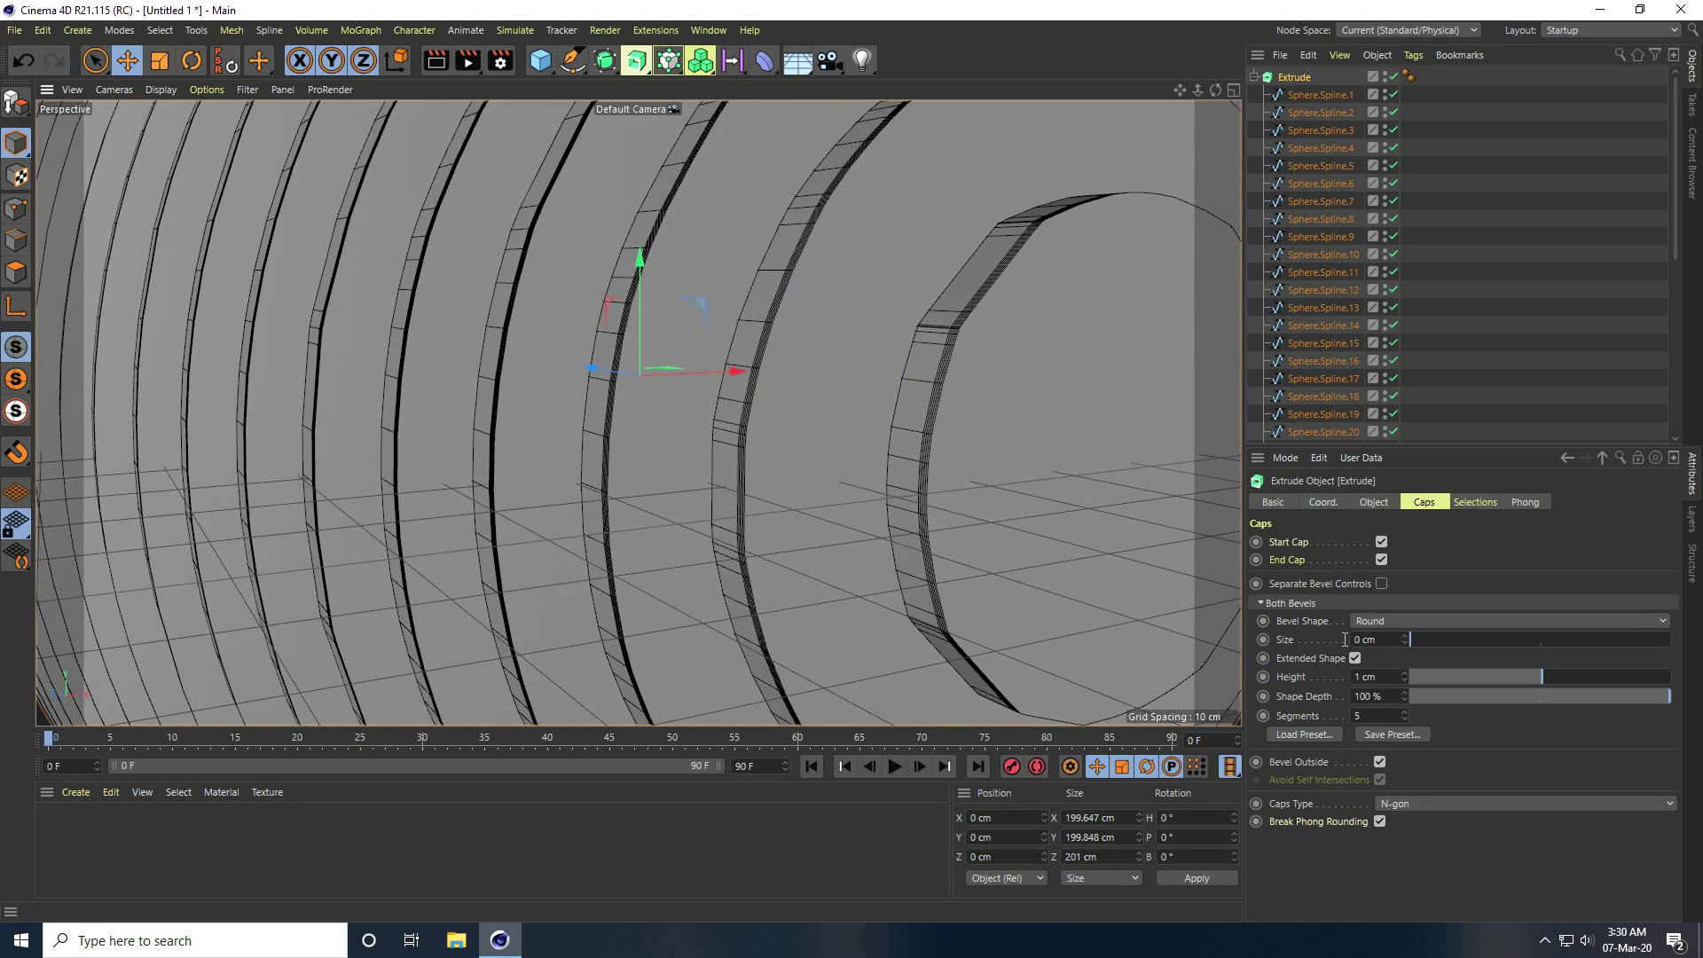
pyautogui.click(1382, 640)
pyautogui.press('Return')
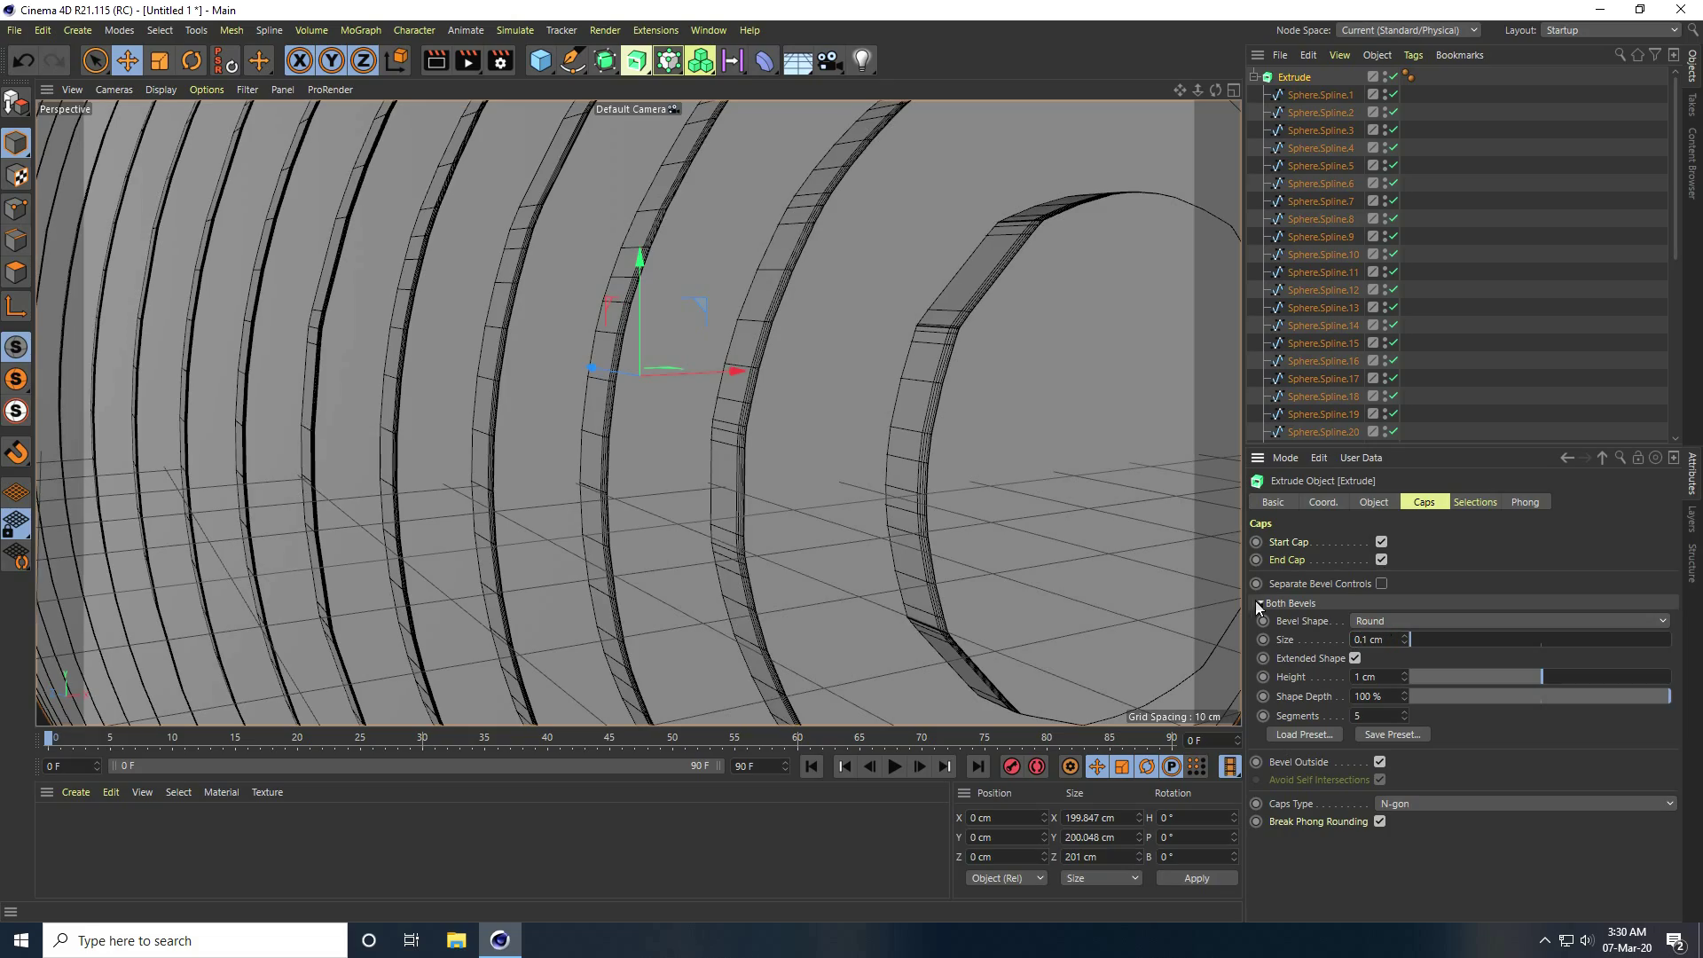
pyautogui.scroll(5, 880, 415)
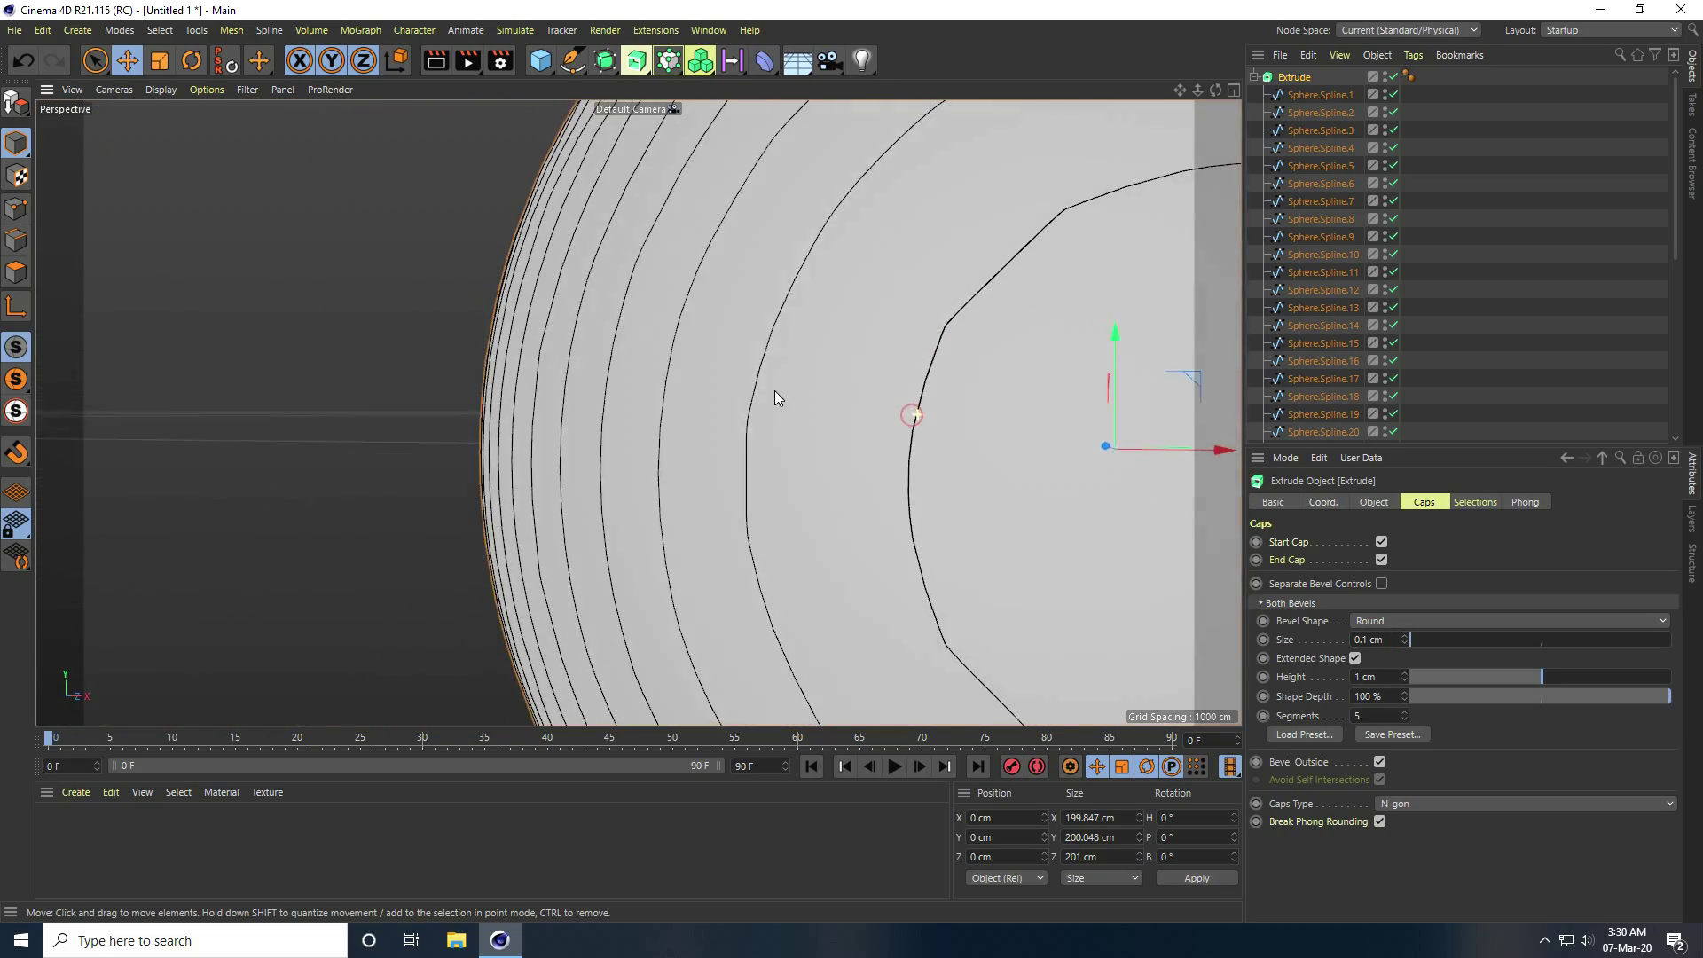
pyautogui.moveTo(775, 398)
pyautogui.keyDown('alt'); pyautogui.mouseDown()
pyautogui.moveTo(751, 439)
pyautogui.moveTo(753, 551)
pyautogui.moveTo(973, 355)
pyautogui.moveTo(949, 374)
pyautogui.mouseUp(); pyautogui.keyUp('alt')
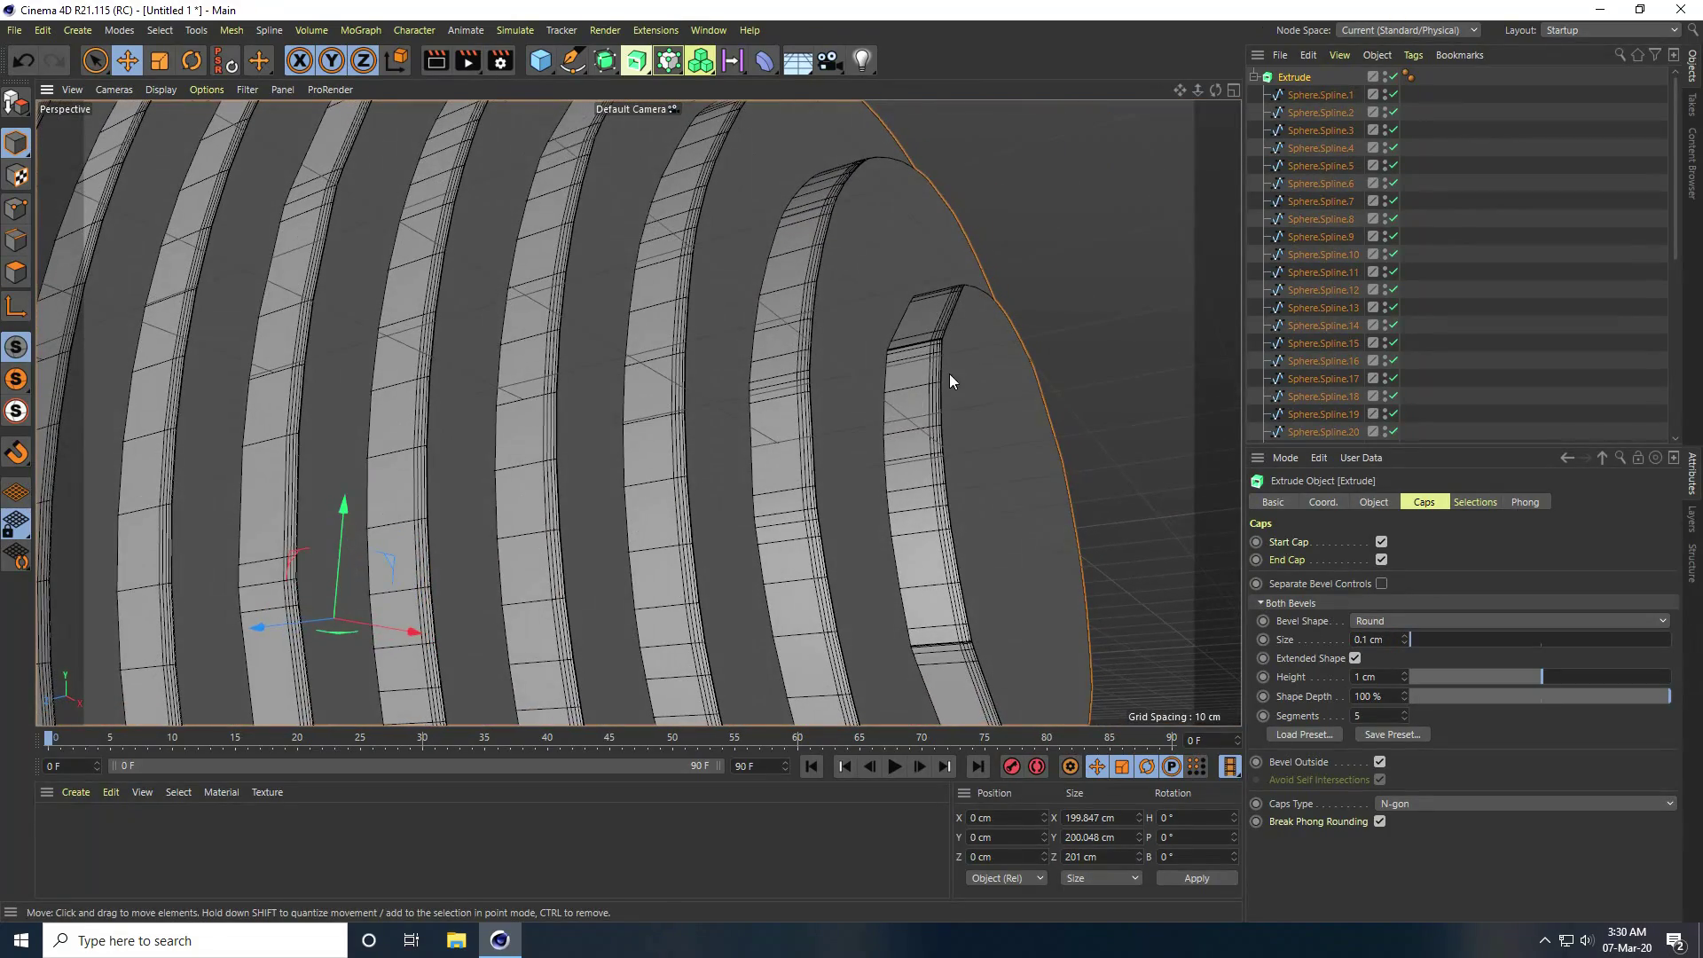
# - Turn off Extended Shape and set the round cap bevel size to 0.5 cm
pyautogui.click(1356, 659)
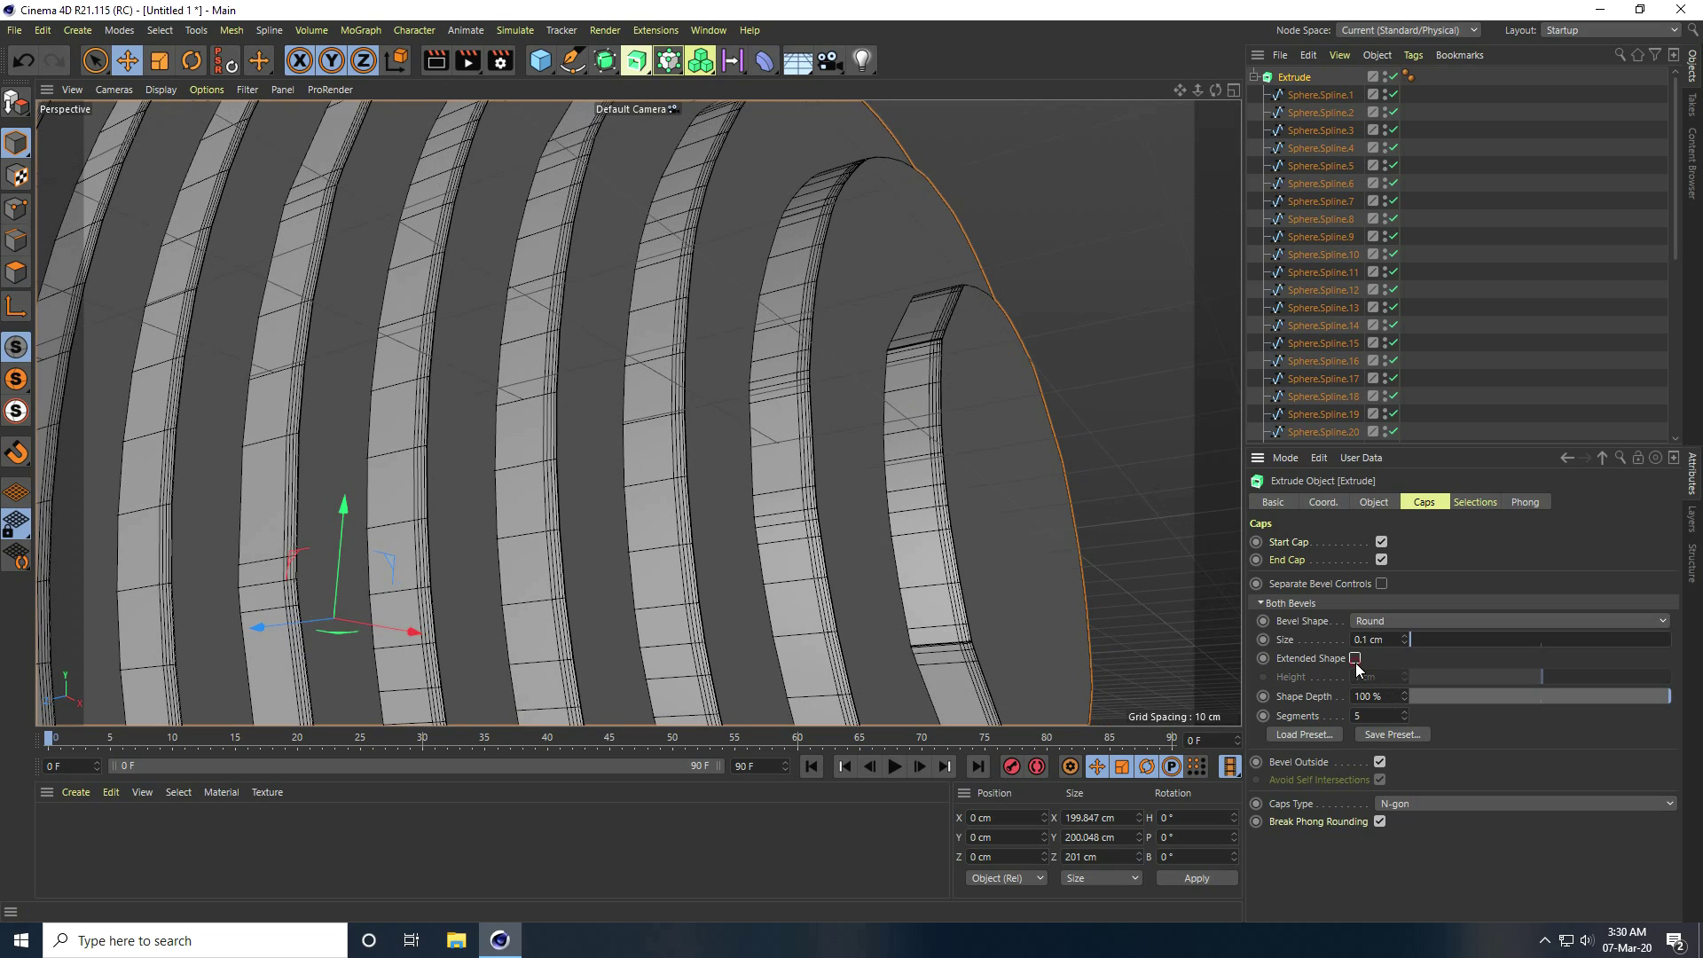
pyautogui.moveTo(1409, 640); pyautogui.dragTo(1409, 640)
pyautogui.click(1408, 635)
pyautogui.click(1369, 639)
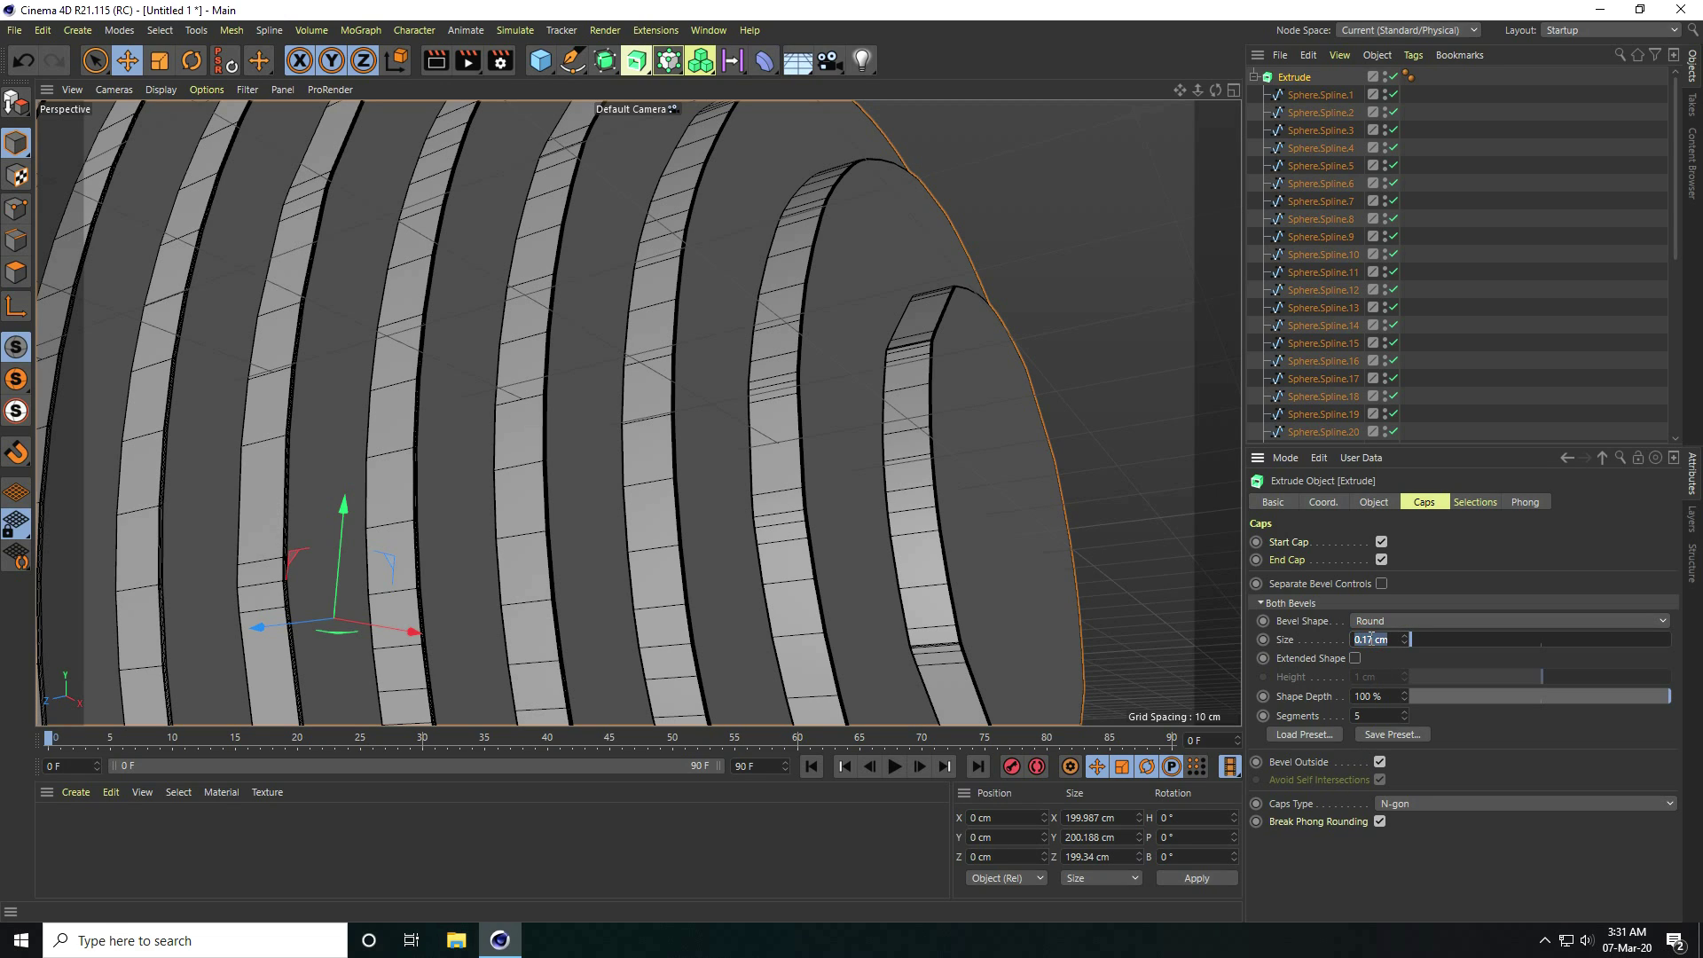
pyautogui.write('0.5')
pyautogui.press('Return')
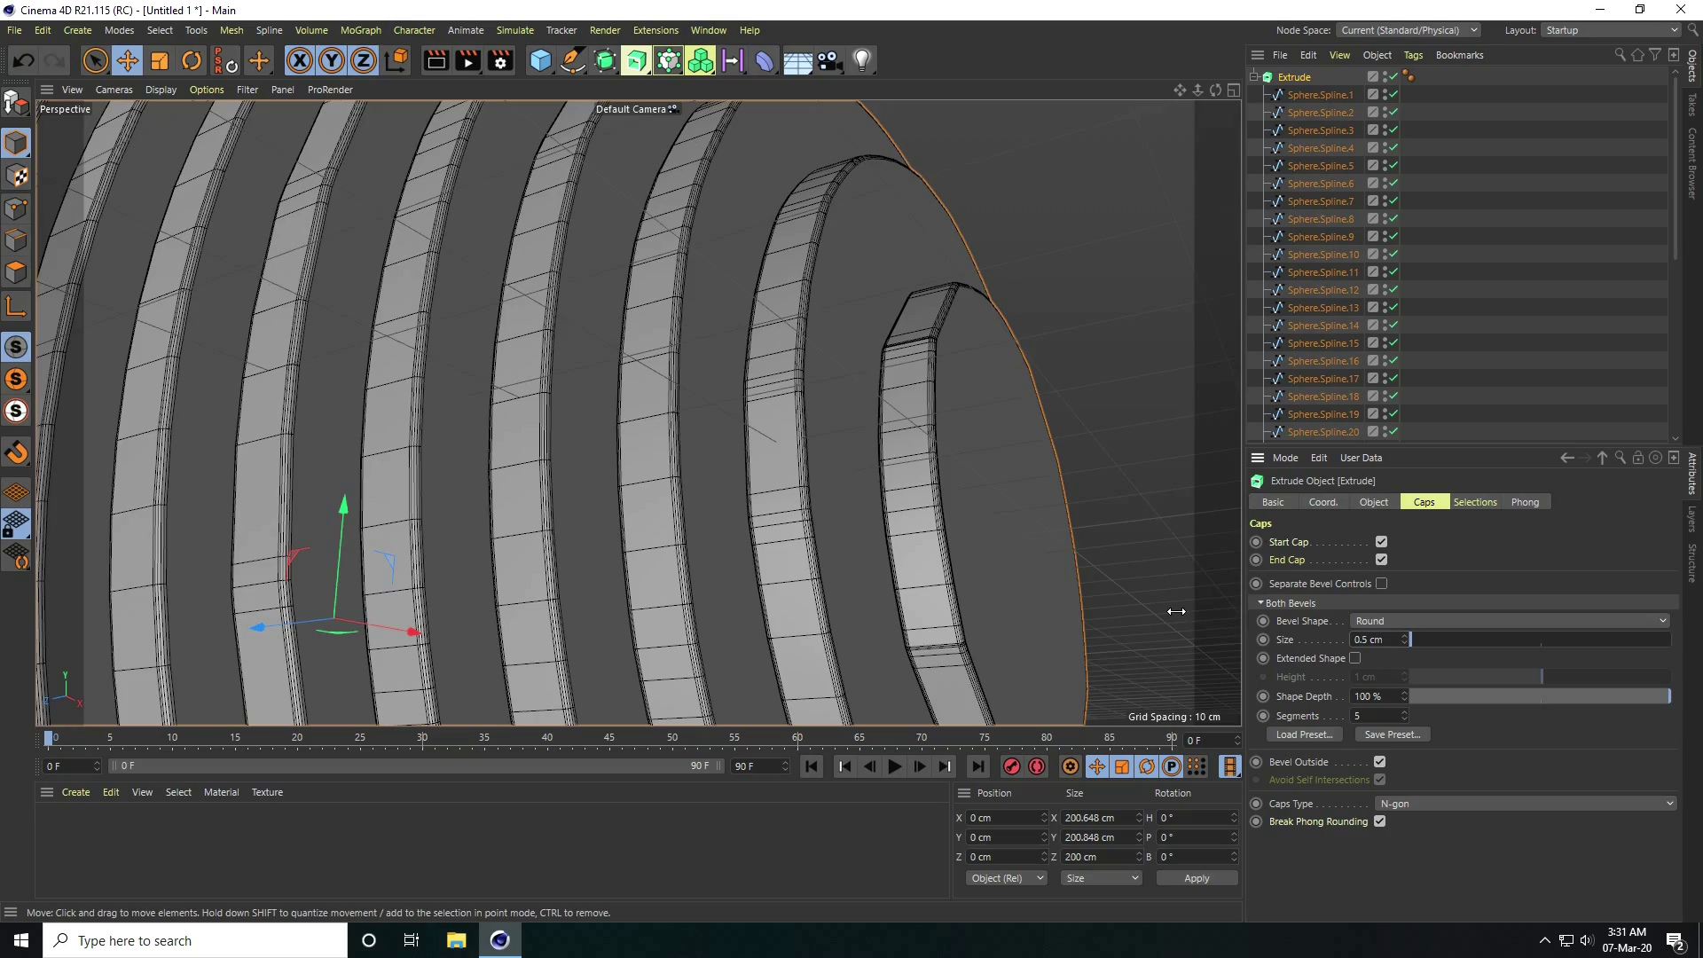
pyautogui.keyDown('alt'); pyautogui.moveTo(883, 431); pyautogui.dragTo(813, 518); pyautogui.keyUp('alt')
pyautogui.scroll(-5, 772, 532)
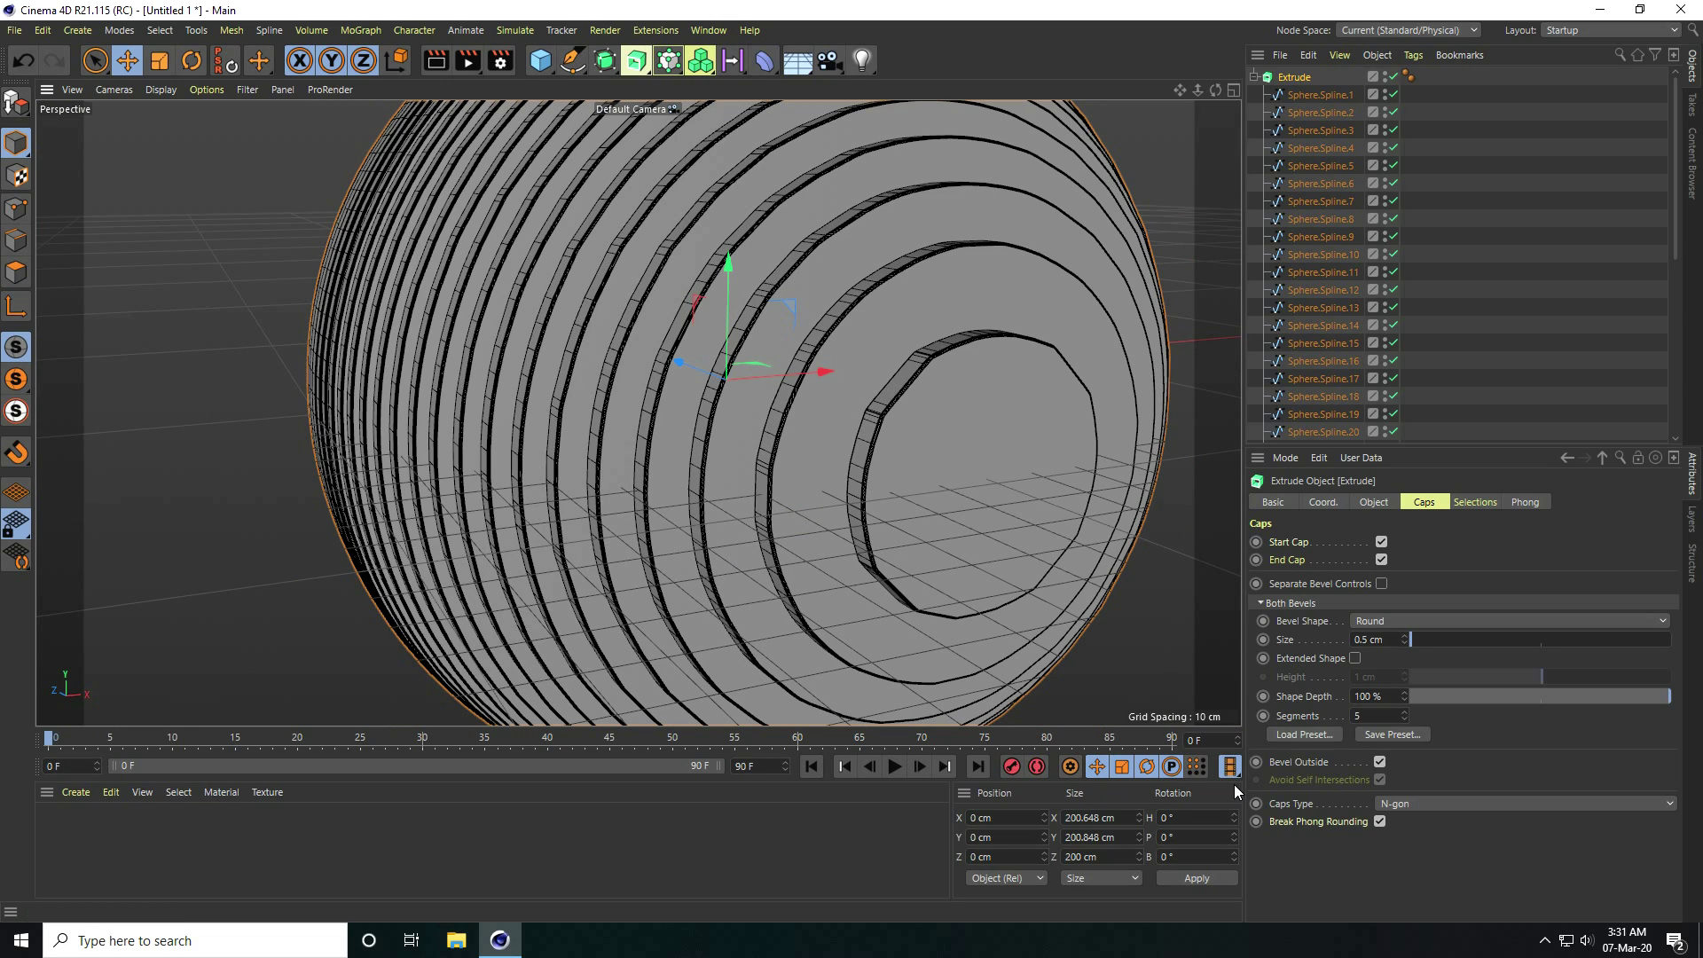
# - Set the caps to a Quad Dominant Regular Grid and collapse the Extrude's children
pyautogui.click(1393, 802)
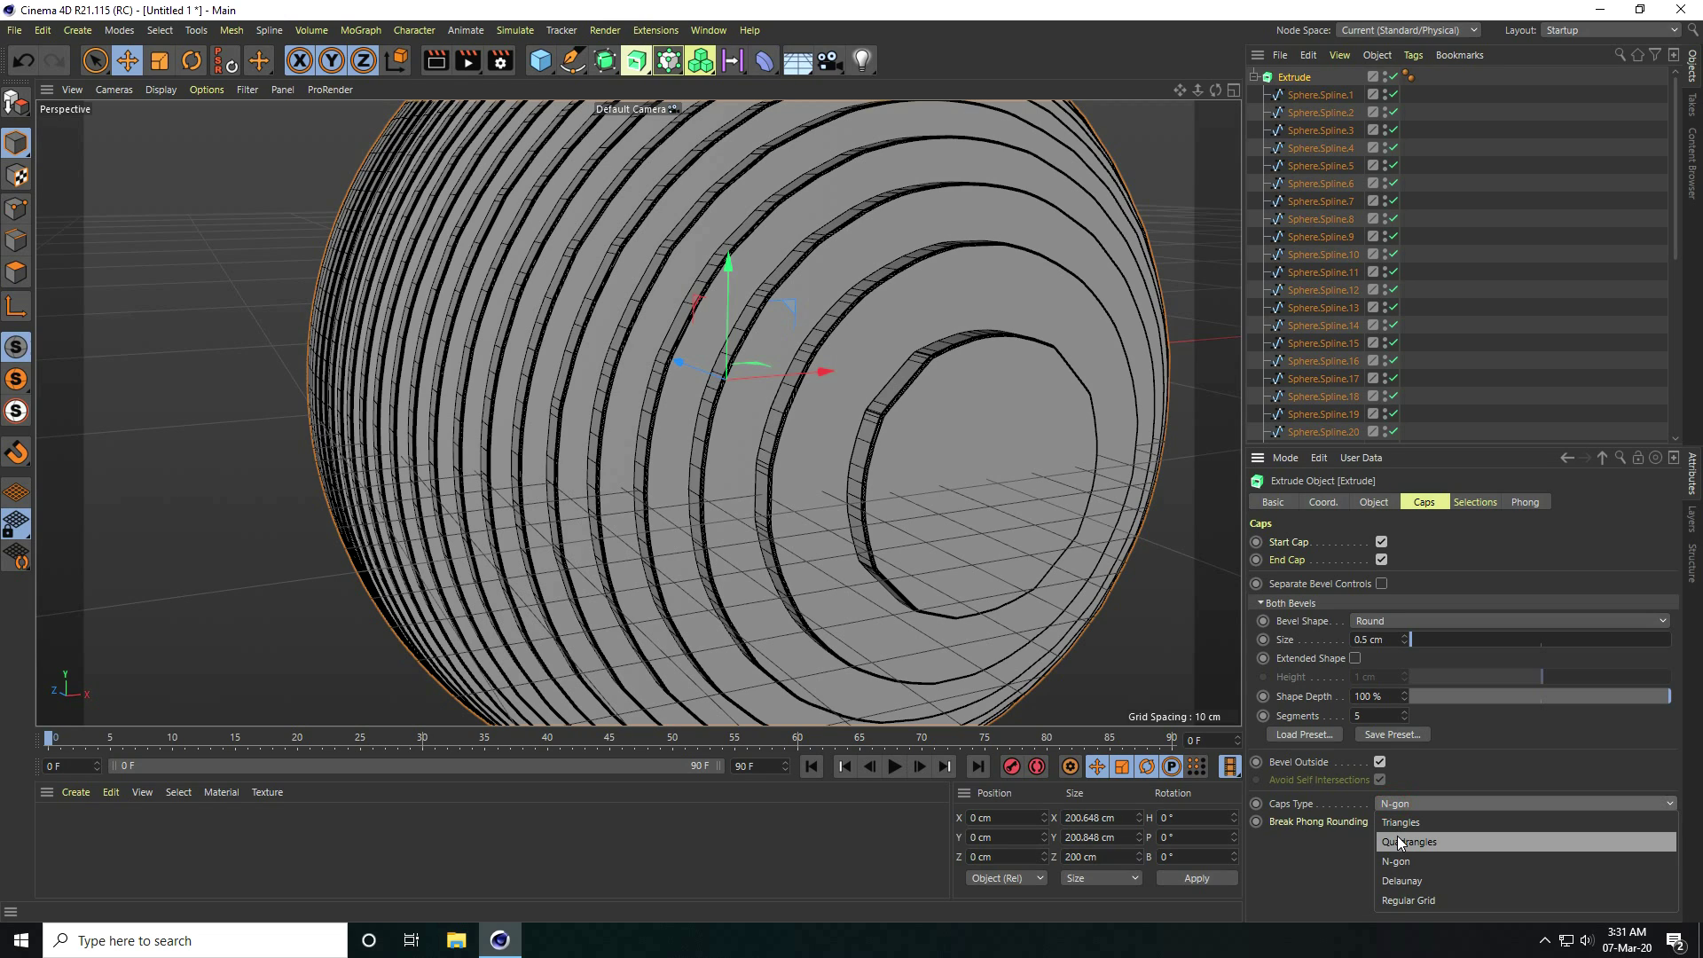
pyautogui.click(1407, 899)
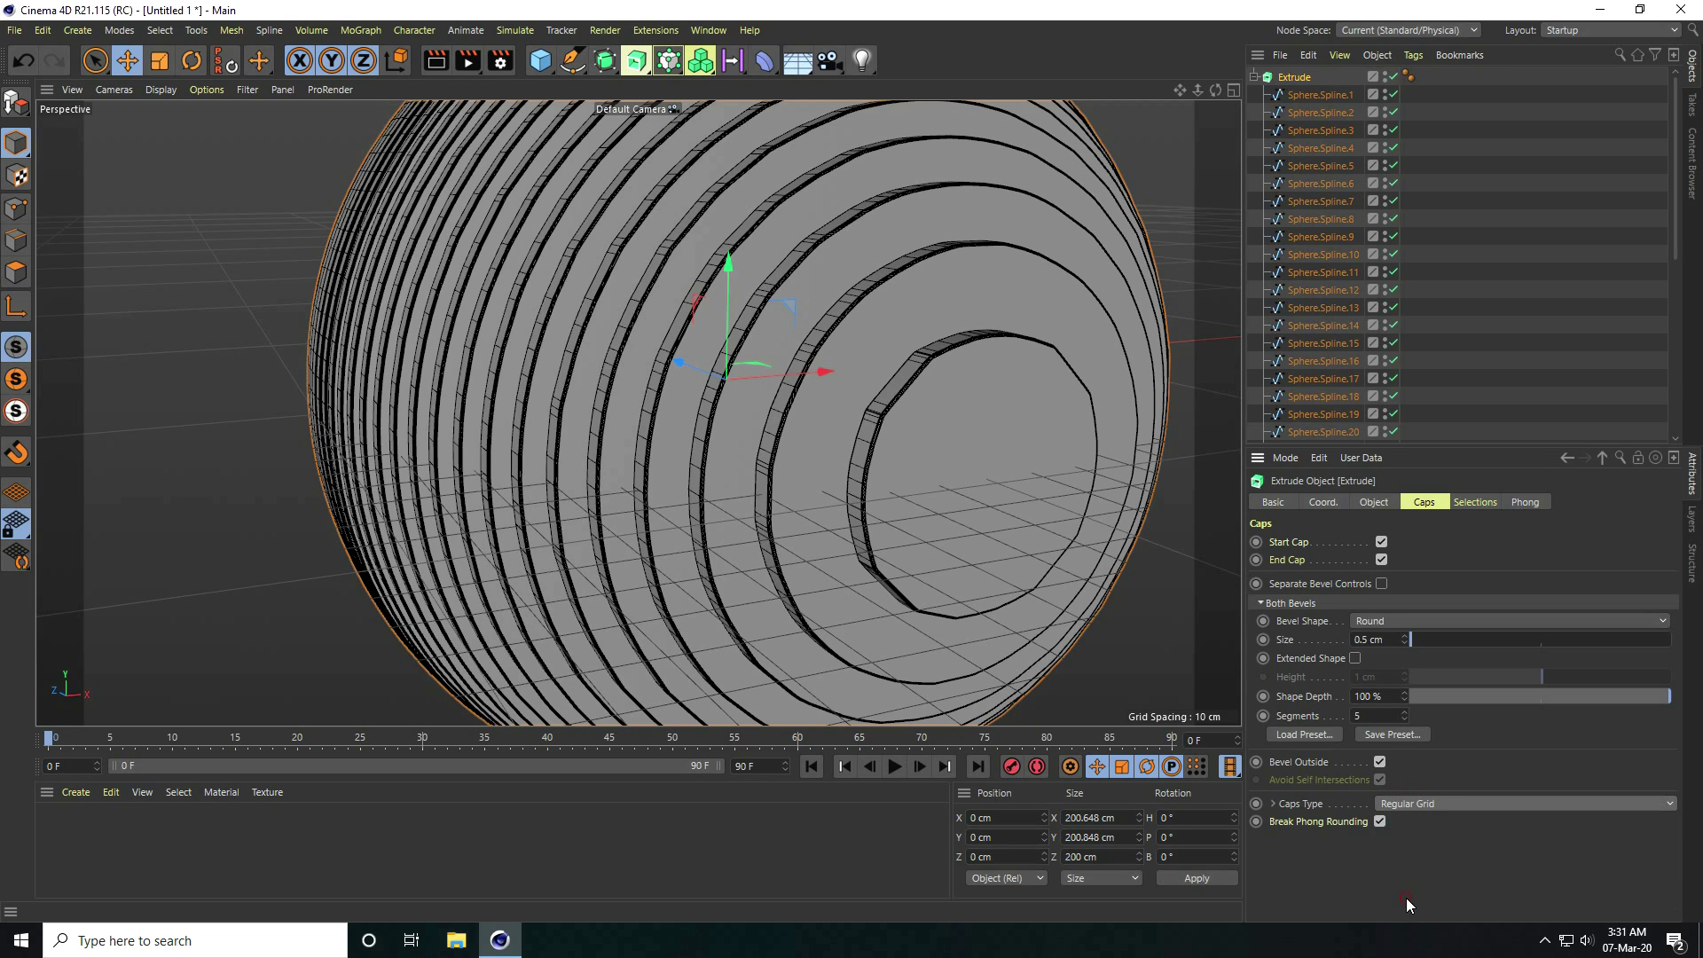
pyautogui.click(1274, 803)
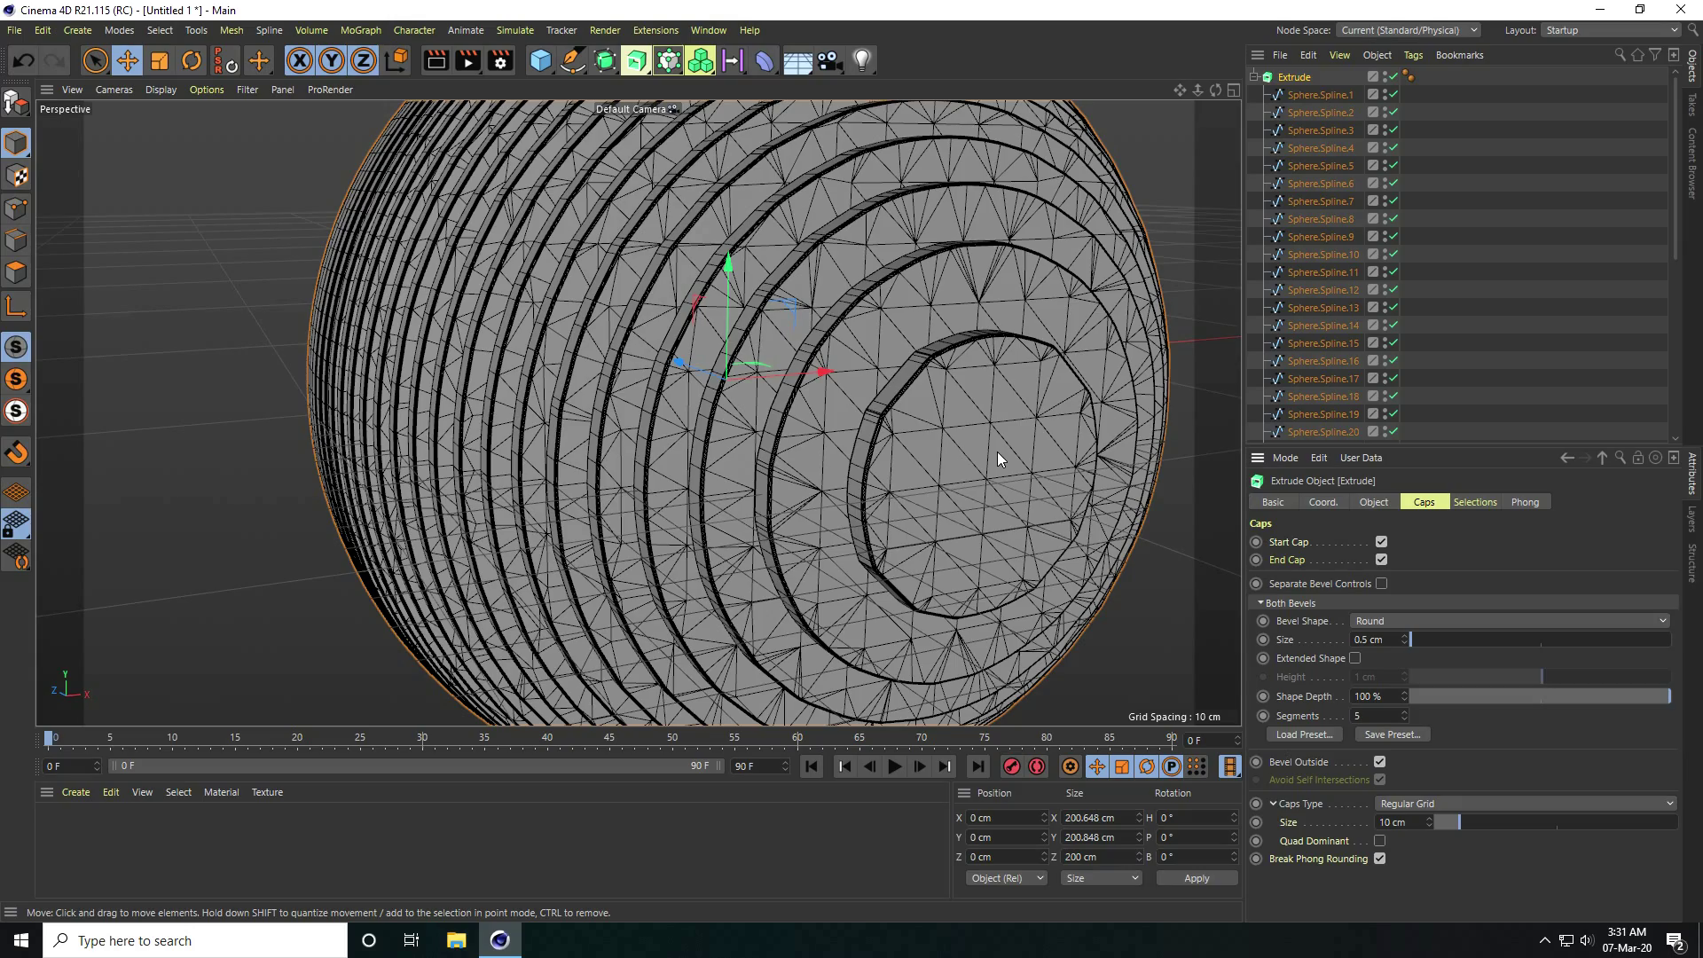
pyautogui.click(1380, 841)
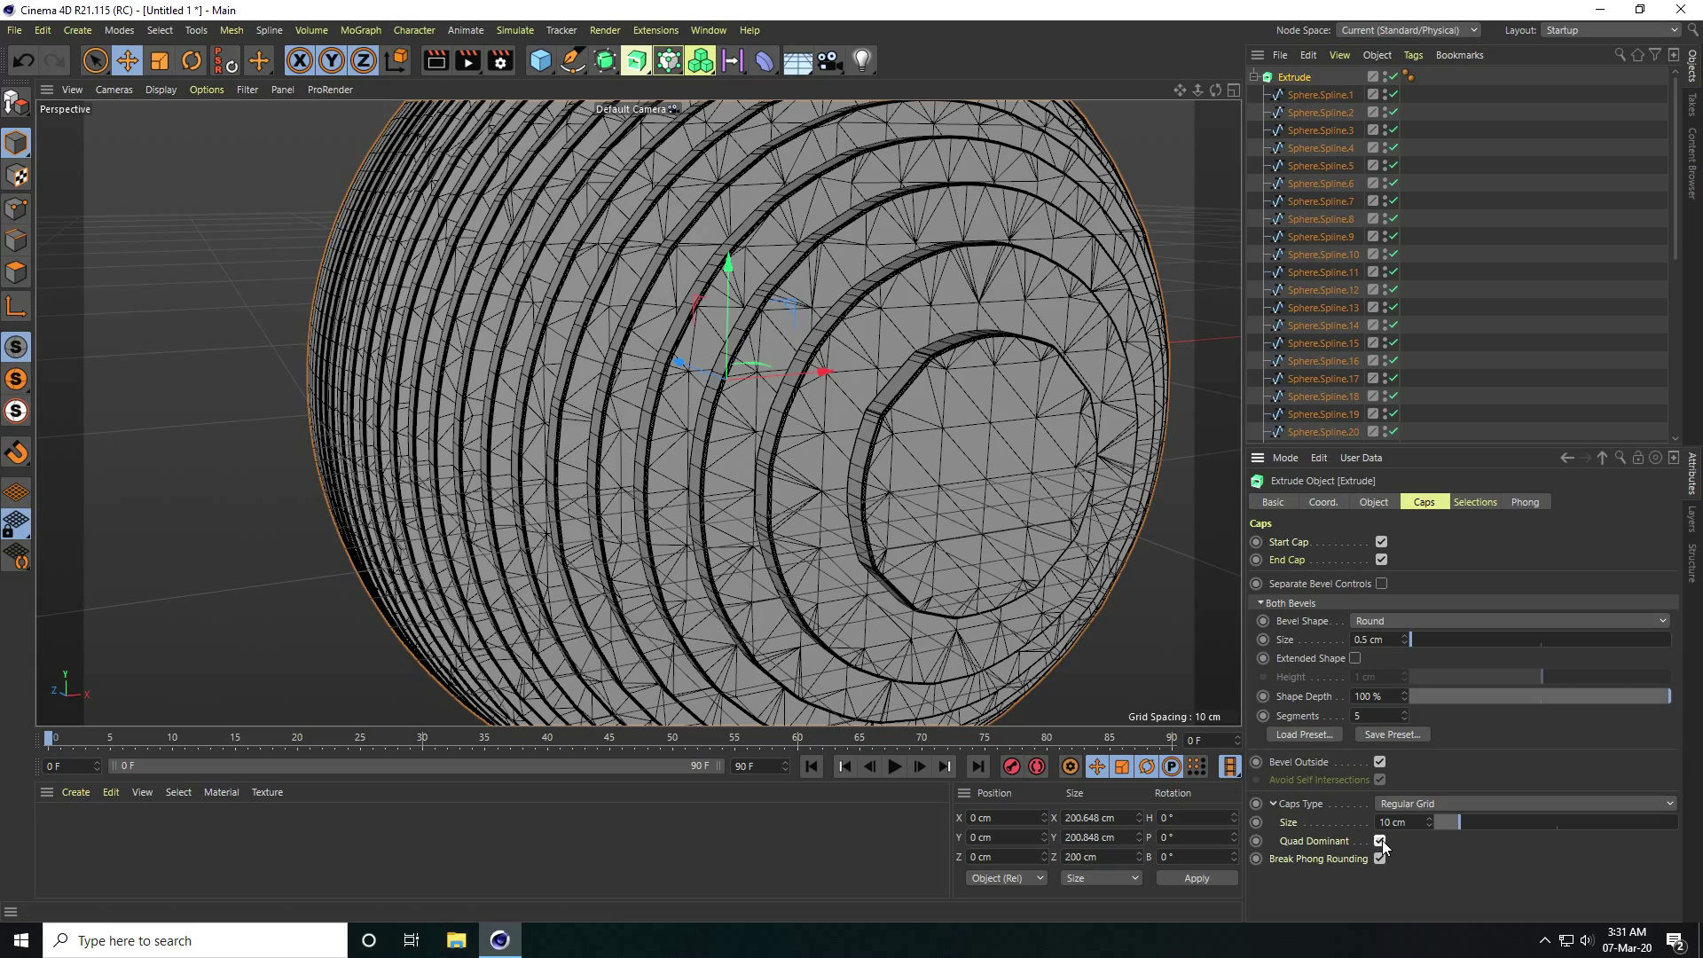
pyautogui.scroll(10, 773, 395)
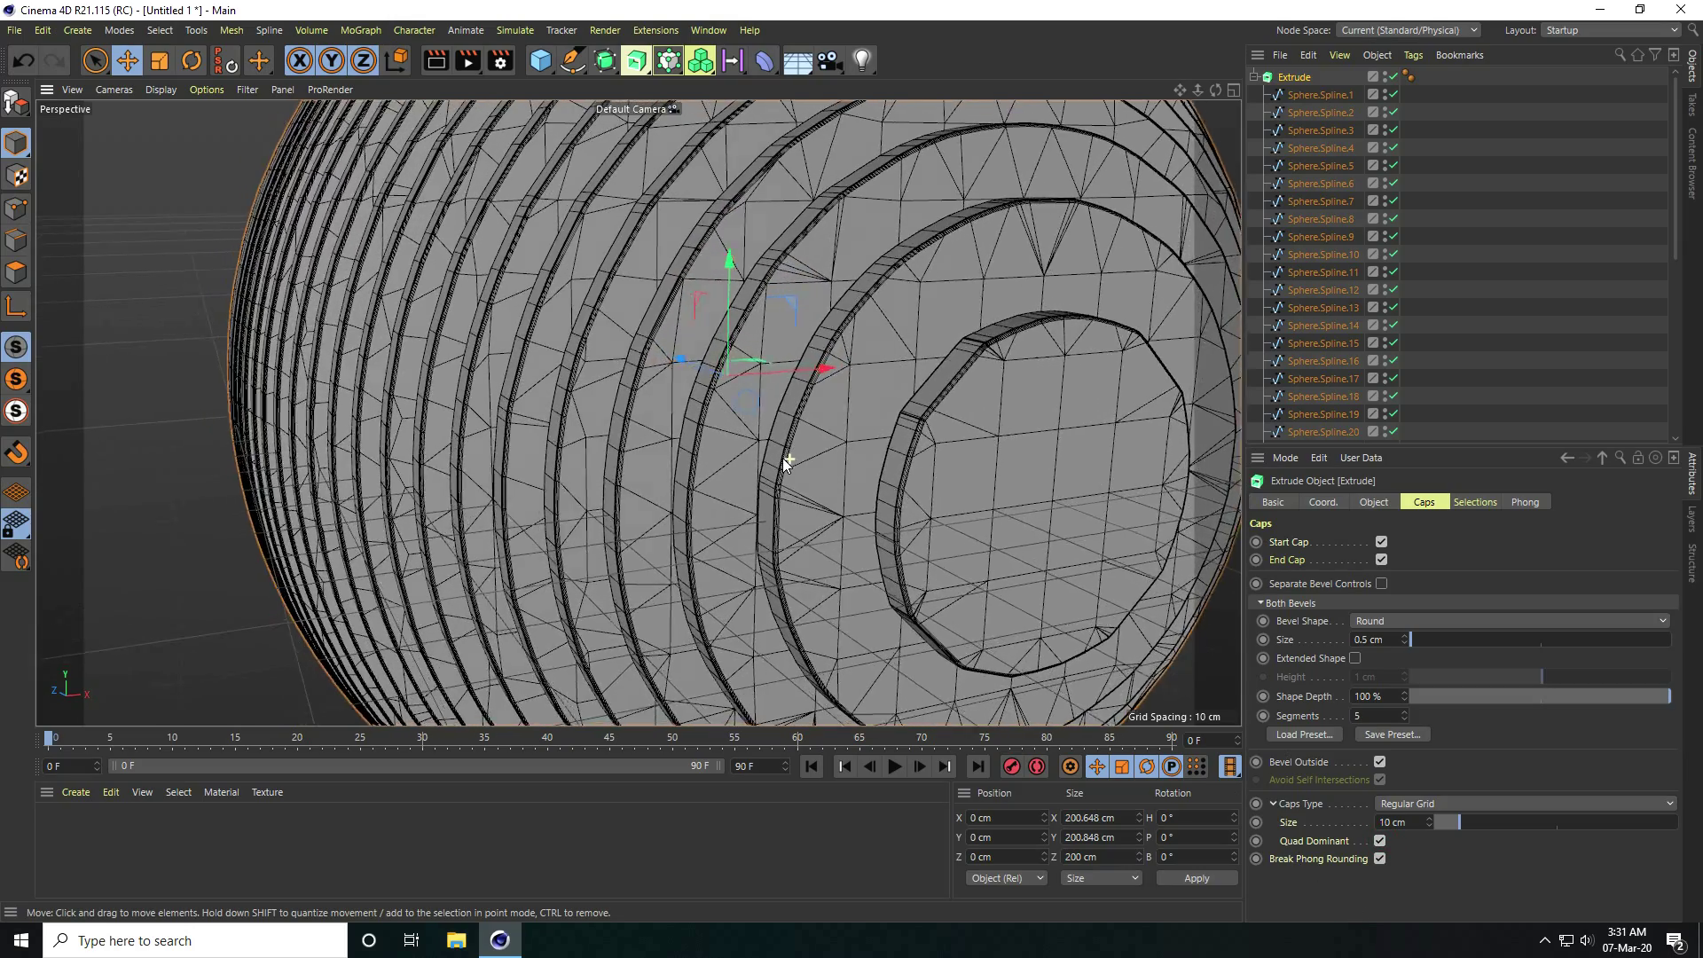
pyautogui.scroll(-6, 700, 410)
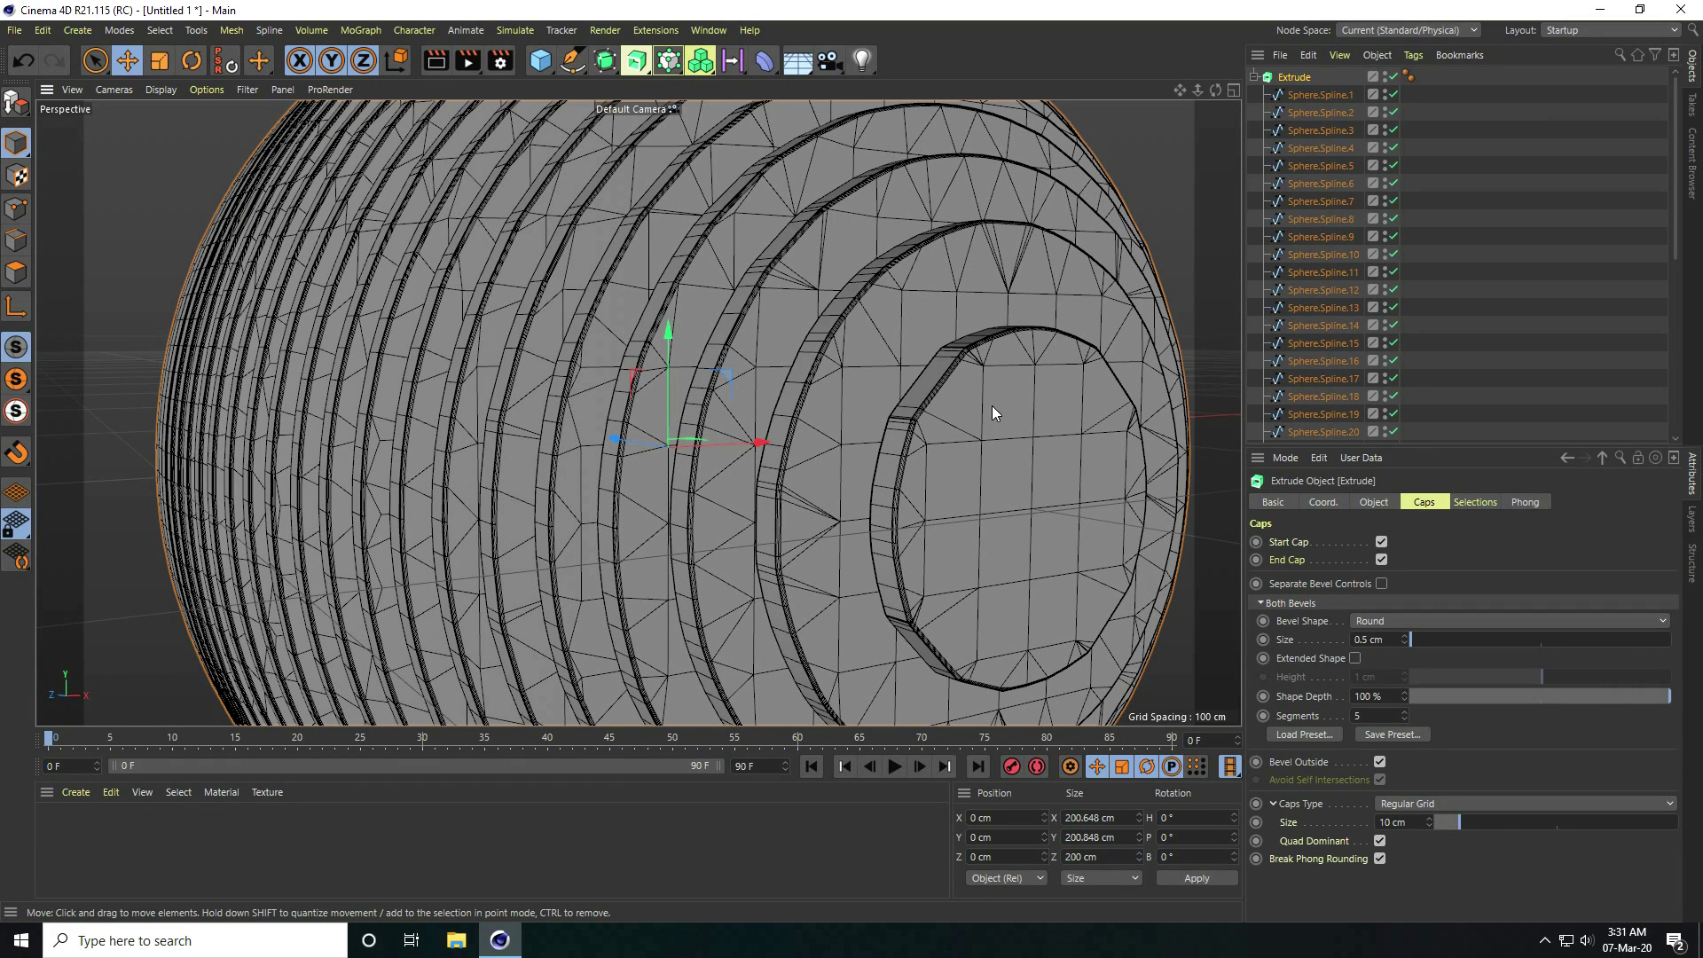
pyautogui.click(1255, 78)
pyautogui.moveTo(783, 374)
pyautogui.keyDown('alt'); pyautogui.mouseDown()
pyautogui.moveTo(749, 373)
pyautogui.moveTo(780, 387)
pyautogui.moveTo(761, 394)
pyautogui.mouseUp(); pyautogui.keyUp('alt')
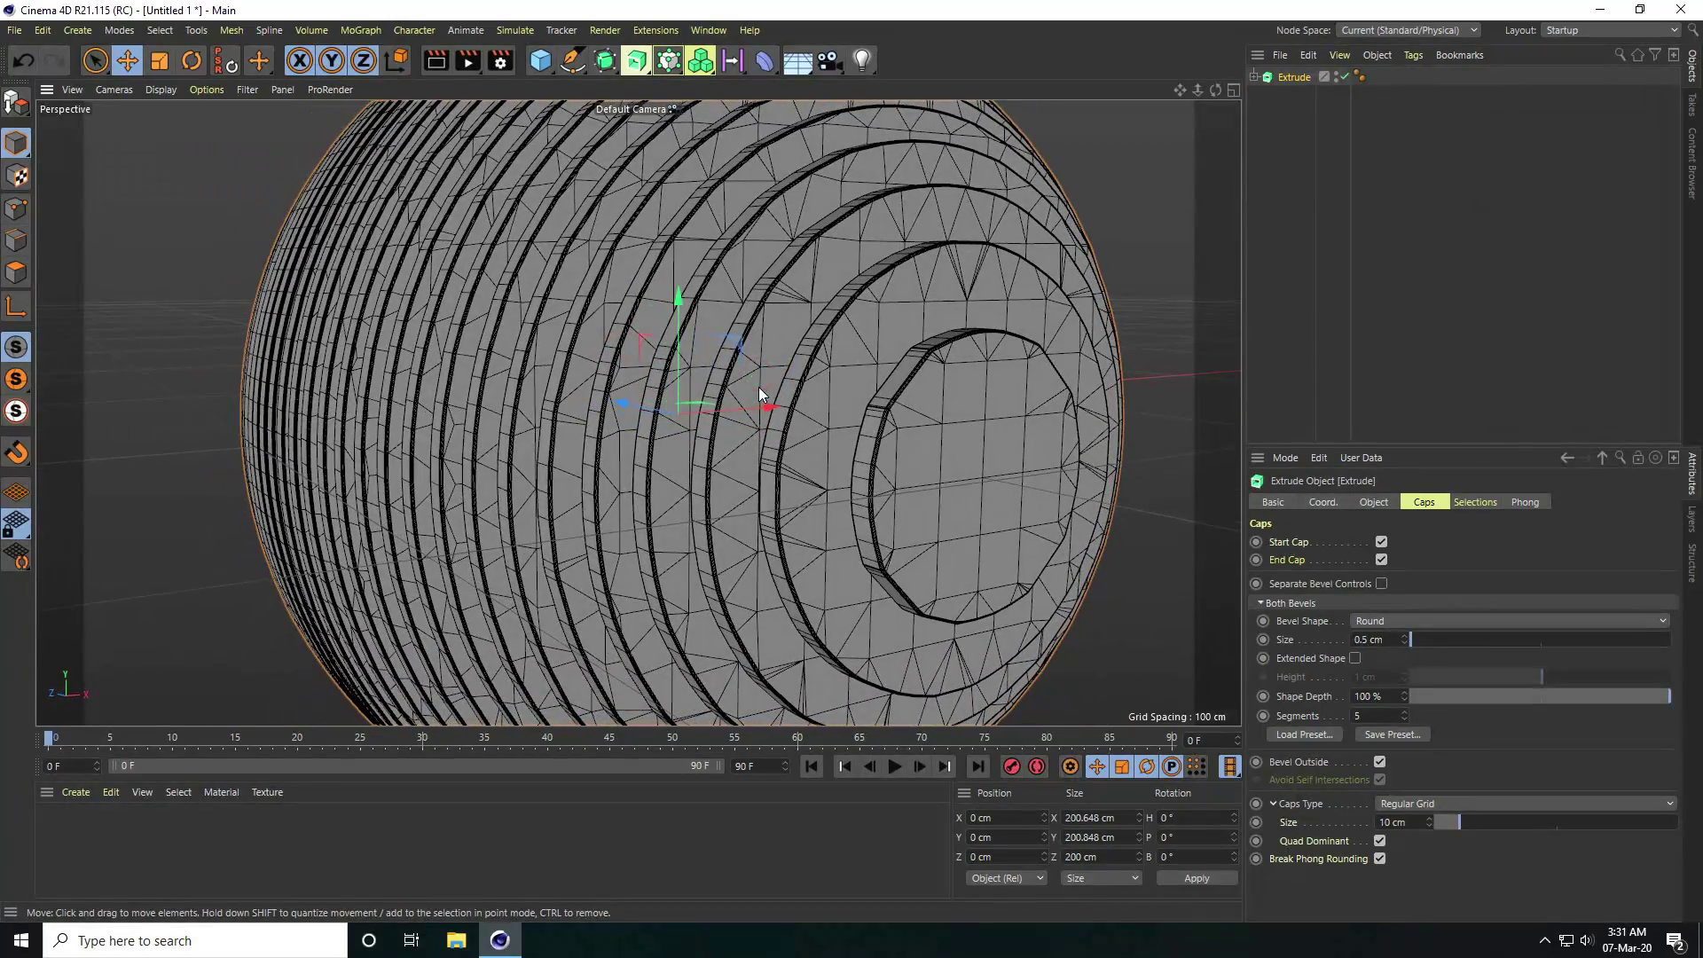
# - Add a Fracture, put the Extrude under it, and set Mode to Explode Segments & Connect
pyautogui.click(364, 32)
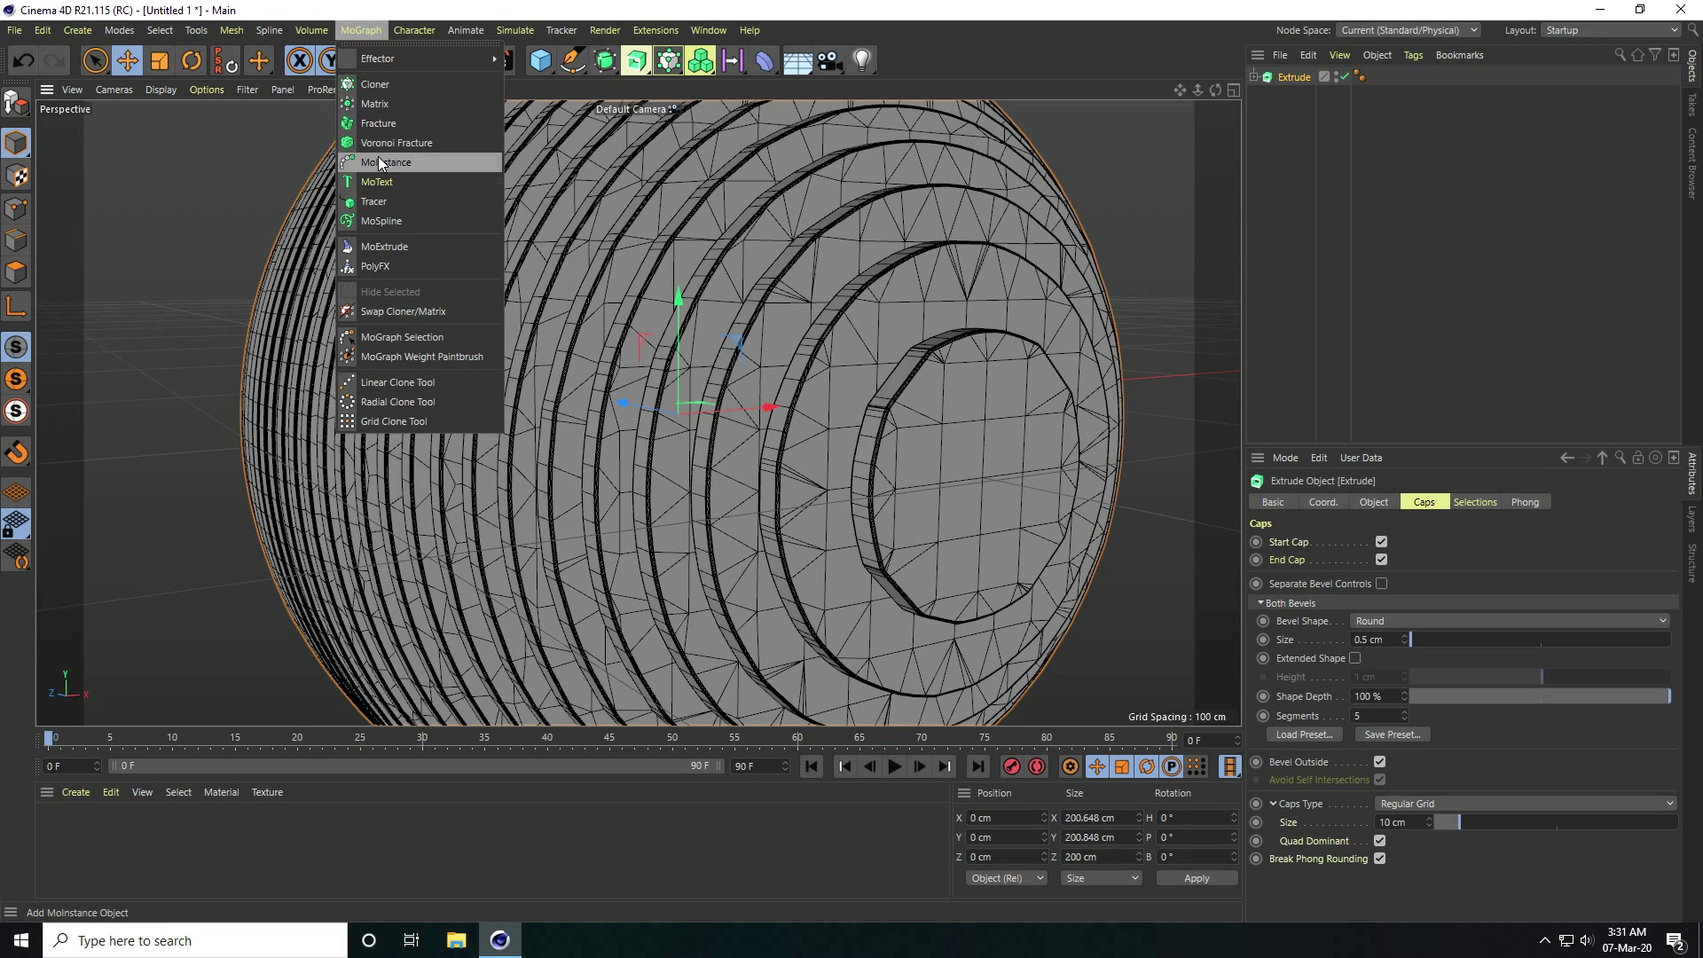
pyautogui.click(377, 123)
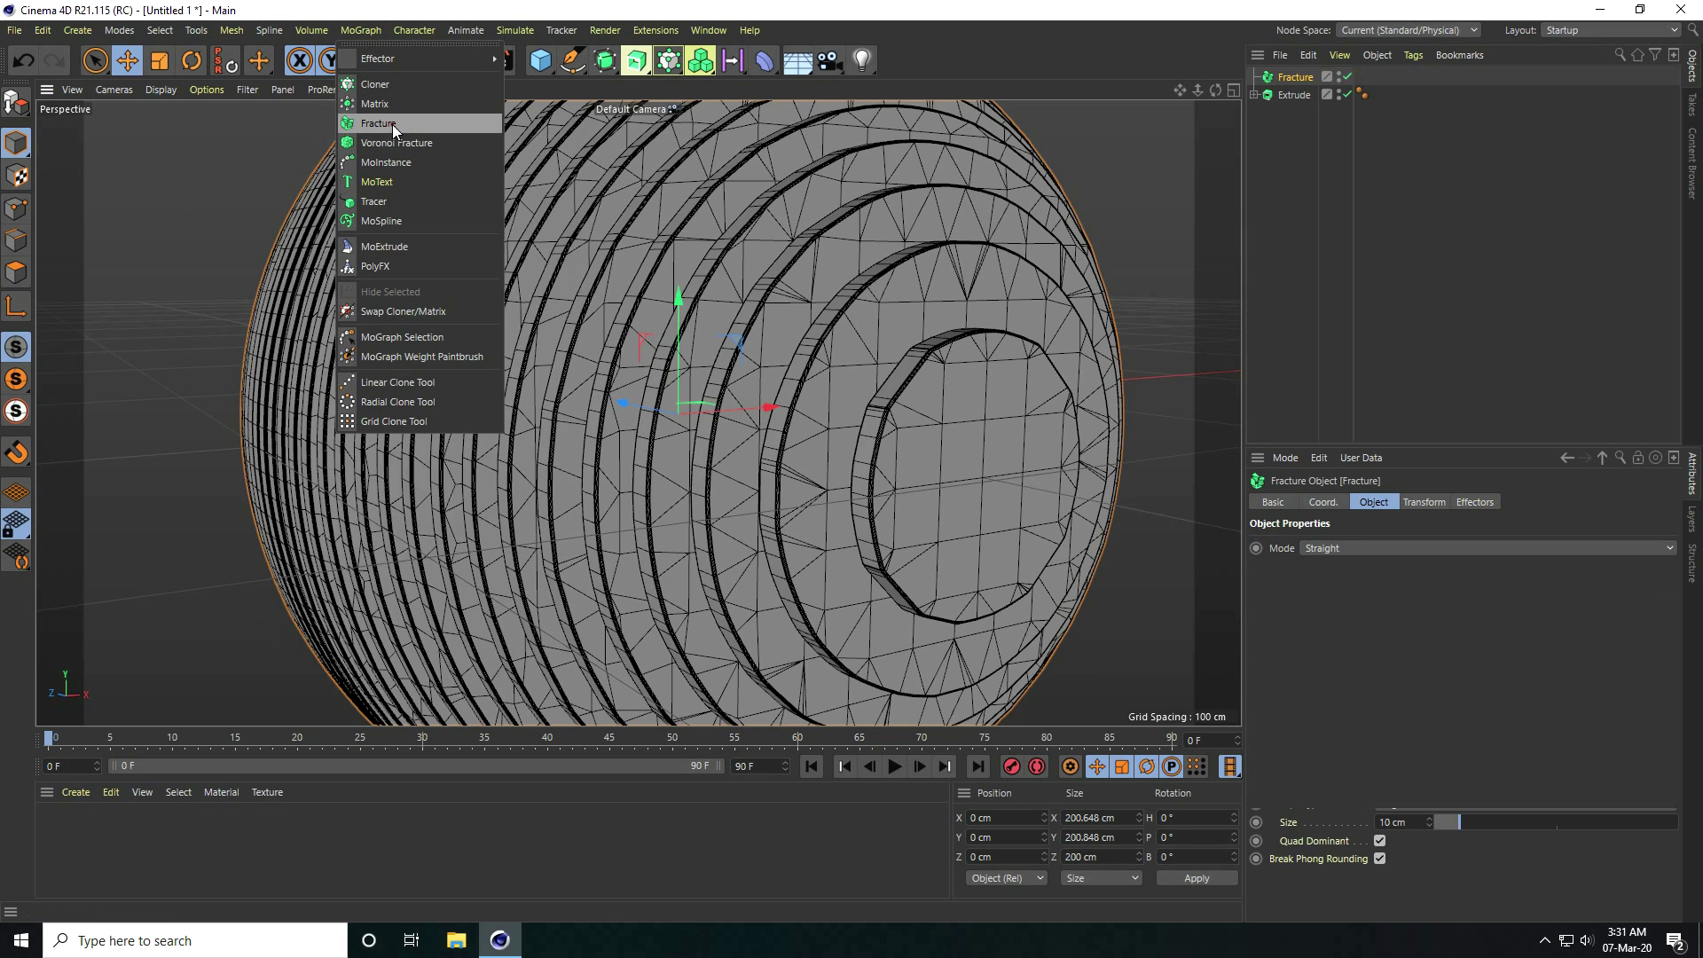
pyautogui.click(1265, 95)
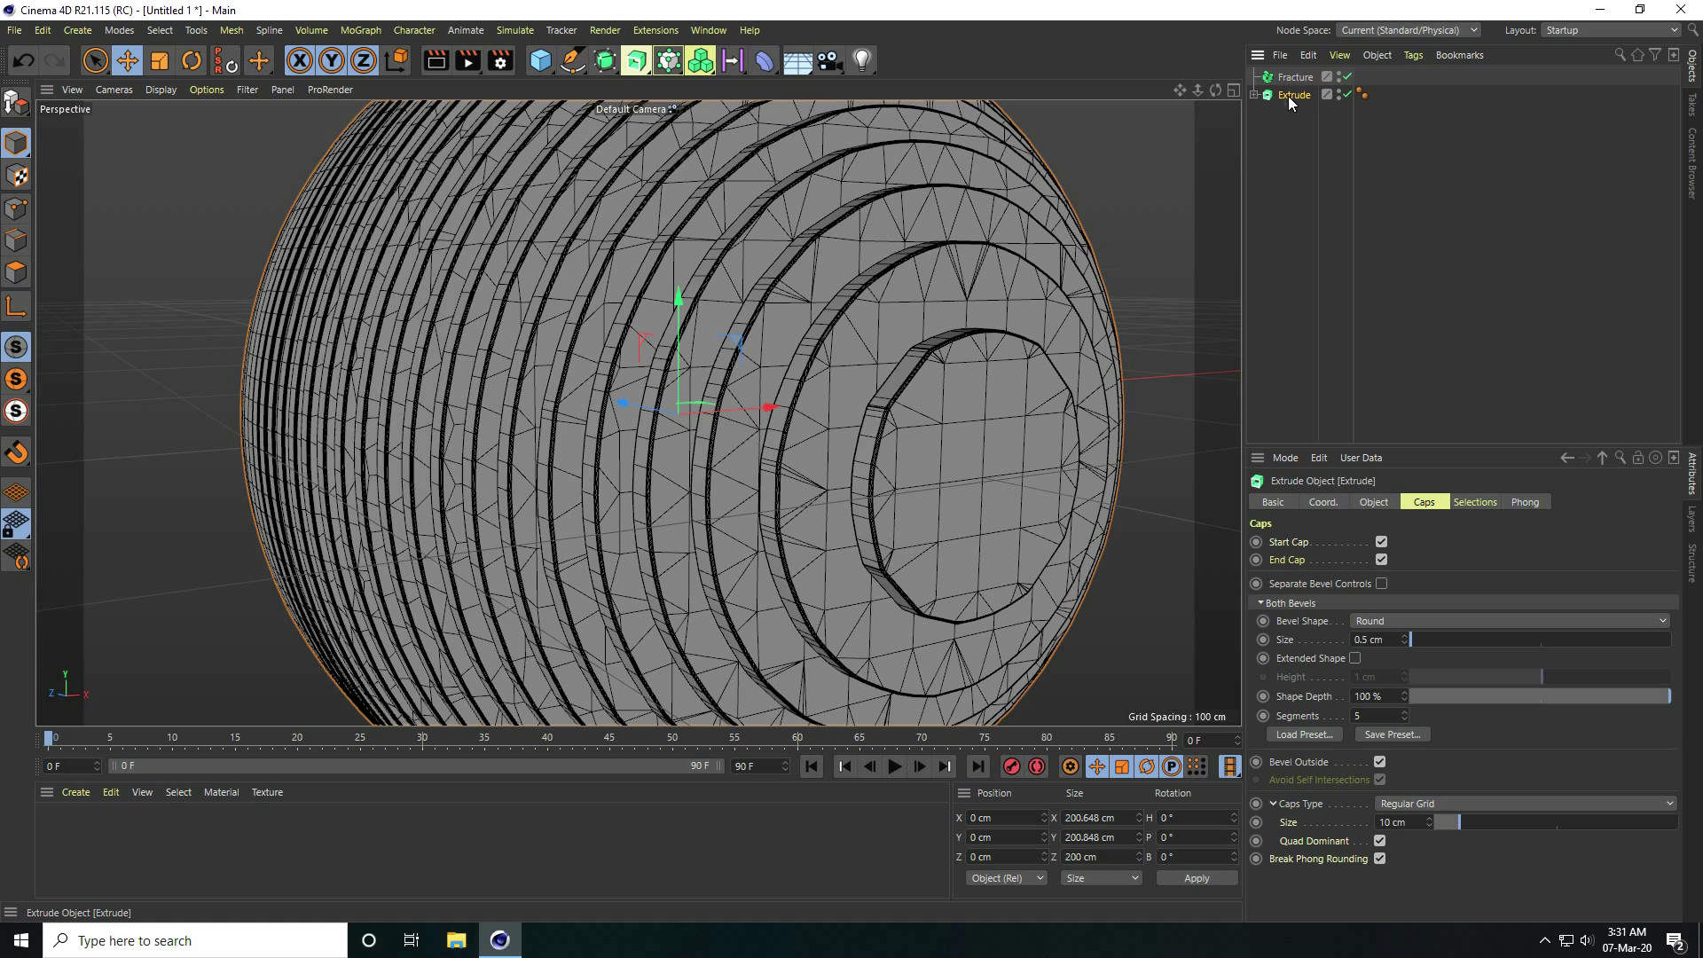
pyautogui.moveTo(1297, 95); pyautogui.dragTo(1293, 79)
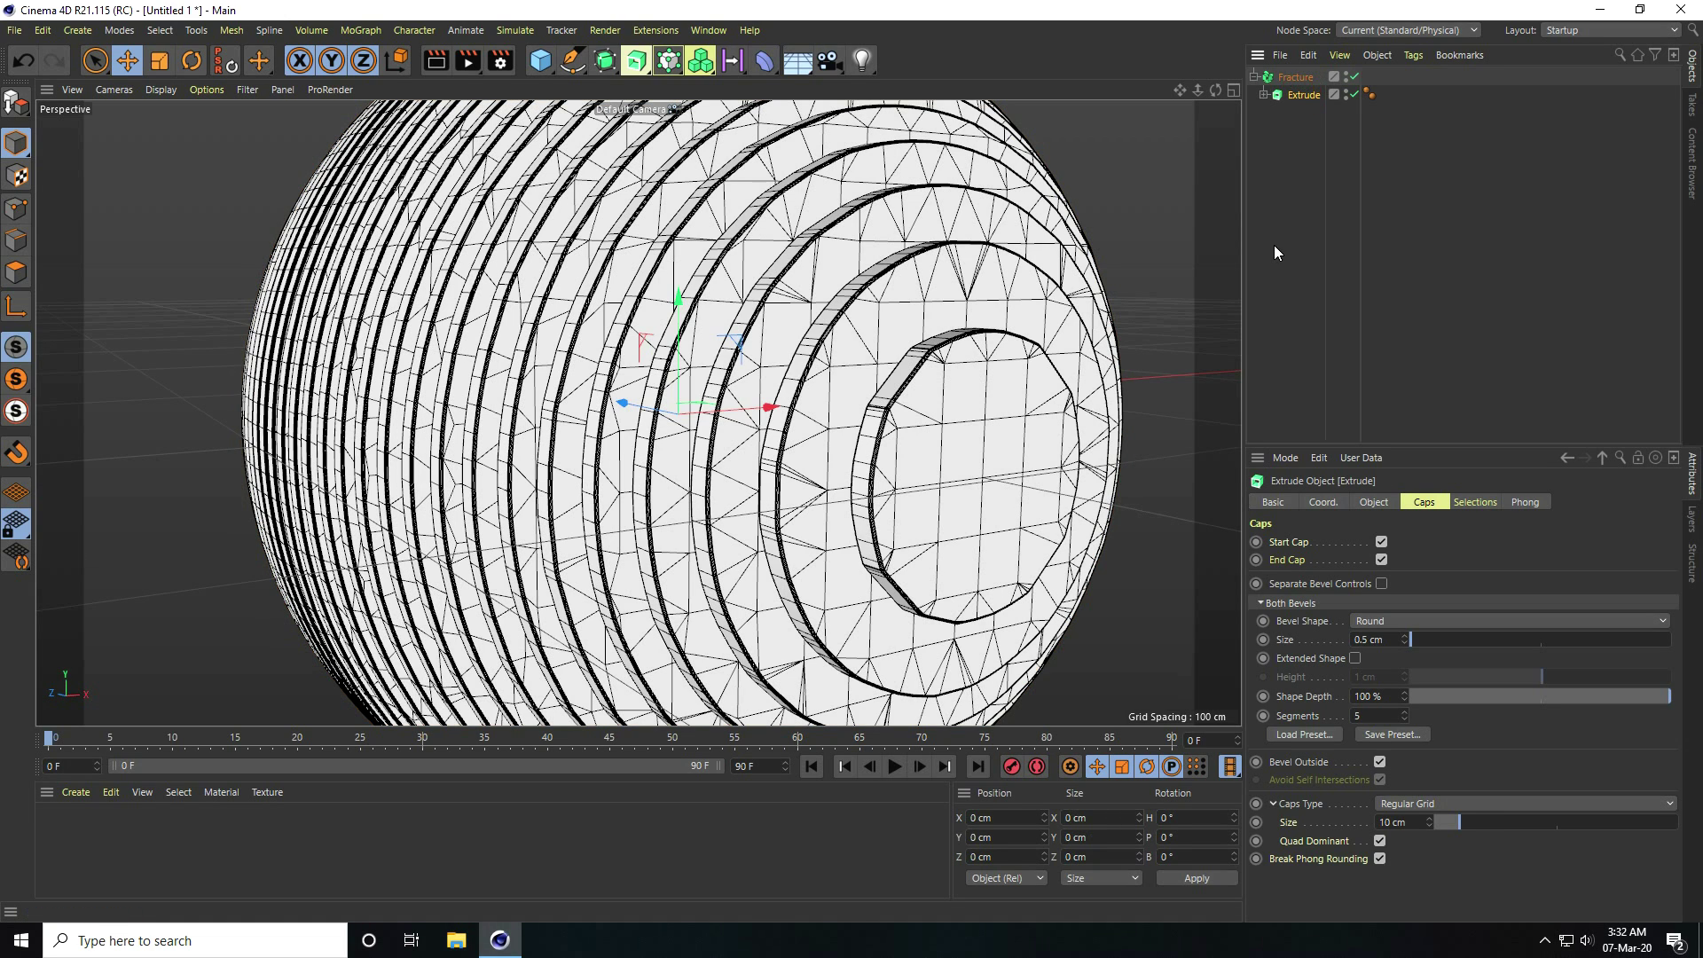
pyautogui.click(1296, 77)
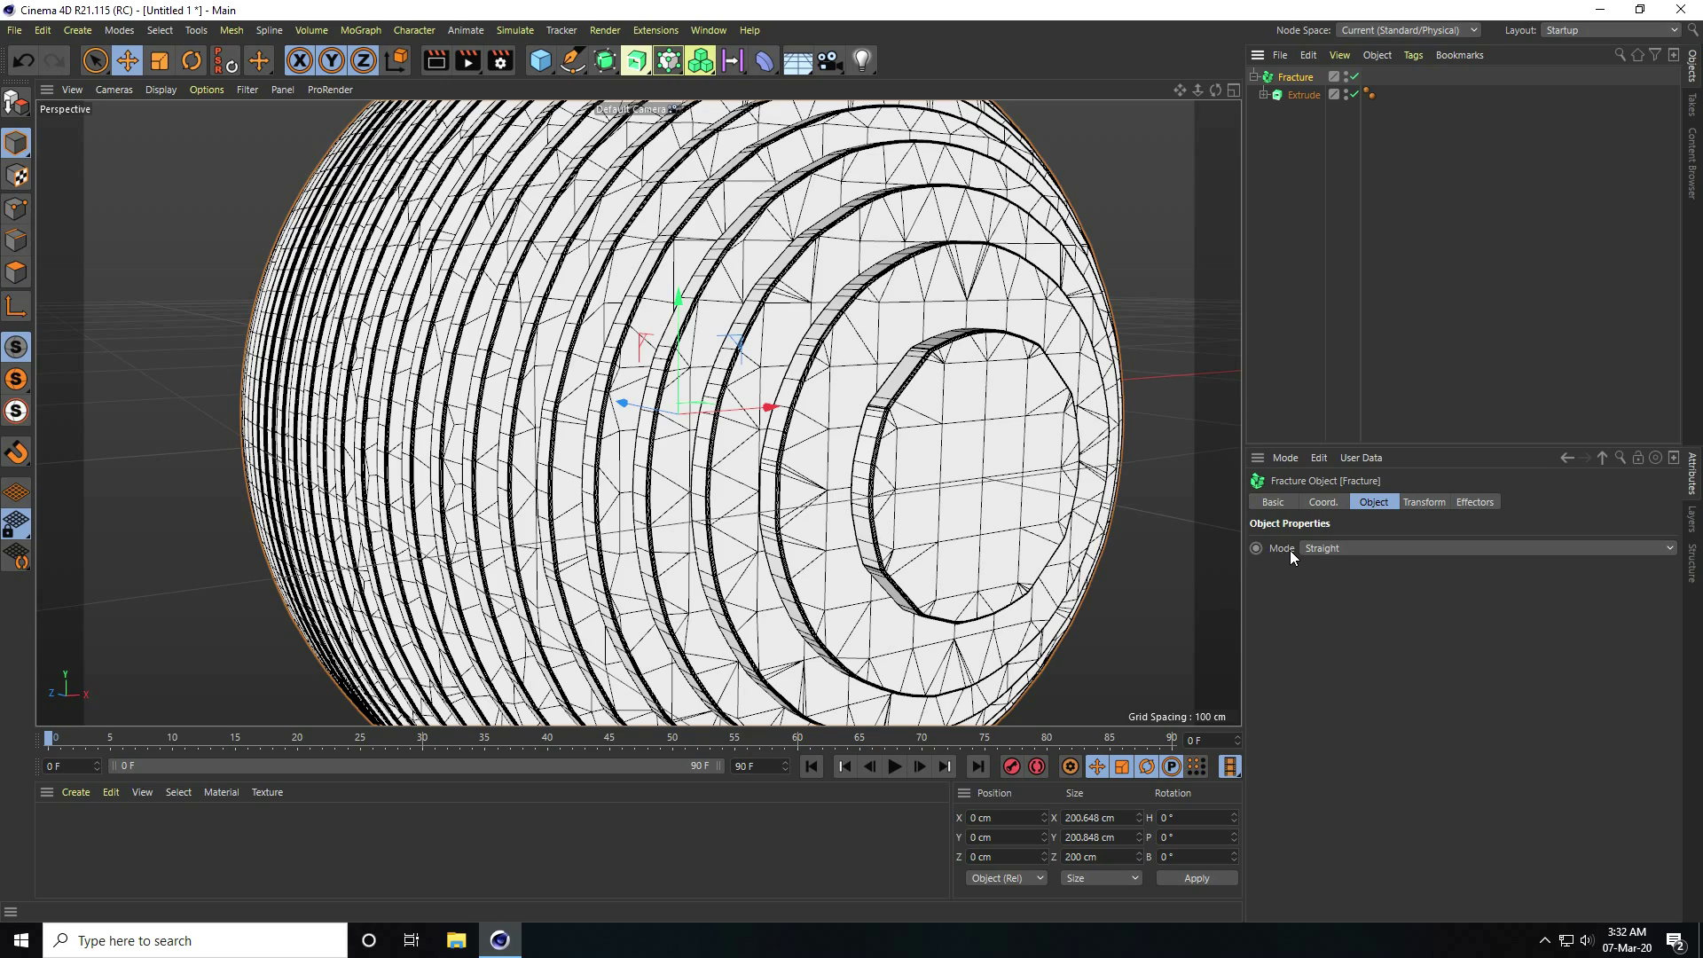
pyautogui.click(1332, 548)
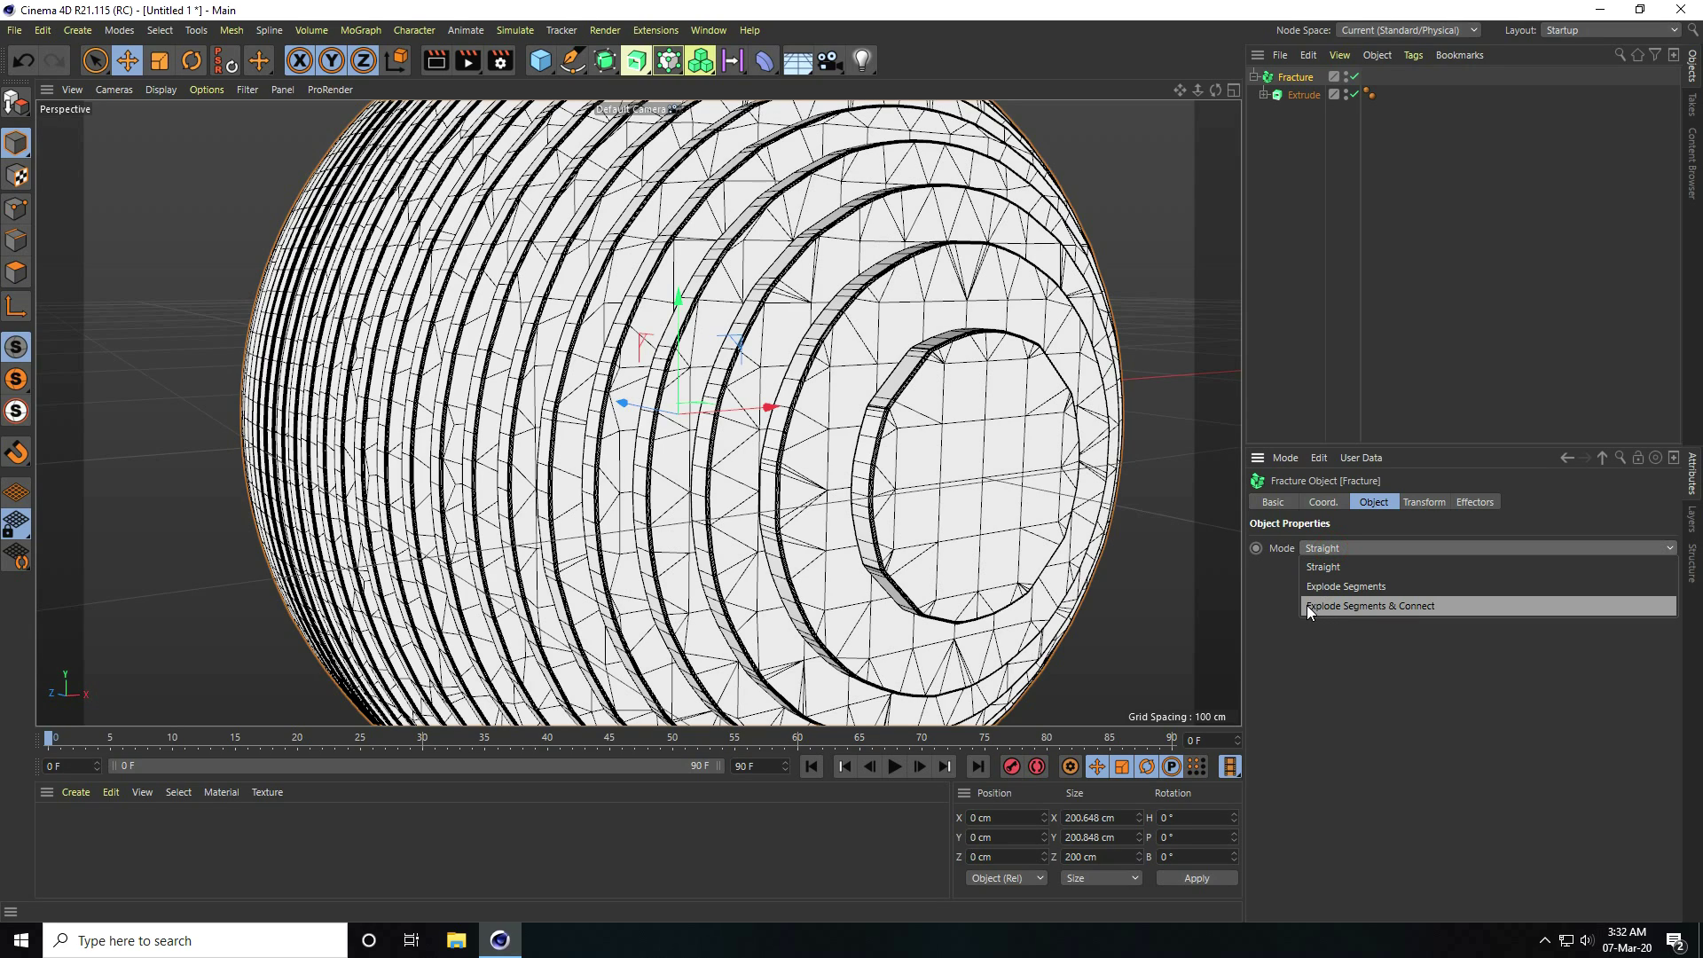
pyautogui.click(1423, 604)
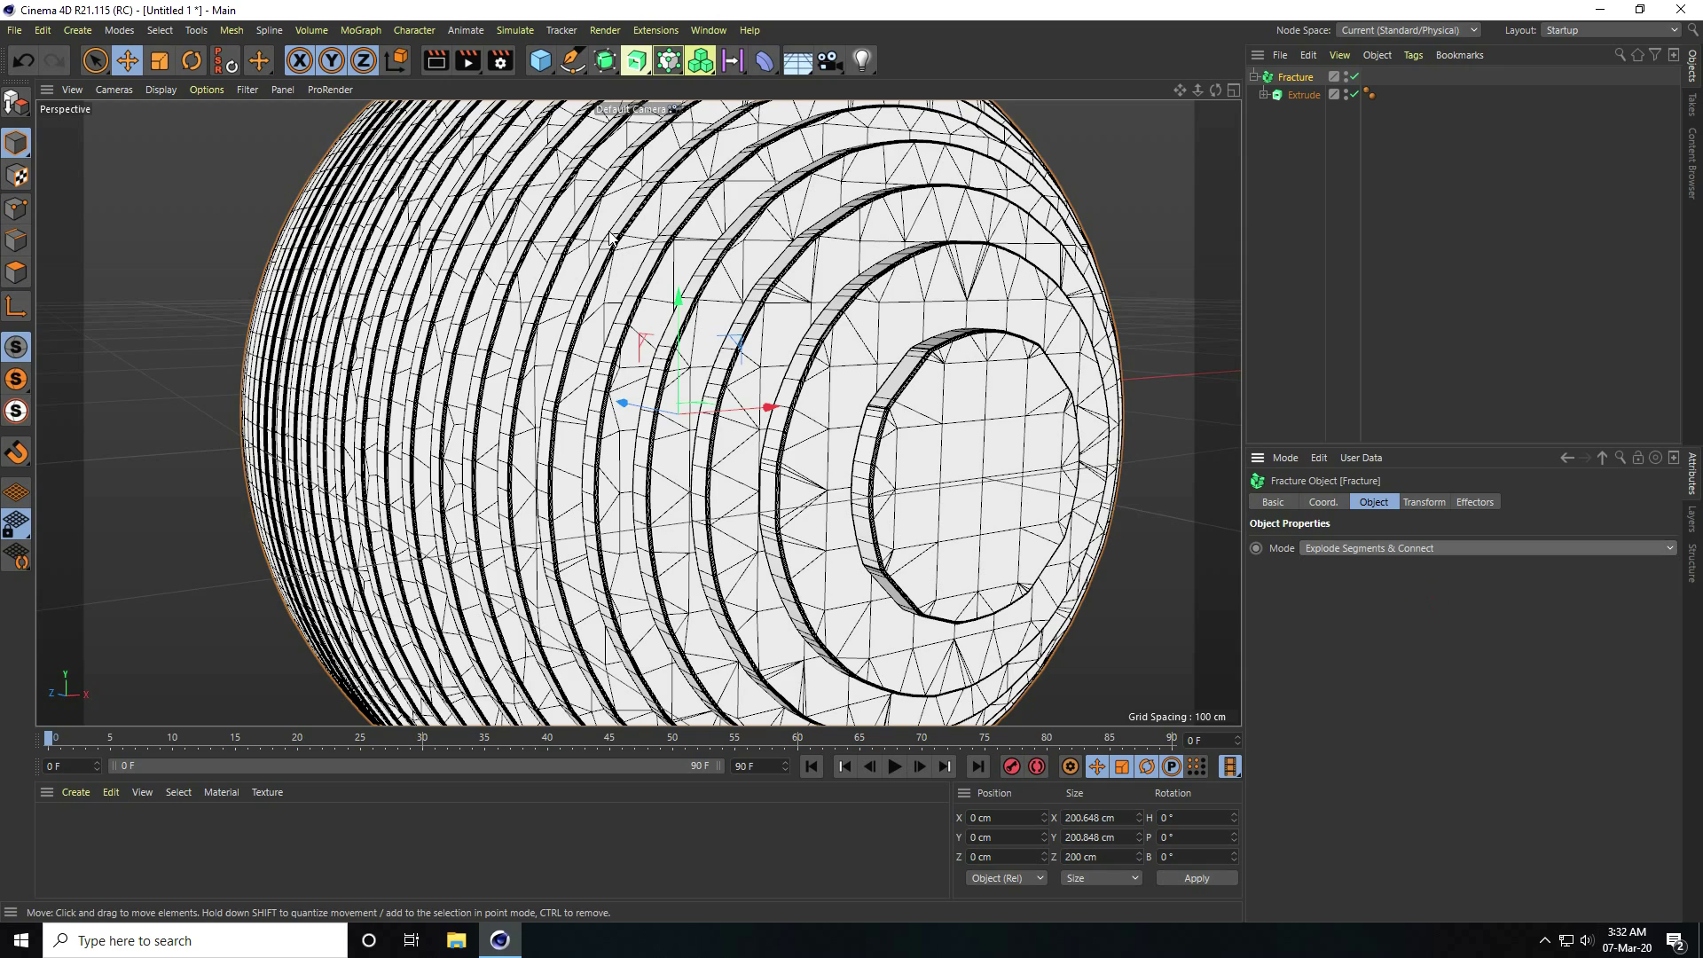
# - Add a Null and group the Fracture with its Extrude under it
pyautogui.moveTo(535, 62); pyautogui.dragTo(583, 85)
pyautogui.click(1295, 94)
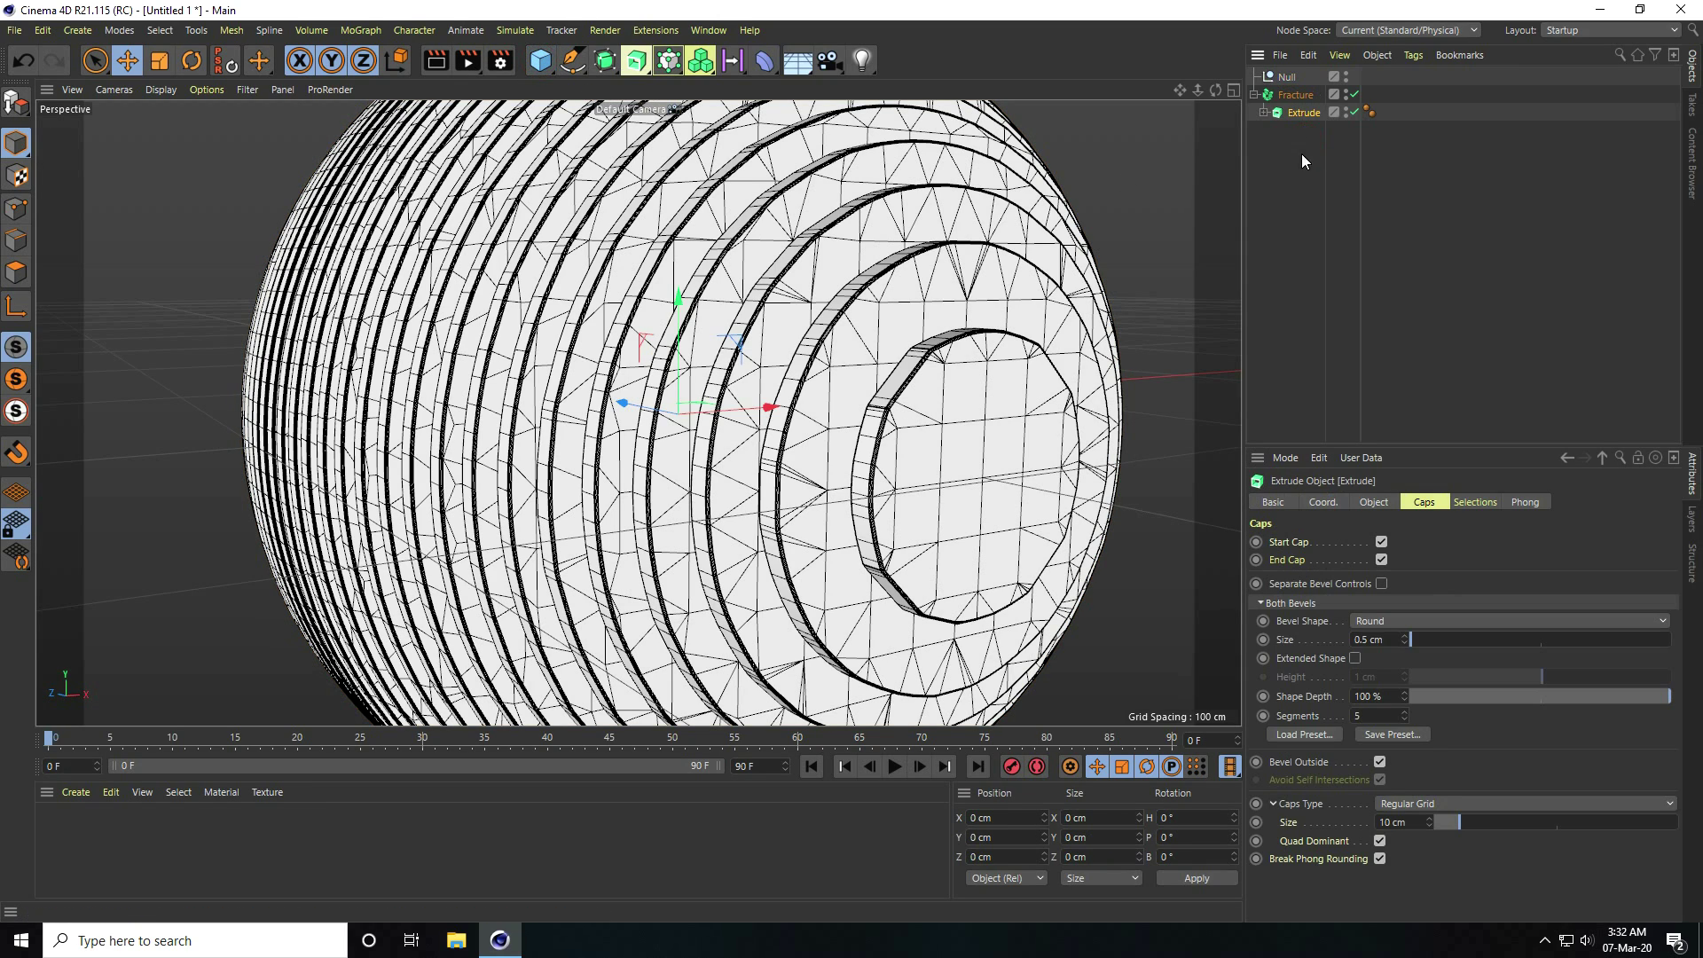
pyautogui.keyDown('ctrl'); pyautogui.click(1305, 113); pyautogui.keyUp('ctrl')
pyautogui.moveTo(1304, 113); pyautogui.dragTo(1290, 82)
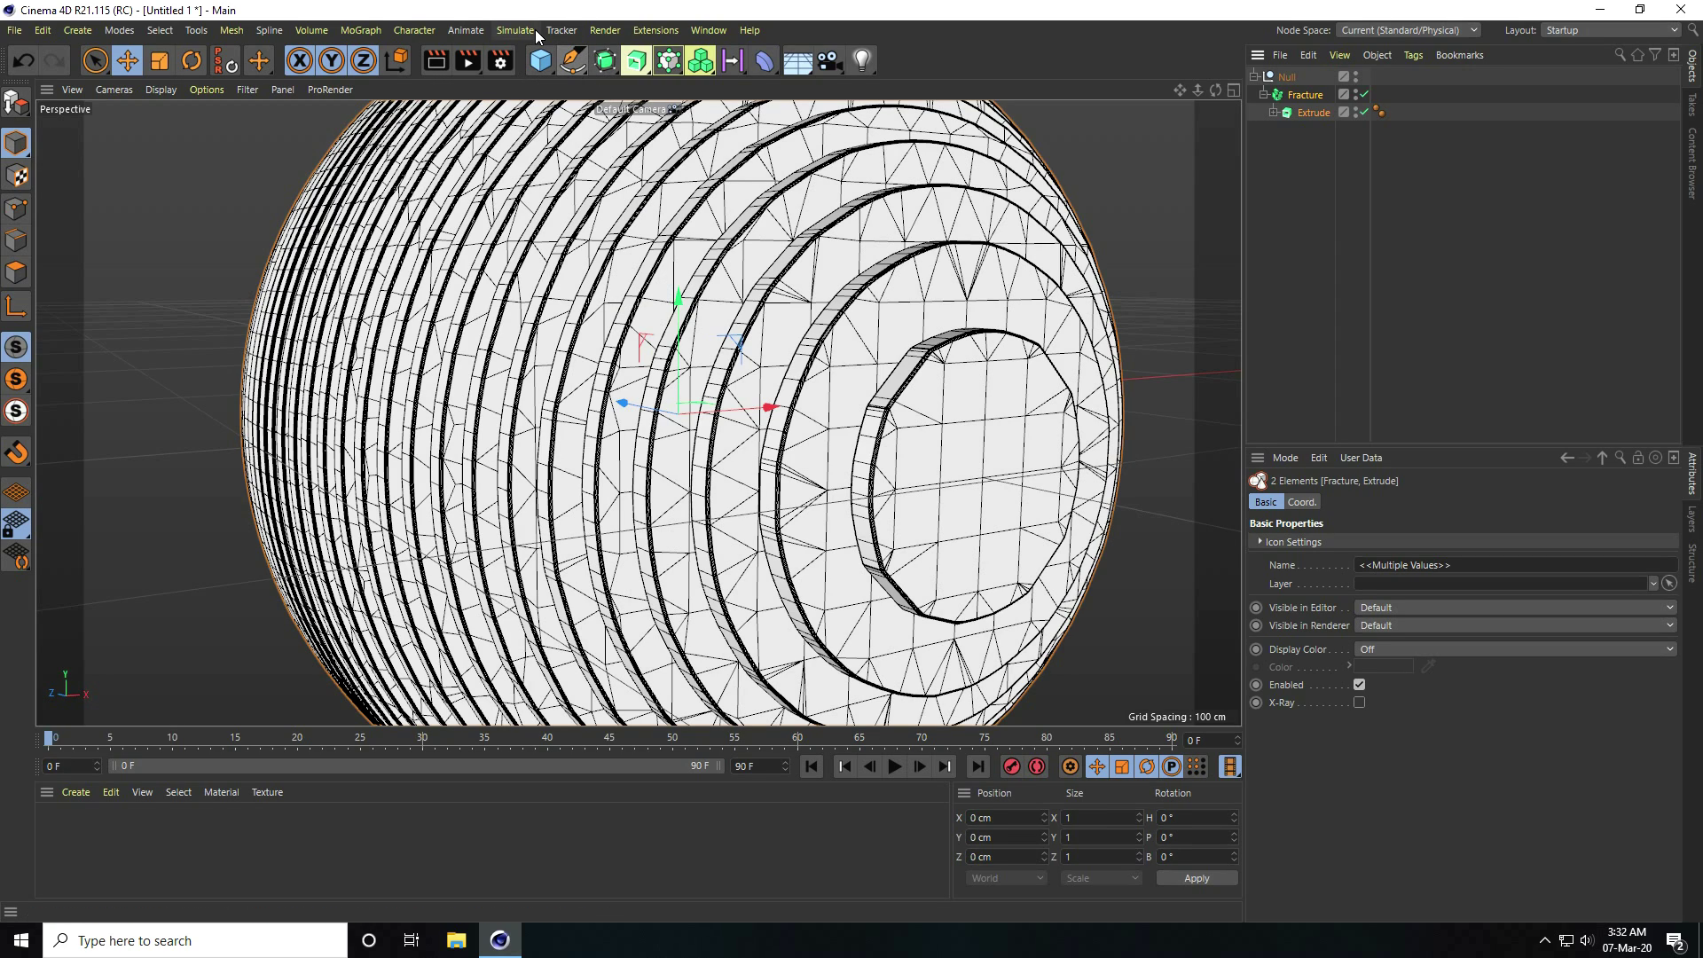
# - Add a MoGraph PolyFX object and nest it inside the Null above the Fracture
pyautogui.click(361, 30)
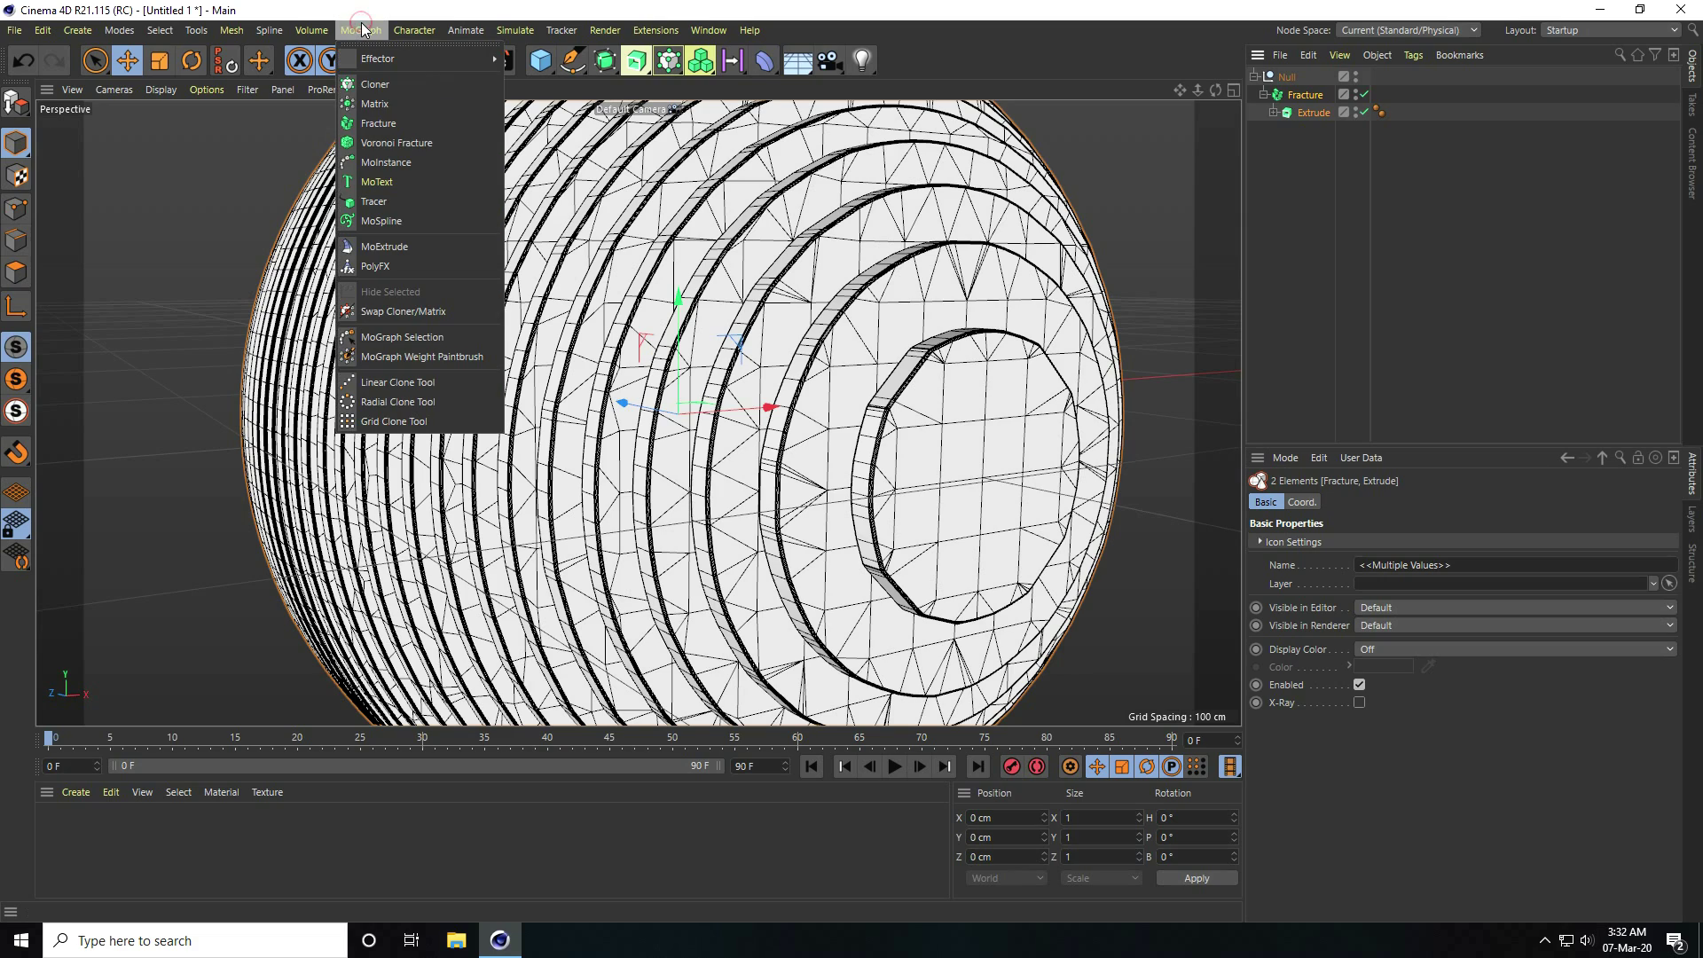
pyautogui.click(398, 264)
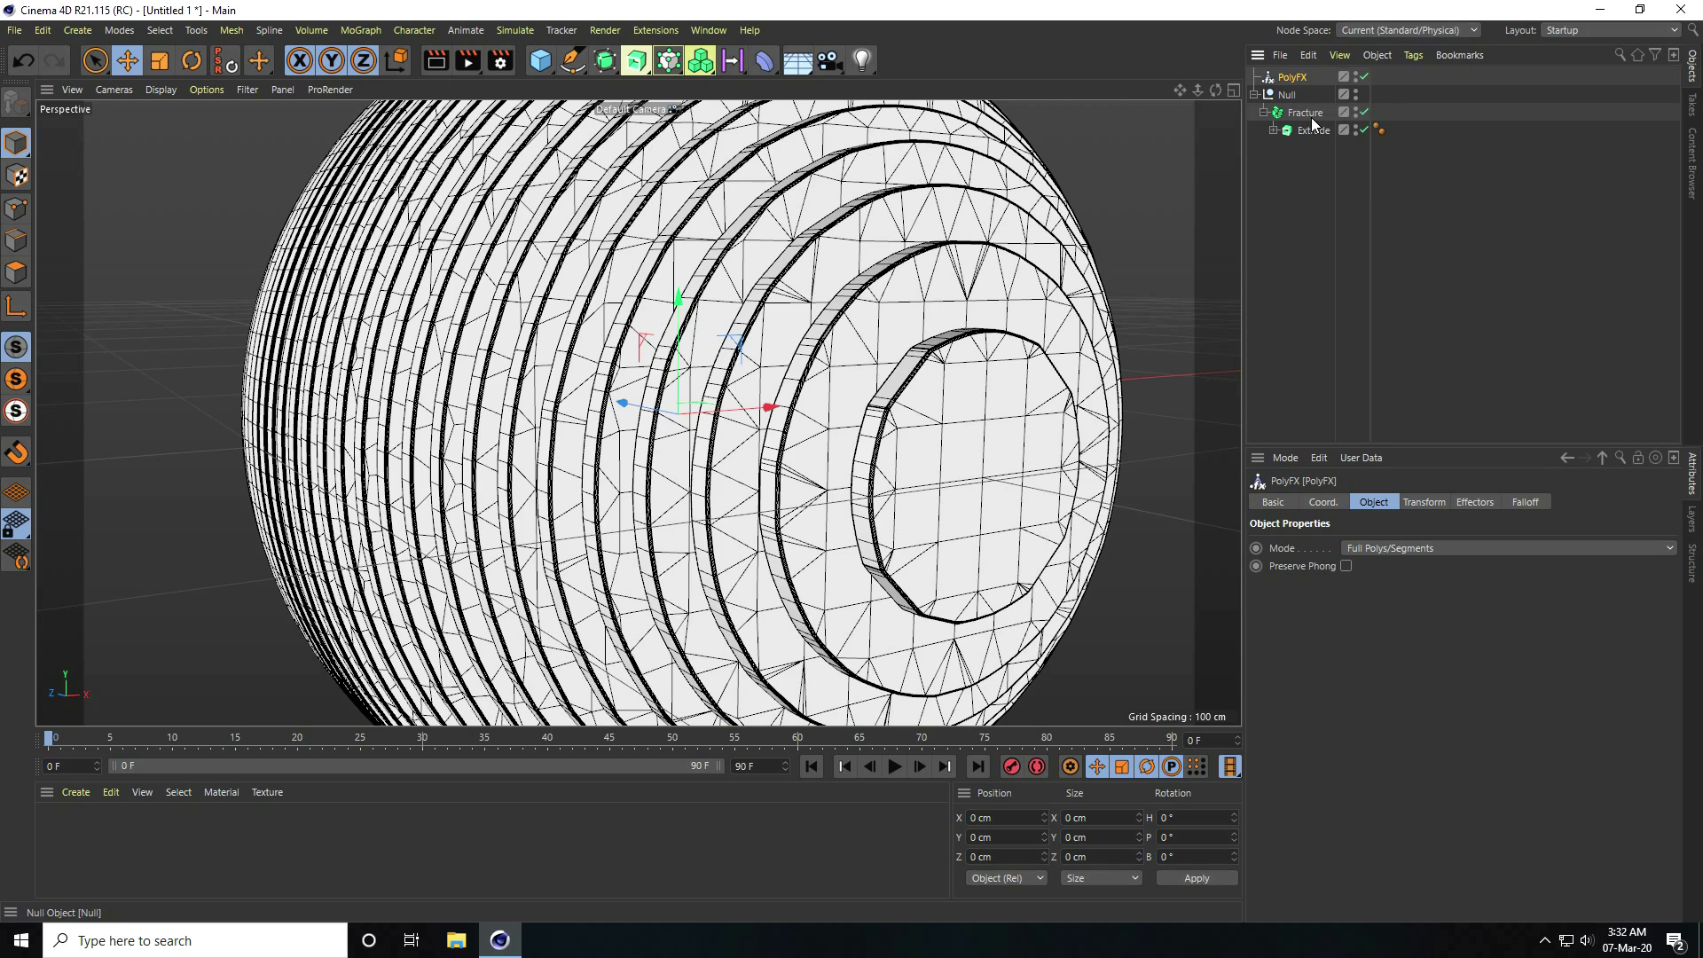
pyautogui.moveTo(1291, 78); pyautogui.dragTo(1299, 106)
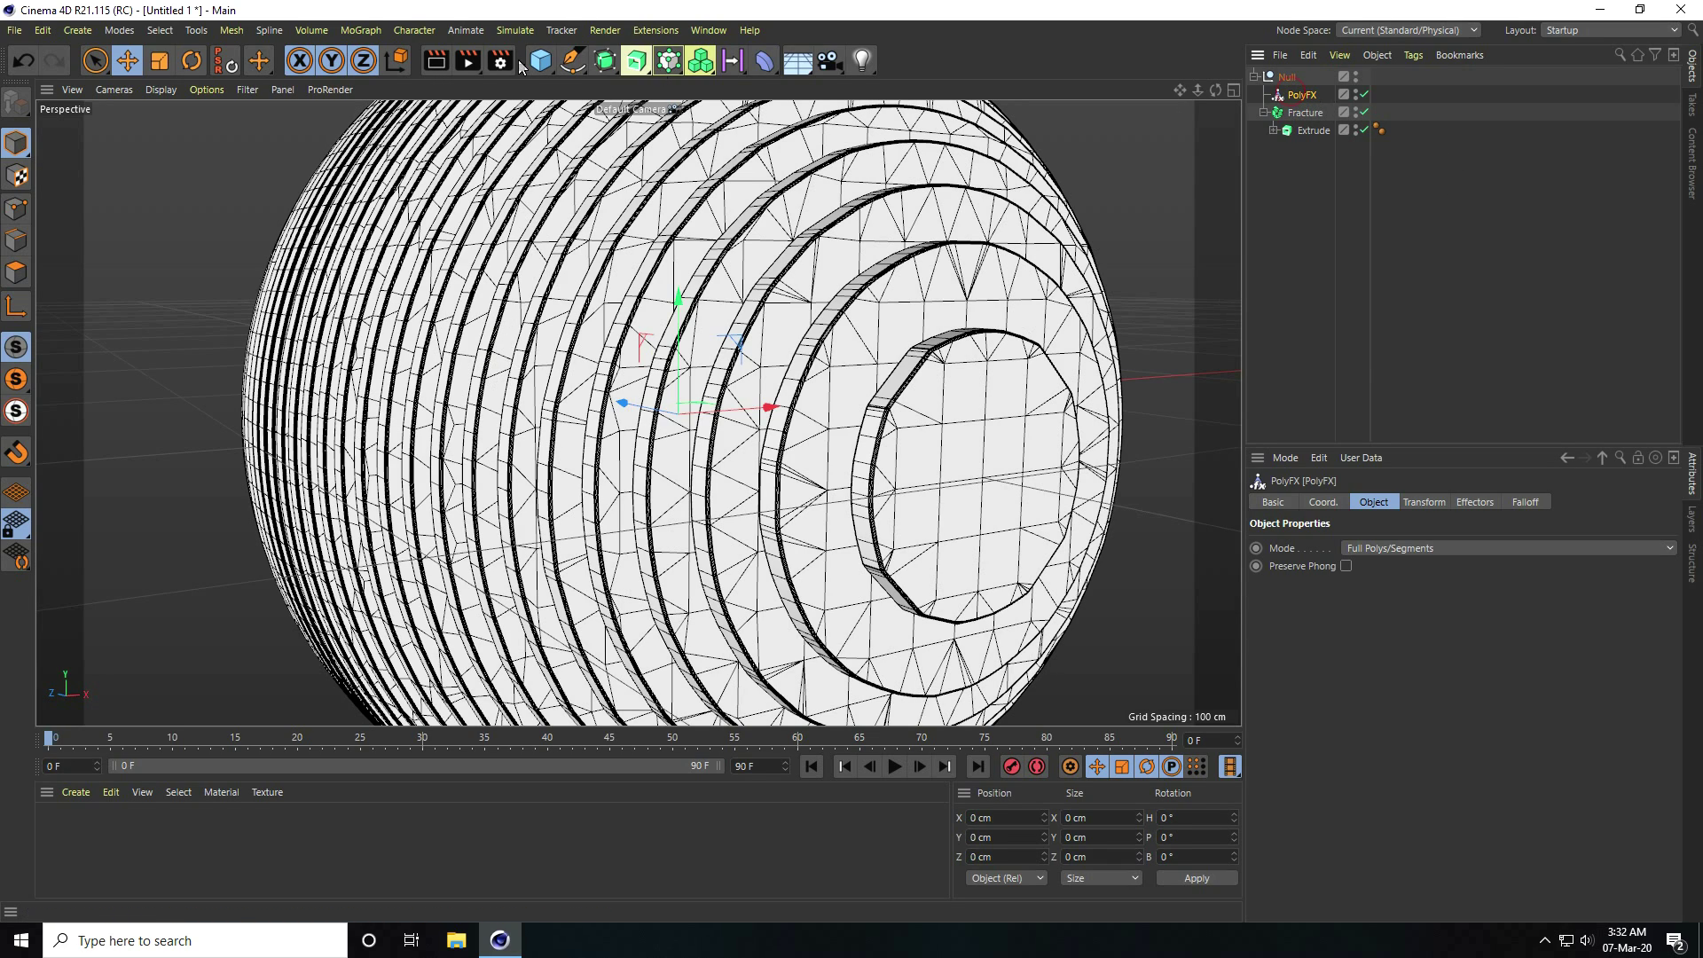
pyautogui.click(374, 32)
pyautogui.moveTo(477, 58)
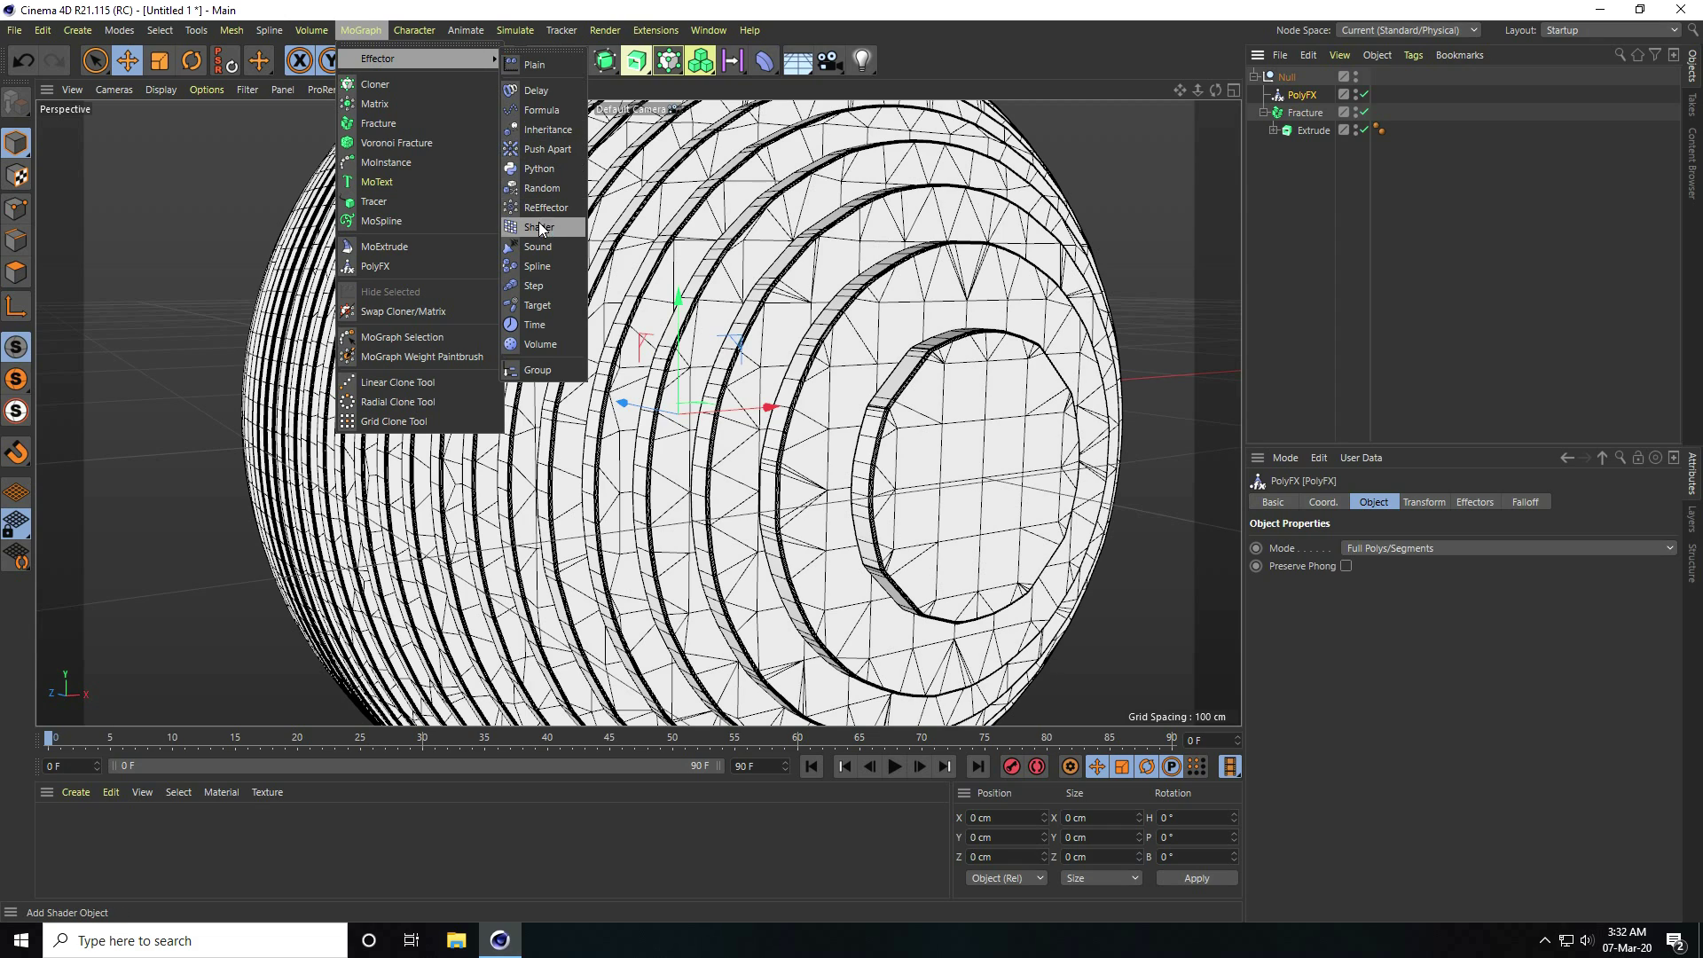
# - Add a Shader effector and set its Scale to -1, making the rings vanish
pyautogui.click(539, 229)
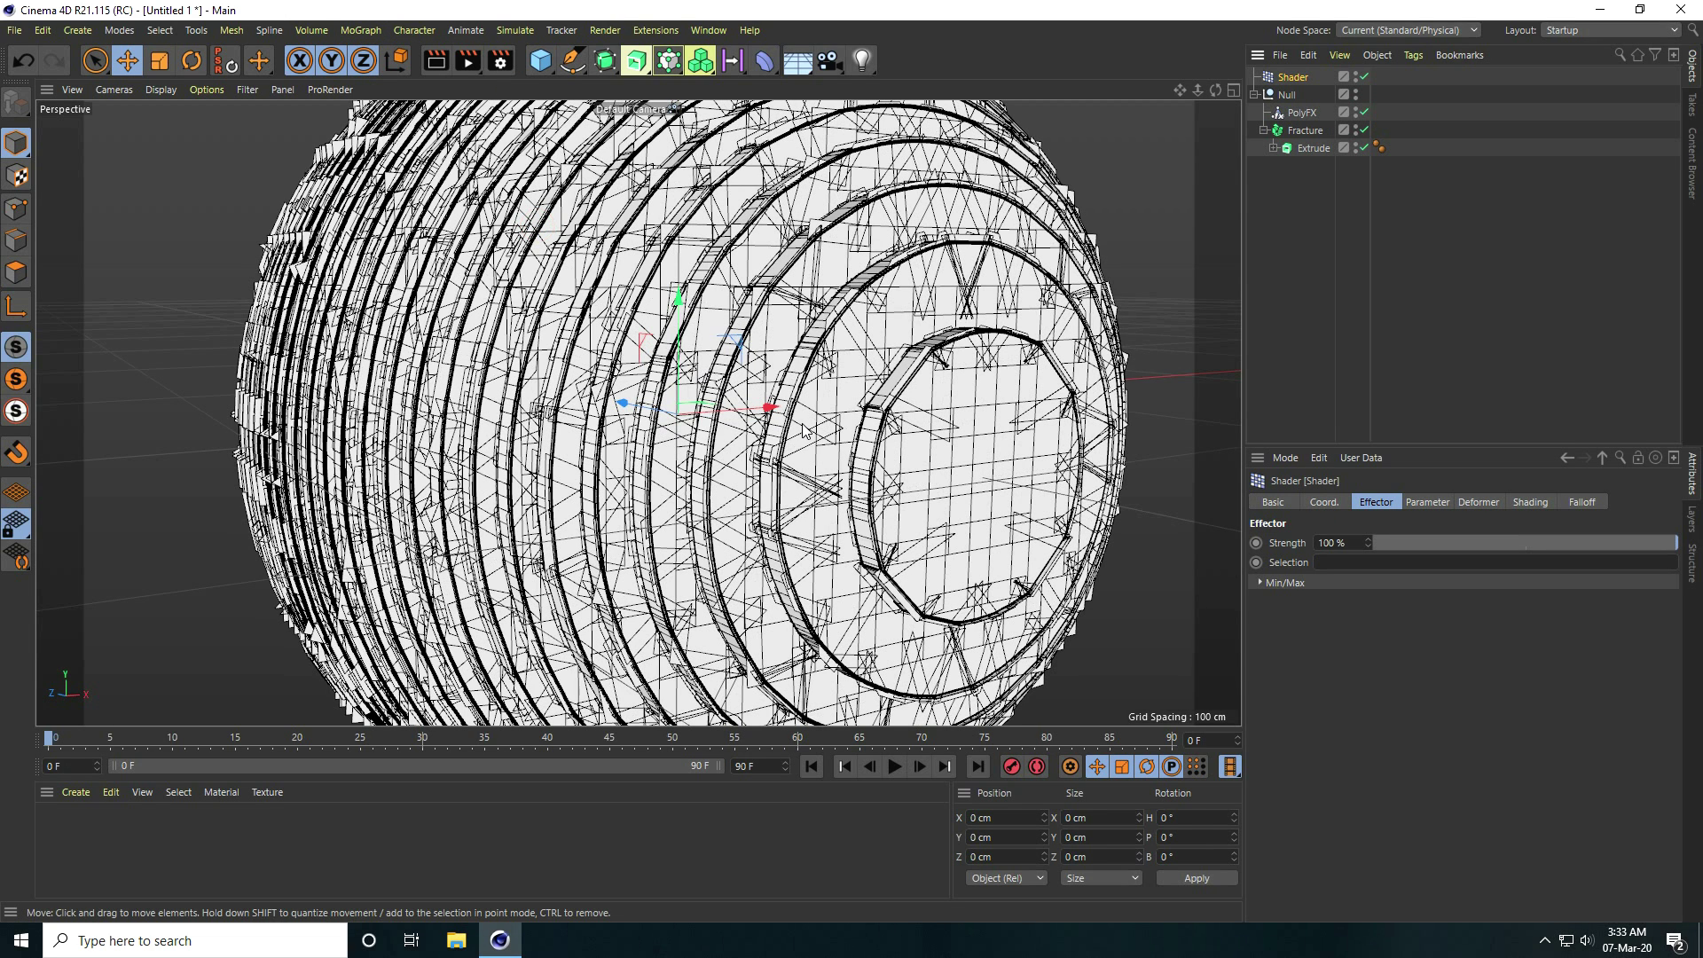
pyautogui.click(1425, 502)
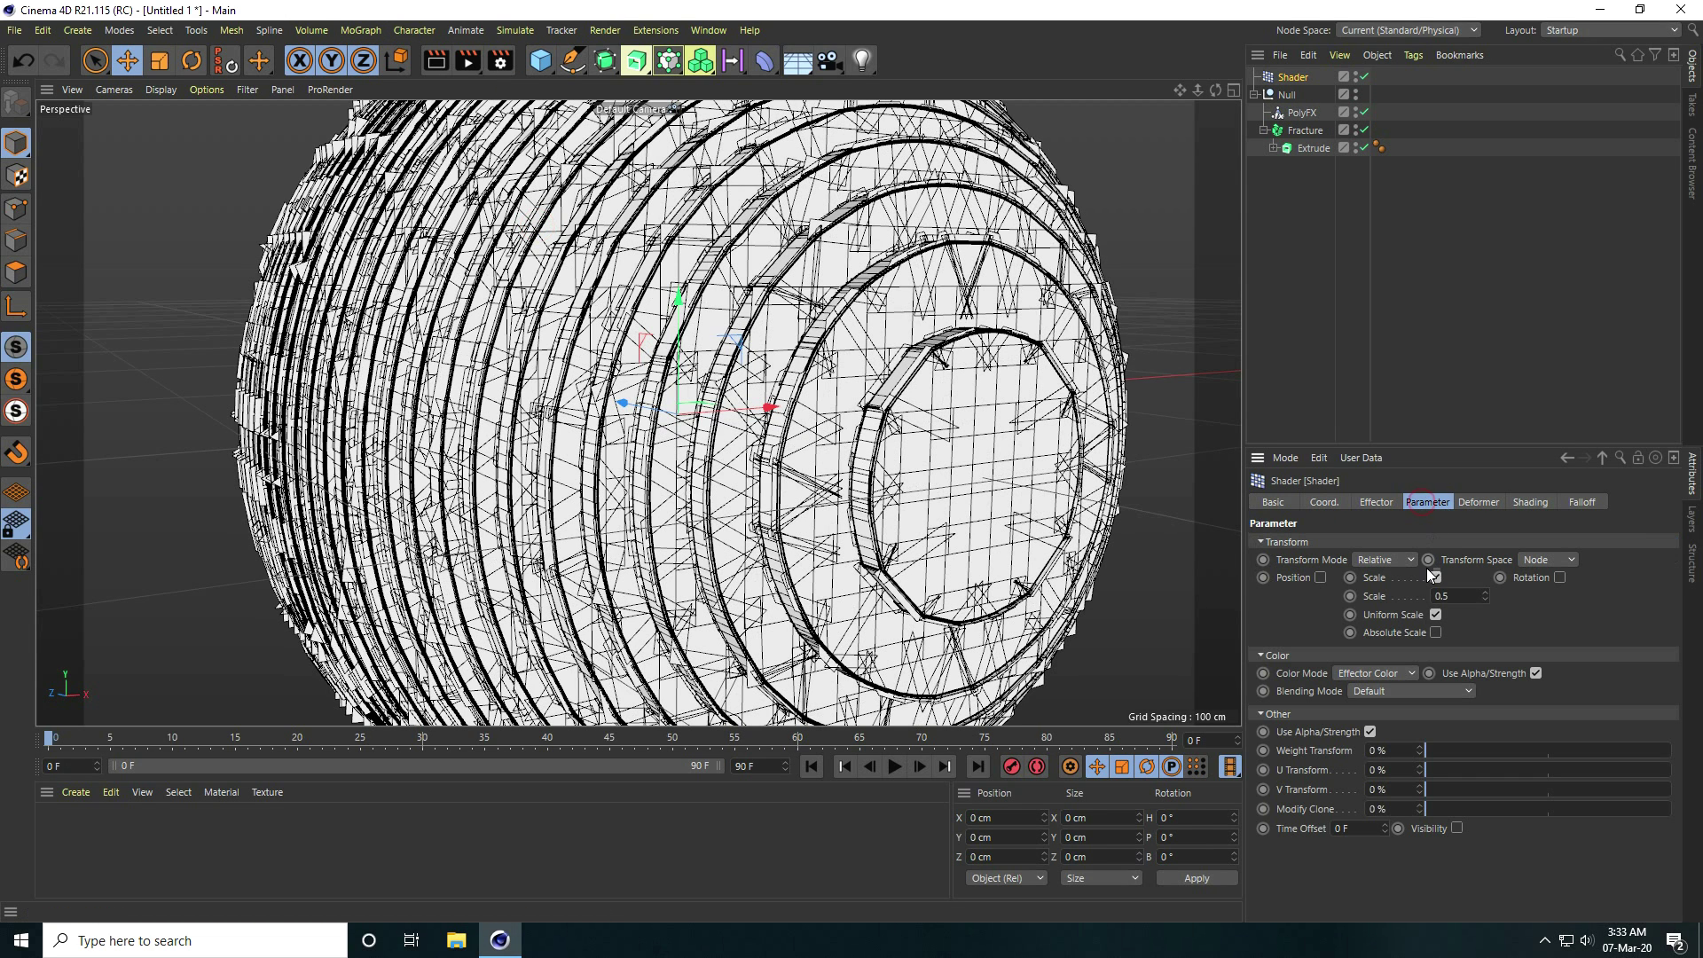
pyautogui.doubleClick(1470, 595)
pyautogui.write('-1')
pyautogui.press('Return')
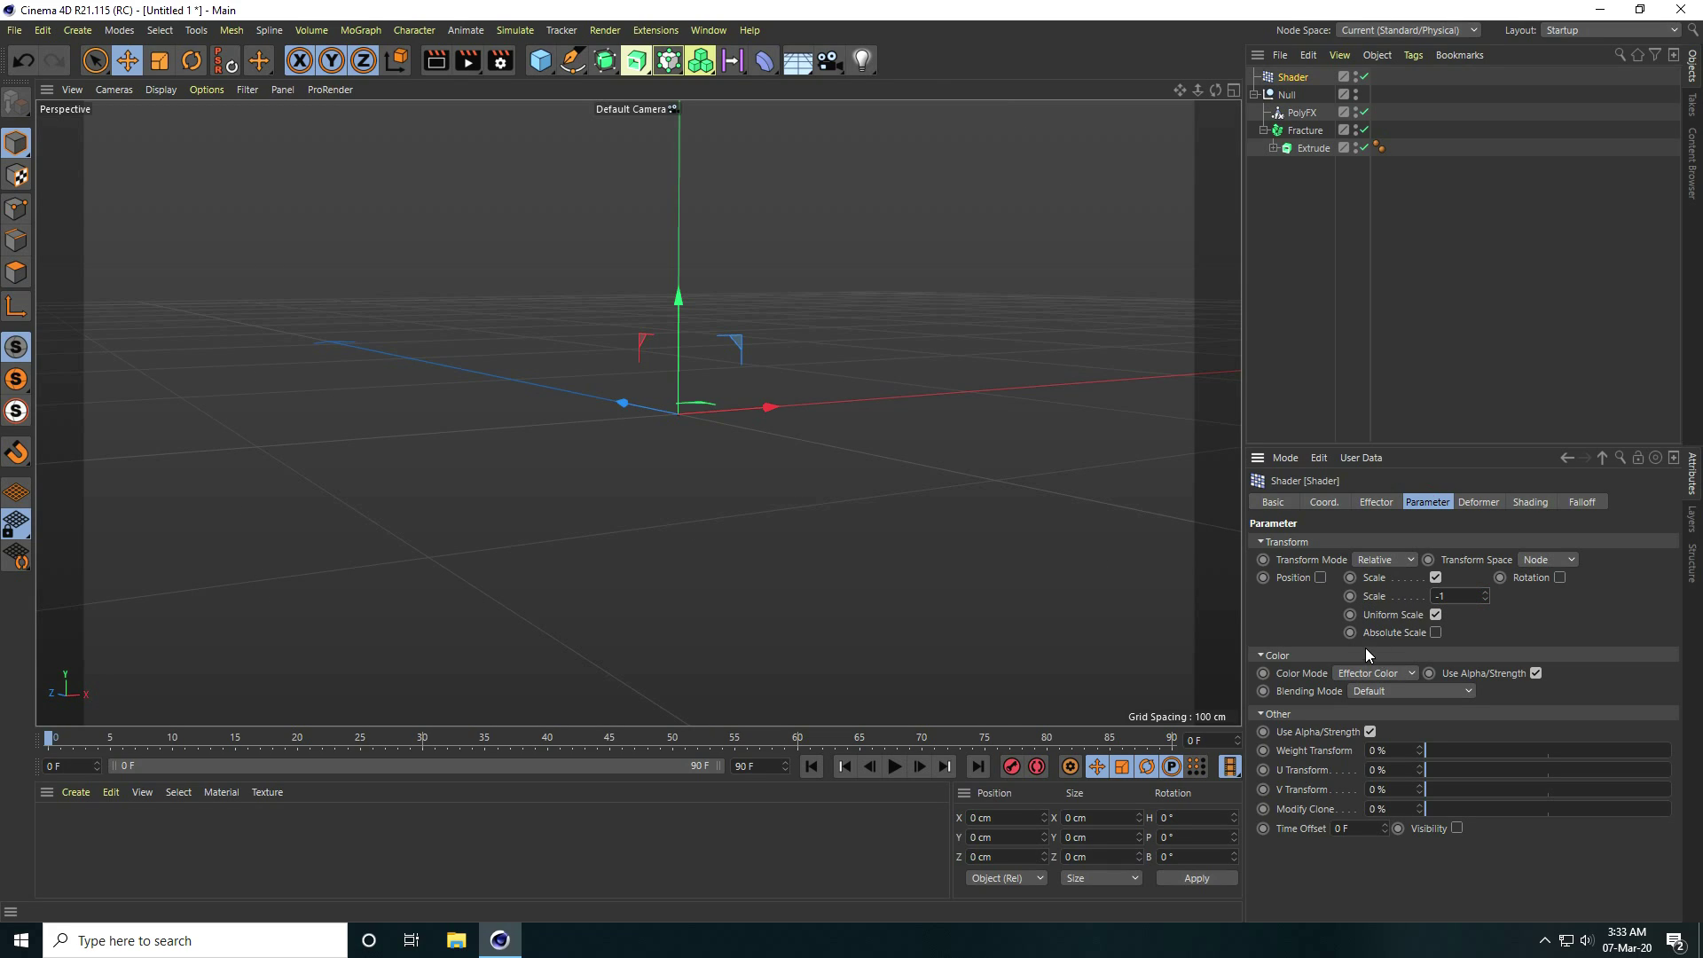
pyautogui.click(1530, 503)
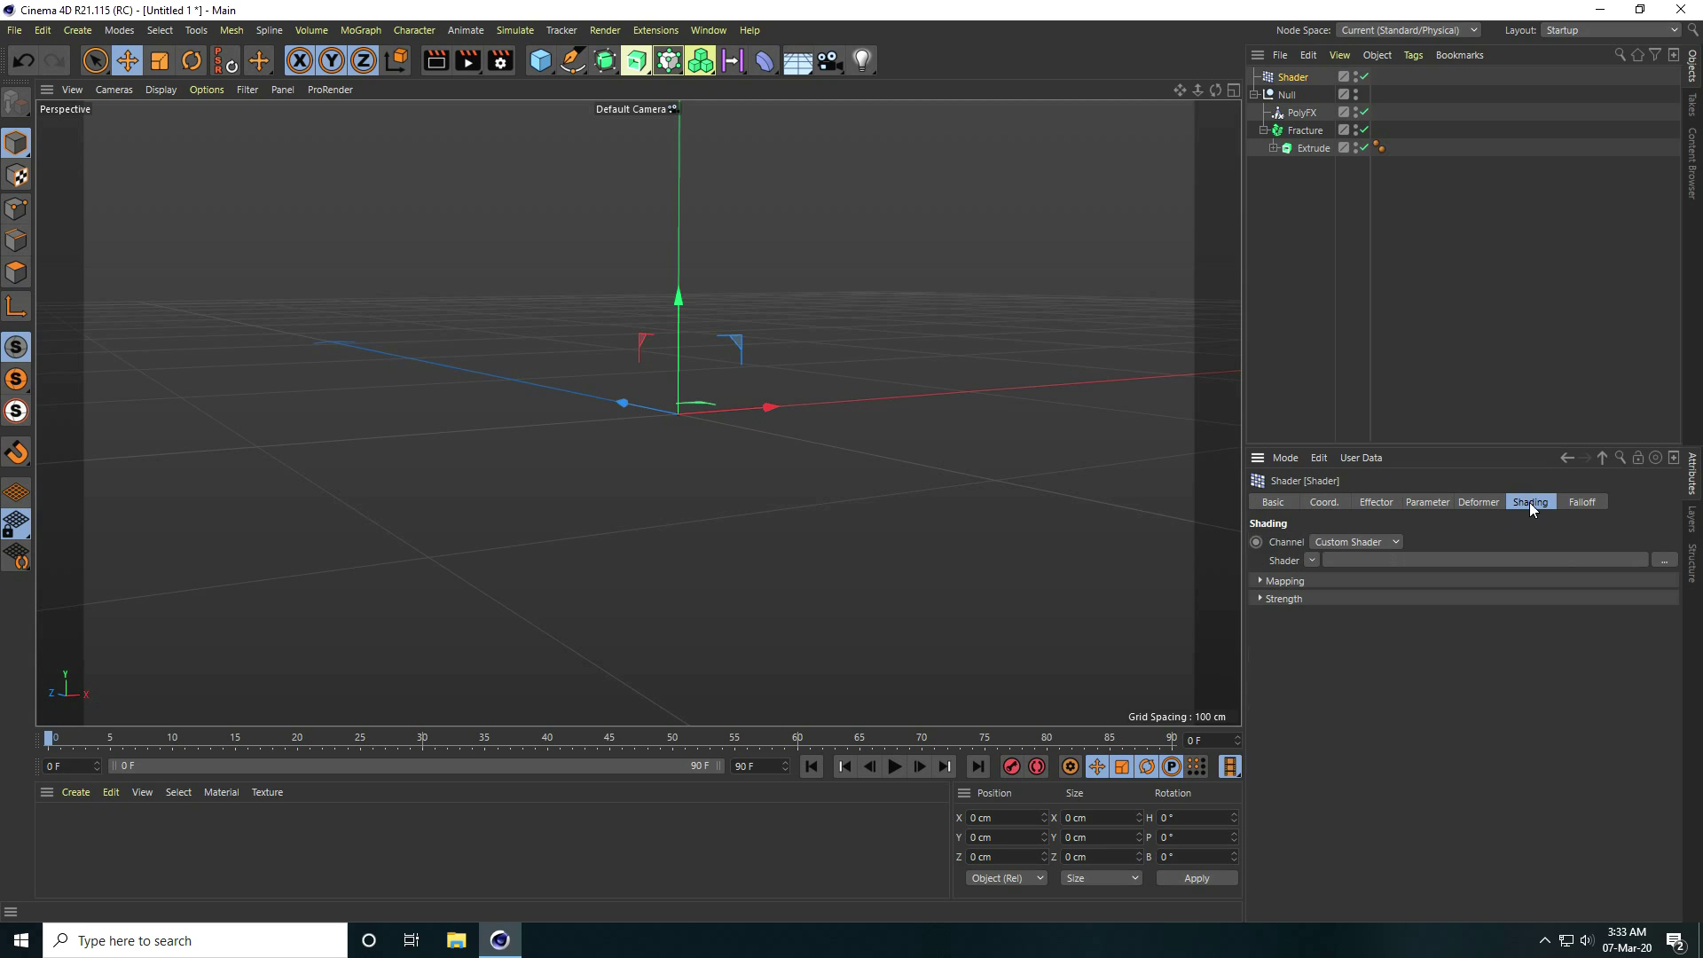
pyautogui.click(1311, 561)
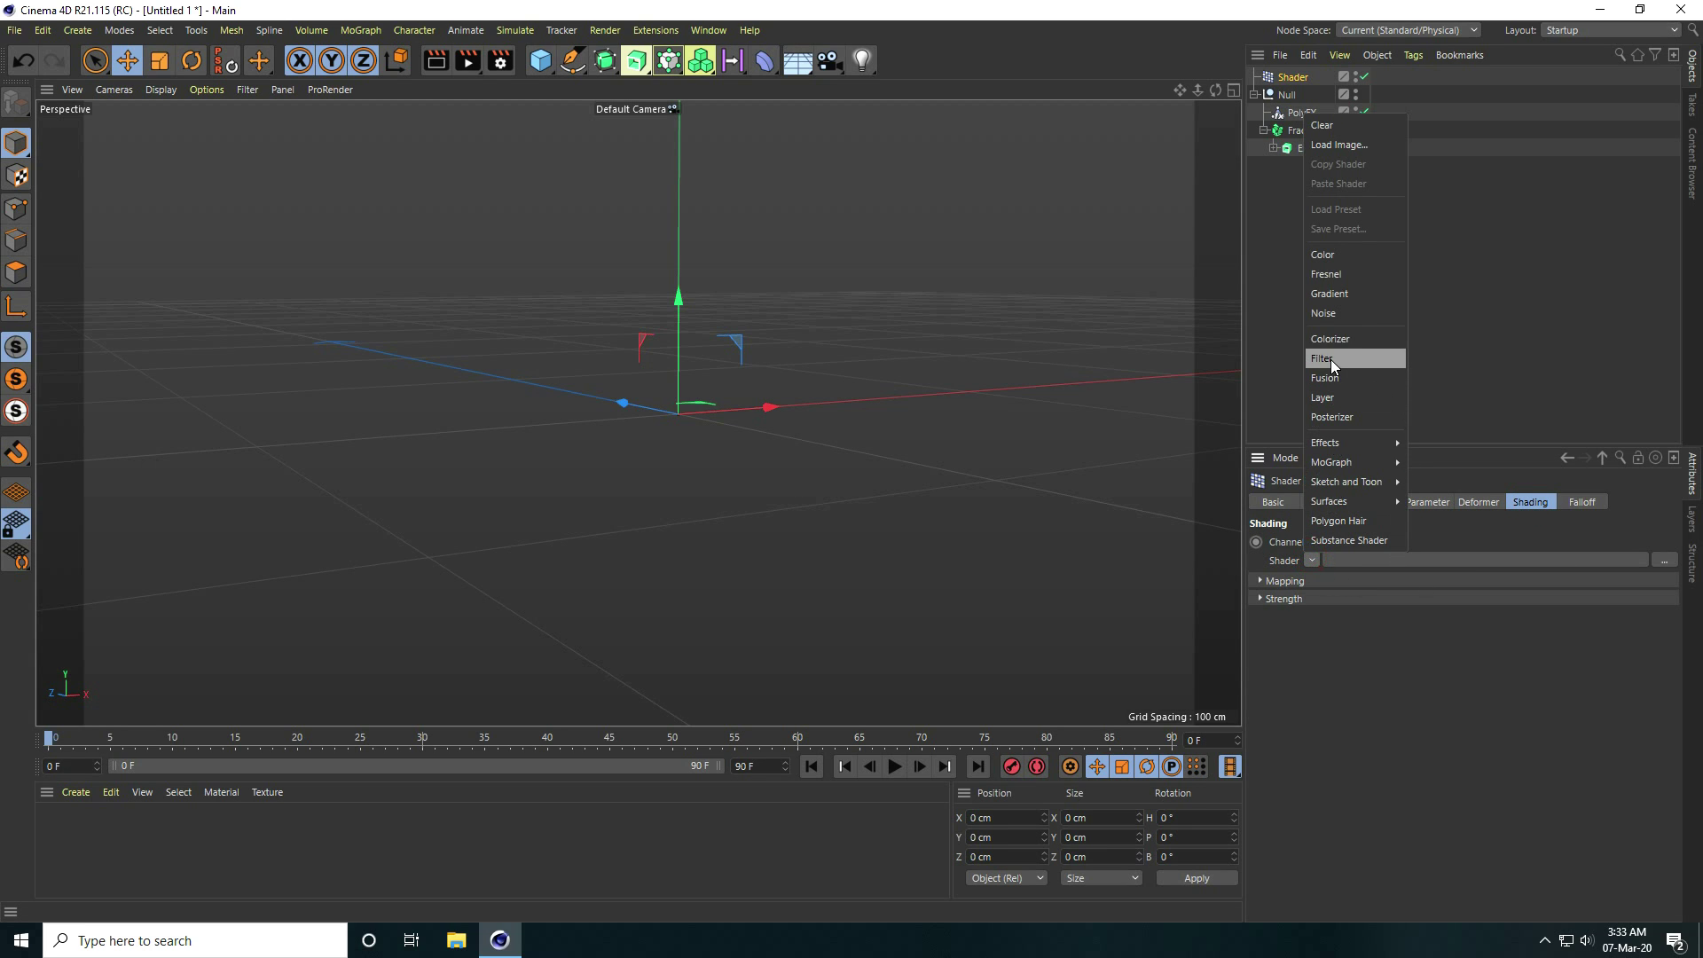
# - Give the Shader effector a Noise shader in World space with 500% Global Scale
pyautogui.click(1326, 314)
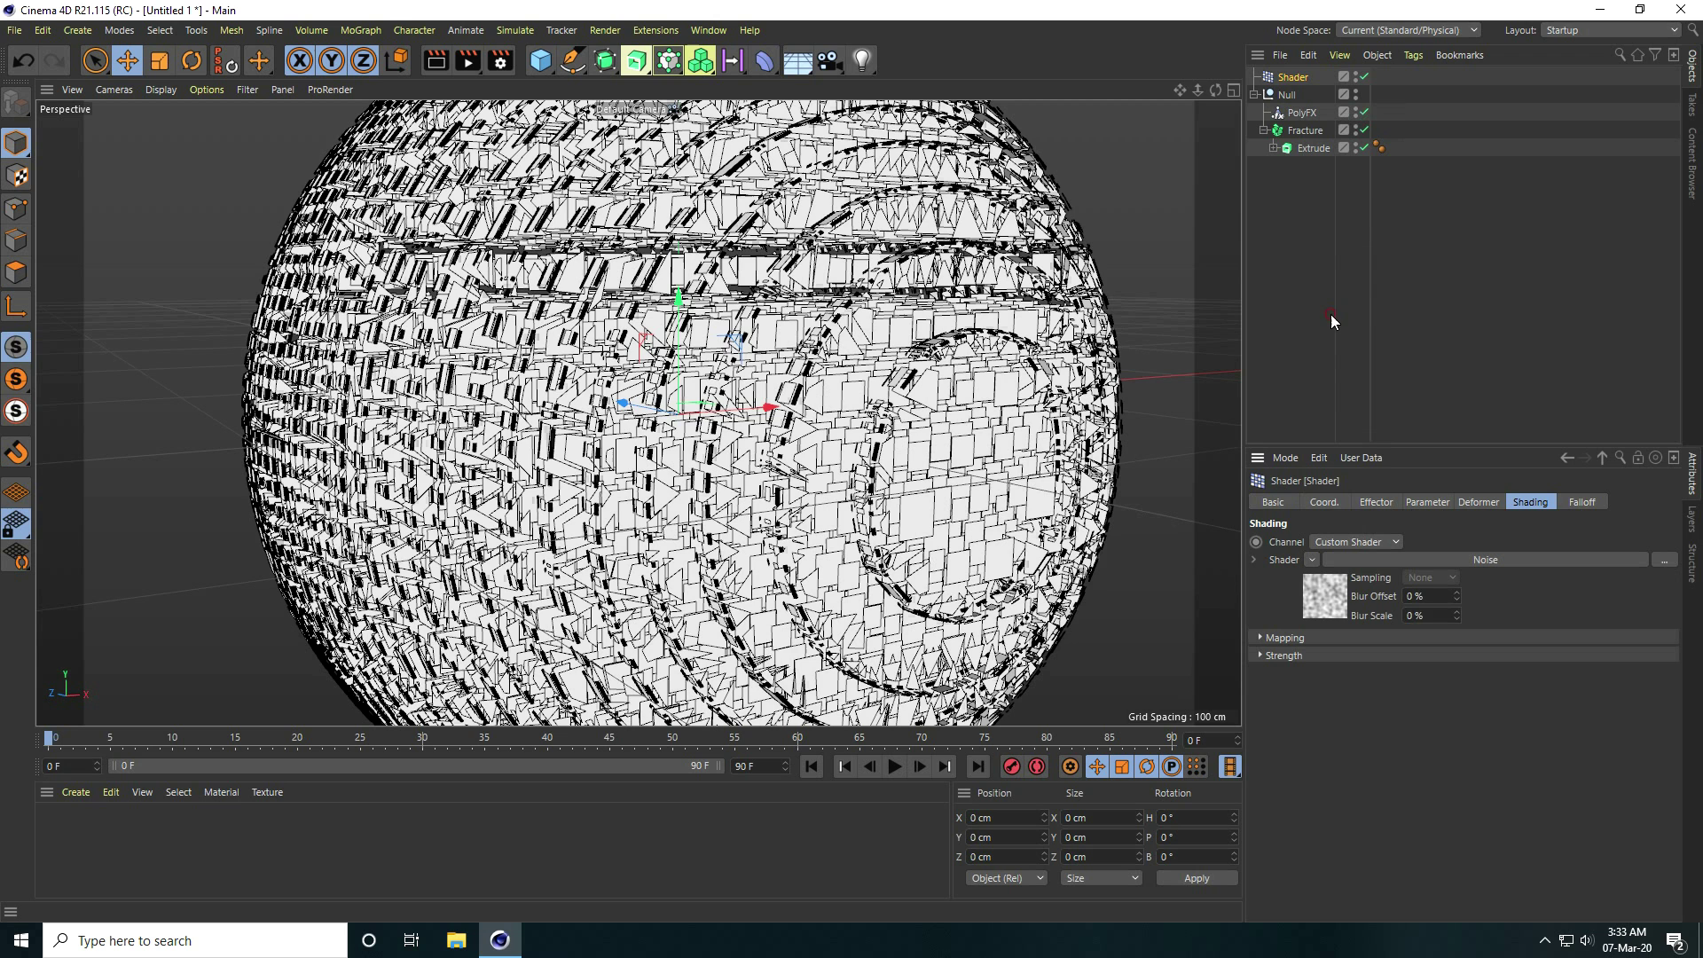
pyautogui.click(1327, 594)
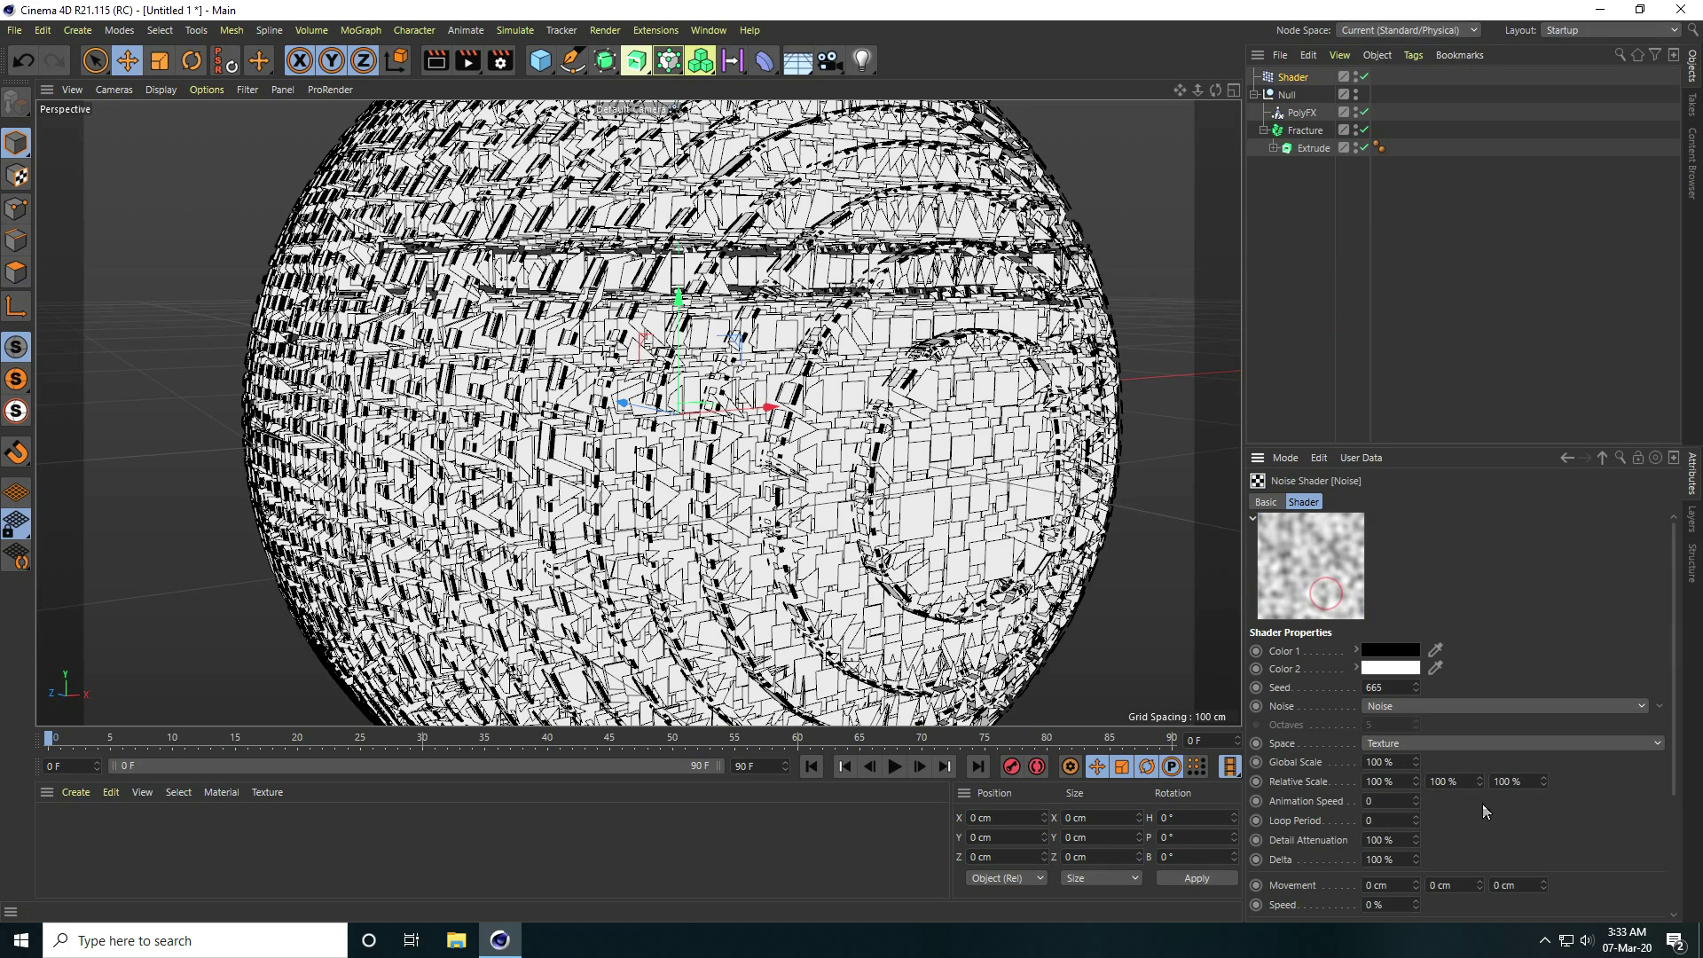
pyautogui.scroll(-3, 1501, 796)
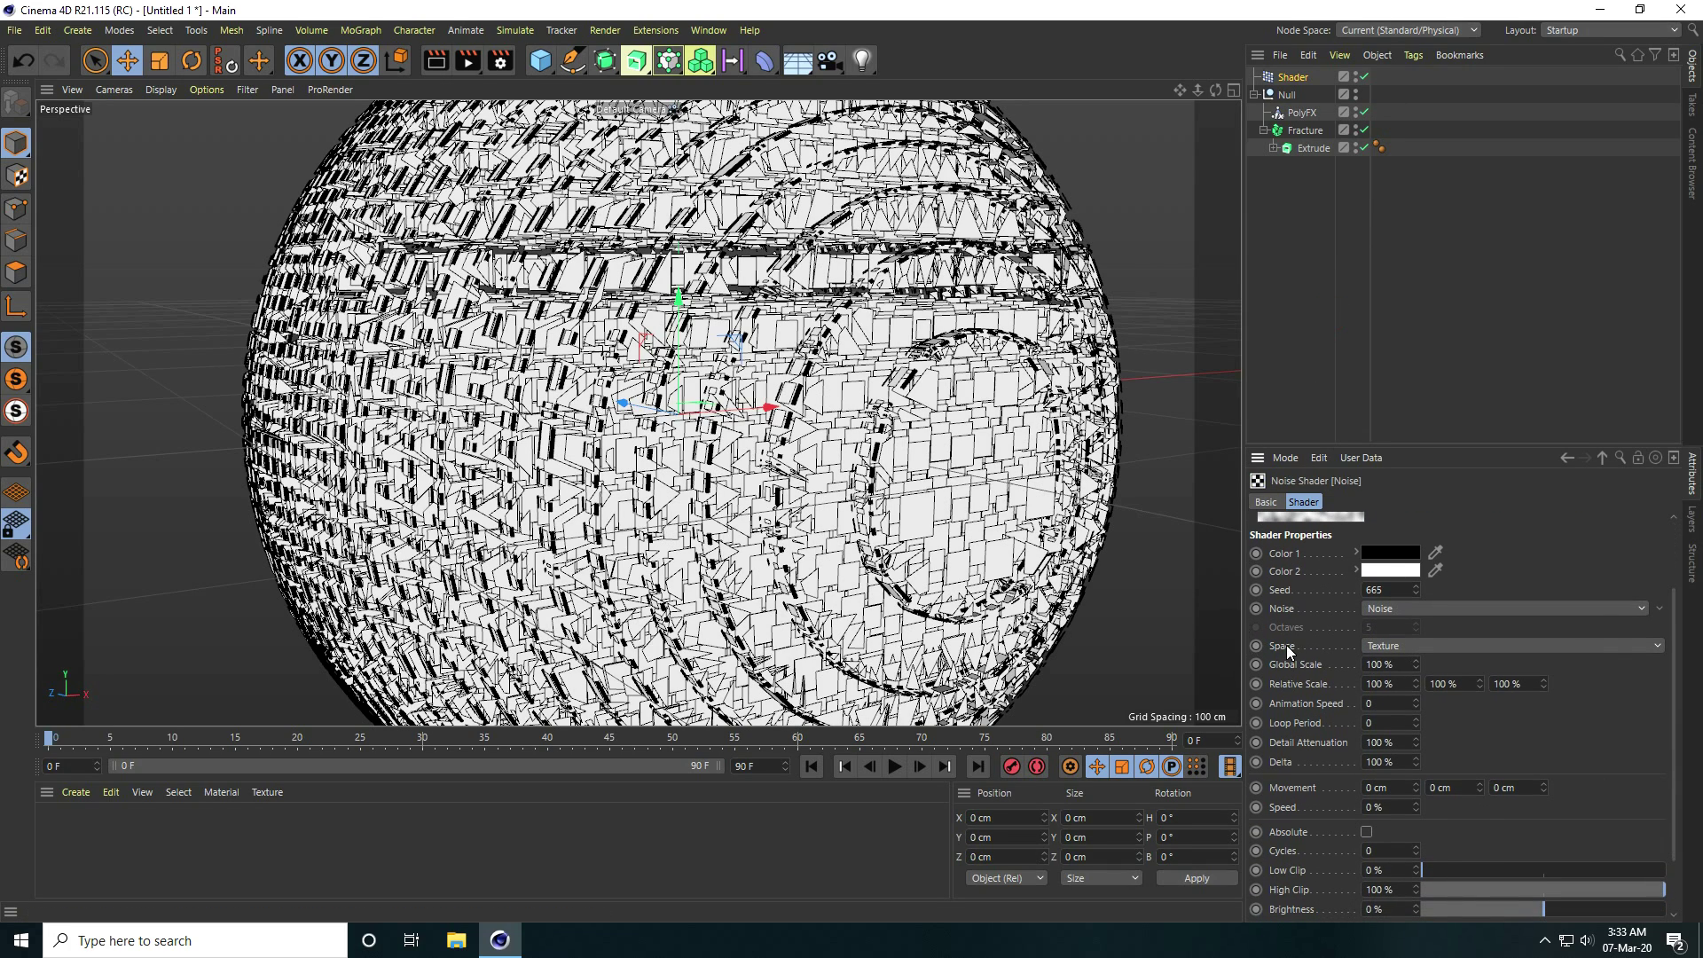
pyautogui.click(1411, 646)
pyautogui.click(1381, 722)
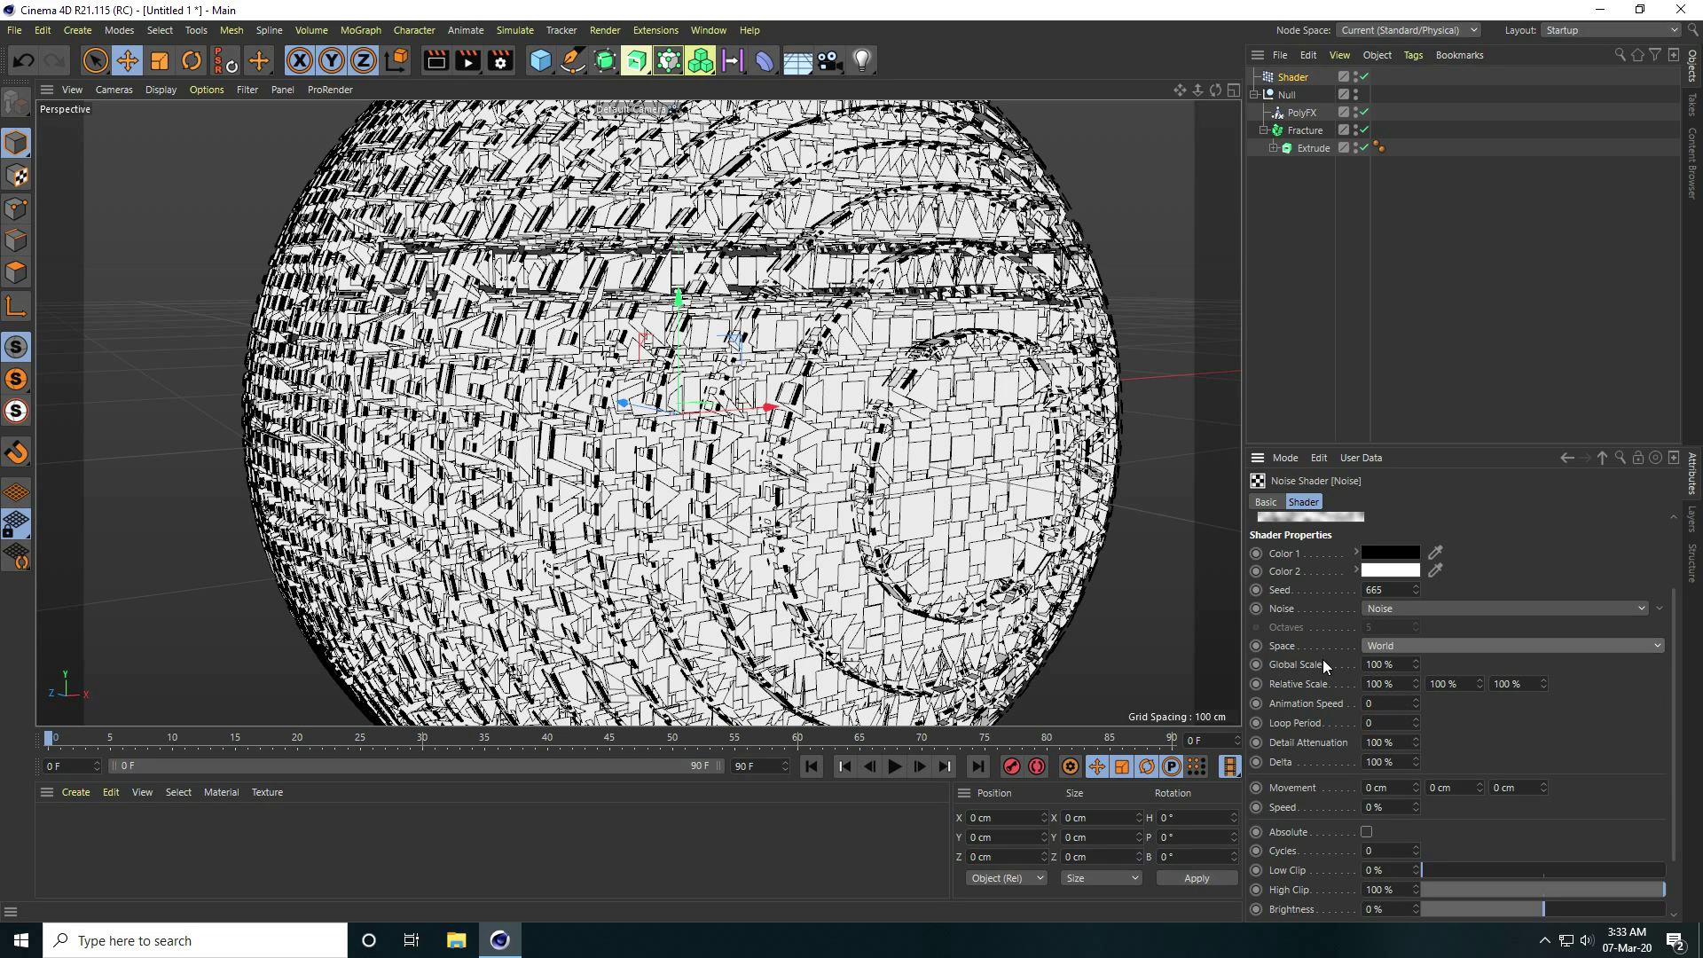
pyautogui.doubleClick(1408, 665)
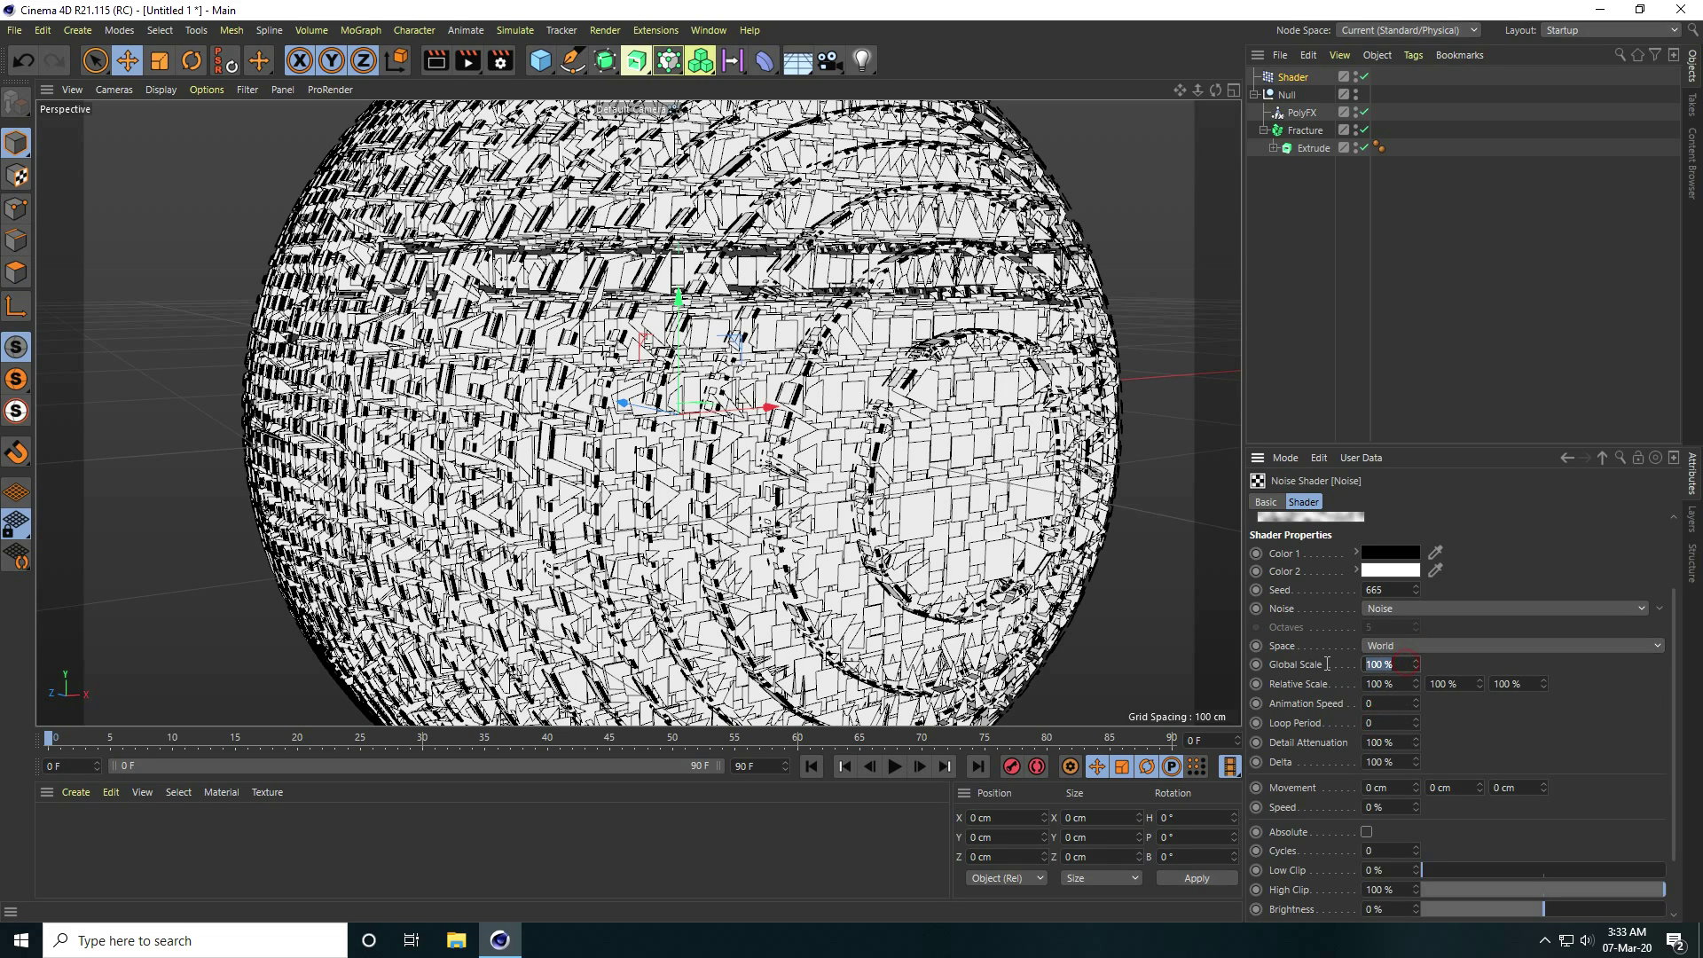
pyautogui.write('5000')
pyautogui.press('Return')
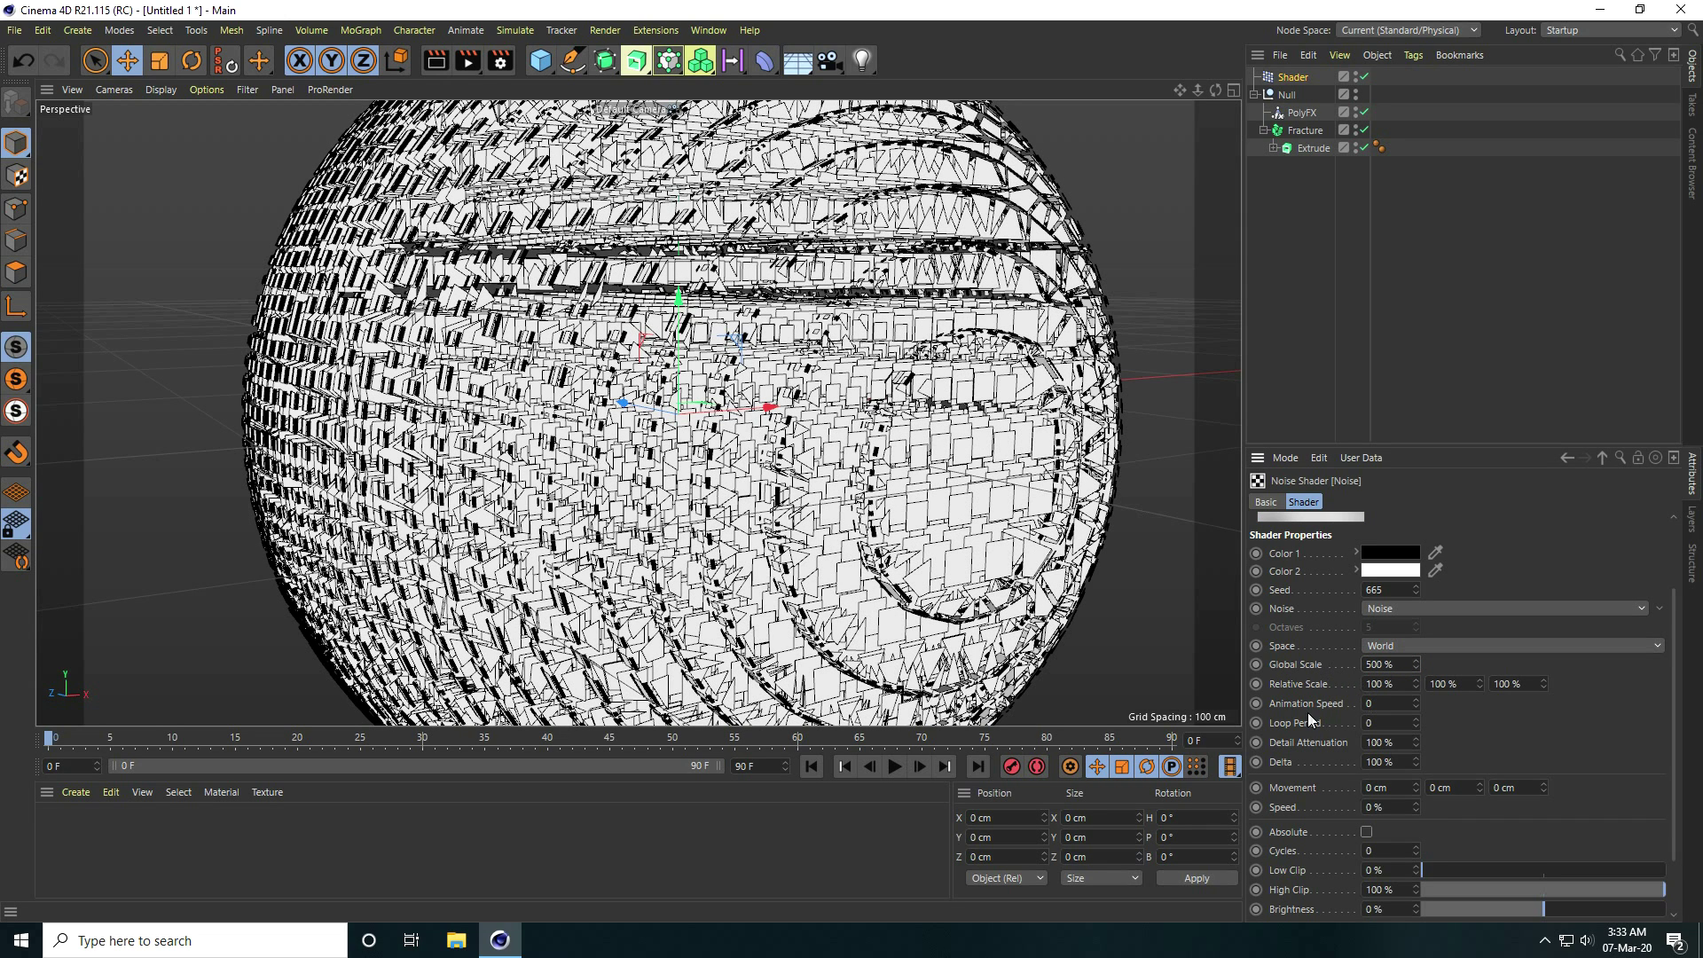
# - Set the noise Animation Speed to 1 and preview the playback
pyautogui.doubleClick(1390, 701)
pyautogui.click(811, 766)
pyautogui.click(895, 769)
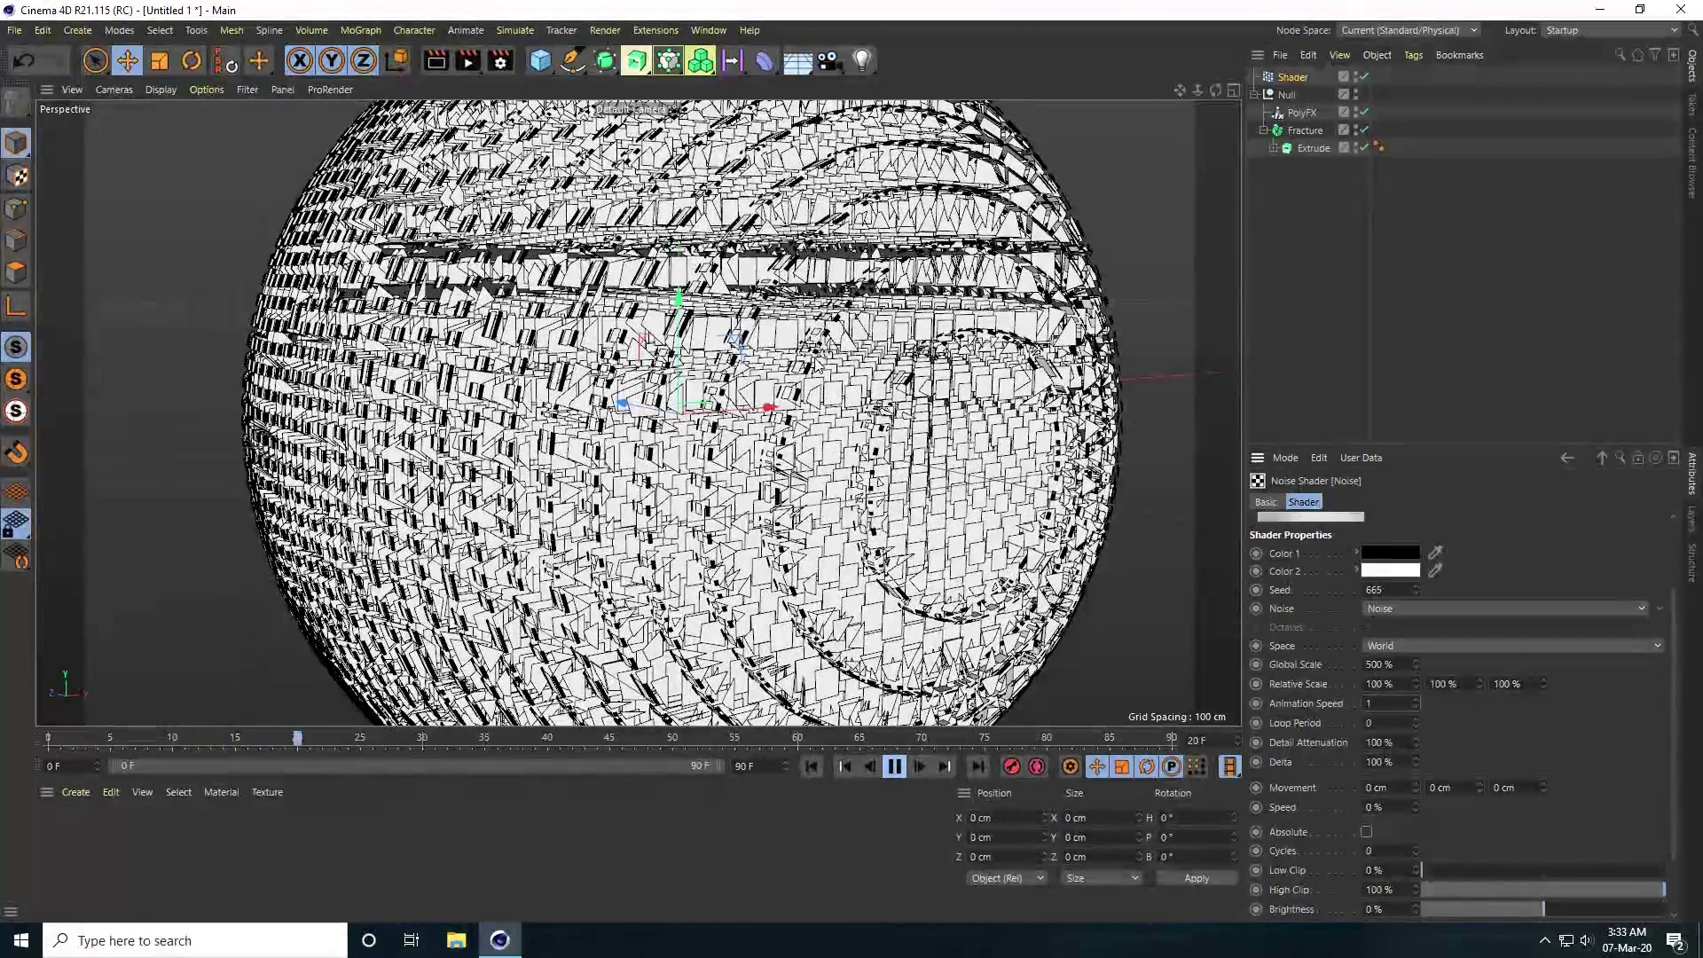
pyautogui.click(893, 768)
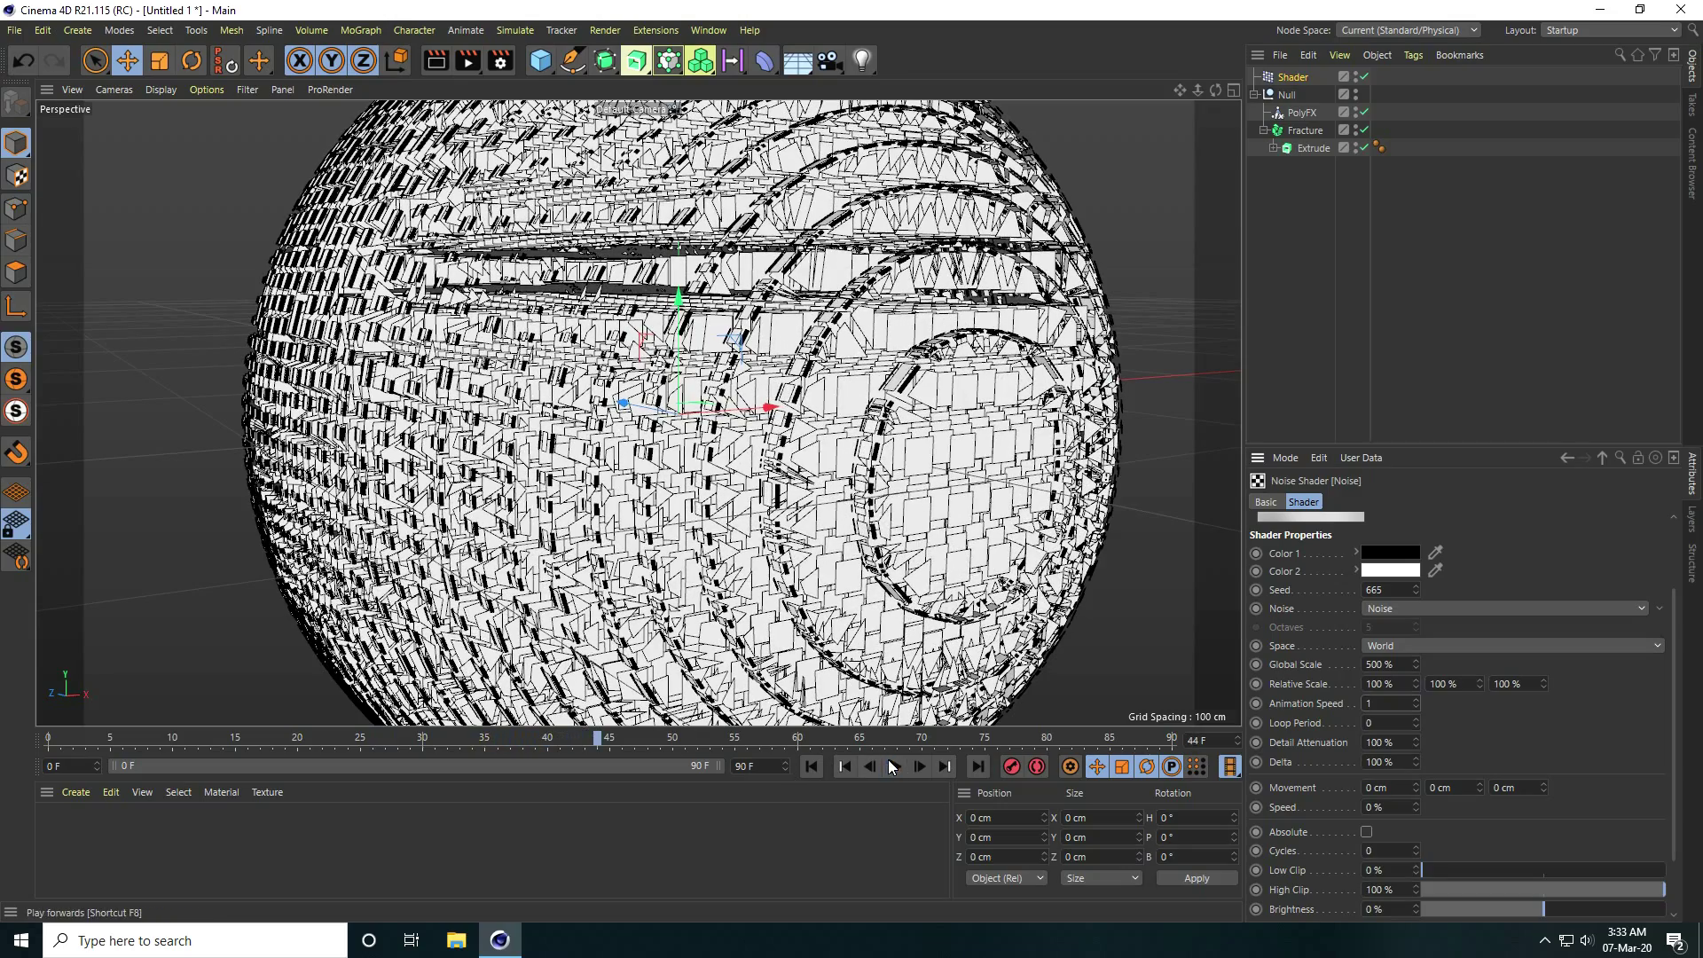
# - Raise the noise Contrast to 90% and preview the sphere breaking apart
pyautogui.scroll(-3, 1551, 735)
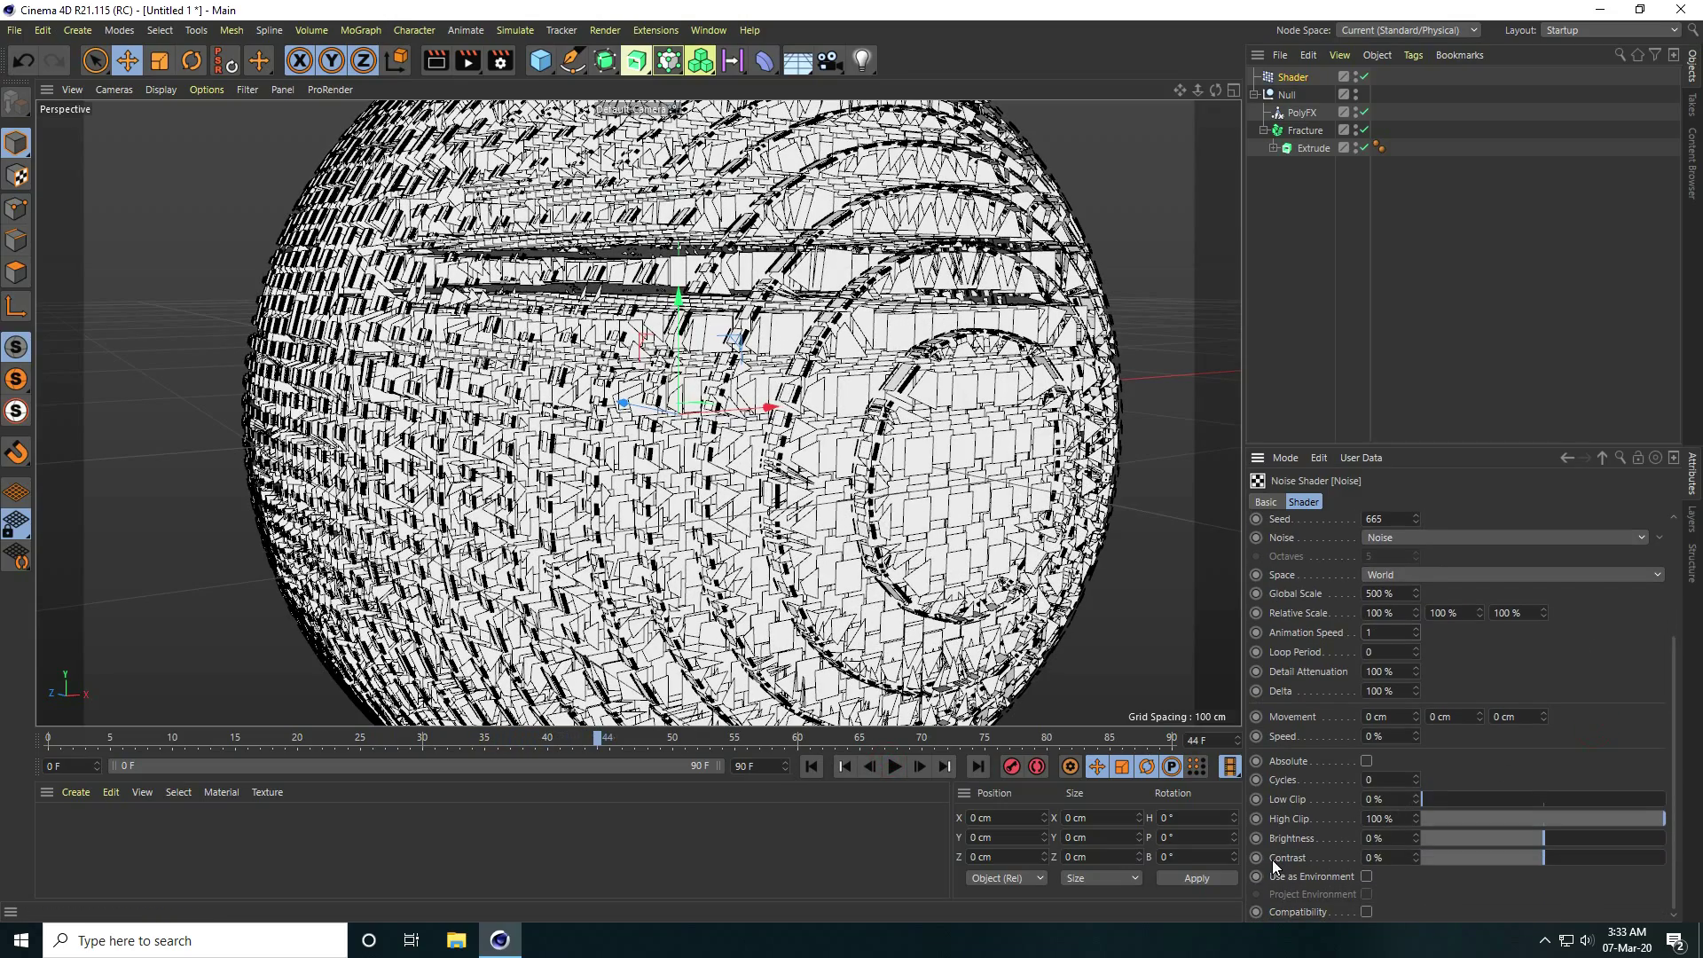
pyautogui.moveTo(1611, 859); pyautogui.dragTo(1654, 867)
pyautogui.click(1416, 854)
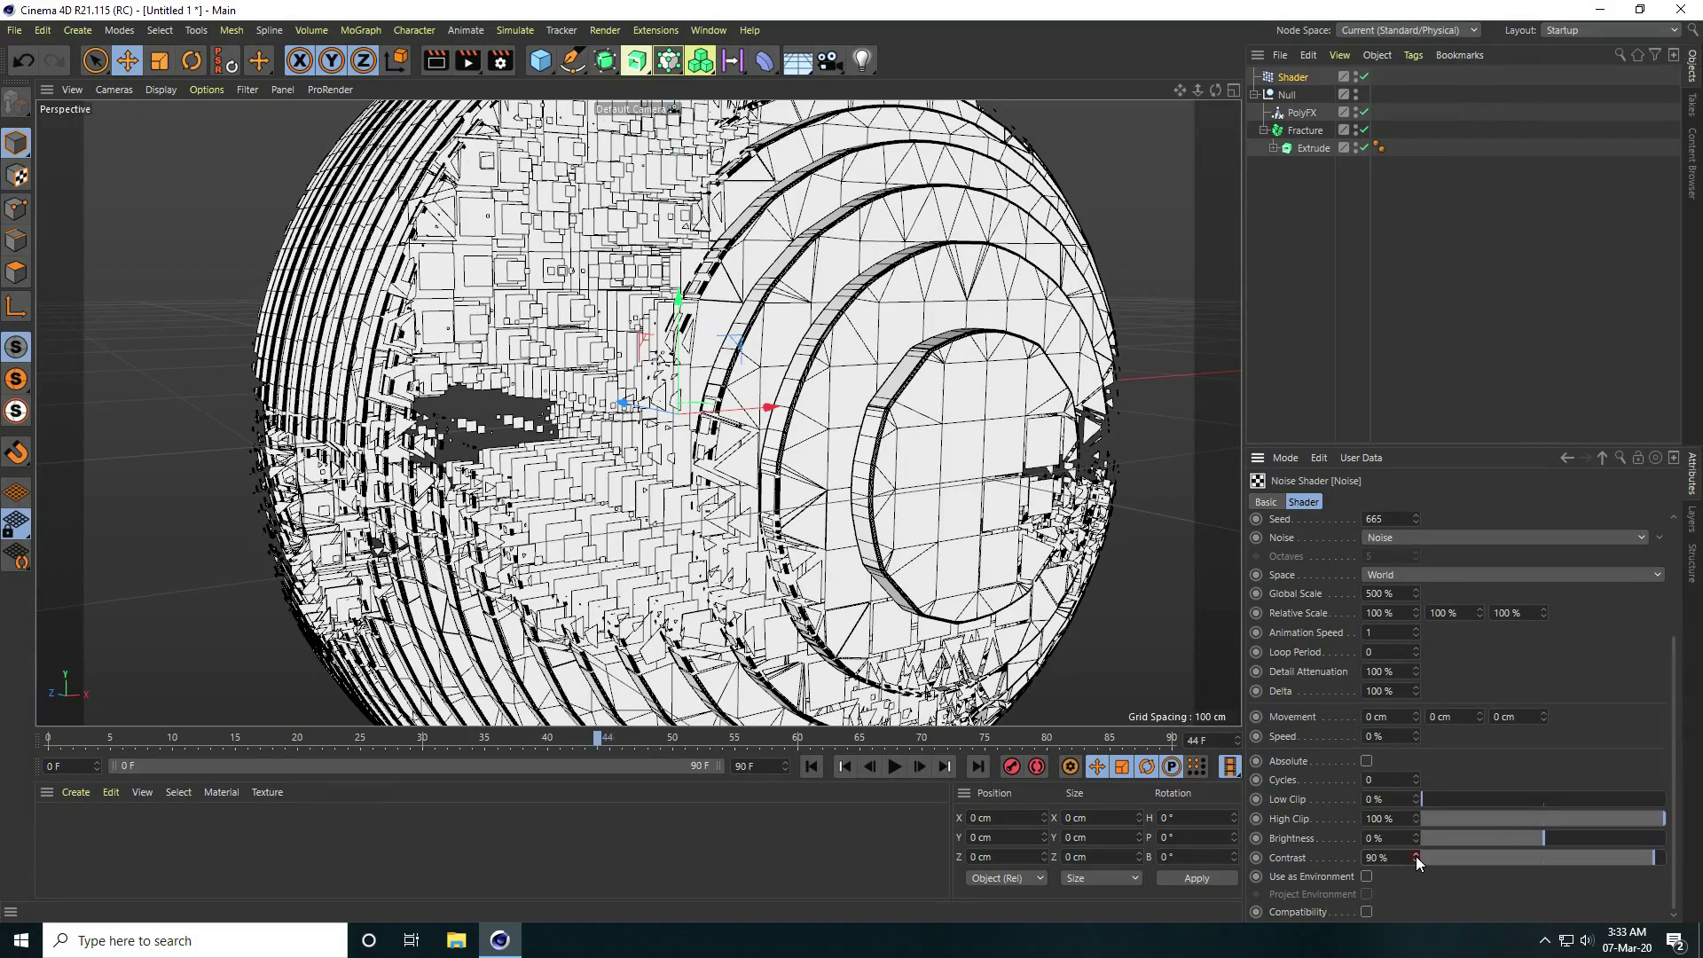
pyautogui.click(813, 765)
pyautogui.click(889, 767)
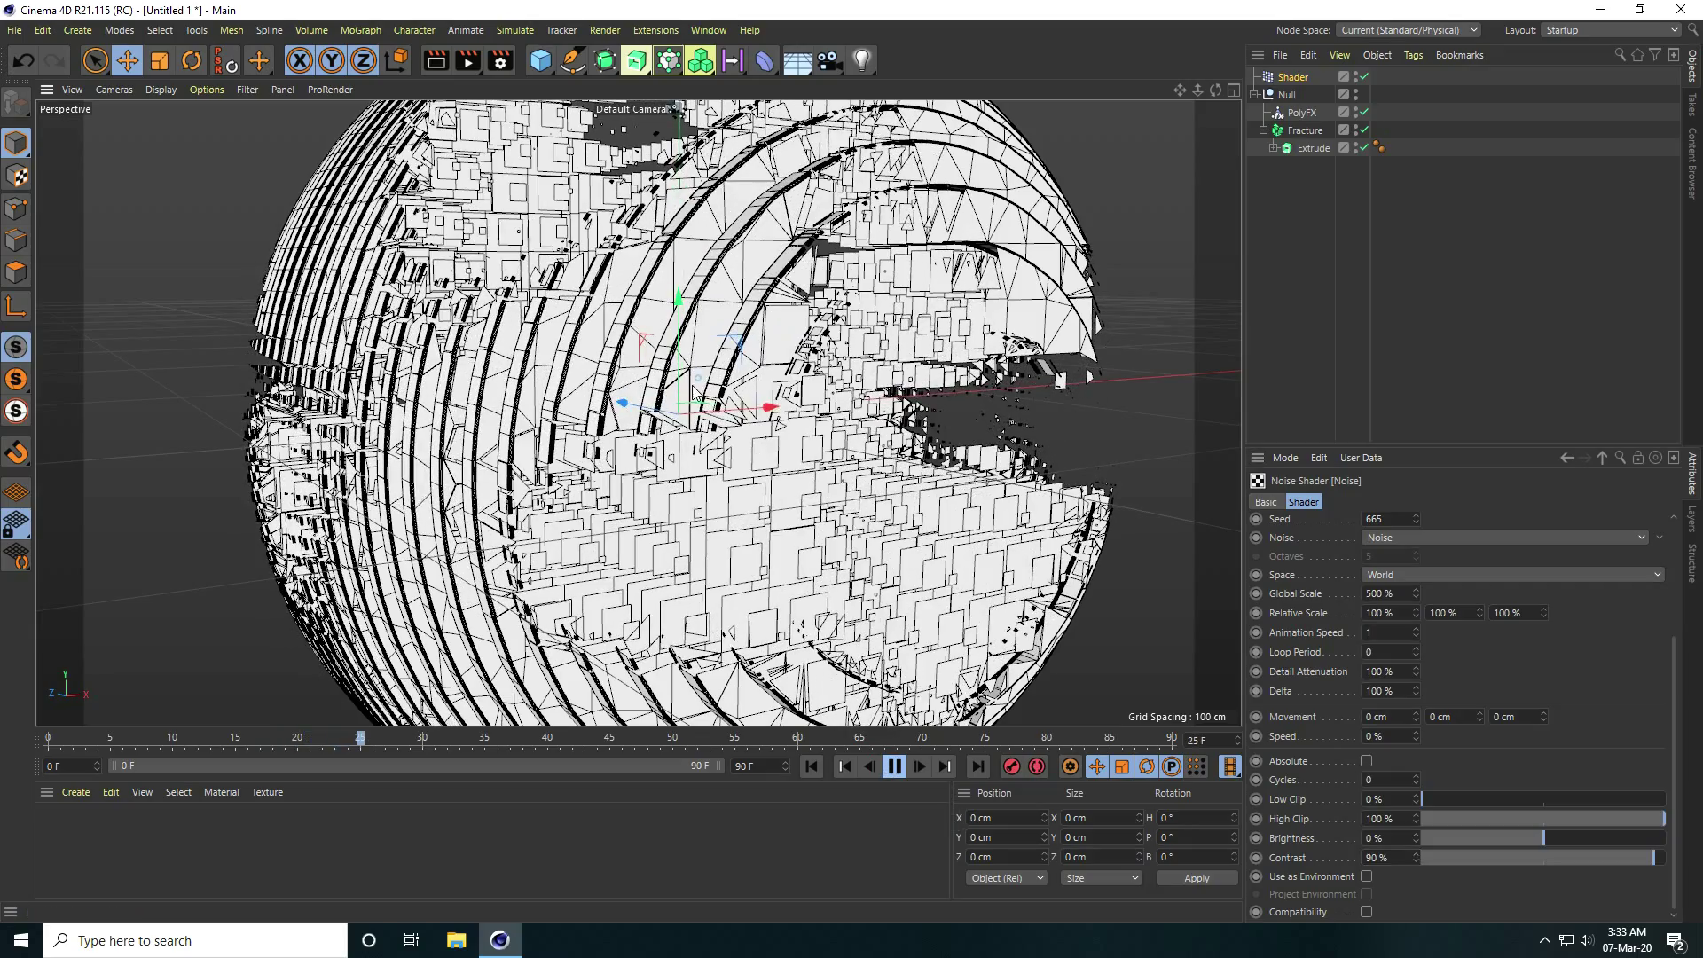
pyautogui.click(680, 418)
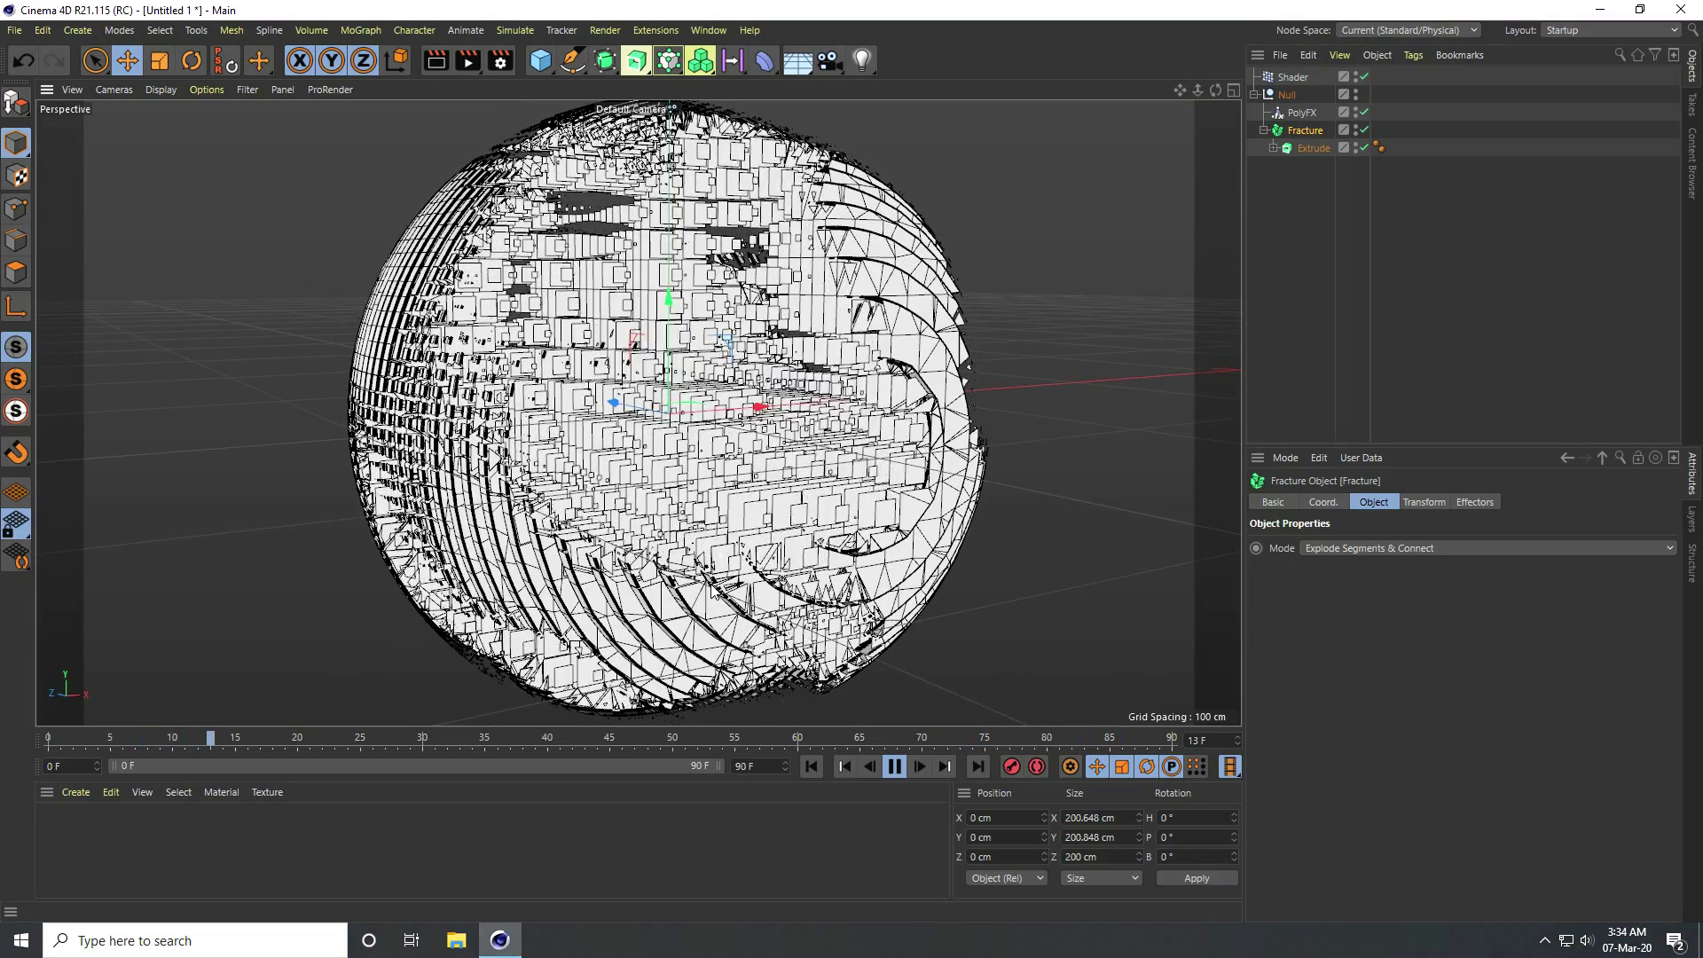
# - Extend the scene to 300 frames and expand the preview range to match
pyautogui.click(895, 765)
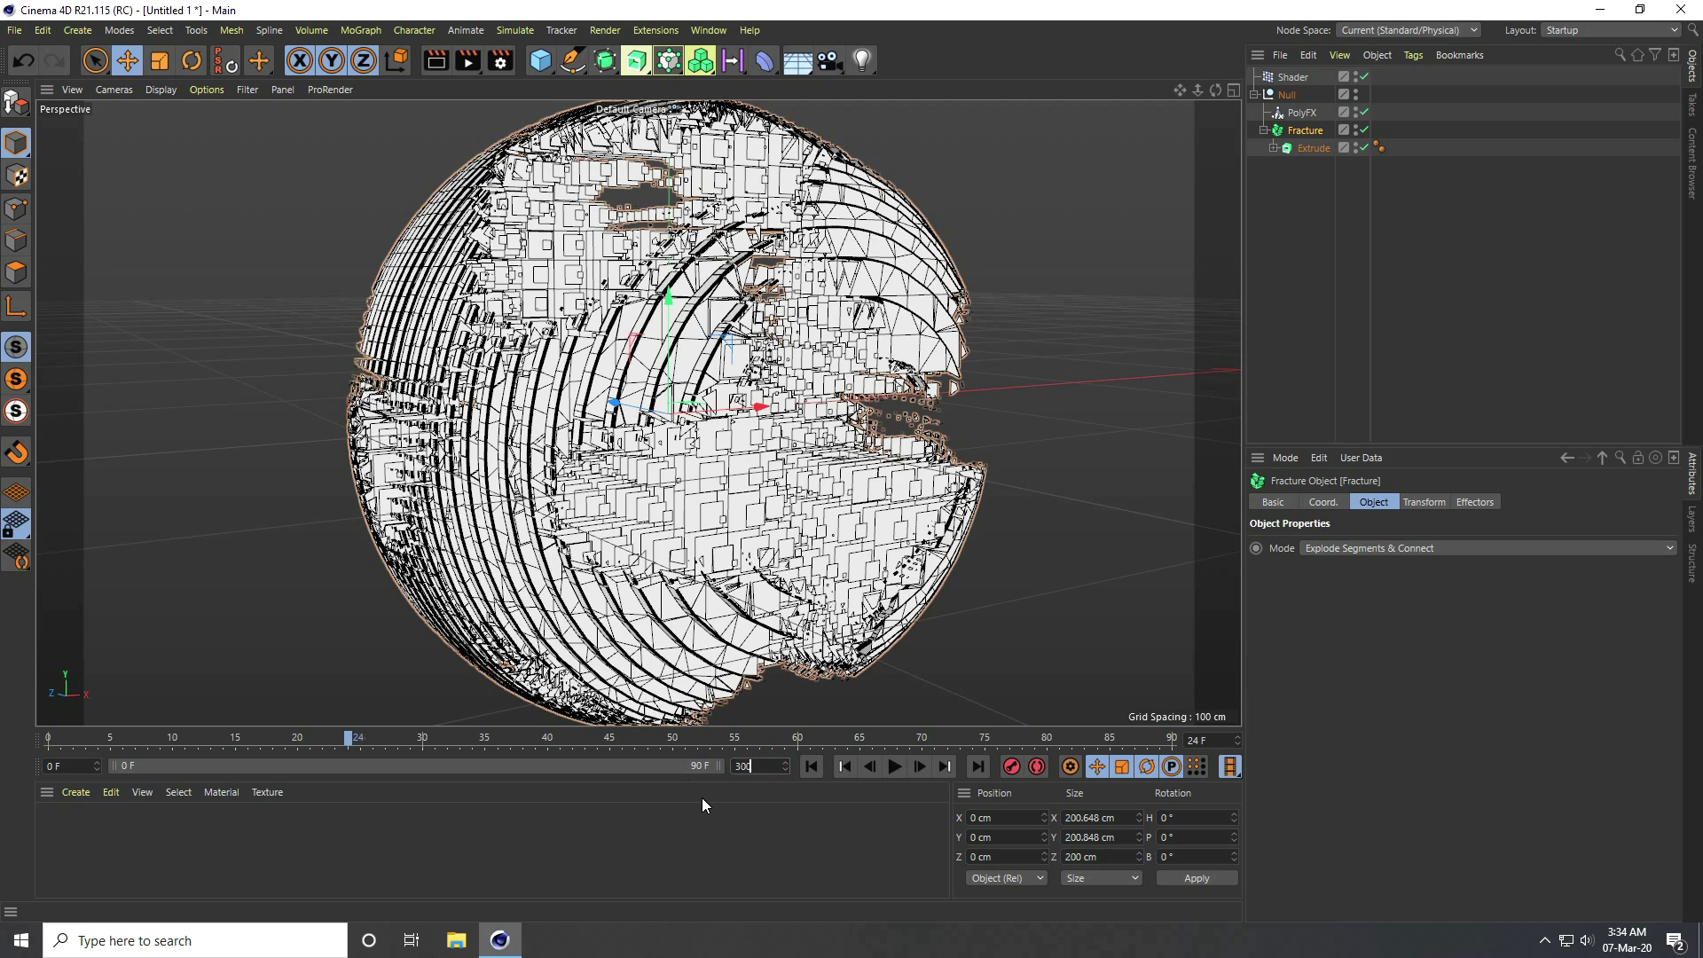
pyautogui.press('Return')
pyautogui.doubleClick(263, 764)
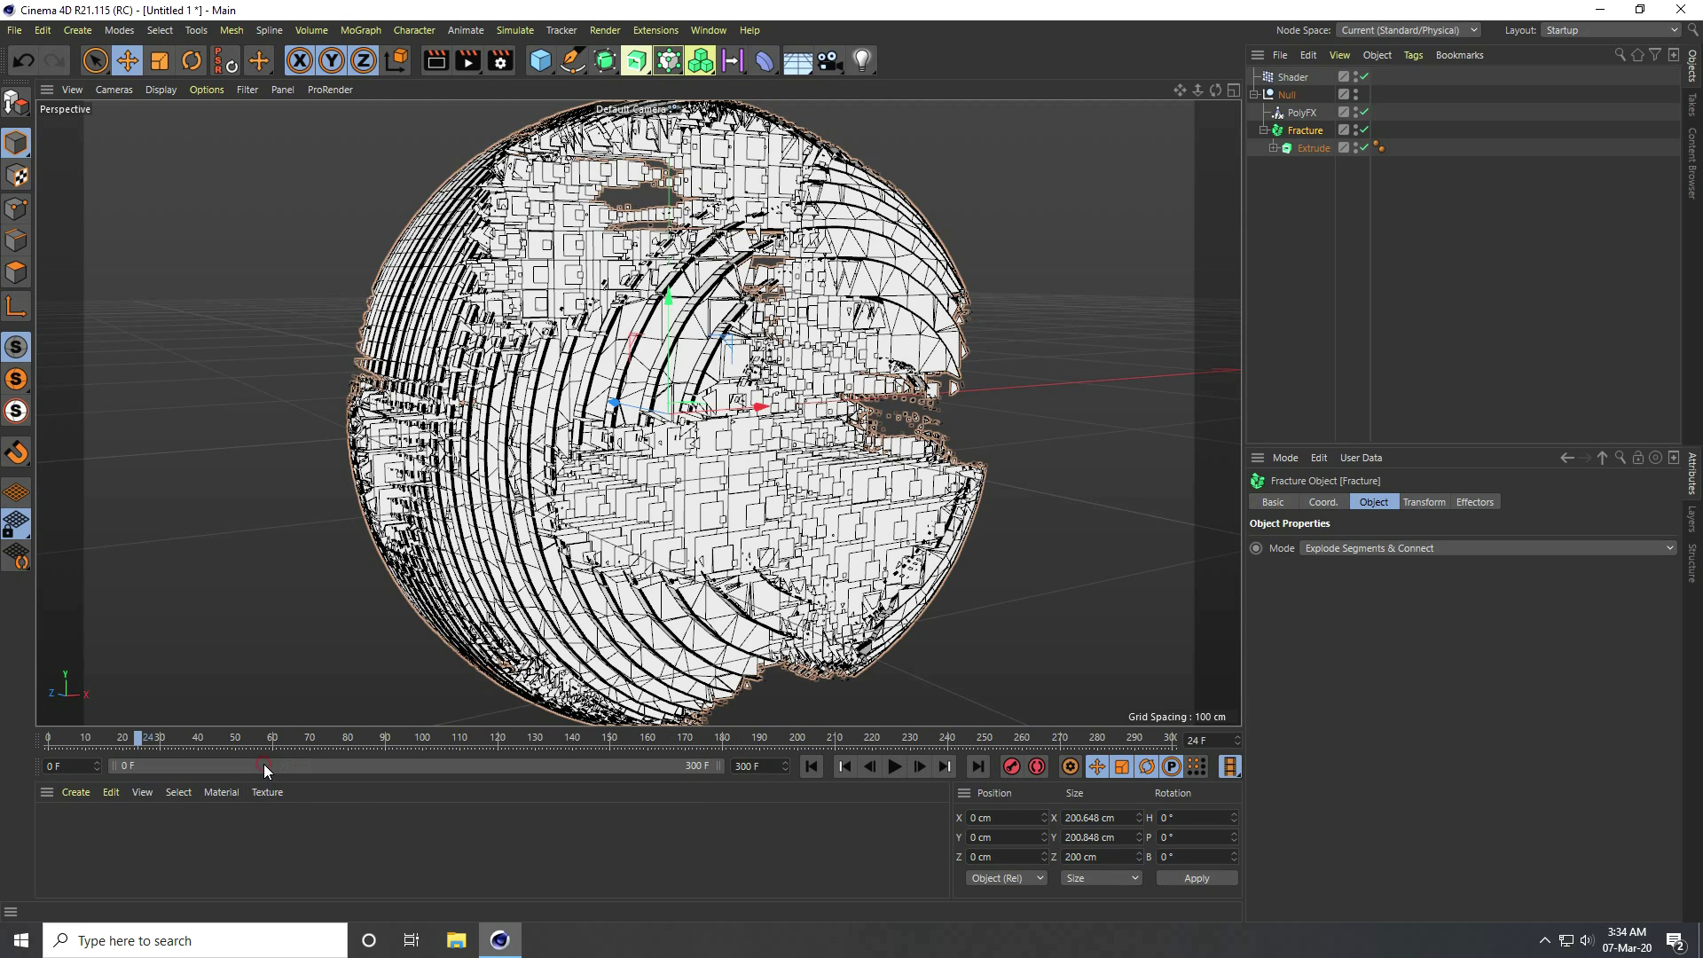
pyautogui.click(813, 766)
pyautogui.click(889, 766)
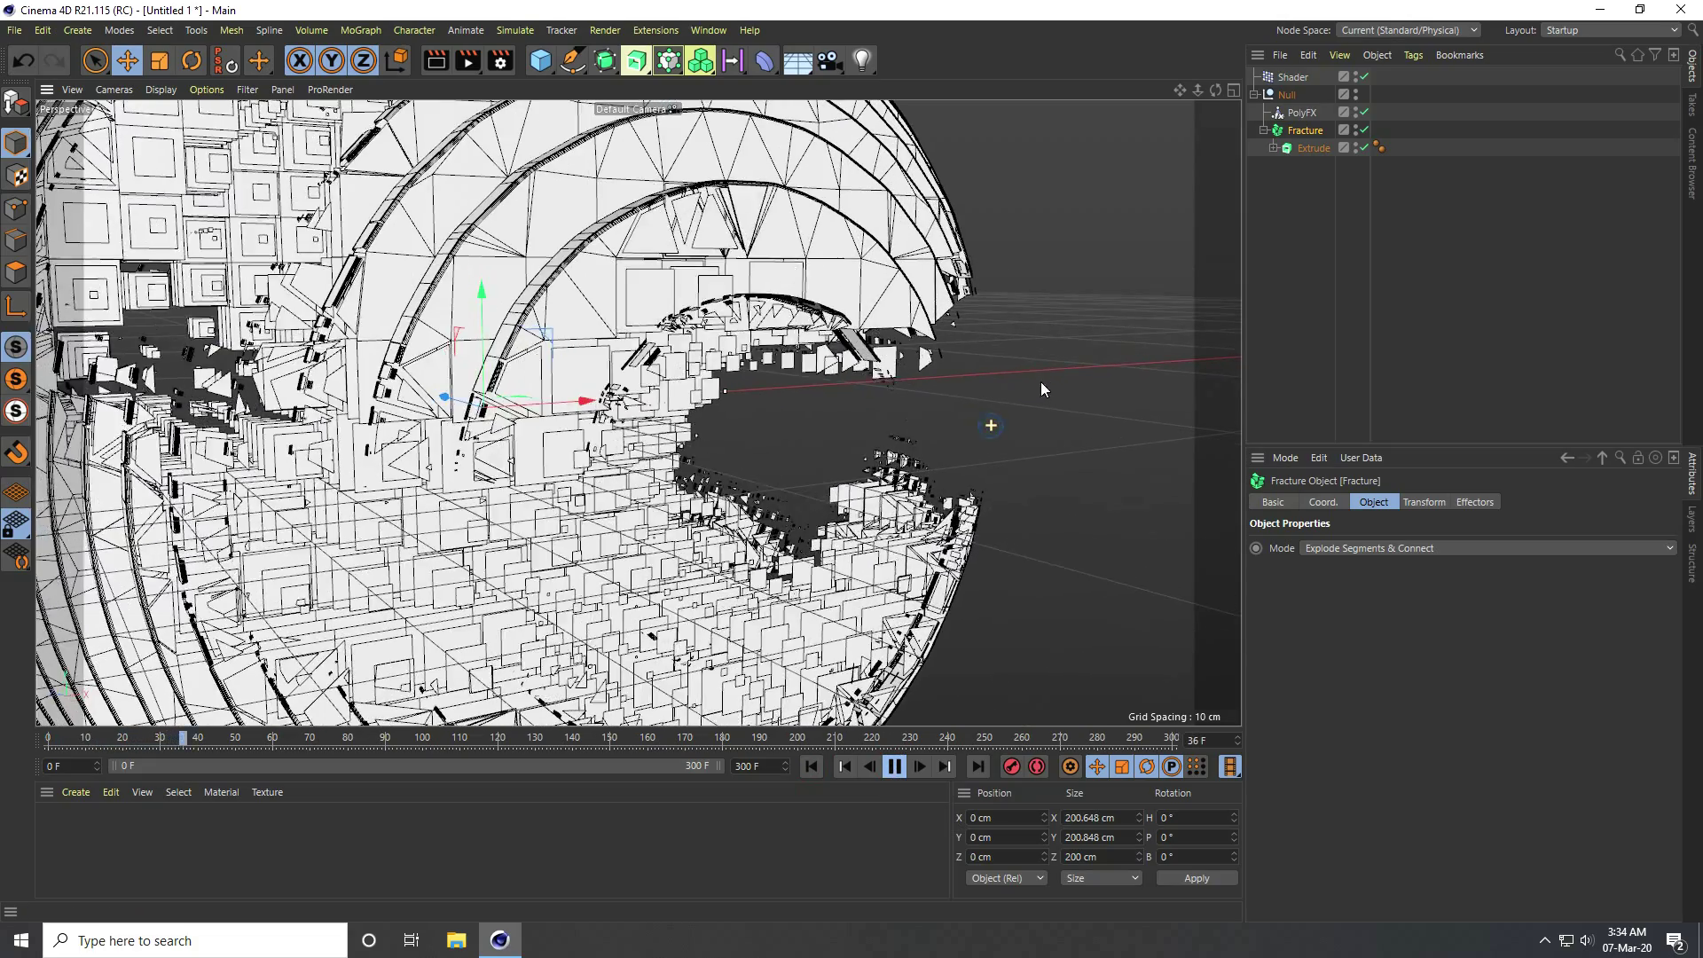
# - Play the longer animation in perspective view and stop at frame 182
pyautogui.middleClick(1041, 381)
pyautogui.press('F1')
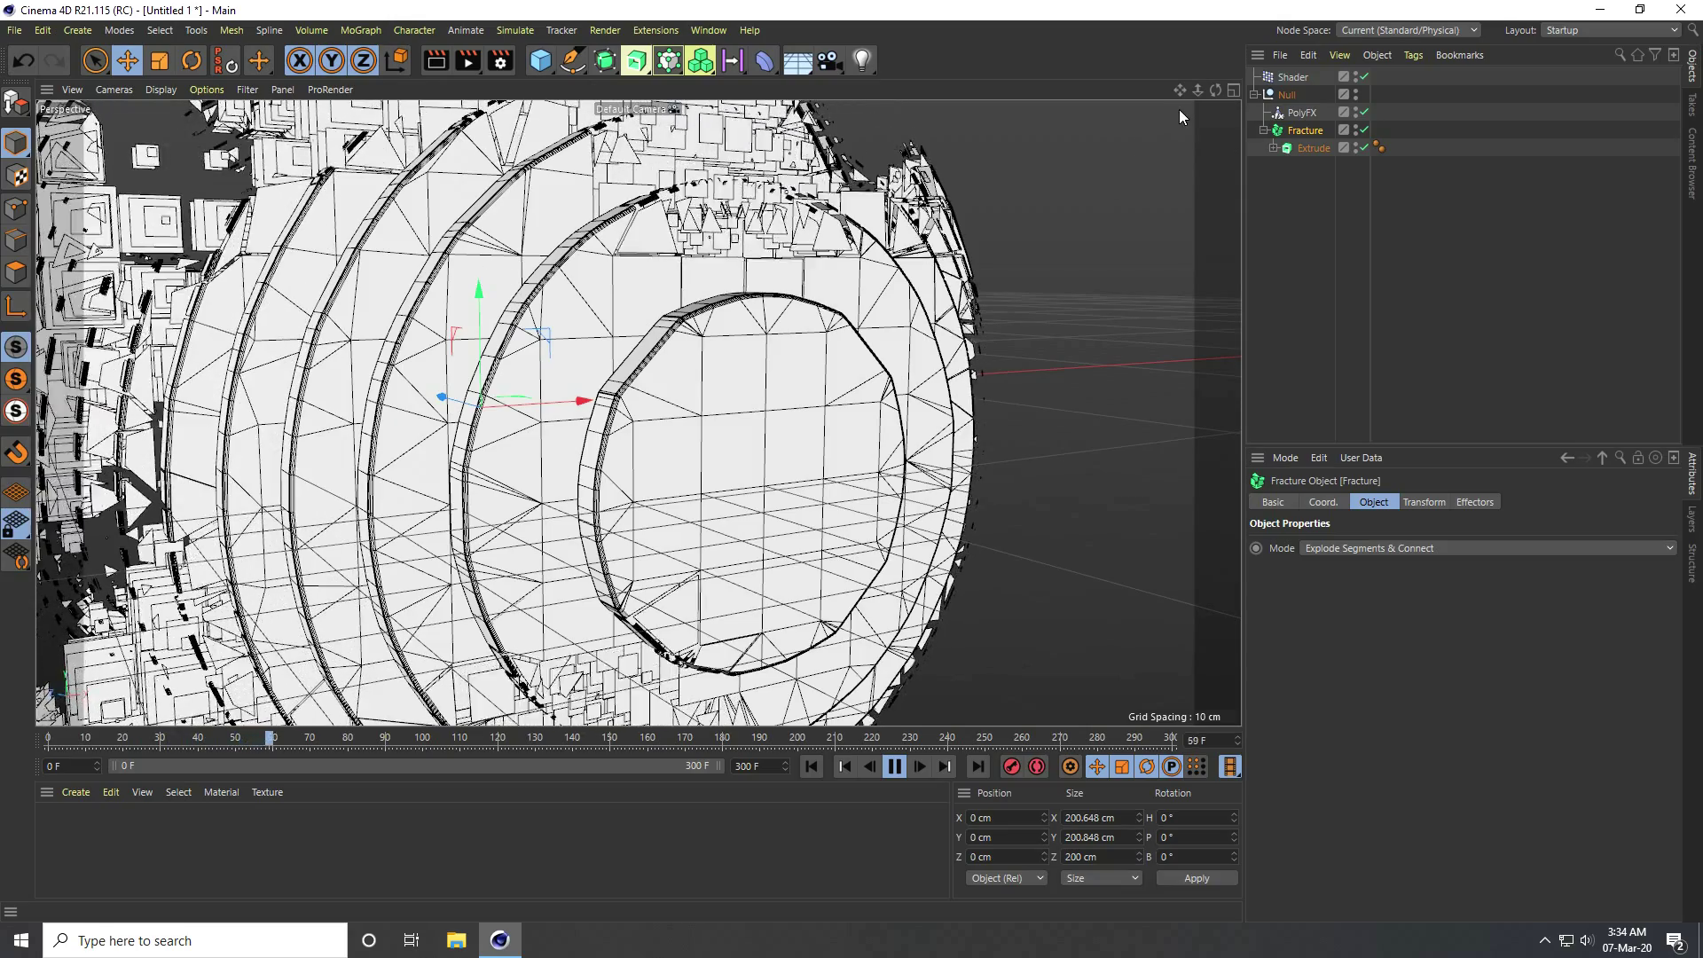
pyautogui.moveTo(1180, 90); pyautogui.dragTo(706, 419)
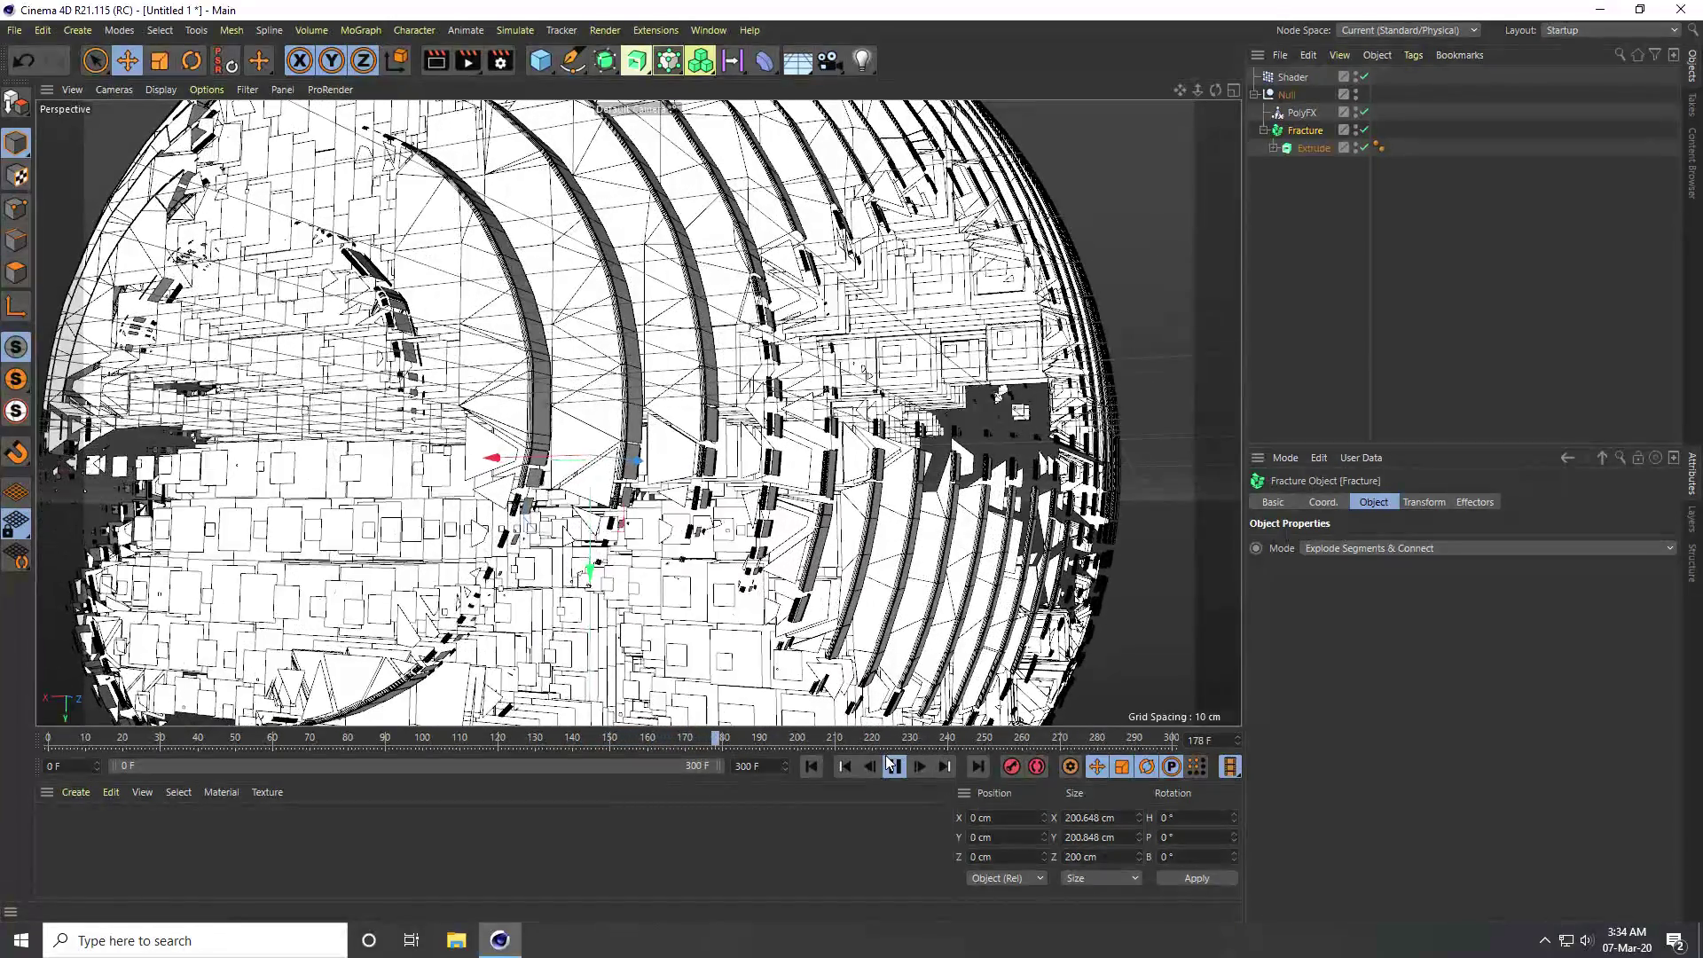
pyautogui.click(886, 761)
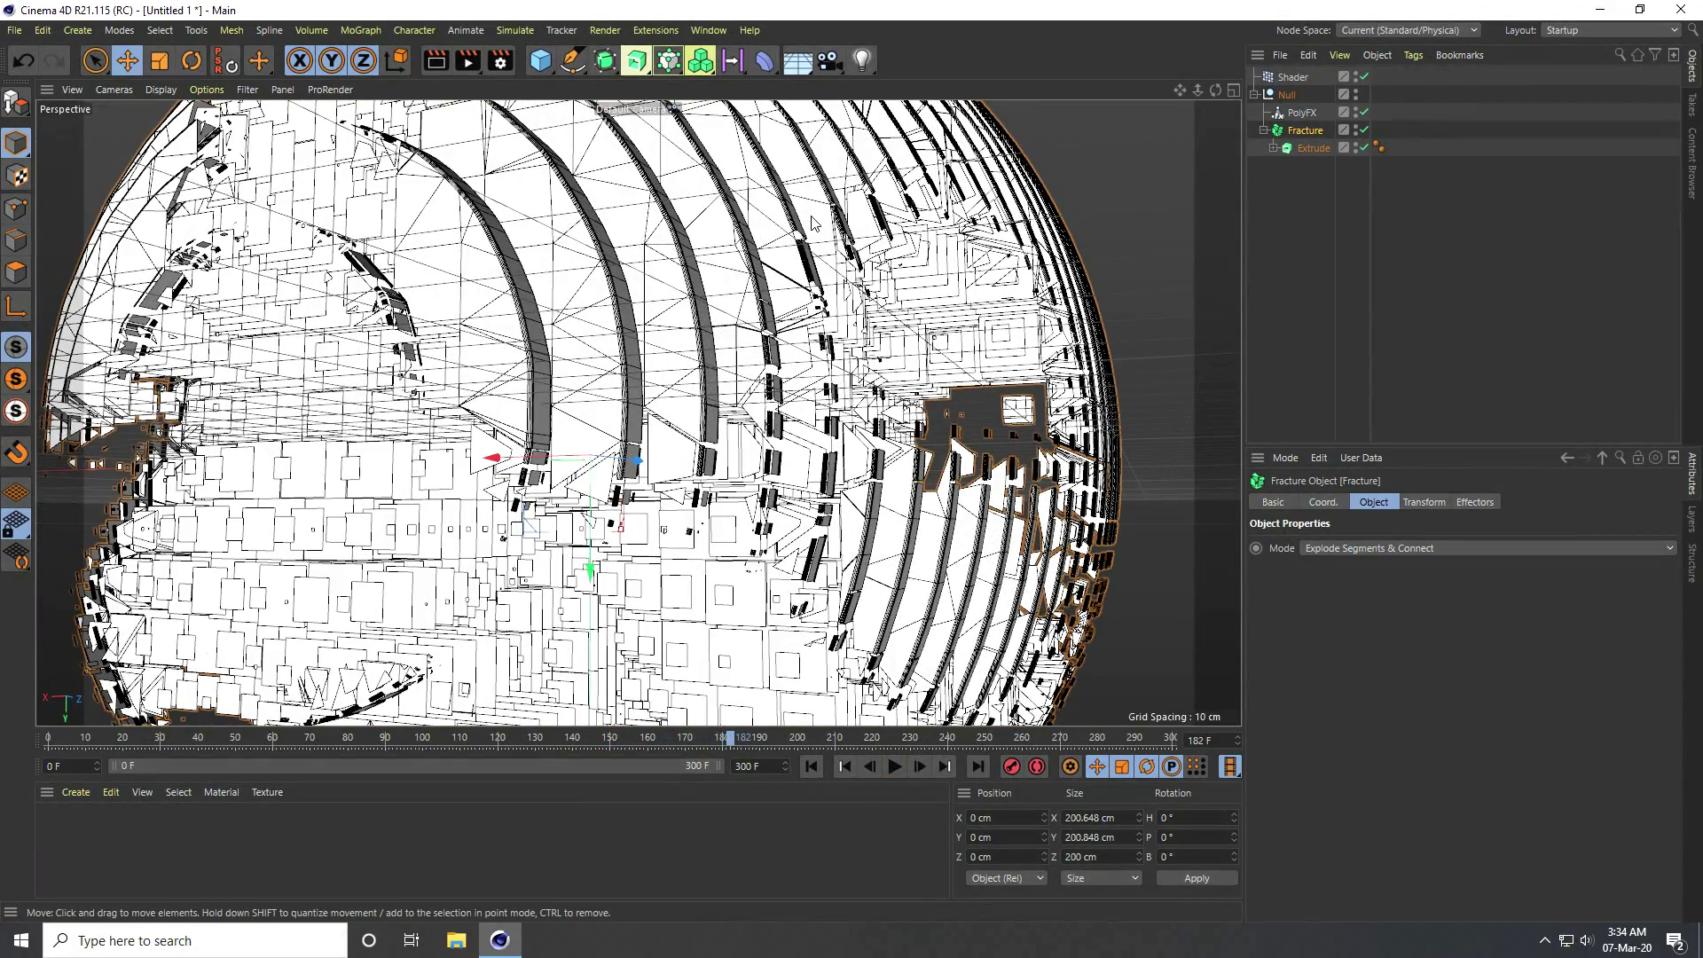
pyautogui.click(606, 61)
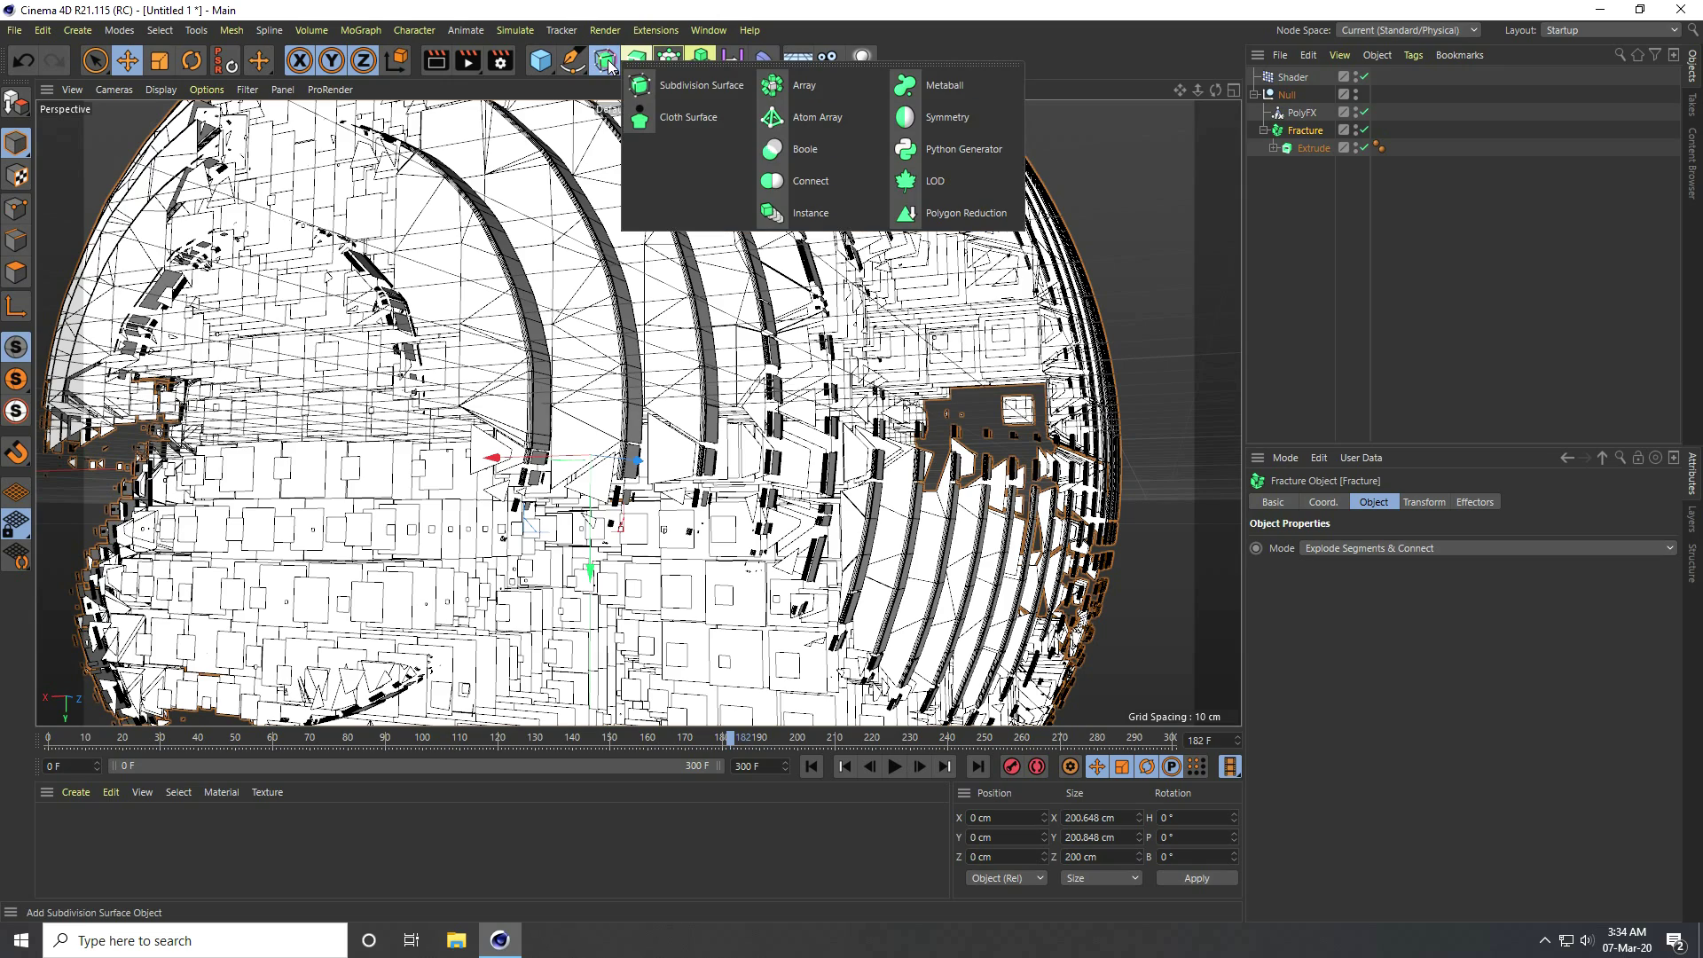
# - Add a Cloth Surface under Fracture and move the Extrude inside it
pyautogui.click(685, 121)
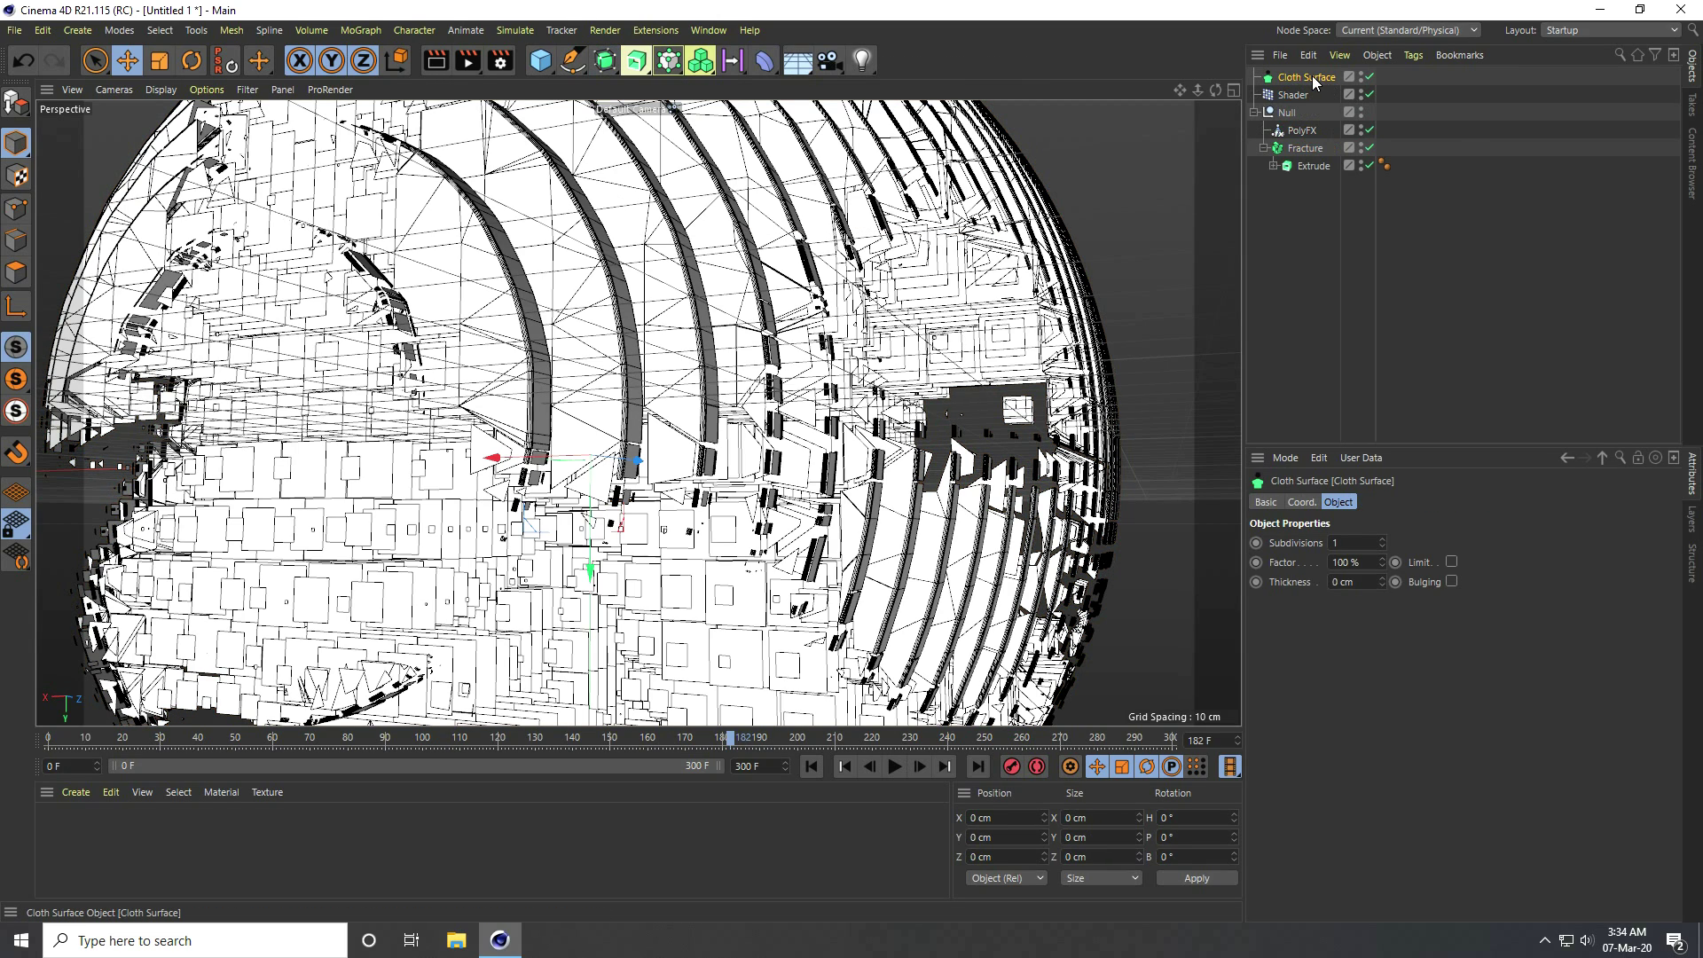
pyautogui.moveTo(1315, 155); pyautogui.dragTo(1325, 157)
pyautogui.click(1312, 167)
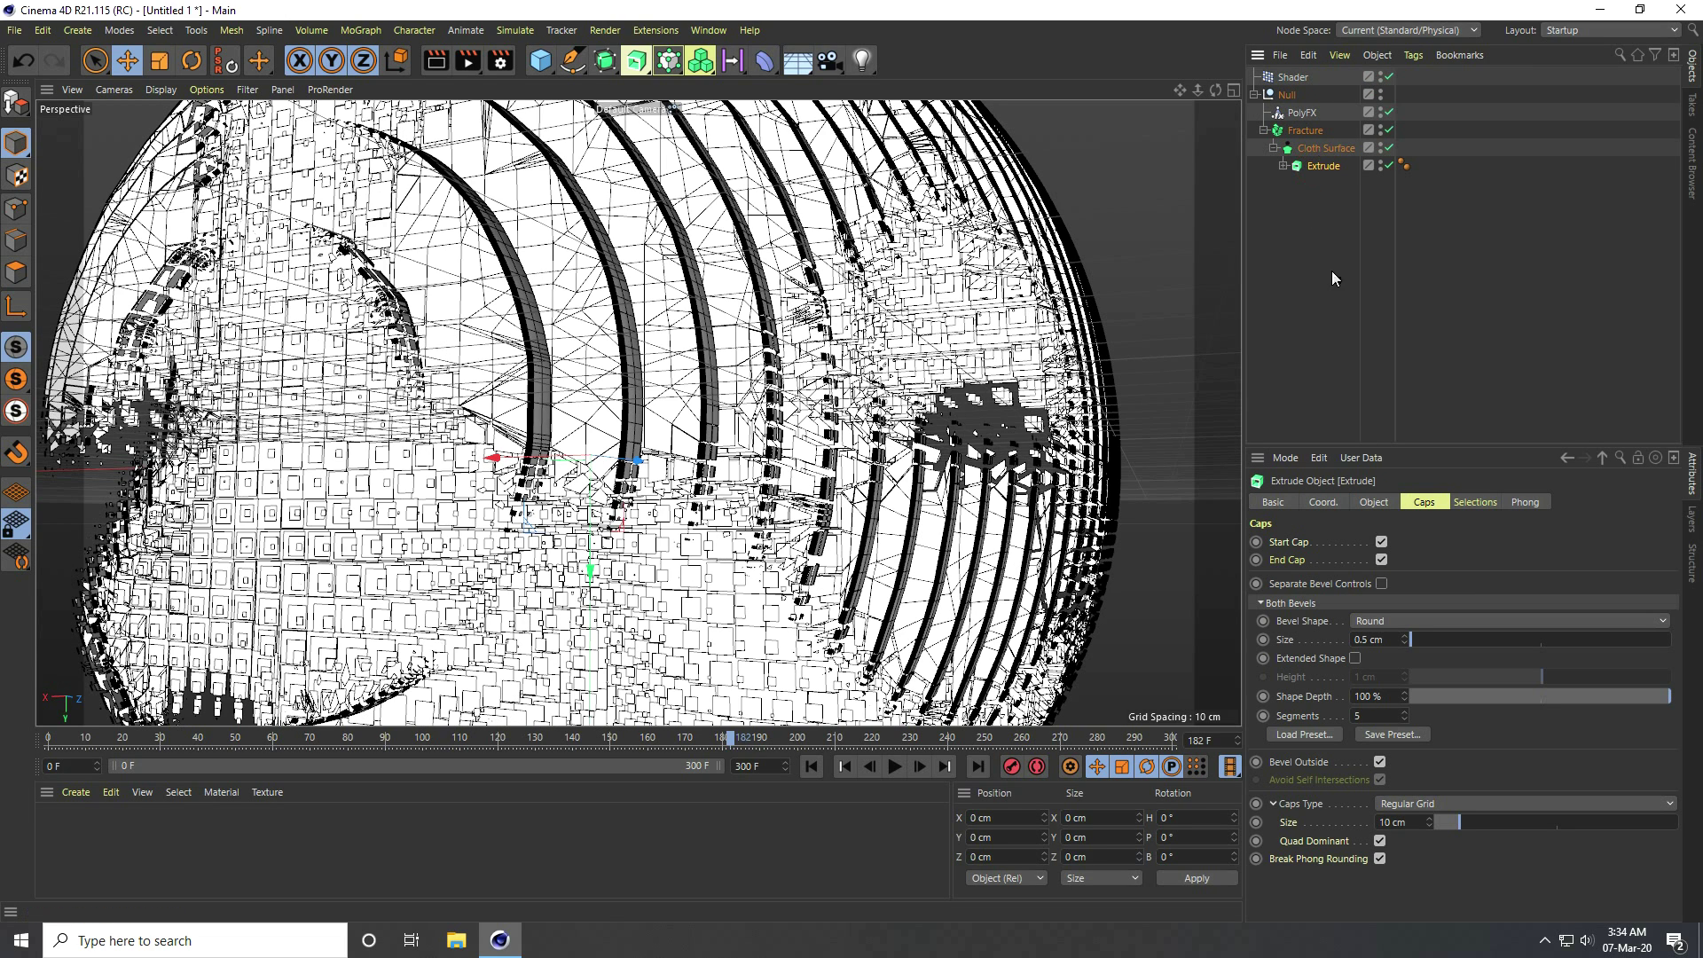
pyautogui.scroll(2, 307, 531)
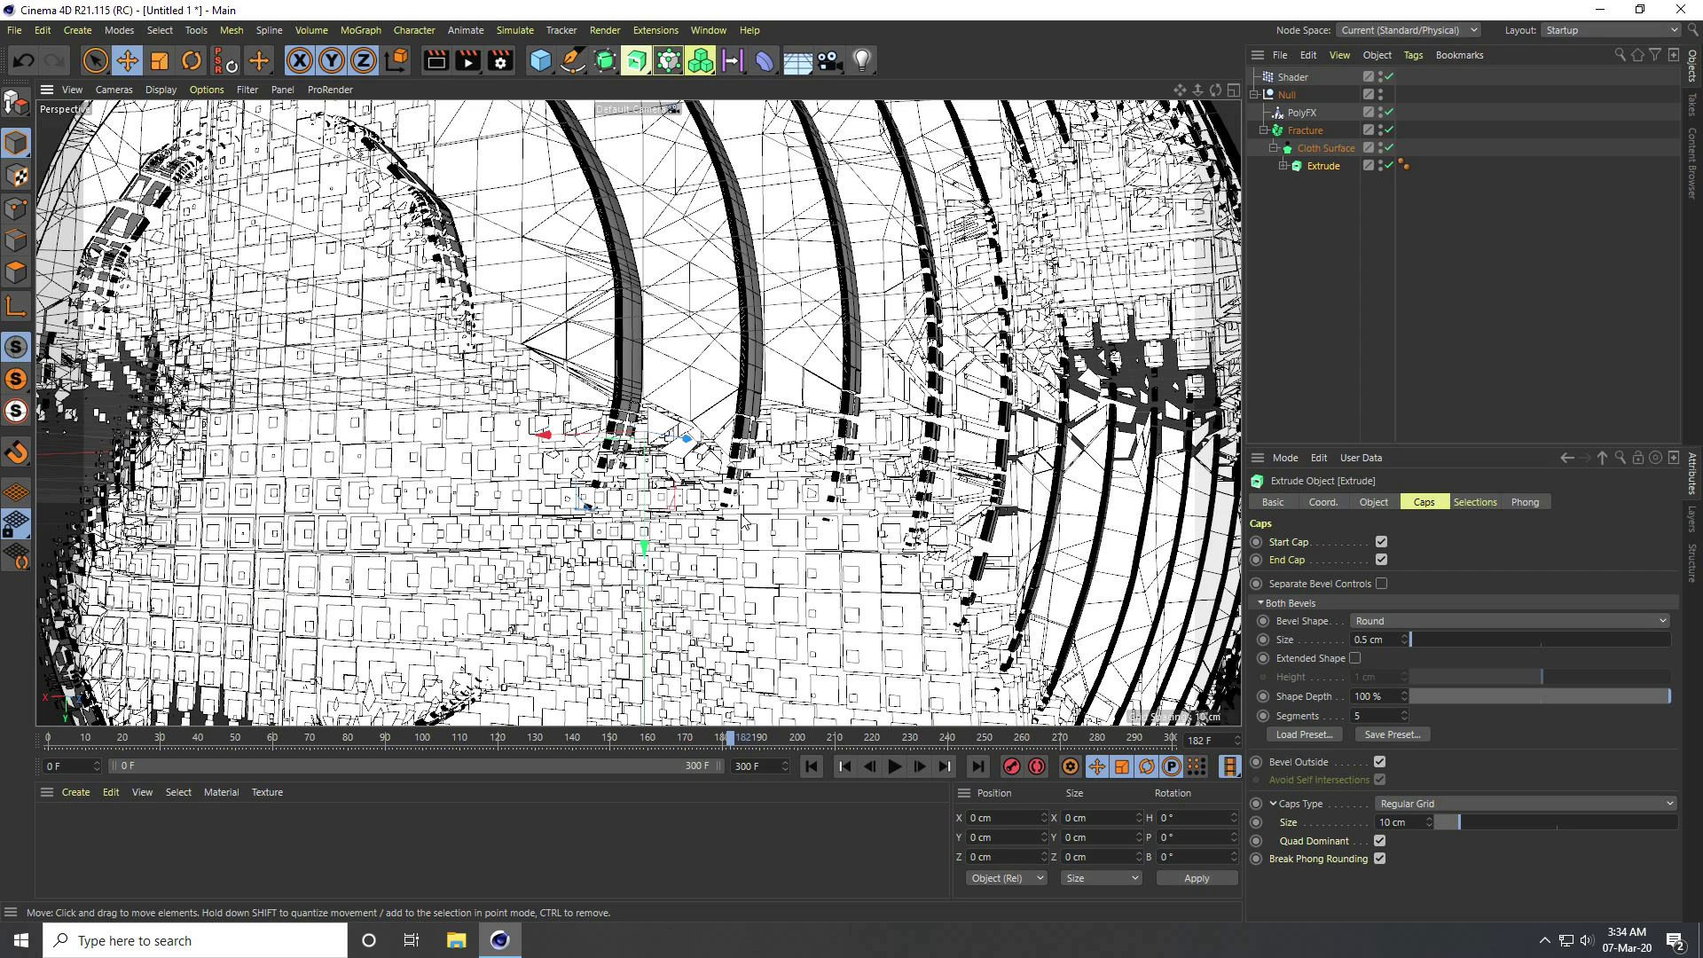
# - Set the Cloth Surface to 0 subdivisions and 1 cm thickness, then inspect the thickened pieces
pyautogui.click(1326, 149)
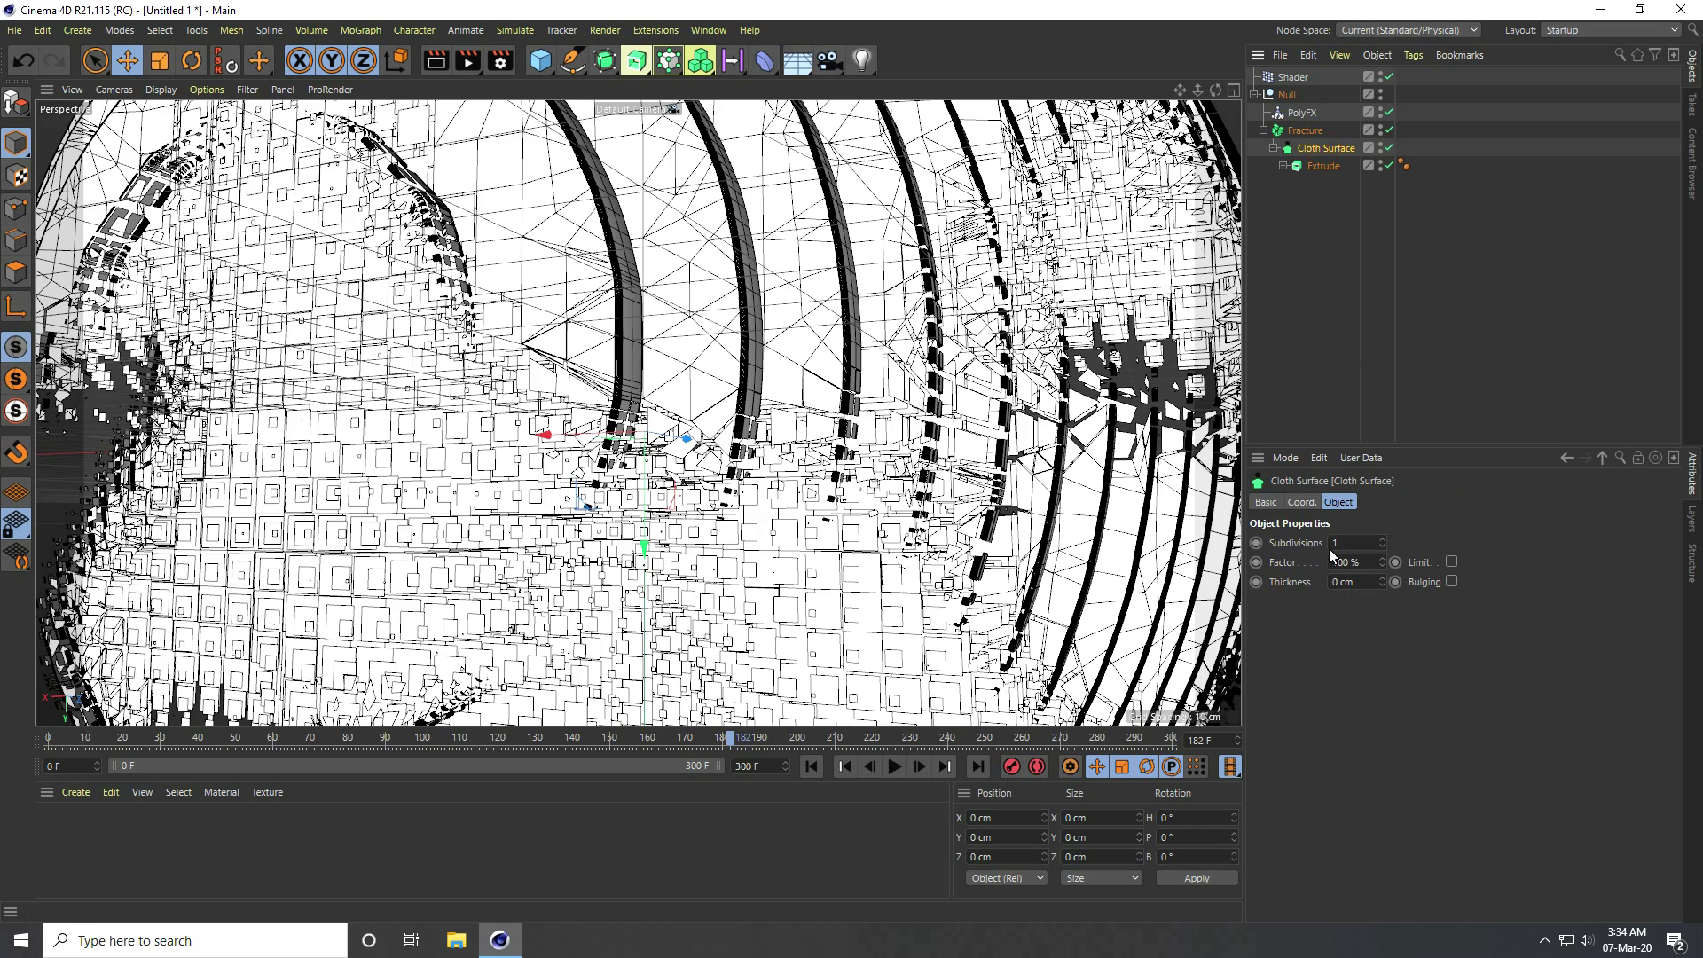
pyautogui.click(1382, 547)
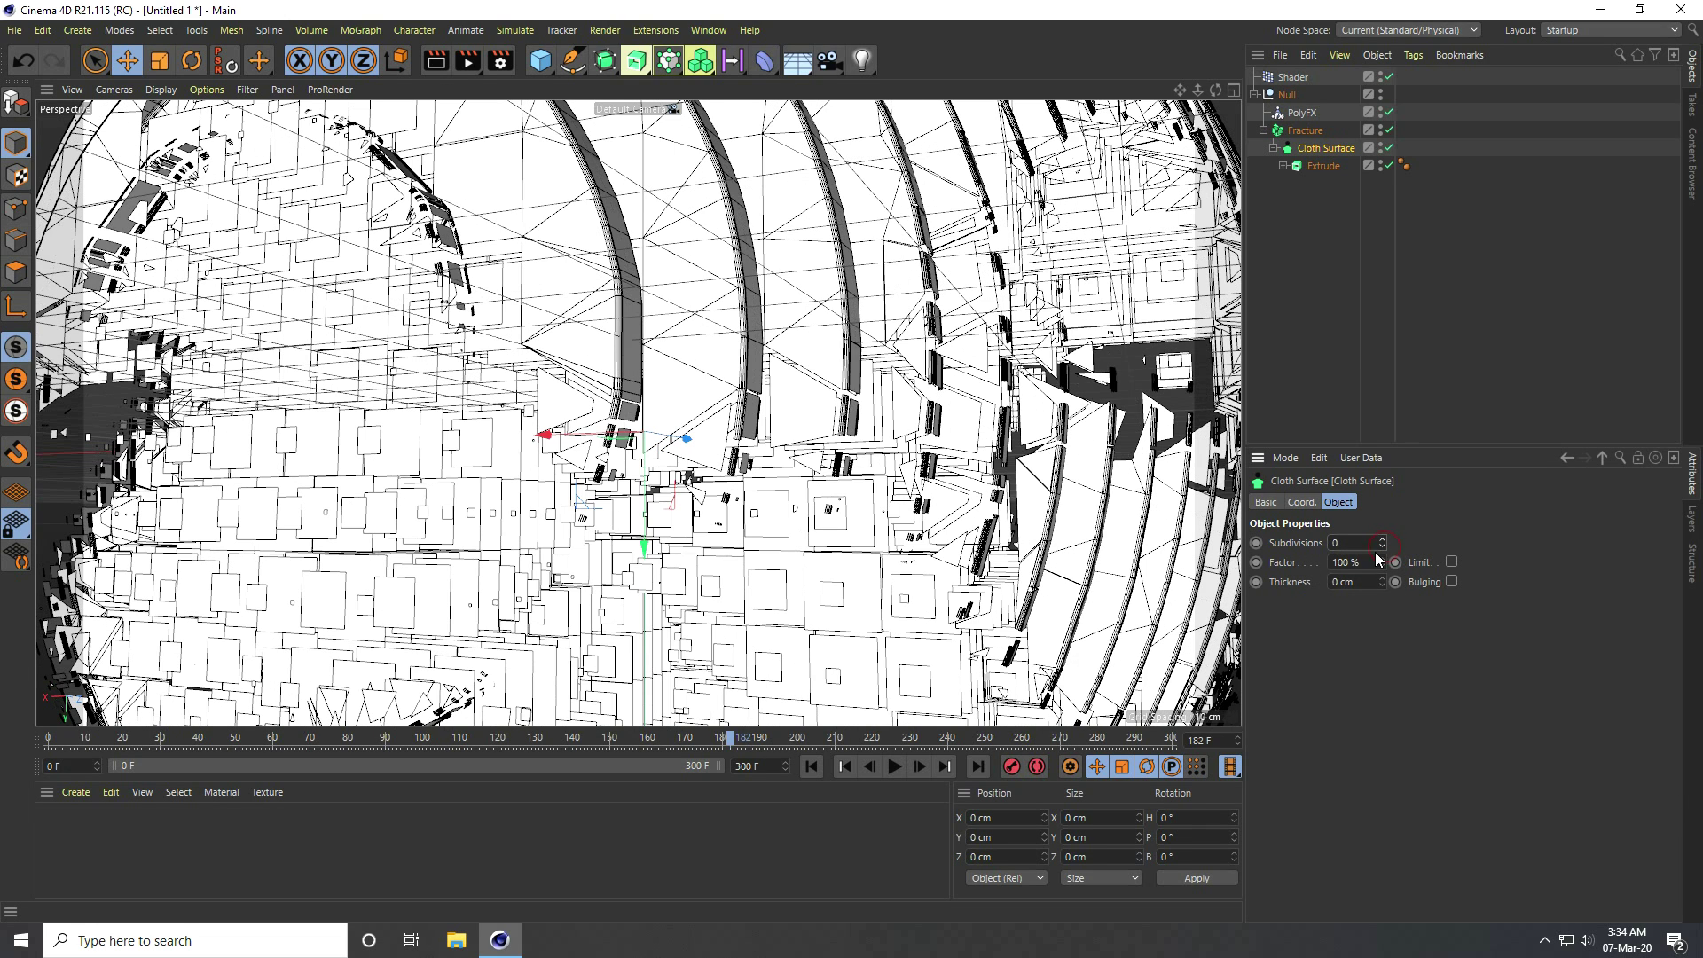
pyautogui.click(1383, 578)
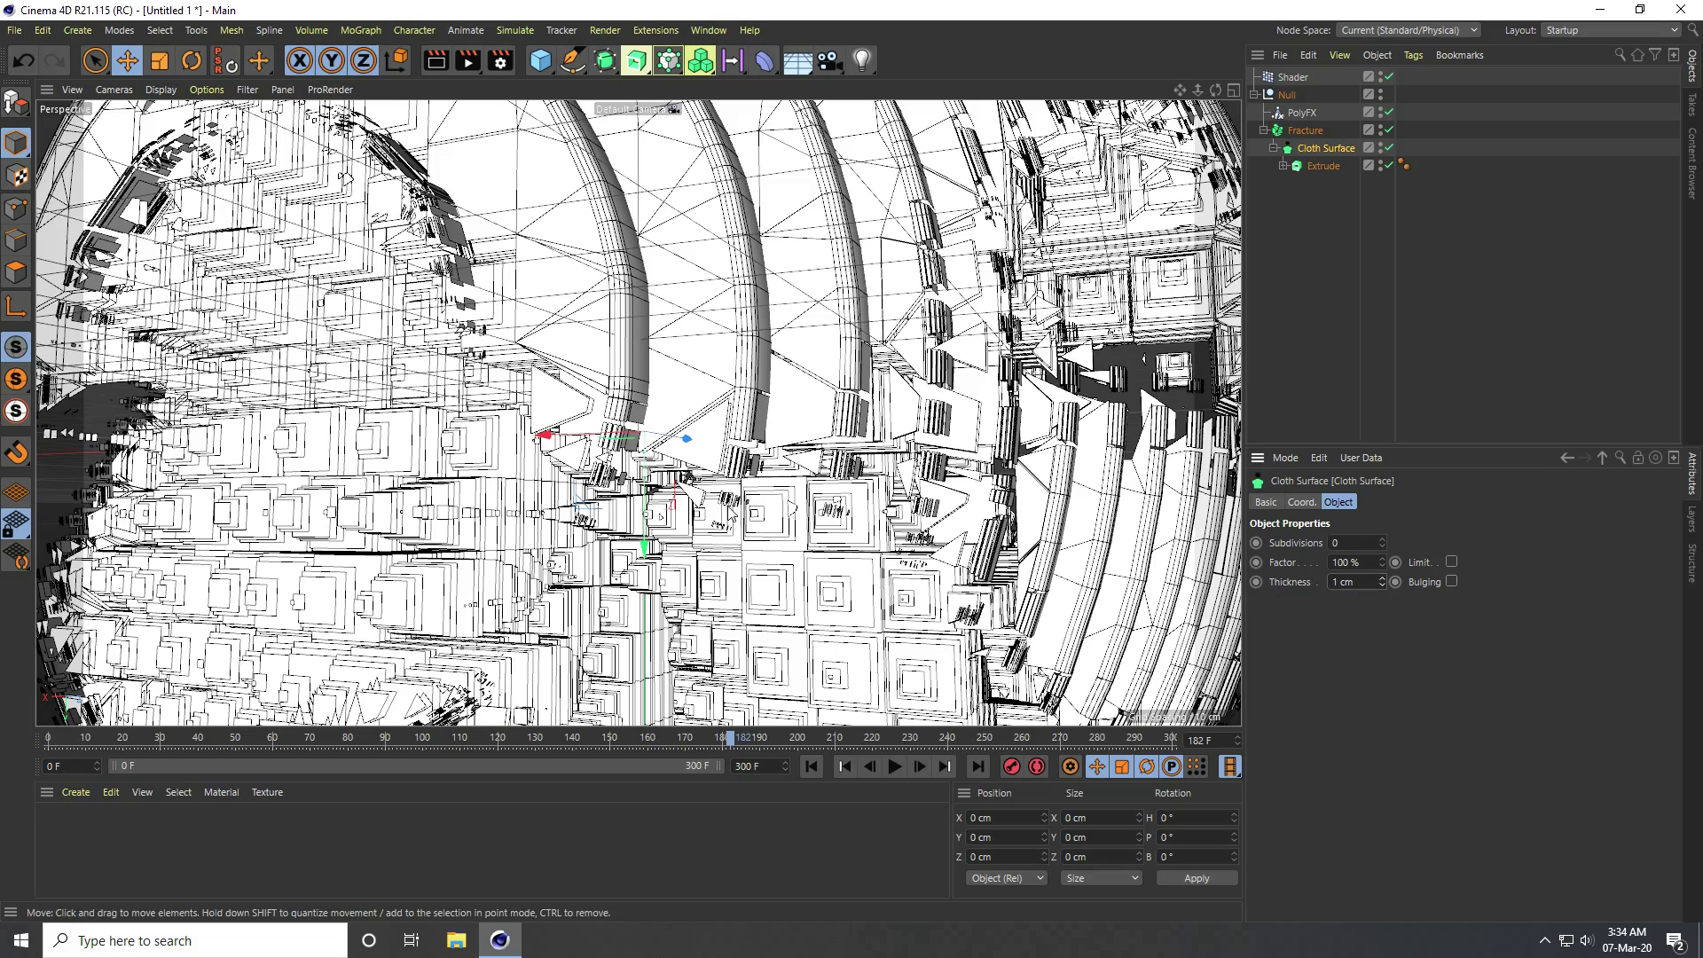
pyautogui.keyDown('alt'); pyautogui.moveTo(881, 464); pyautogui.dragTo(501, 477); pyautogui.keyUp('alt')
pyautogui.moveTo(1217, 92); pyautogui.dragTo(854, 468)
pyautogui.moveTo(1179, 89); pyautogui.dragTo(1283, 71)
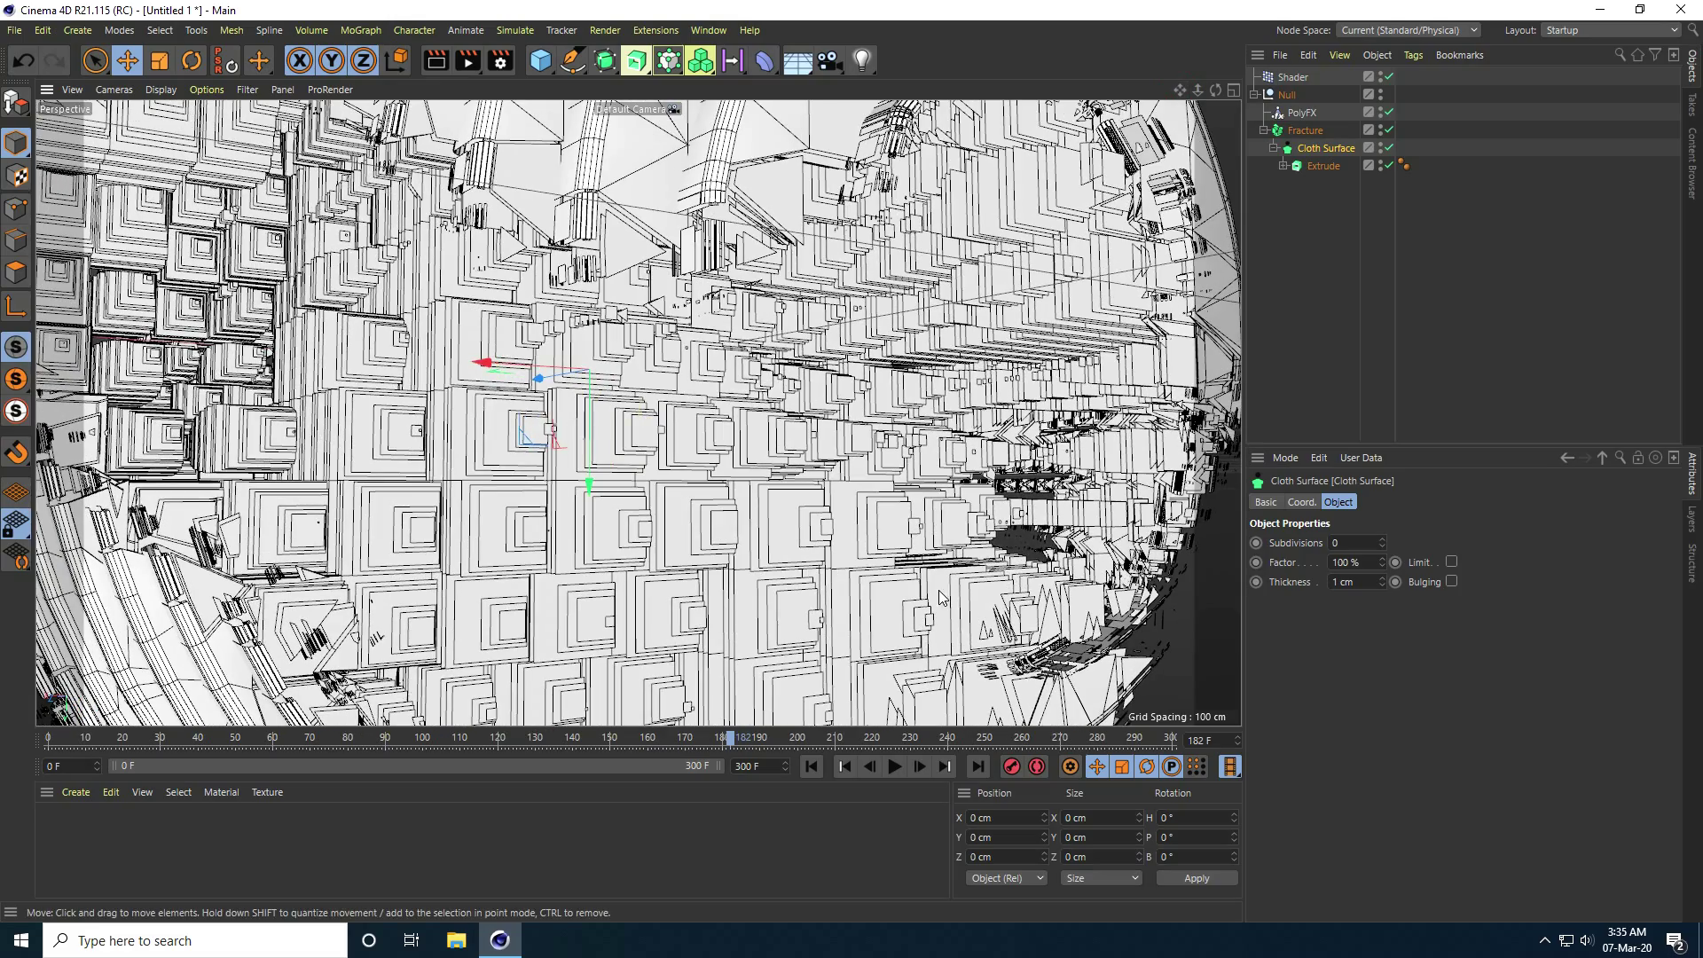
pyautogui.click(812, 769)
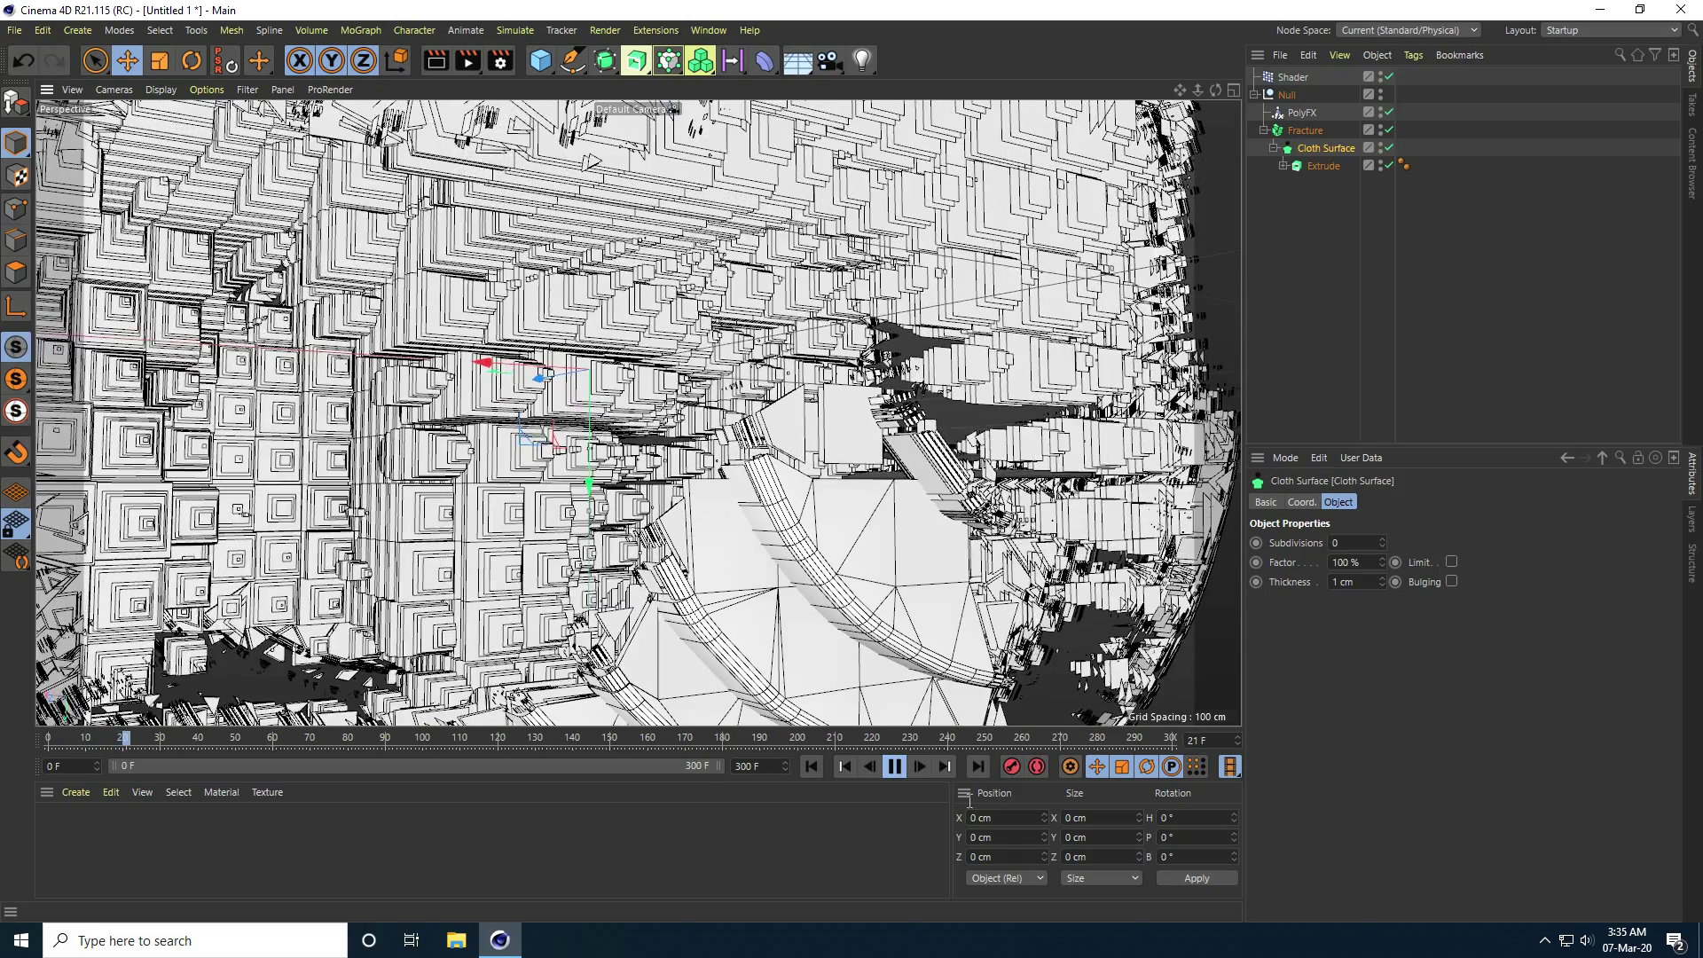
pyautogui.click(895, 767)
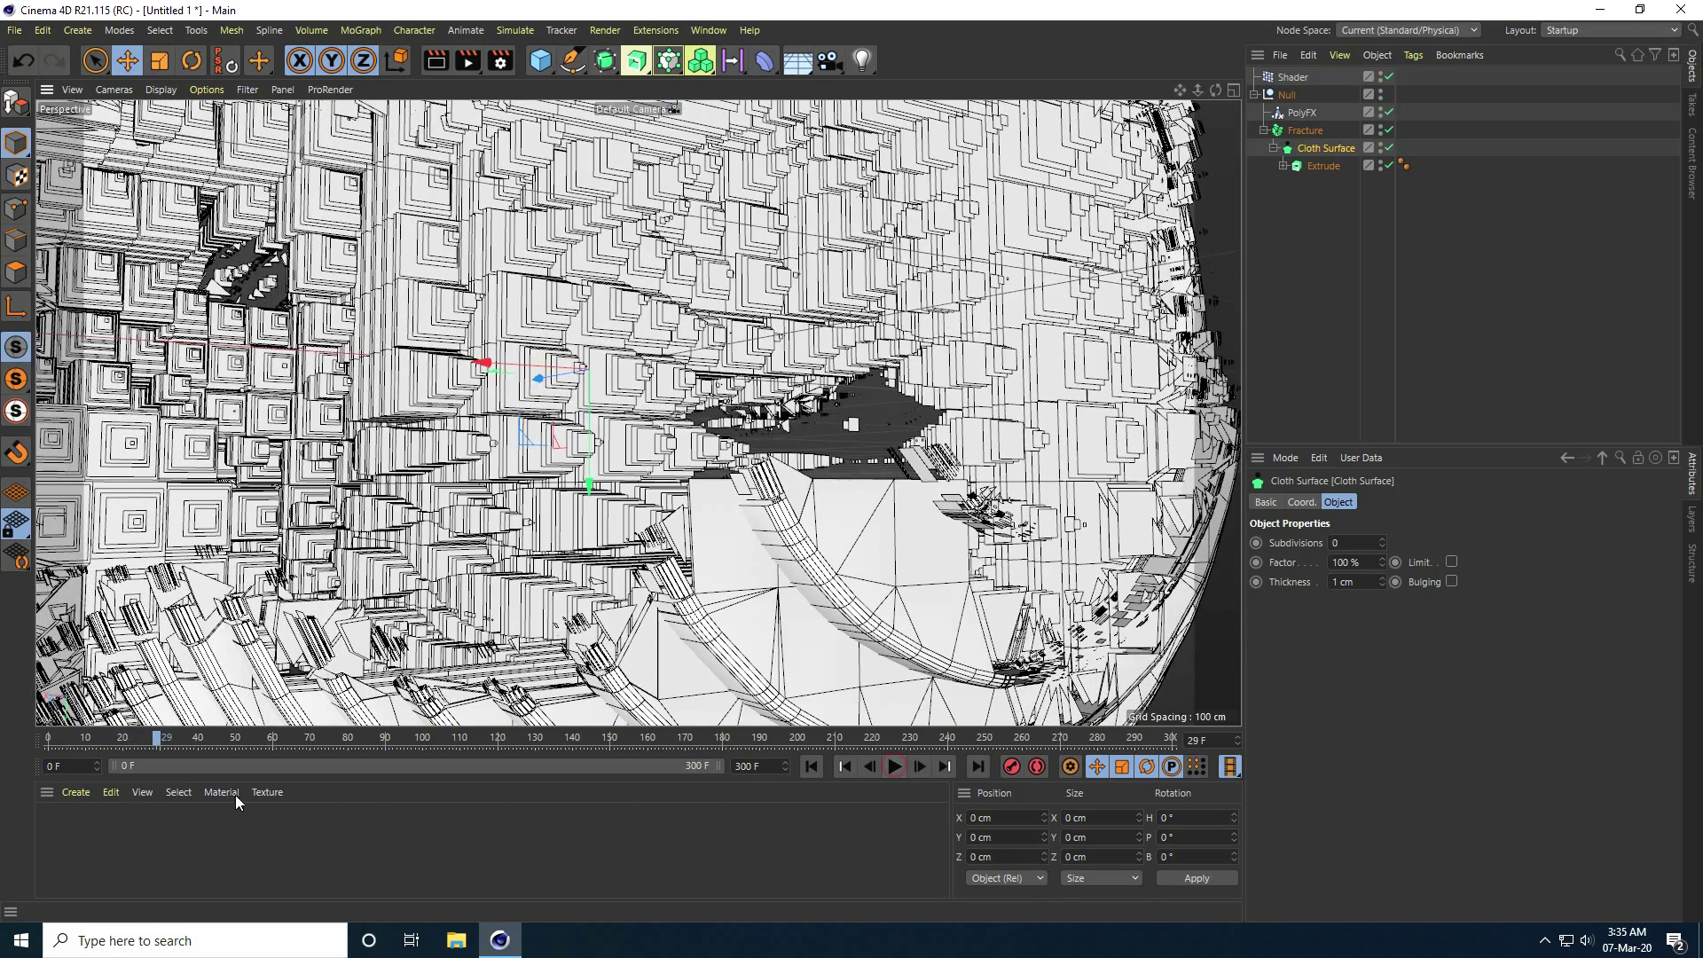
# - Load the MercyMat materials and apply the yellow material to the Extrude
pyautogui.click(77, 795)
pyautogui.click(111, 680)
pyautogui.click(209, 169)
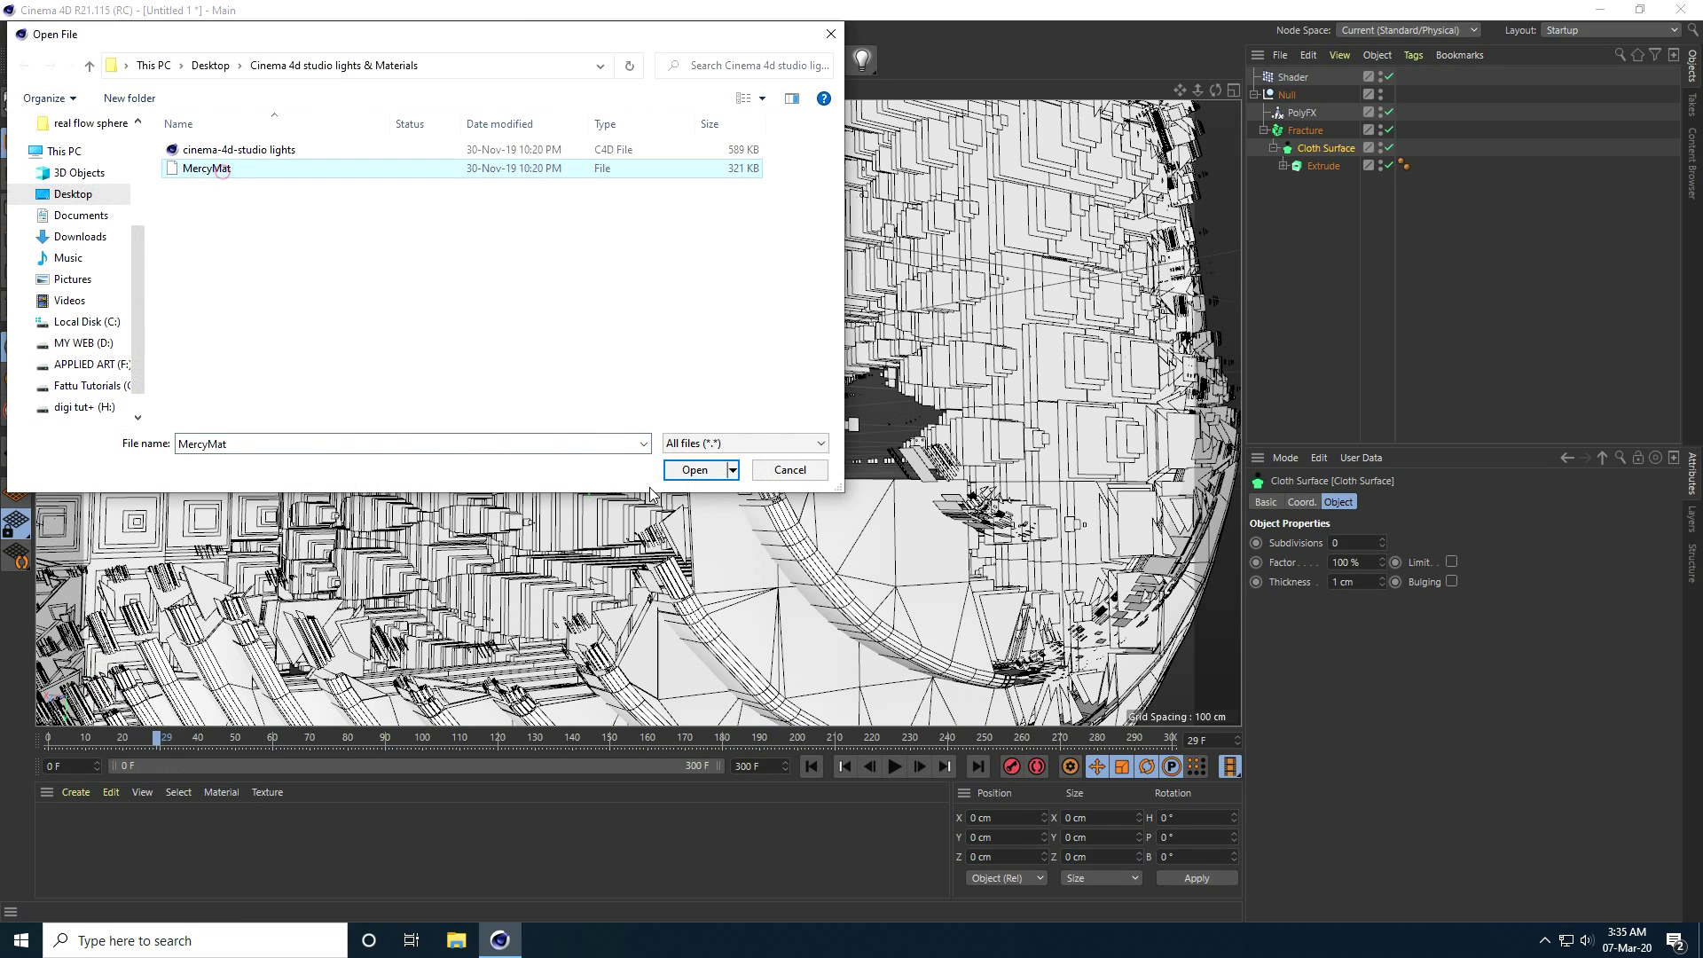
pyautogui.click(695, 470)
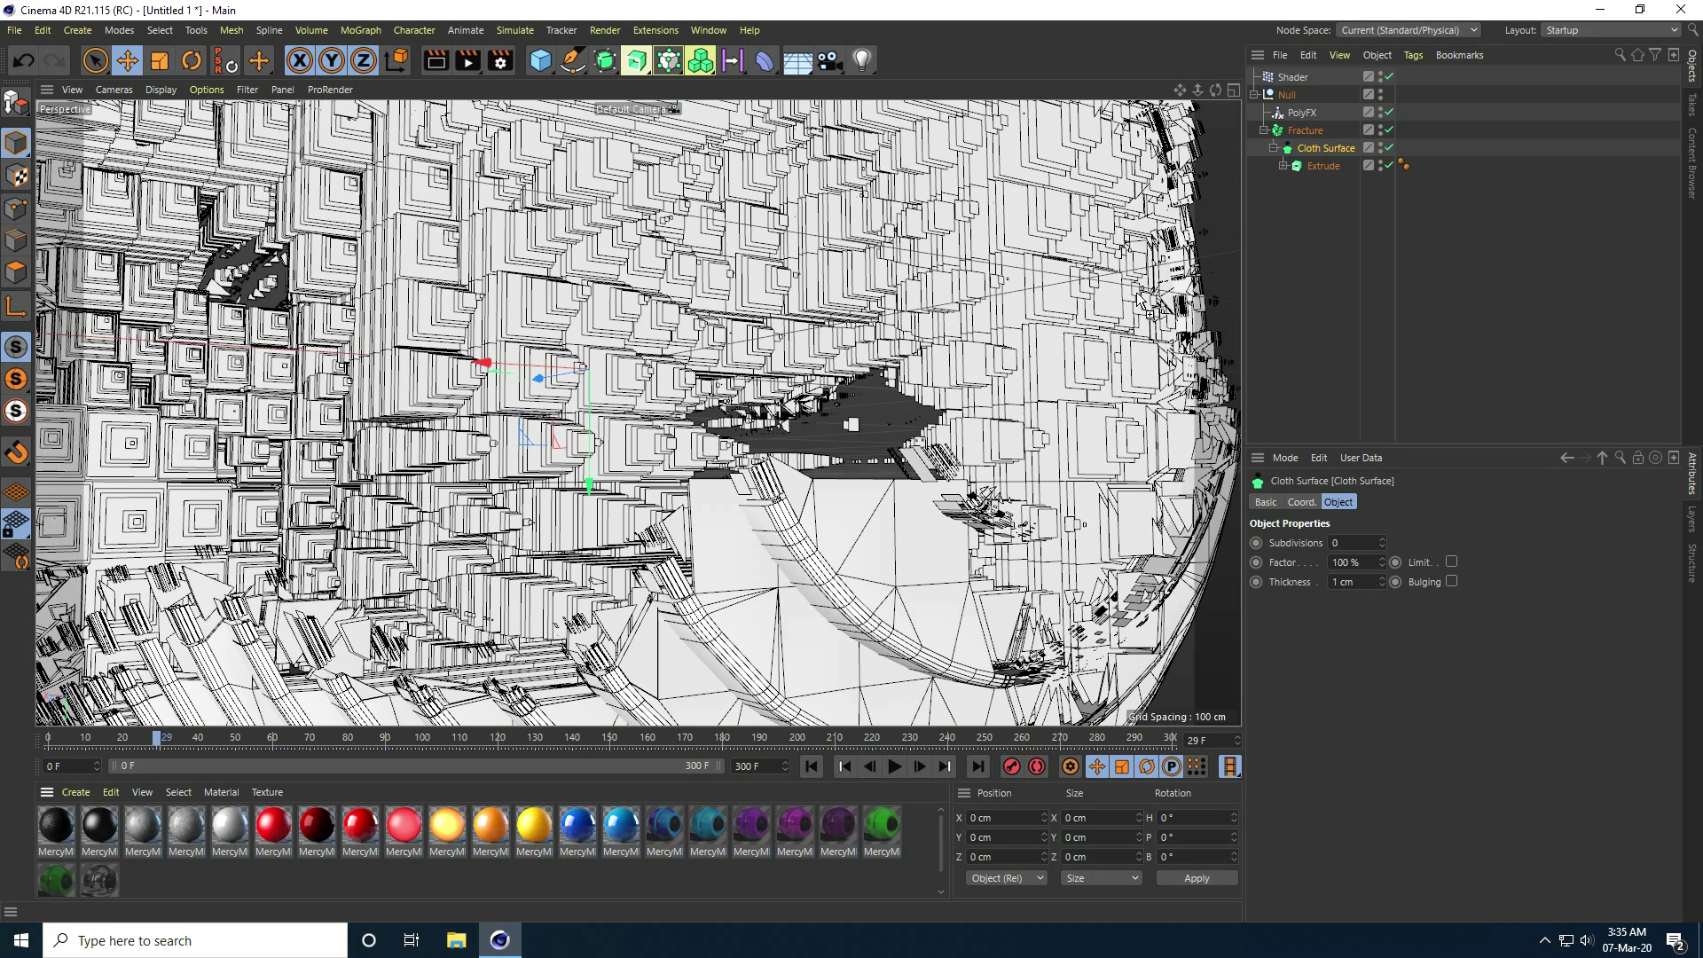
pyautogui.moveTo(1341, 167); pyautogui.dragTo(1341, 167)
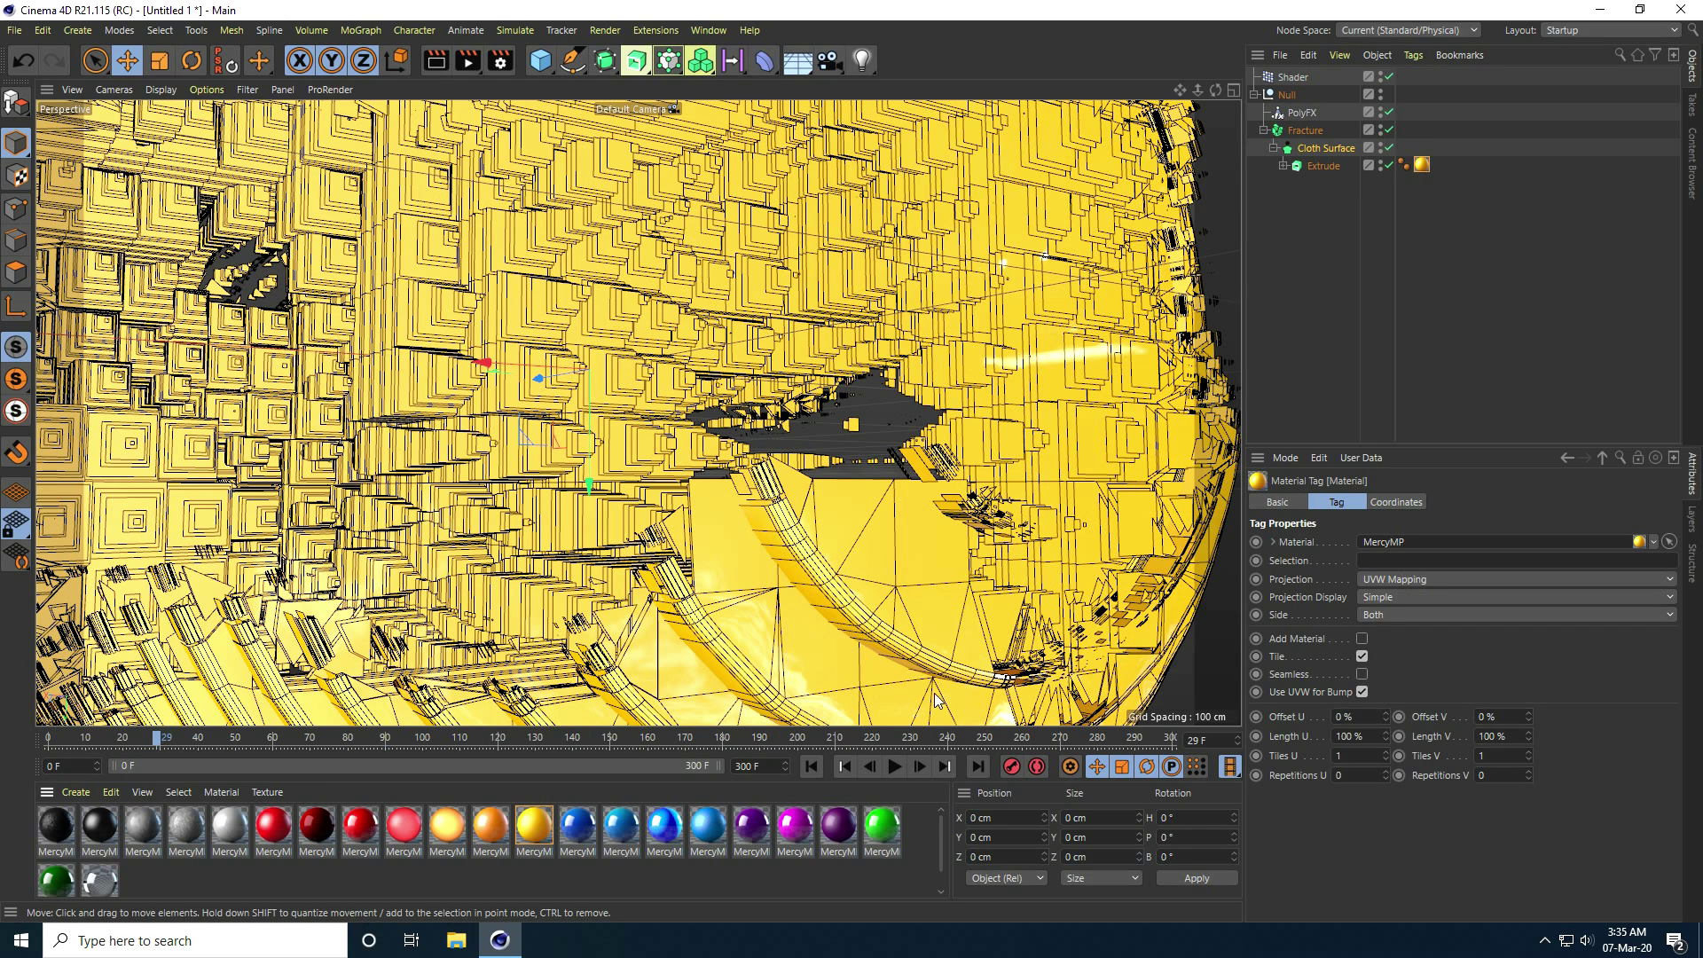
# - Replay the animation from frame 0, stopping at frame 45 to review the yellow rings
pyautogui.click(813, 767)
pyautogui.click(892, 768)
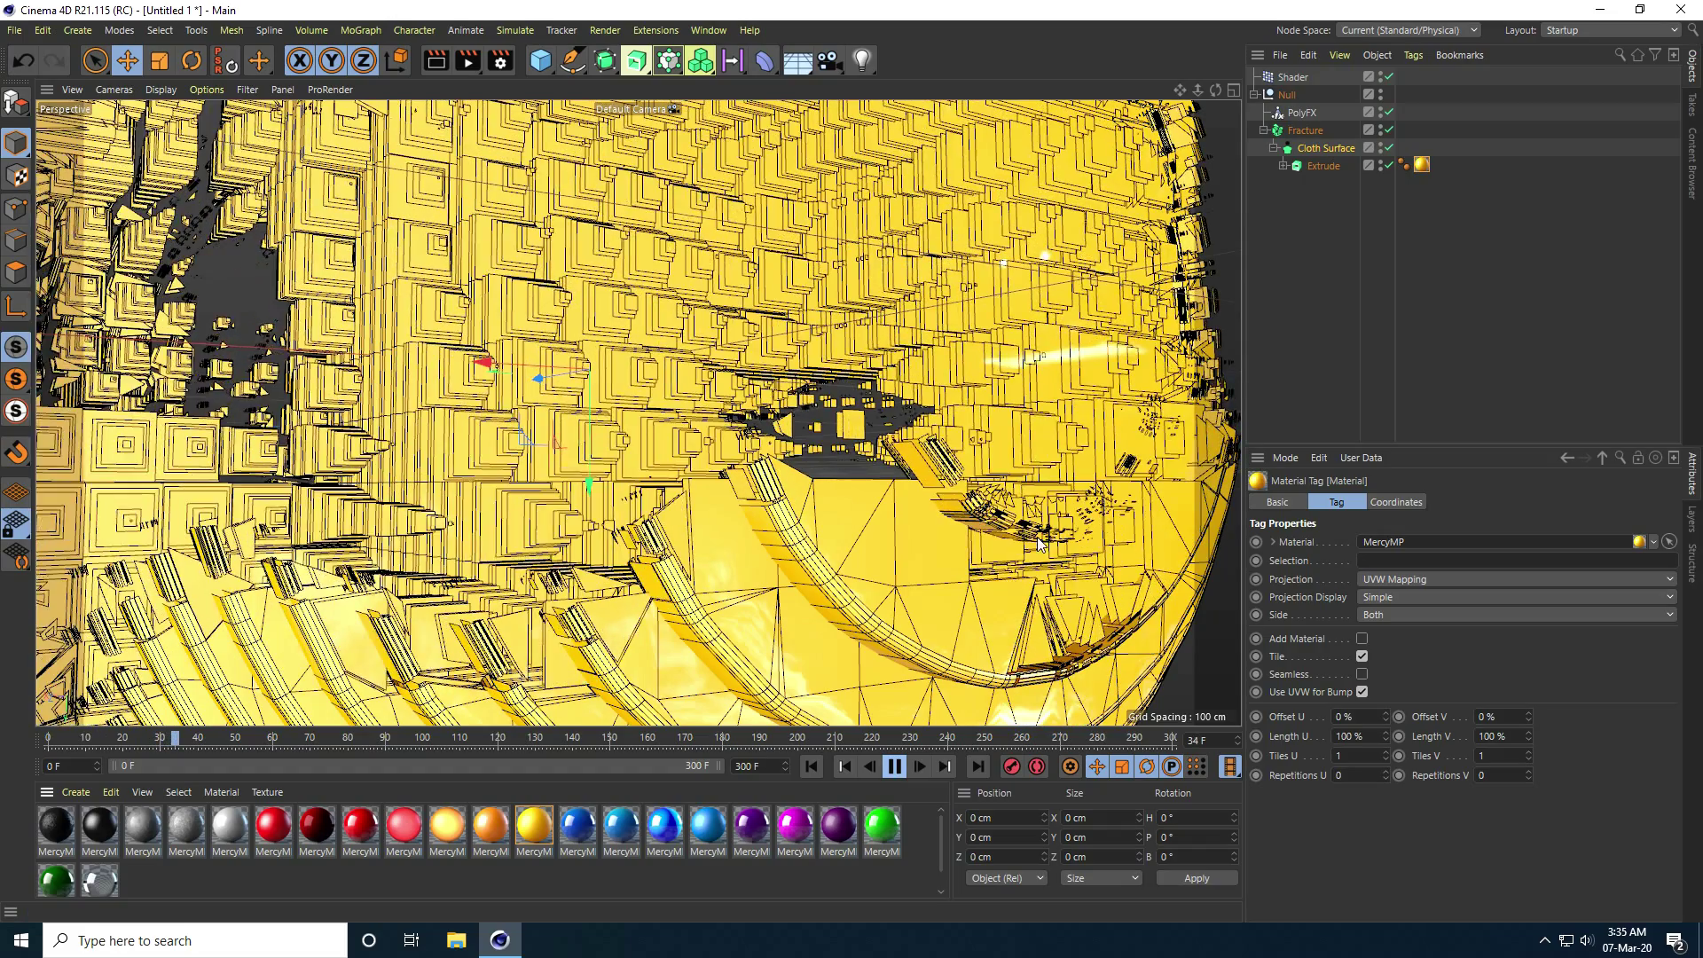
pyautogui.click(895, 766)
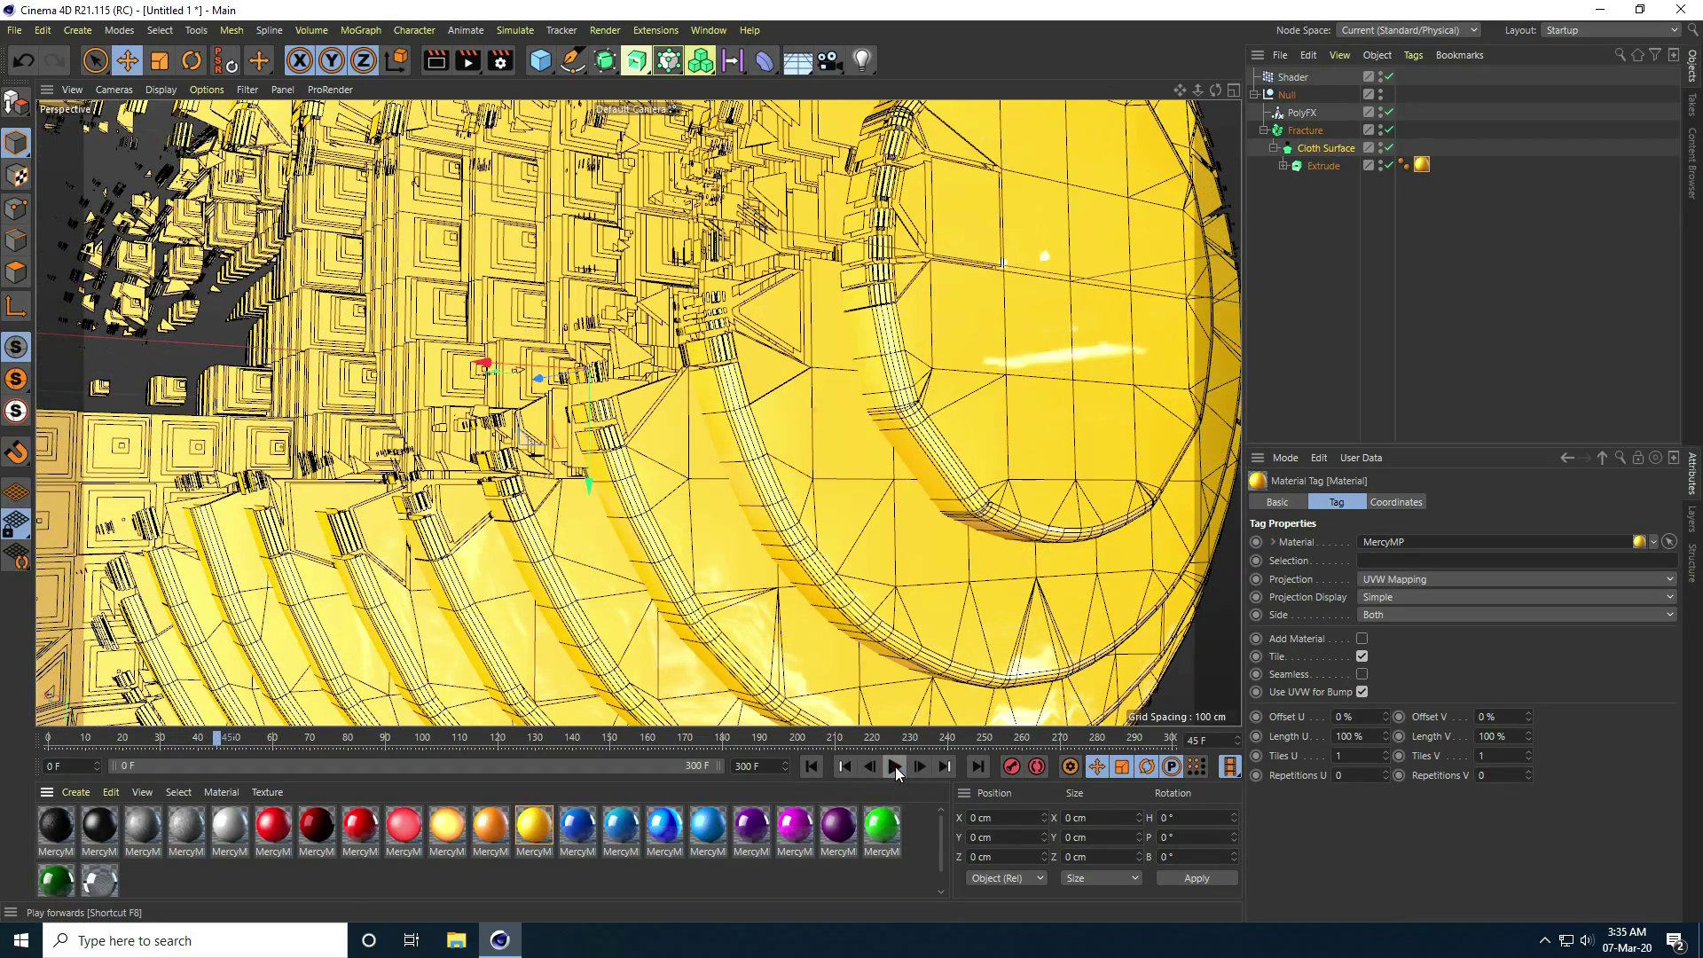
pyautogui.moveTo(689, 431)
pyautogui.keyDown('alt'); pyautogui.mouseDown()
pyautogui.moveTo(625, 461)
pyautogui.moveTo(578, 536)
pyautogui.moveTo(621, 443)
pyautogui.mouseUp(); pyautogui.keyUp('alt')
pyautogui.click(1253, 94)
# - Add a Vibrate animation tag to the Null holding the sphere
pyautogui.click(1285, 93)
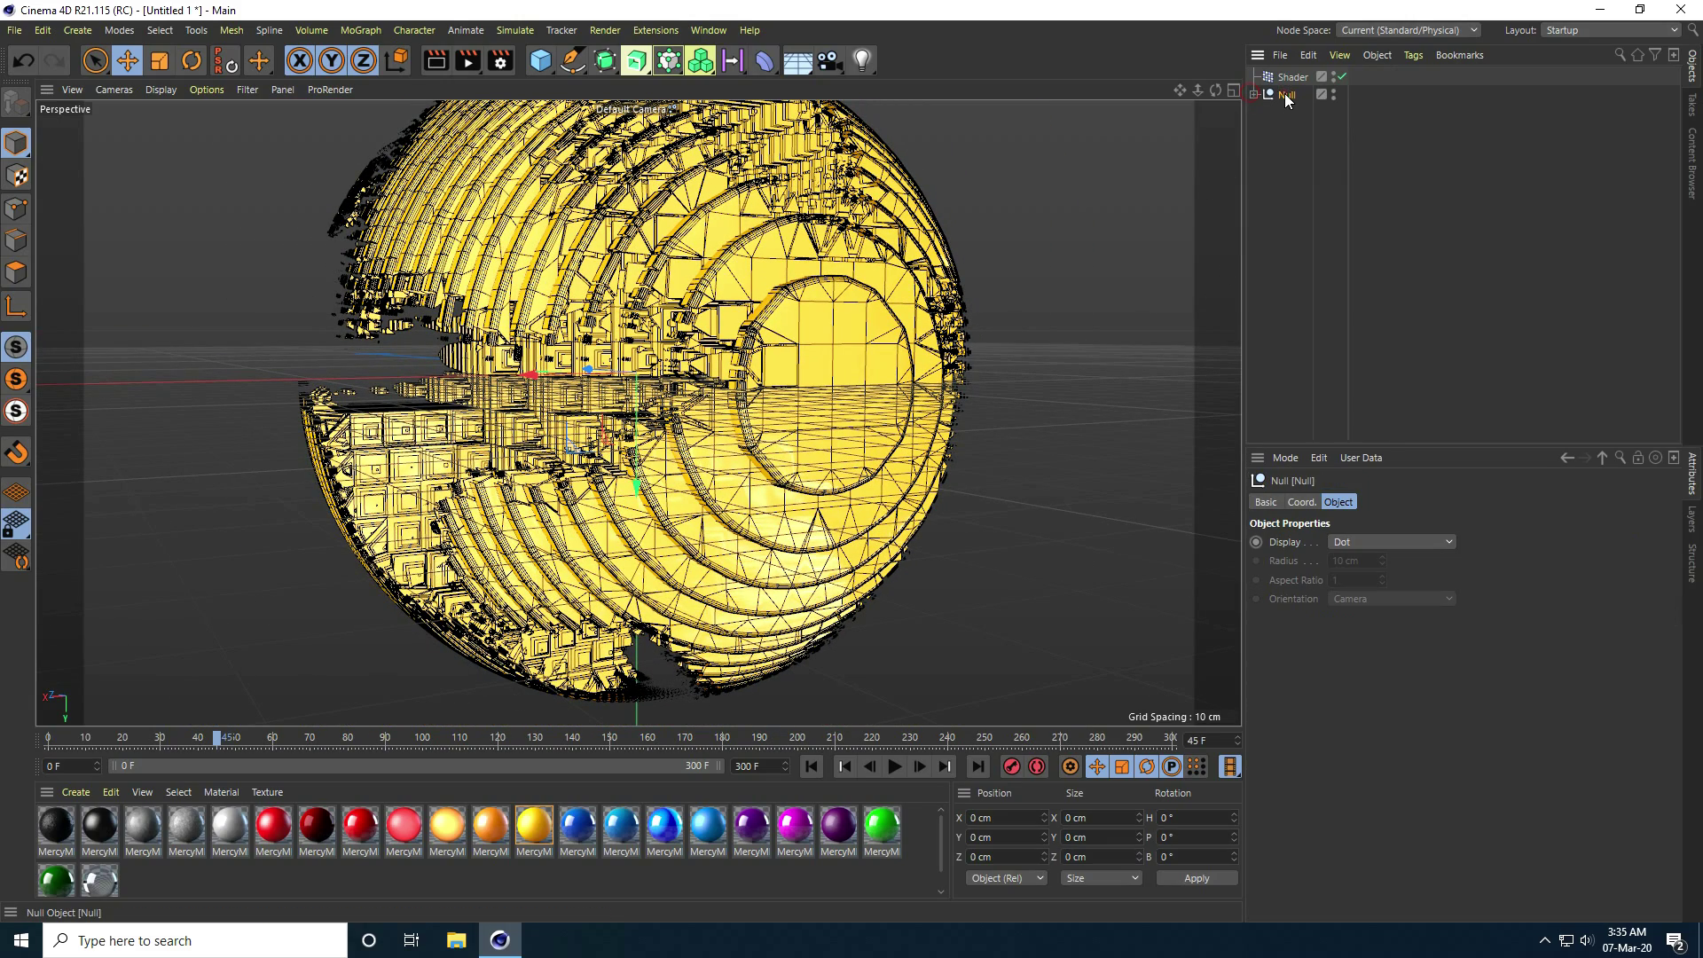
pyautogui.rightClick(1276, 94)
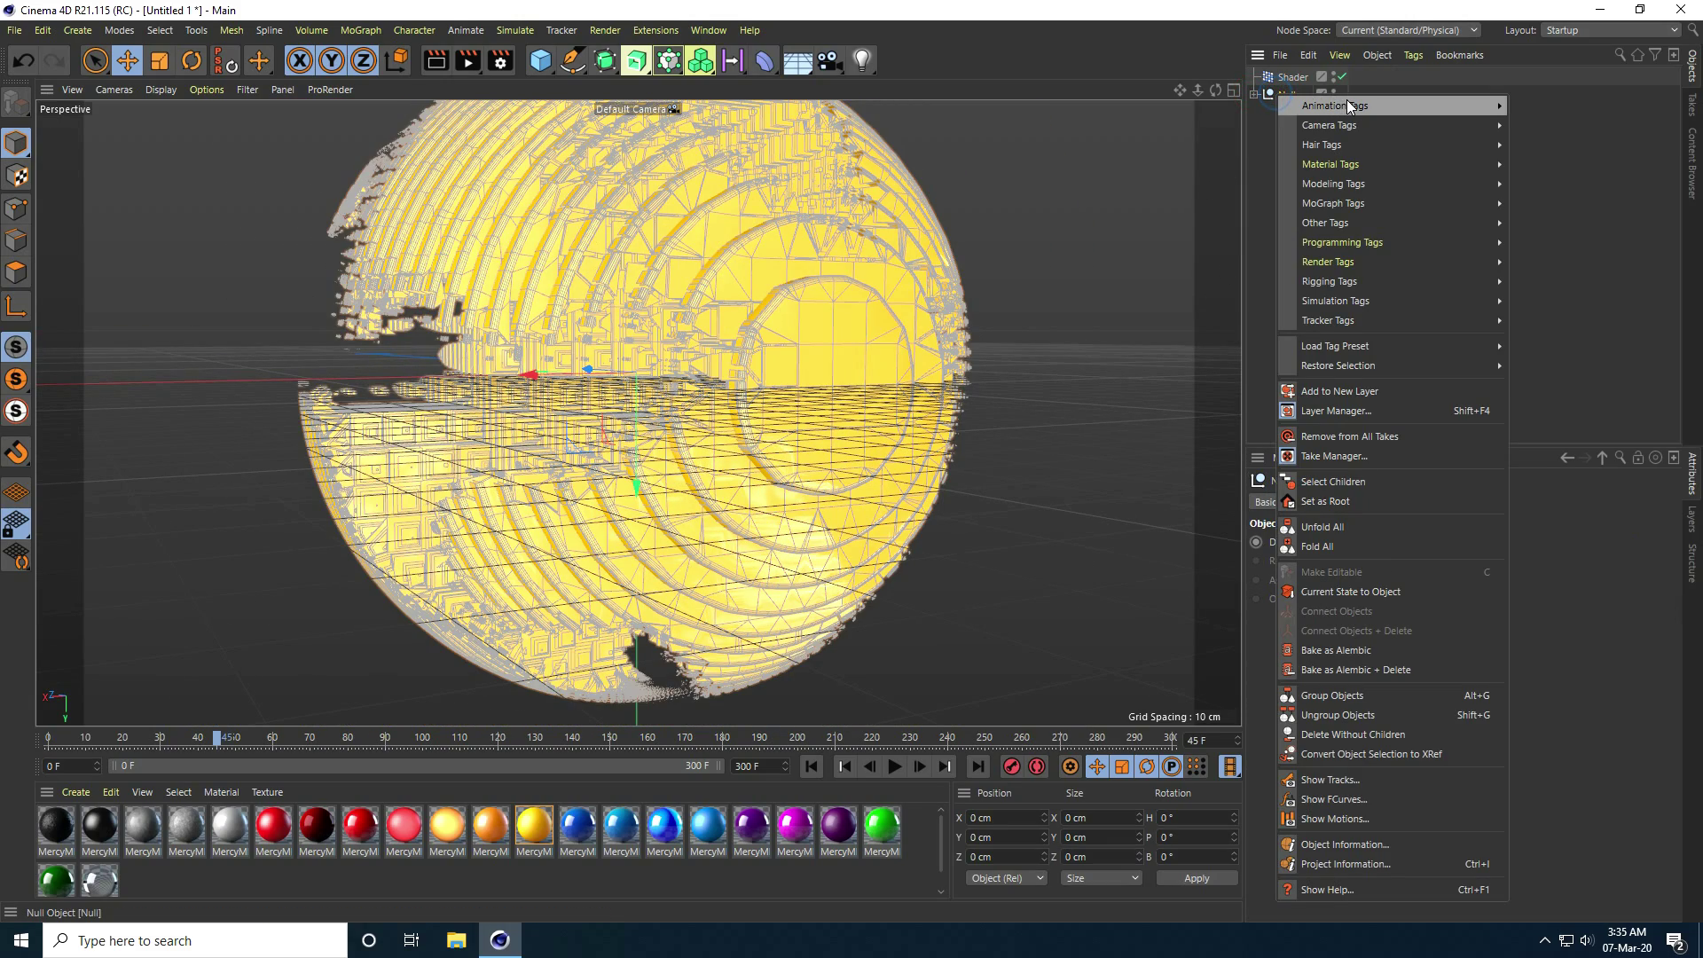
pyautogui.click(1477, 103)
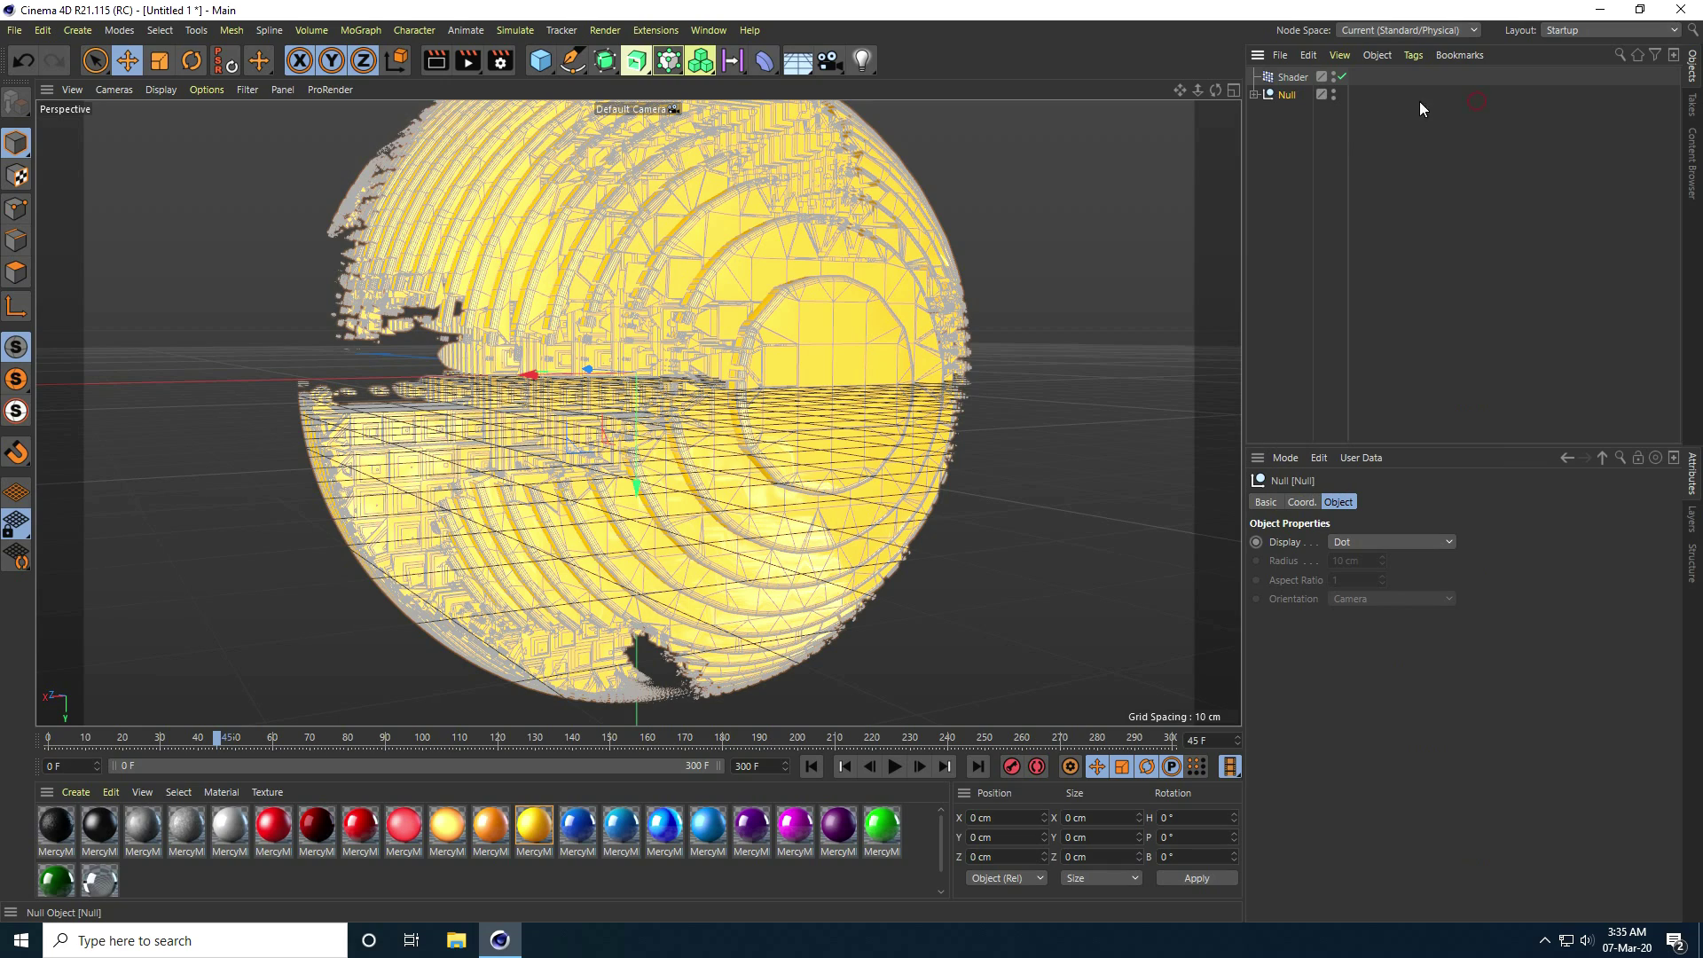
pyautogui.rightClick(1271, 94)
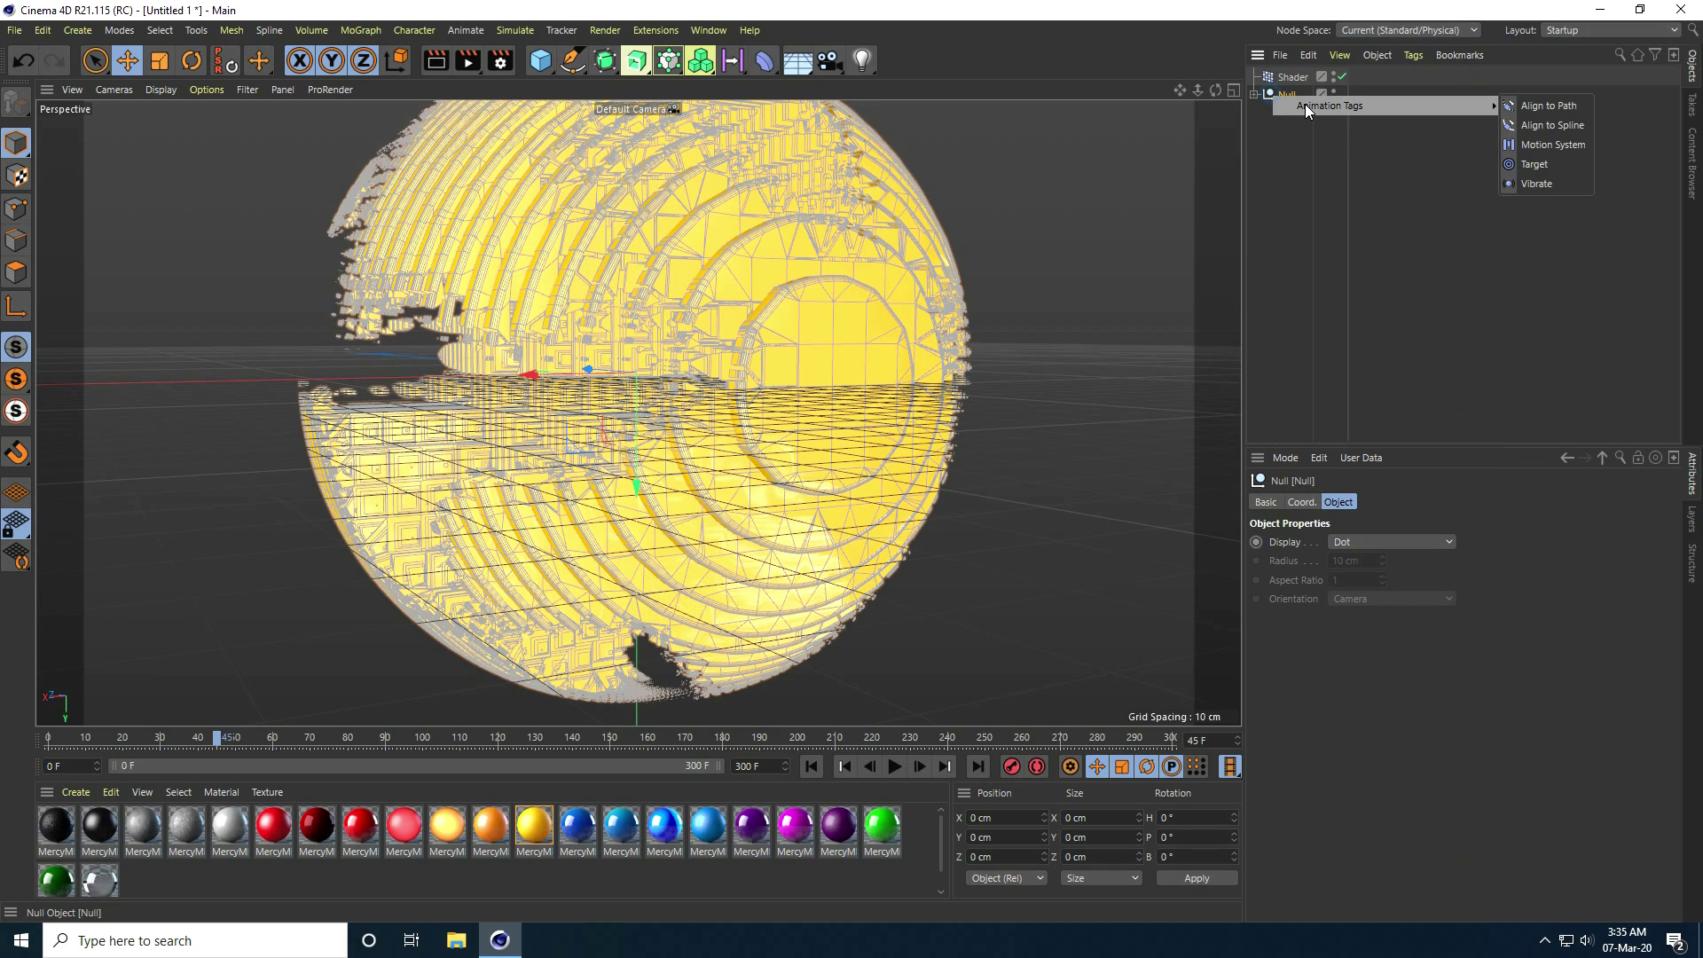
pyautogui.click(1545, 183)
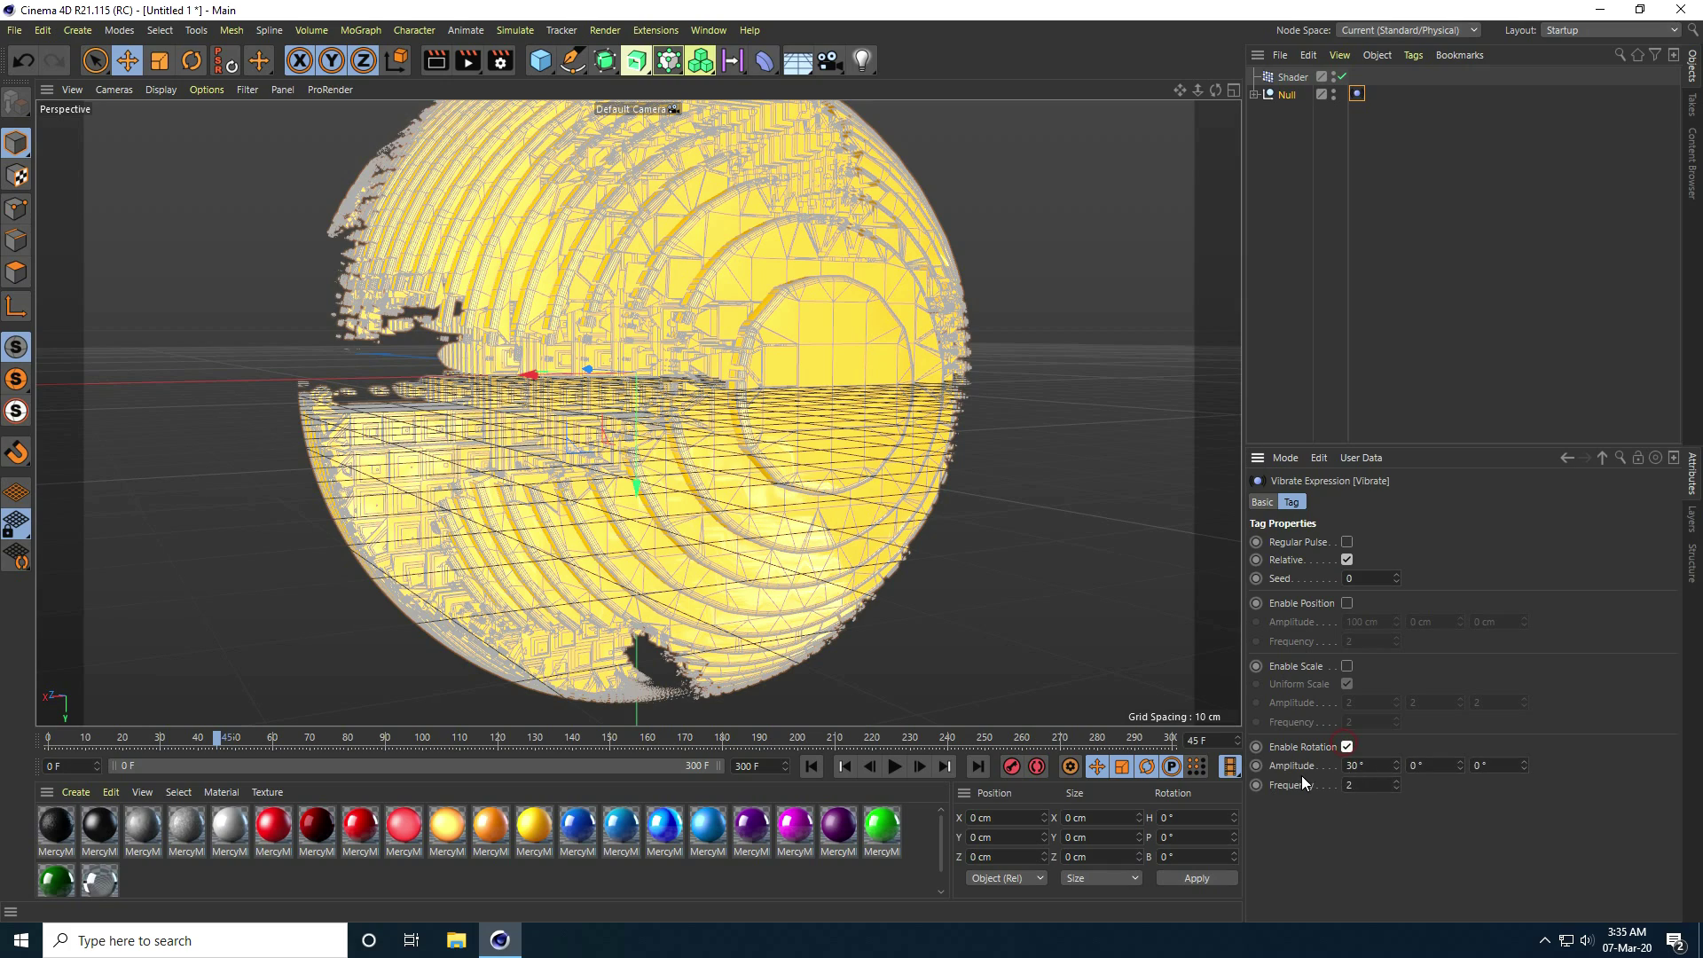
# - Set the Vibrate Rotation Amplitude to 90°, 90°, 360° and Frequency to 0.1
pyautogui.click(1371, 765)
pyautogui.write('90')
pyautogui.press('Tab')
pyautogui.write('90')
pyautogui.press('Tab')
pyautogui.write('36003')
pyautogui.press('BackSpace')
pyautogui.press('BackSpace')
pyautogui.write('.1')
# - Play the vibrating rotation from frame 0 and stop at frame 91
pyautogui.click(812, 767)
pyautogui.click(894, 767)
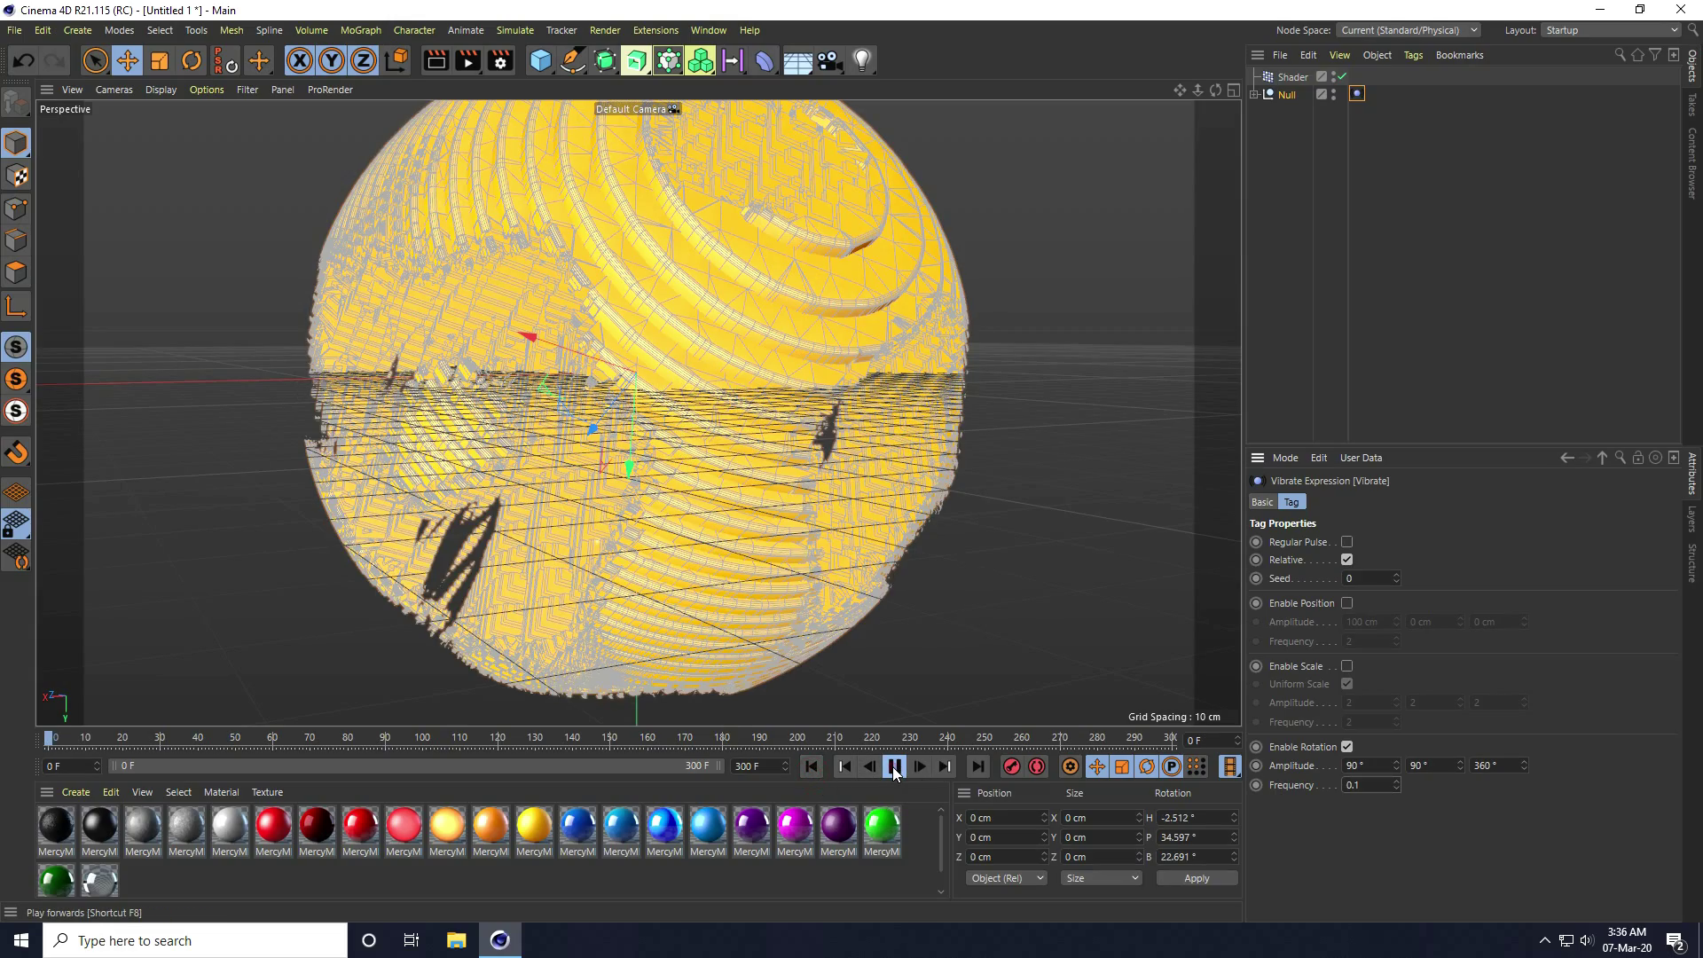
pyautogui.click(967, 632)
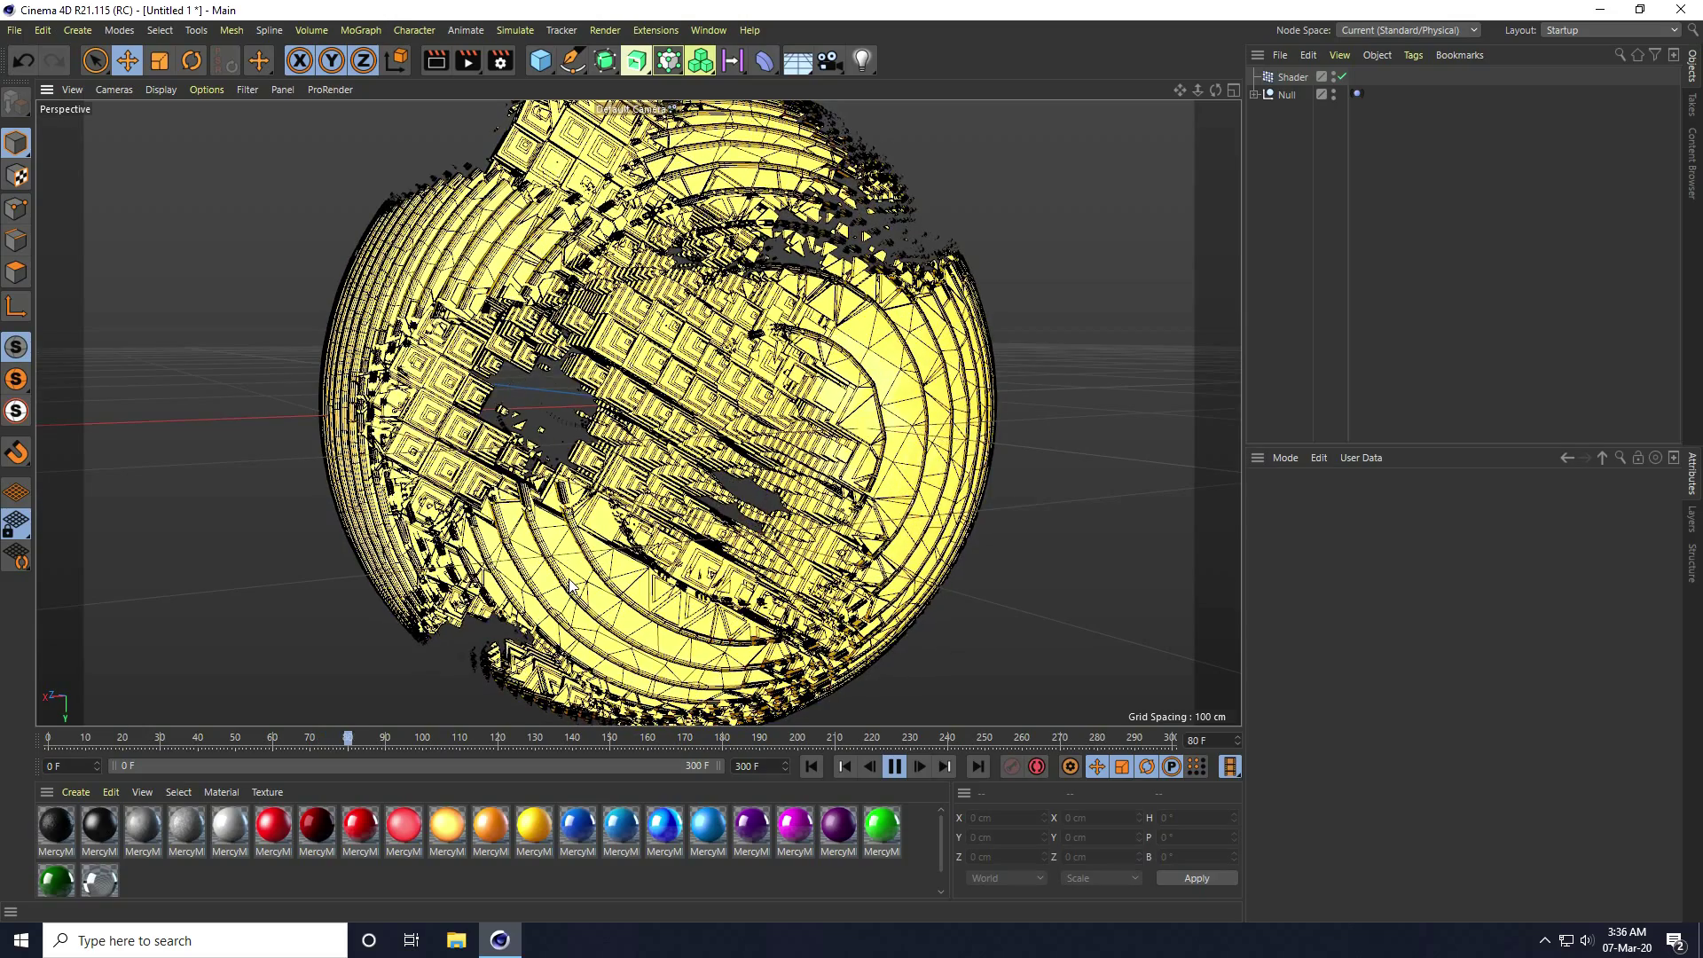
pyautogui.click(894, 766)
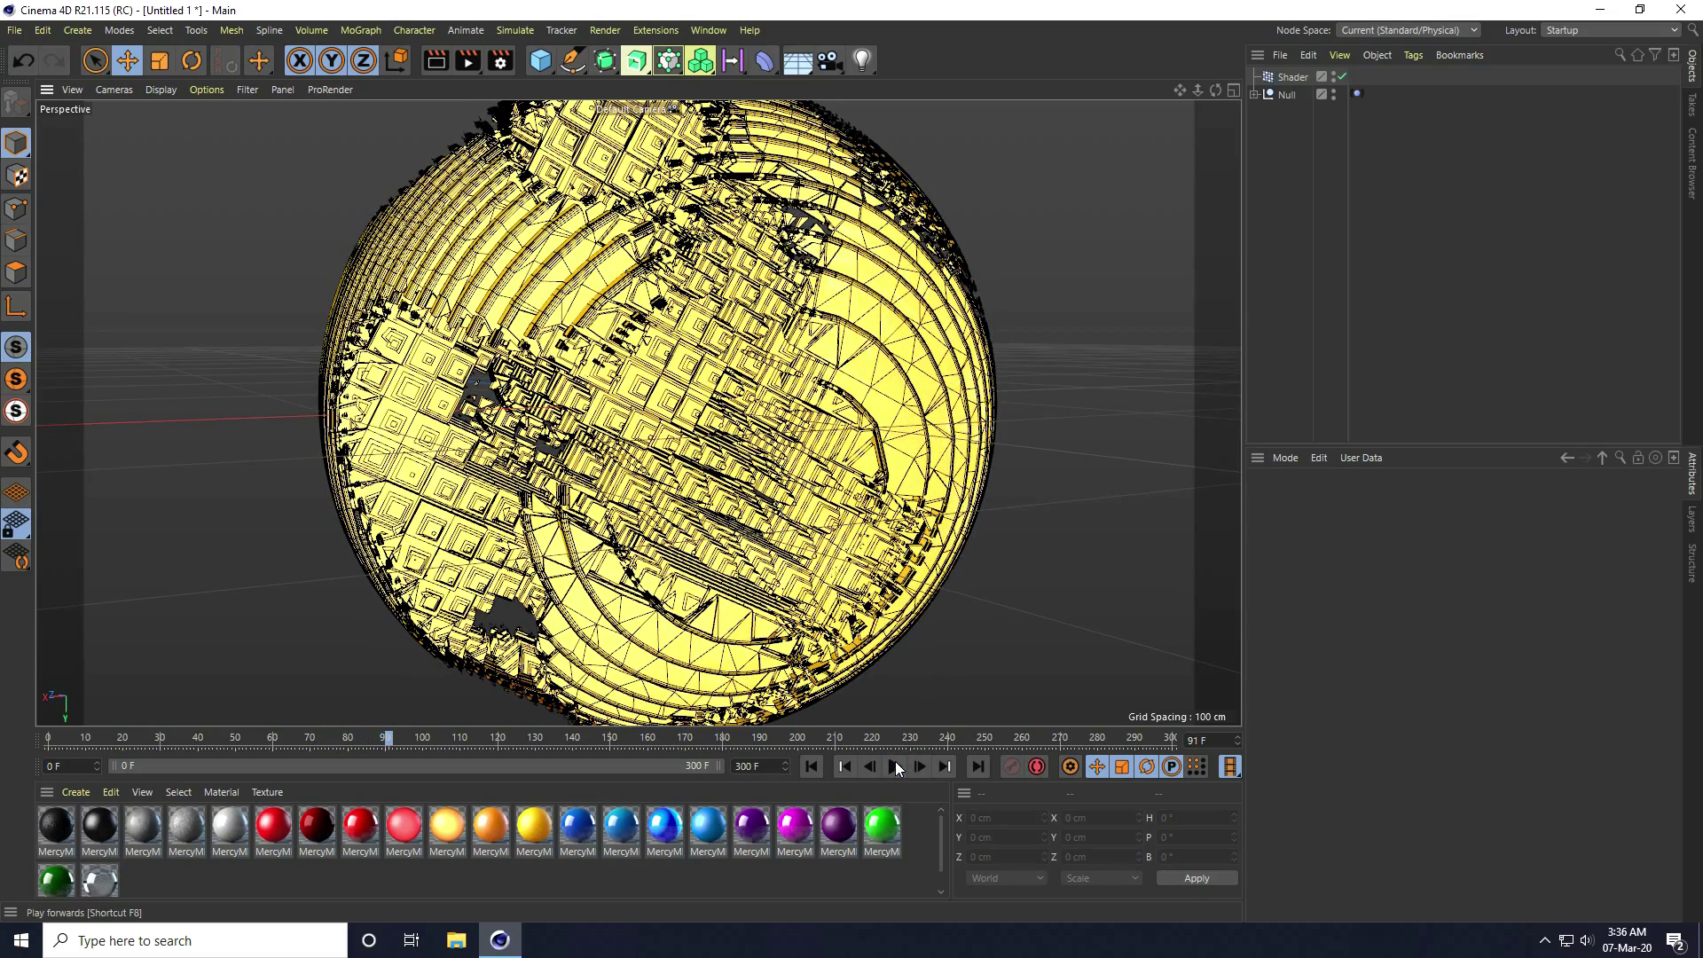
# - Merge the cinema-4d-studio lights project into the scene, dismissing the C.O.F.F.E.E. warning
pyautogui.click(17, 30)
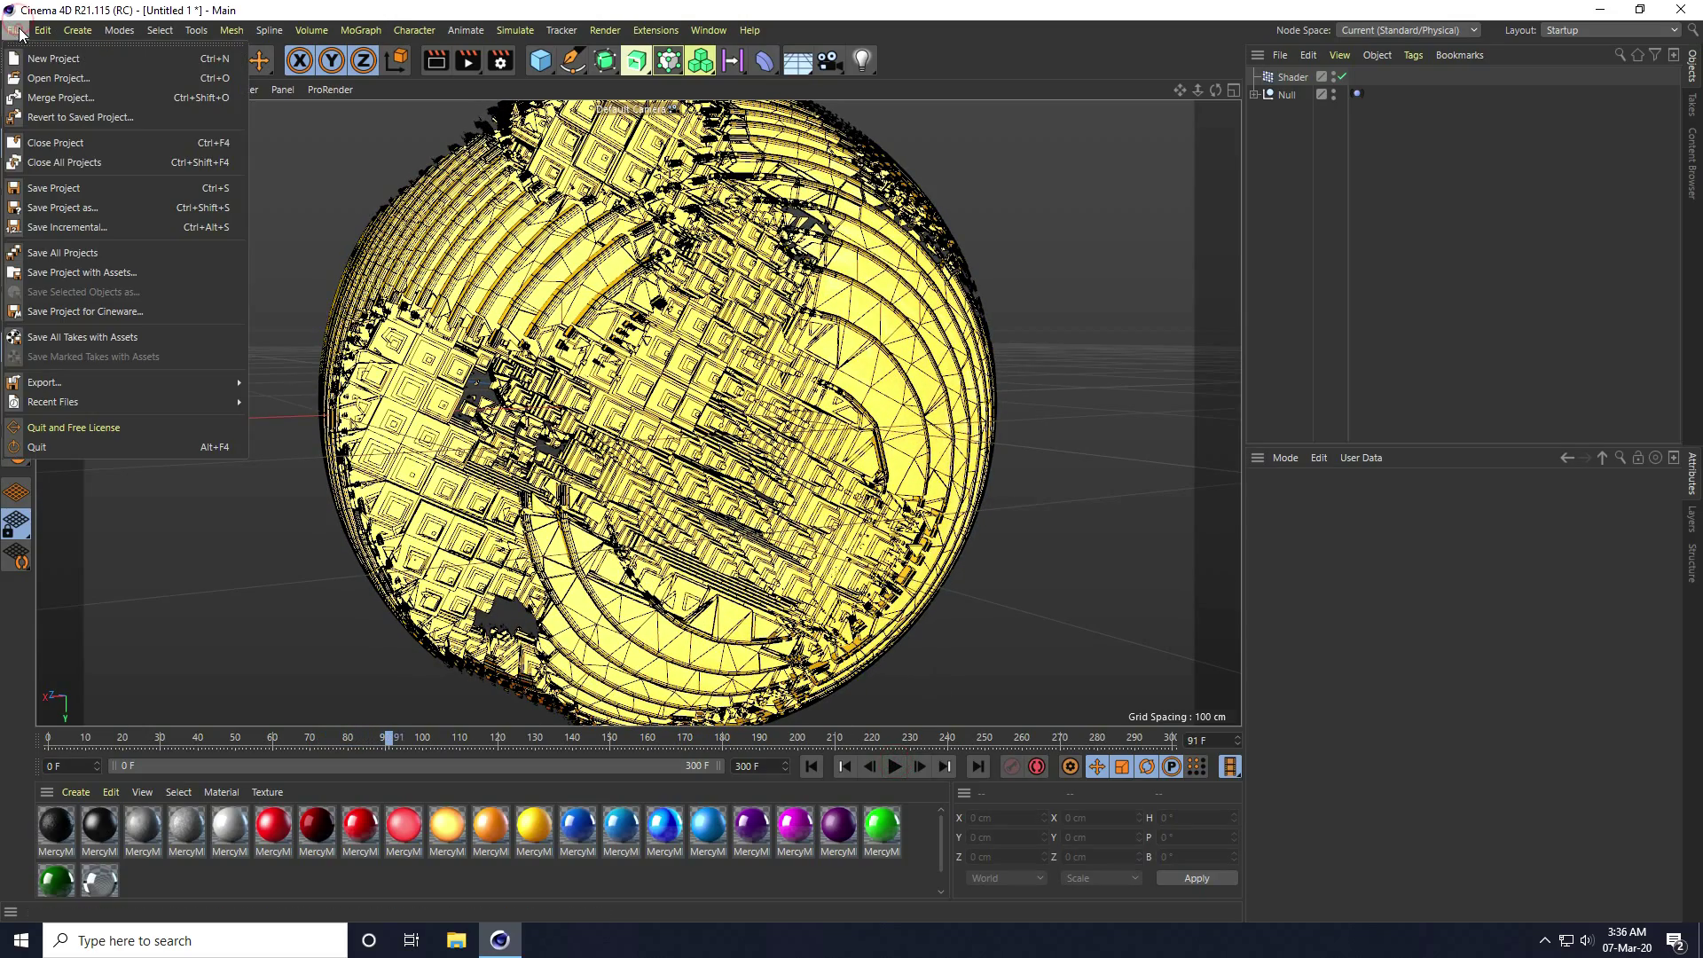
pyautogui.click(48, 95)
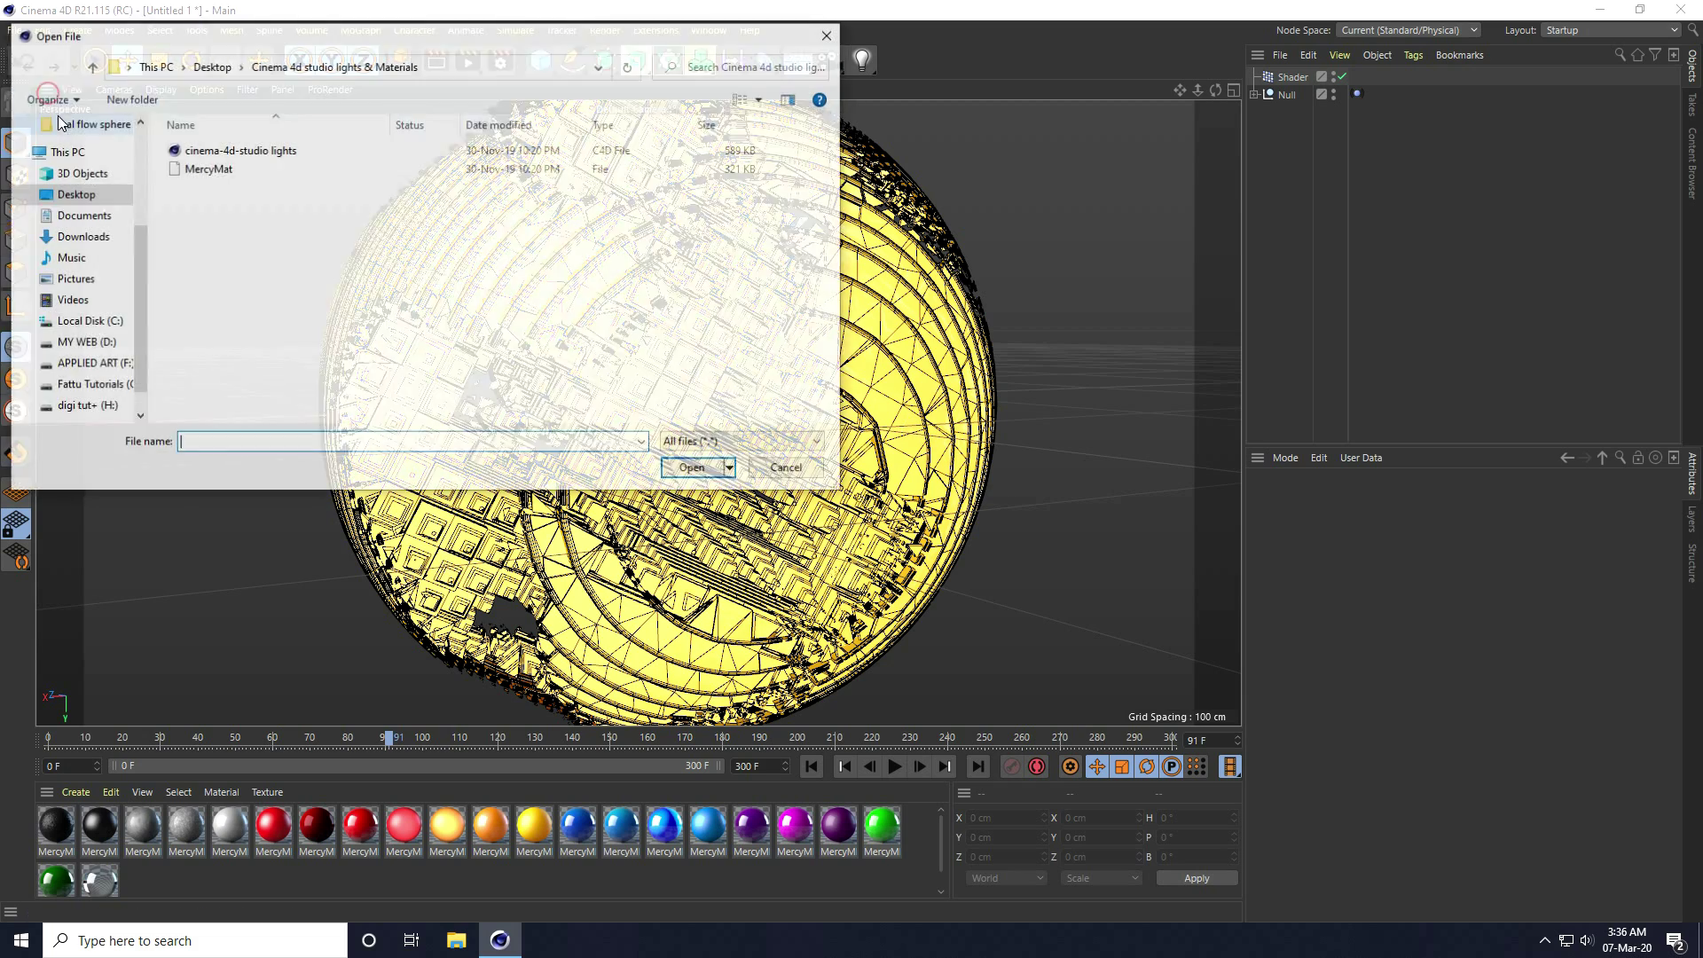
pyautogui.click(237, 160)
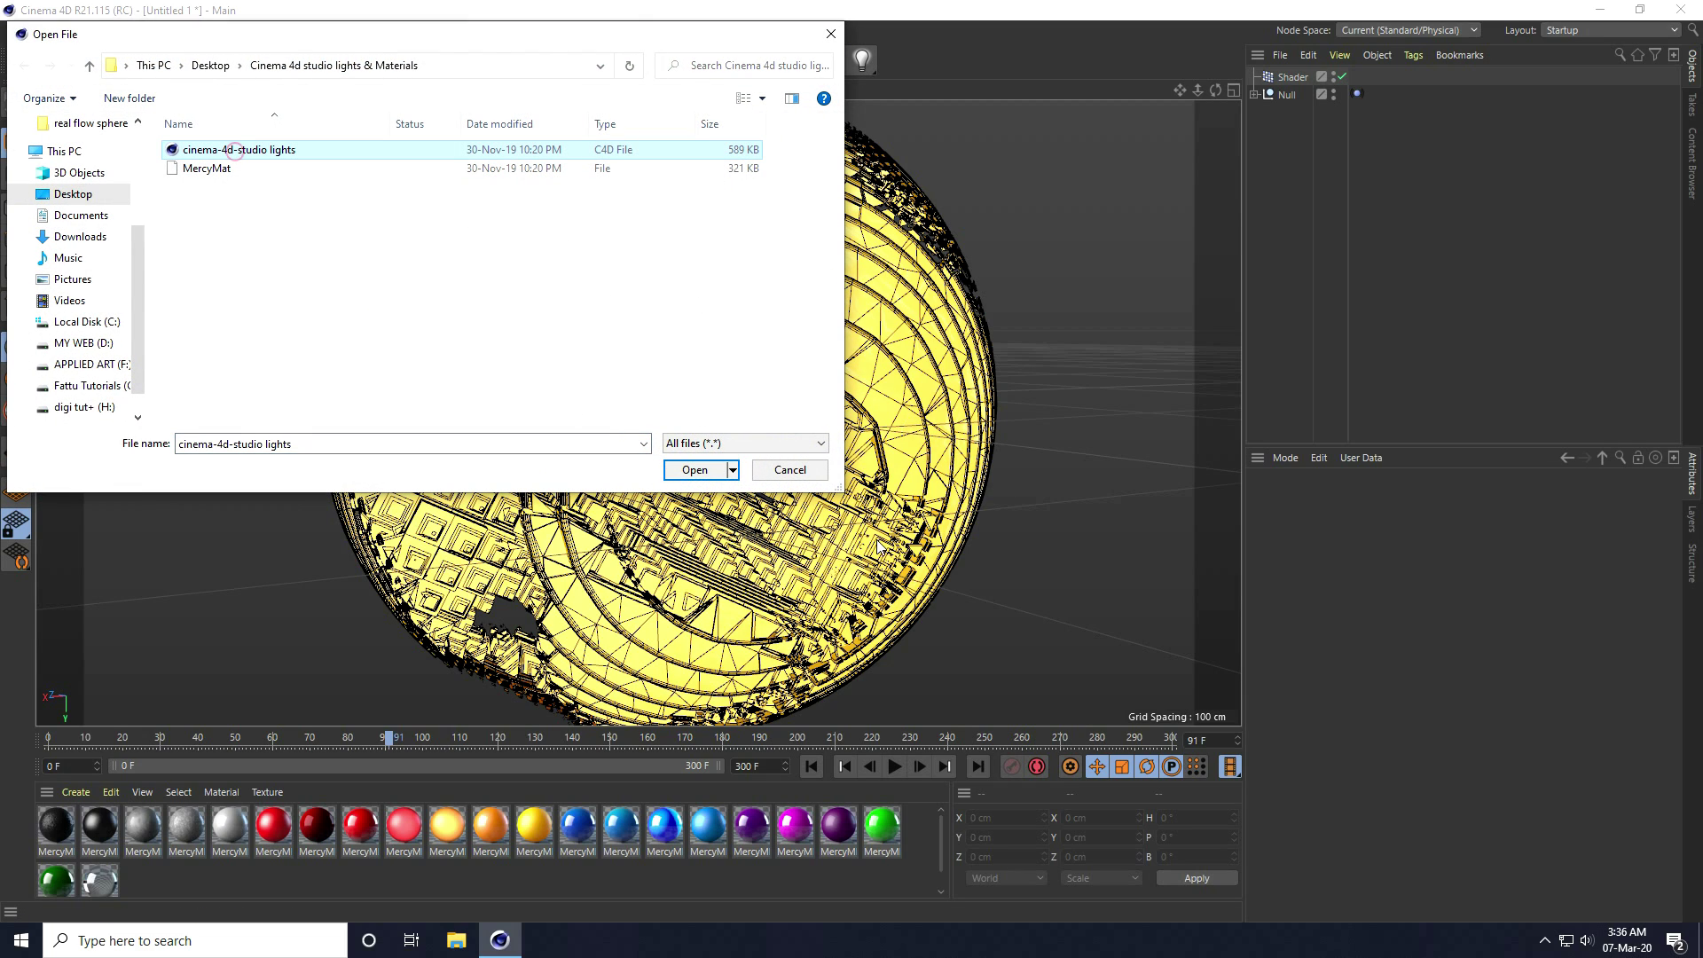
pyautogui.click(683, 468)
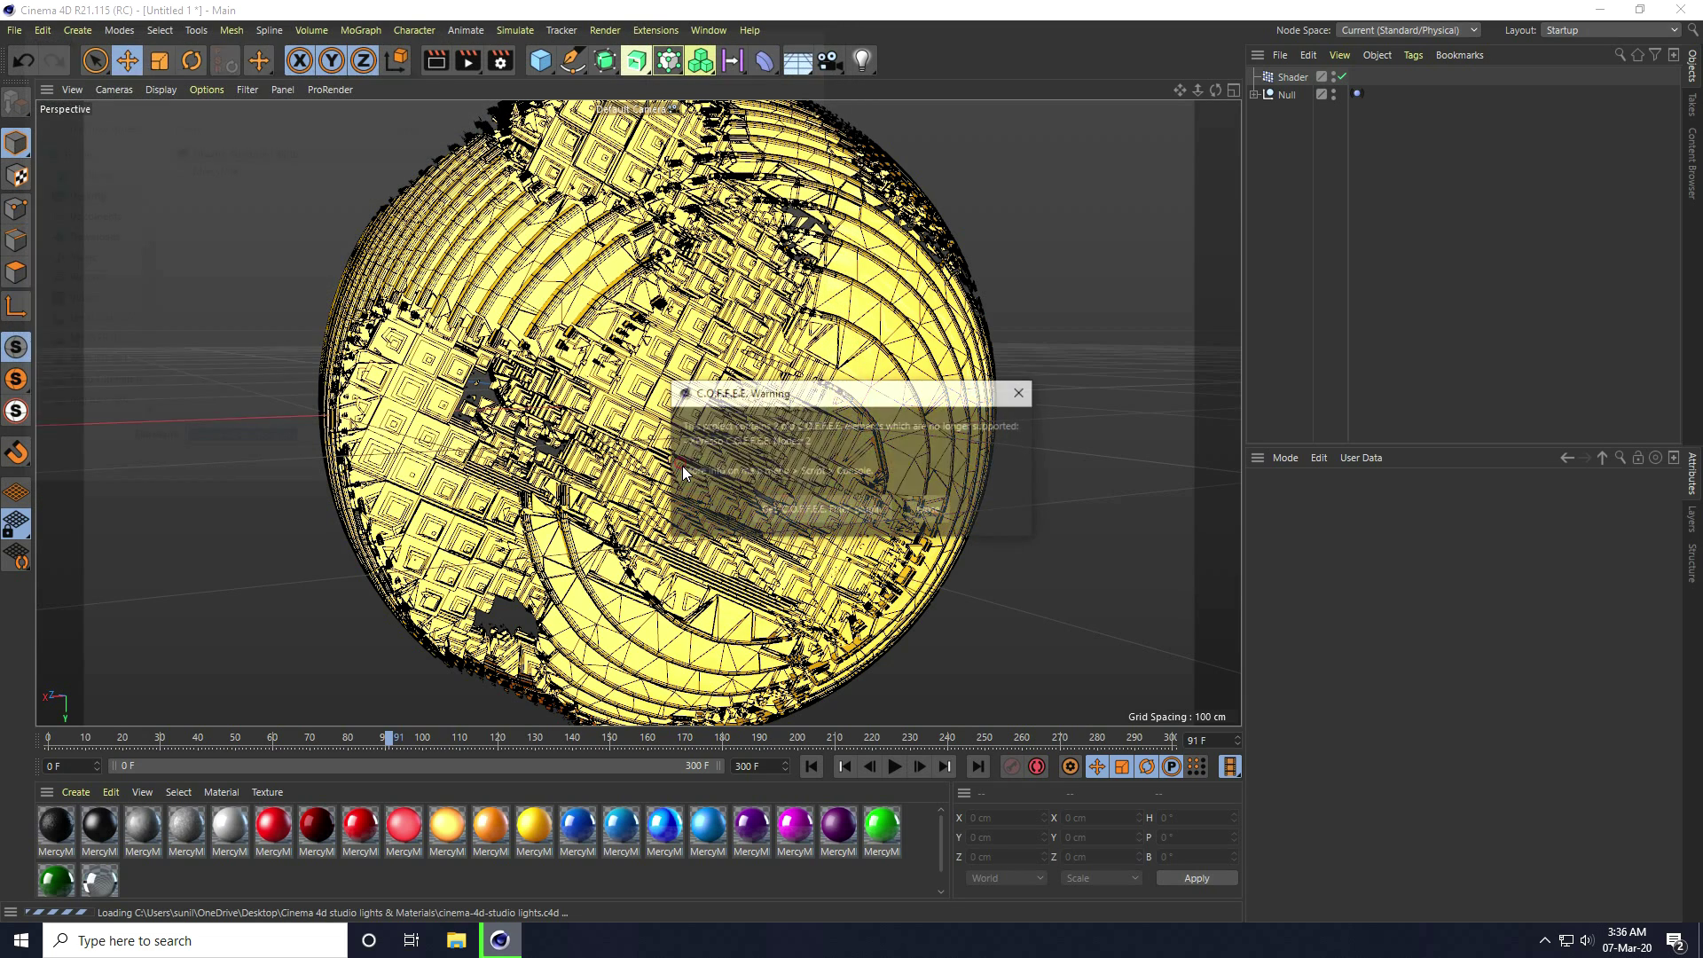
pyautogui.click(928, 509)
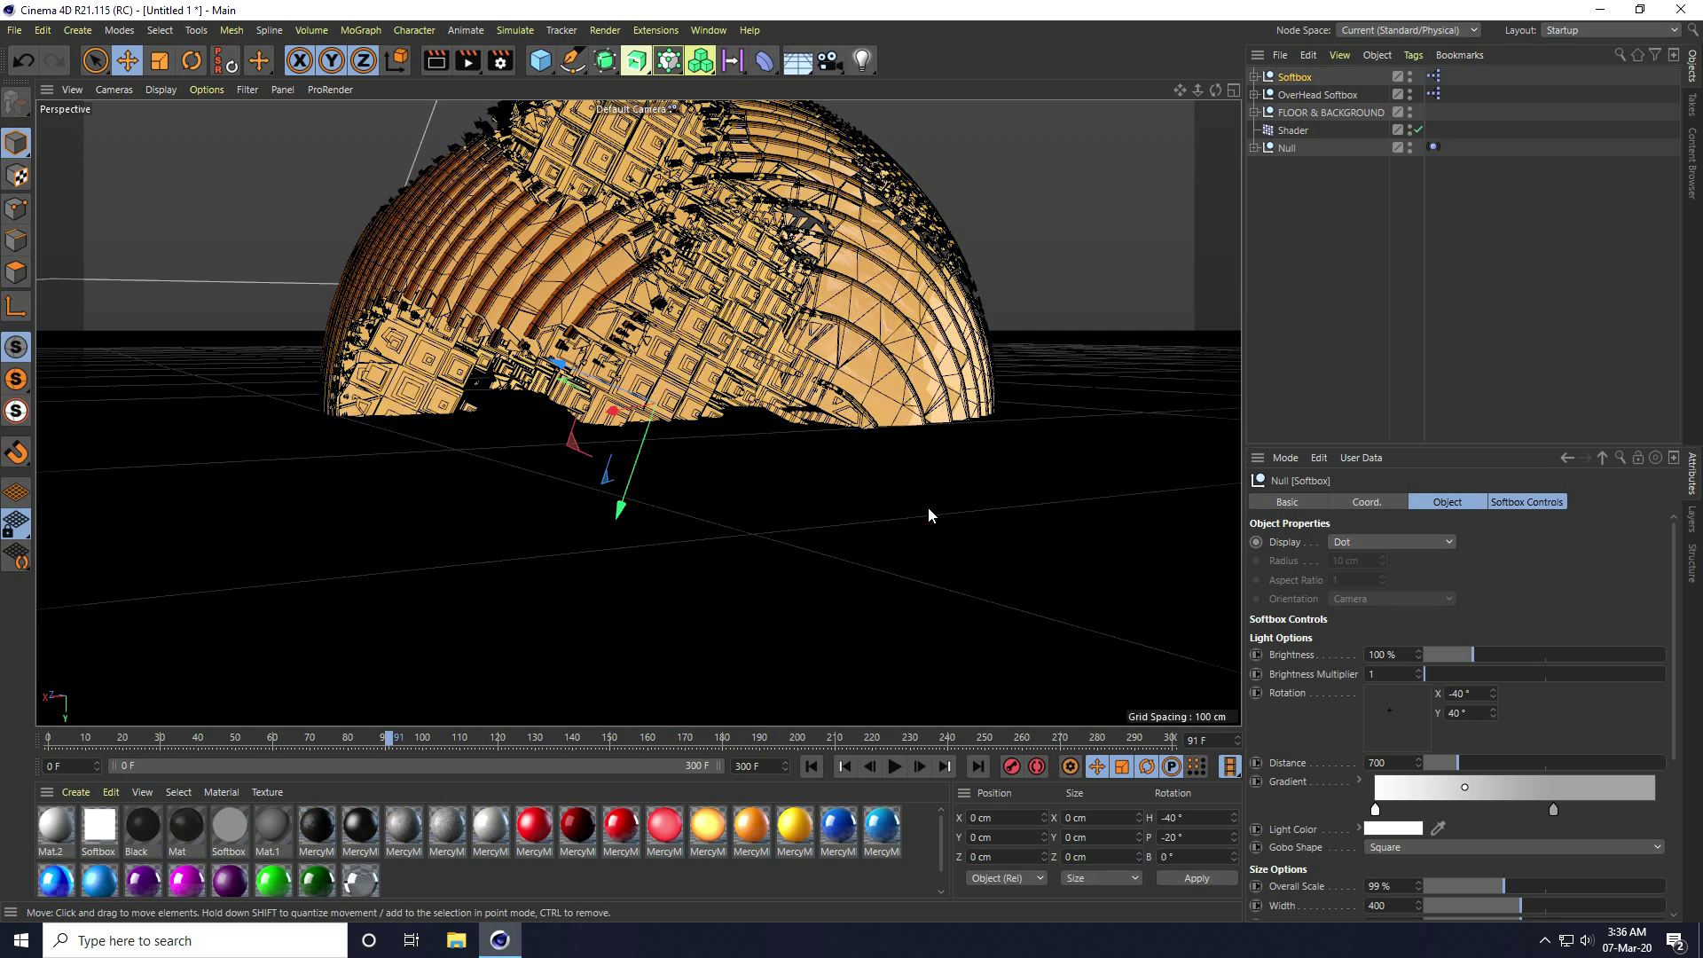
# - Lower the FLOOR & BACKGROUND in Y to sit just below the sphere
pyautogui.middleClick(742, 465)
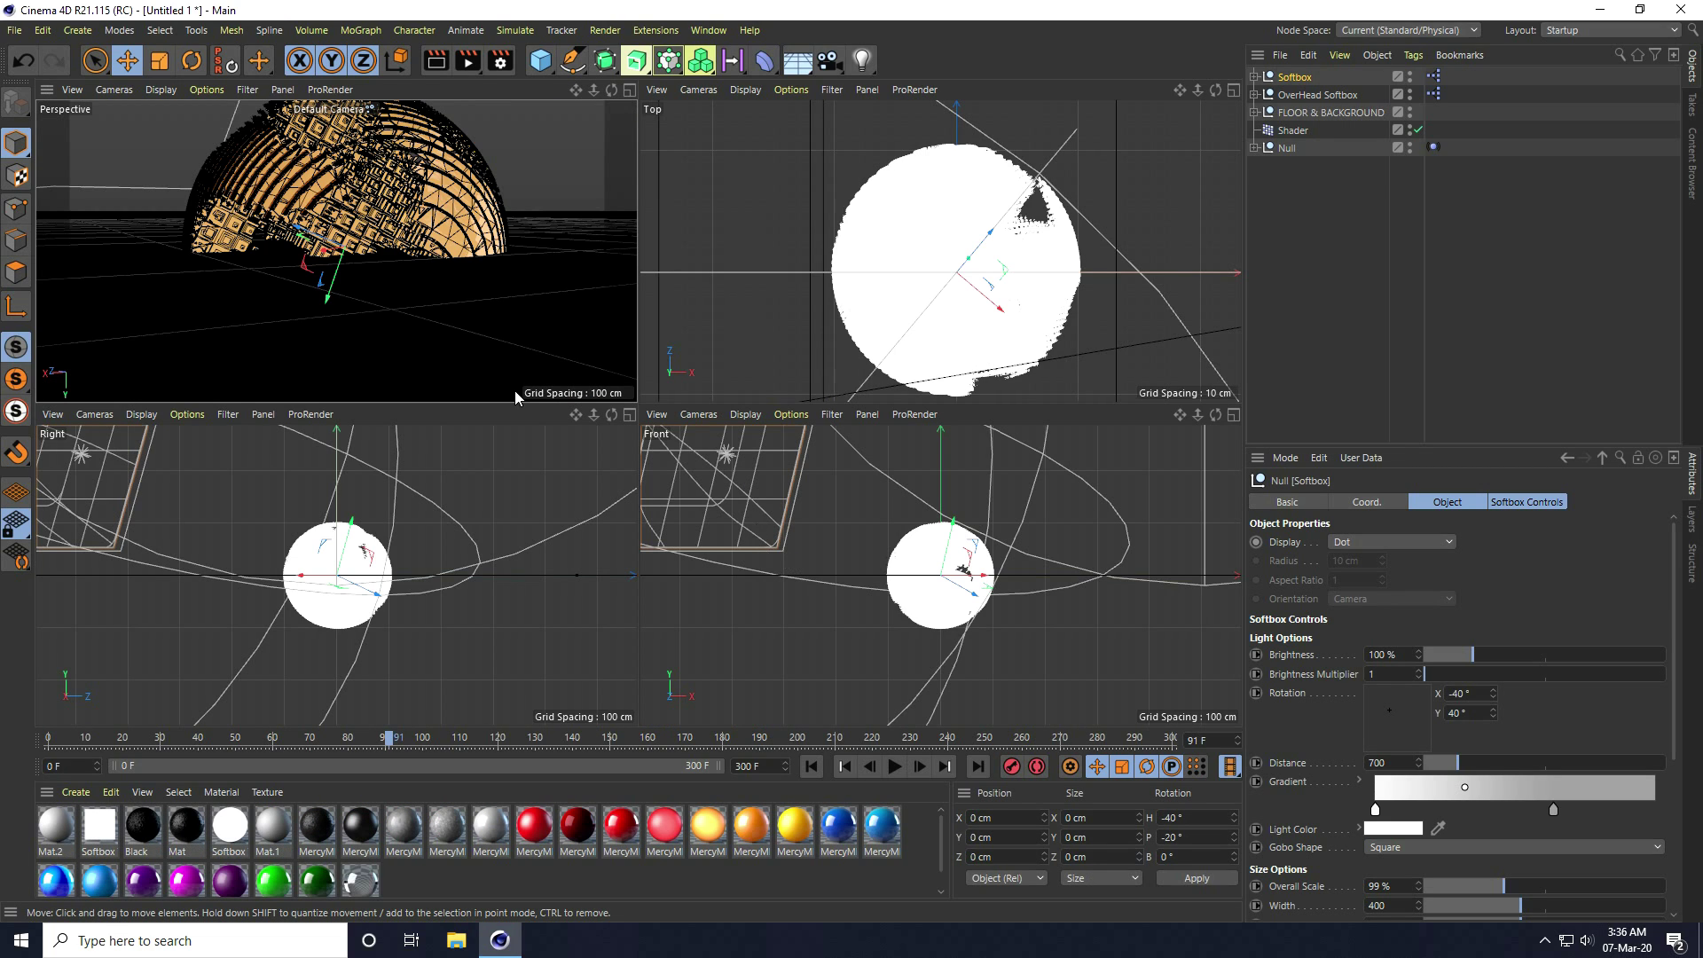
pyautogui.middleClick(515, 398)
pyautogui.middleClick(675, 467)
pyautogui.middleClick(654, 450)
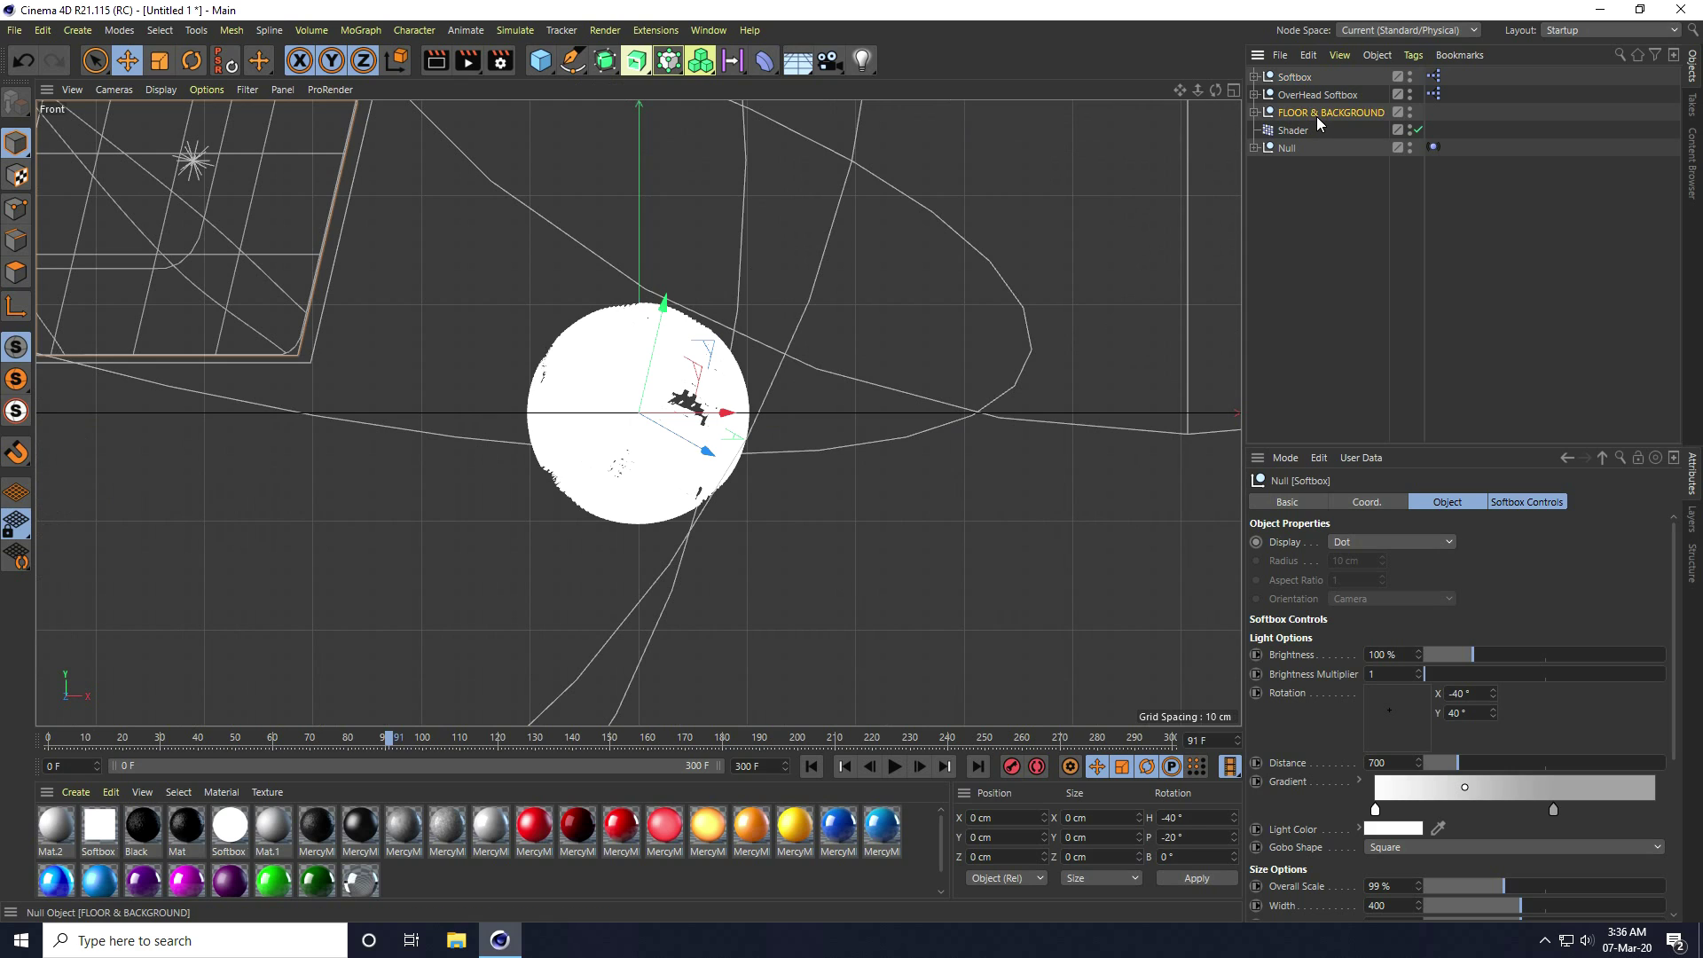
pyautogui.click(1316, 116)
pyautogui.moveTo(600, 293); pyautogui.dragTo(609, 479)
# - Shift the OverHead Softbox in X to centre it above the sphere
pyautogui.middleClick(598, 429)
pyautogui.middleClick(621, 391)
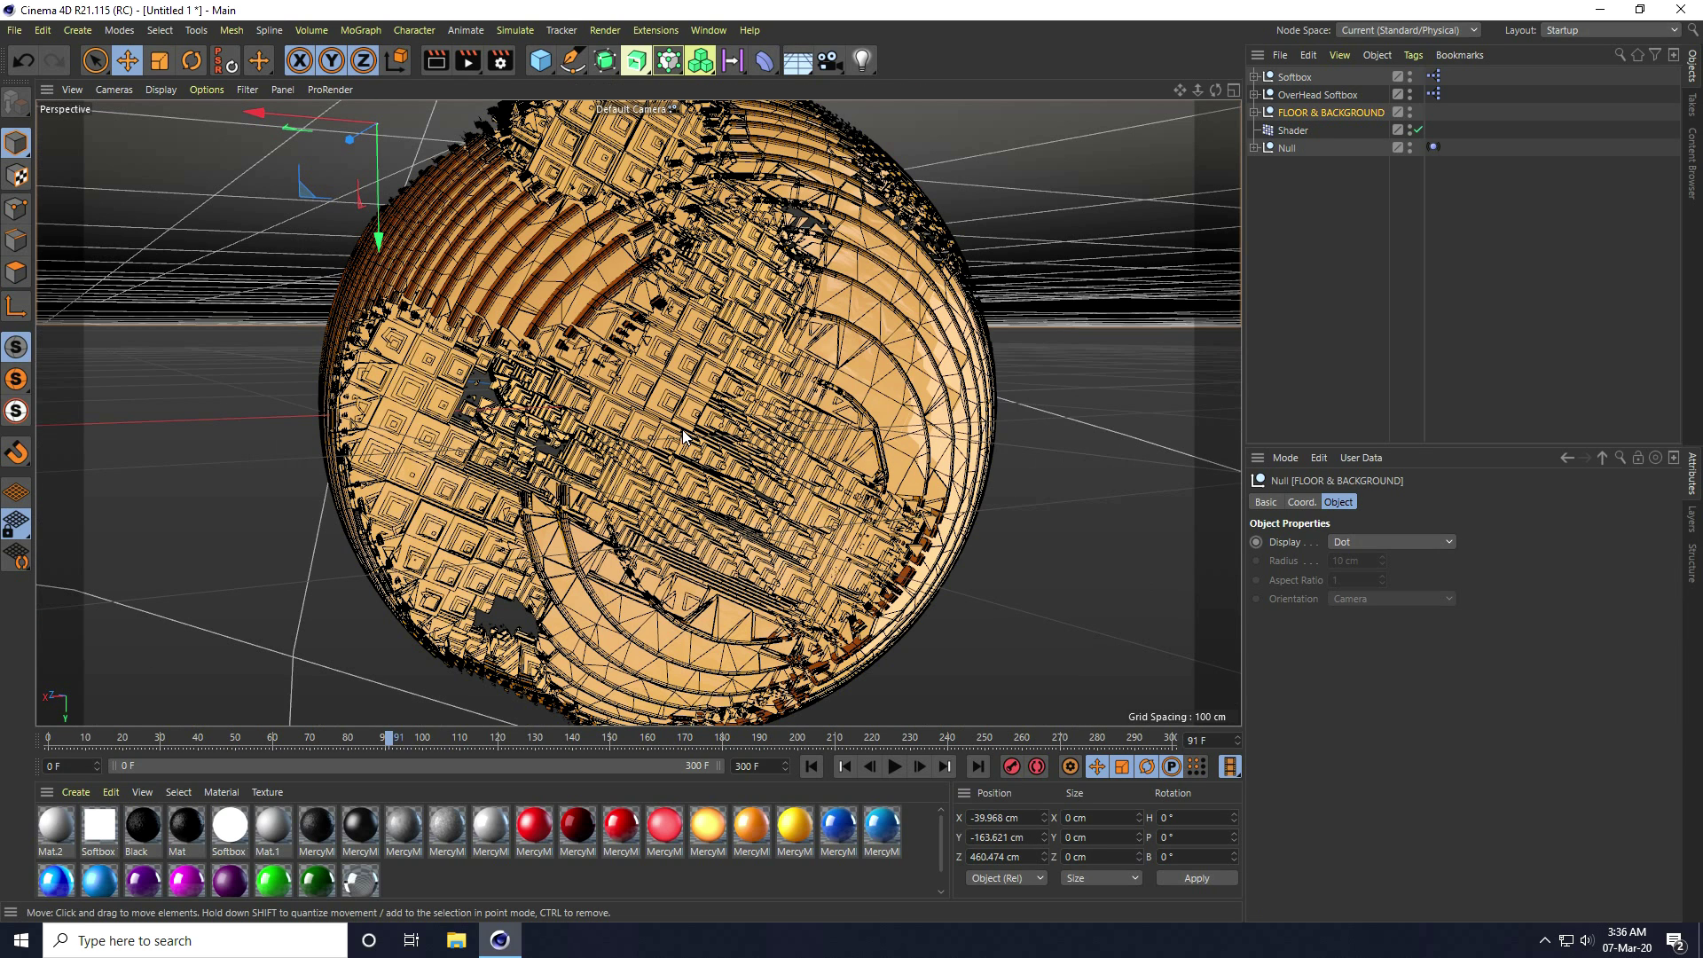
pyautogui.scroll(-5, 689, 434)
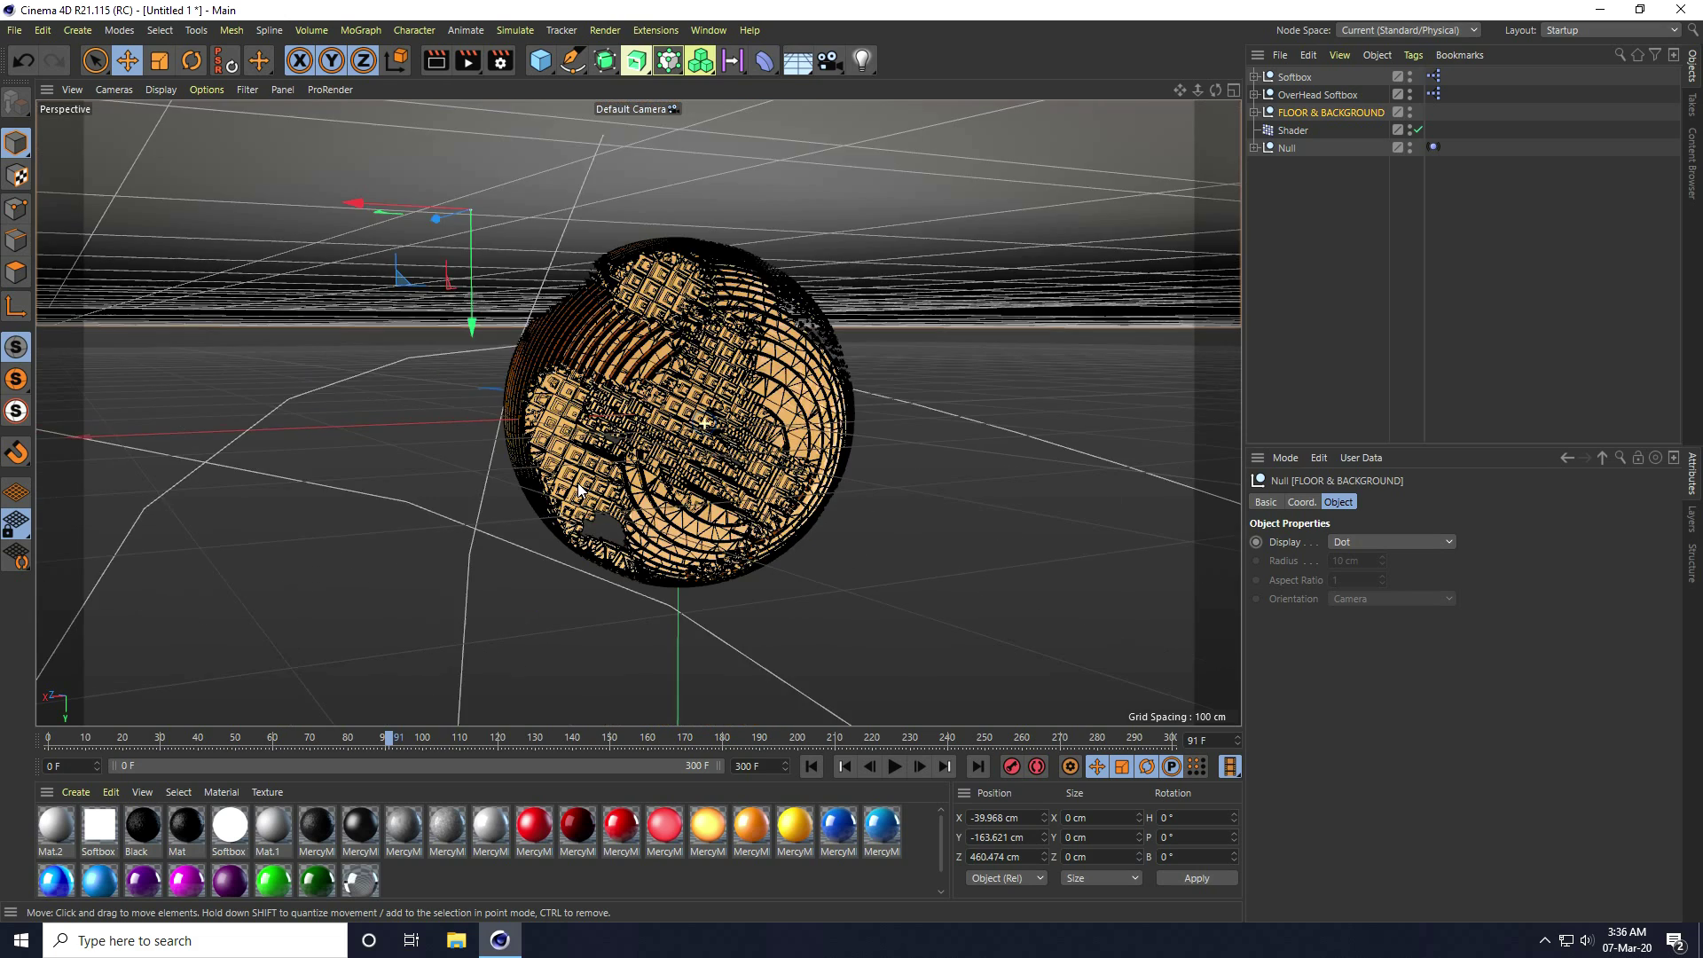
pyautogui.middleClick(763, 479)
pyautogui.middleClick(843, 528)
pyautogui.scroll(-8, 843, 529)
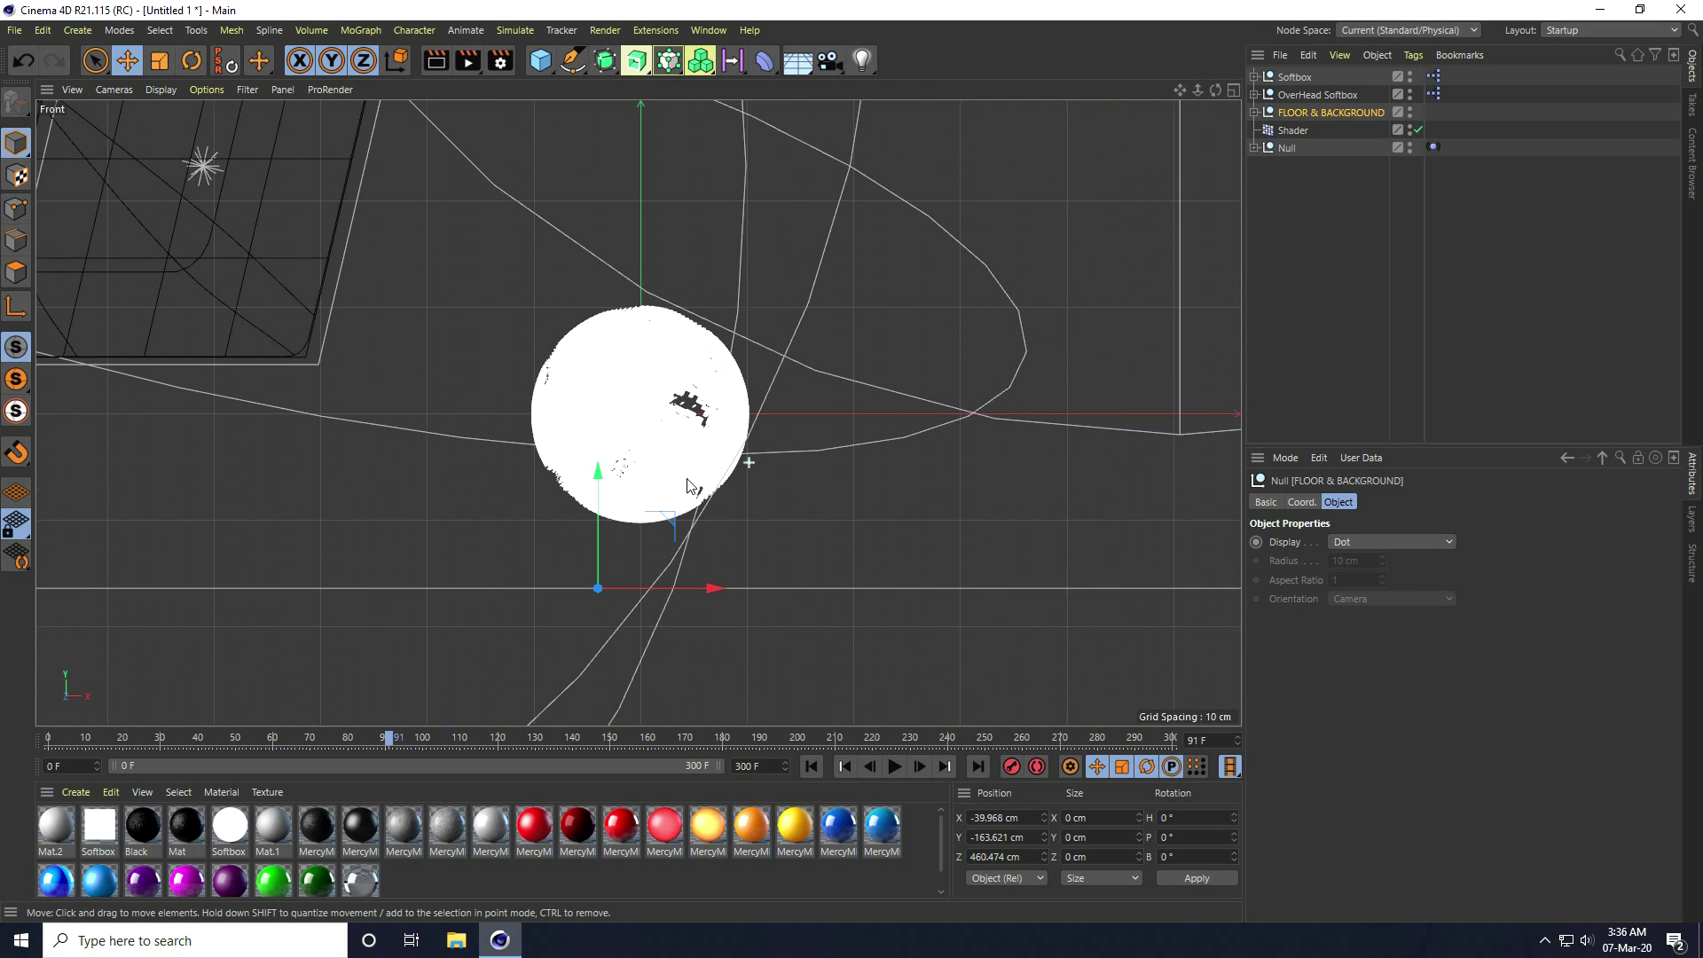
pyautogui.click(1317, 94)
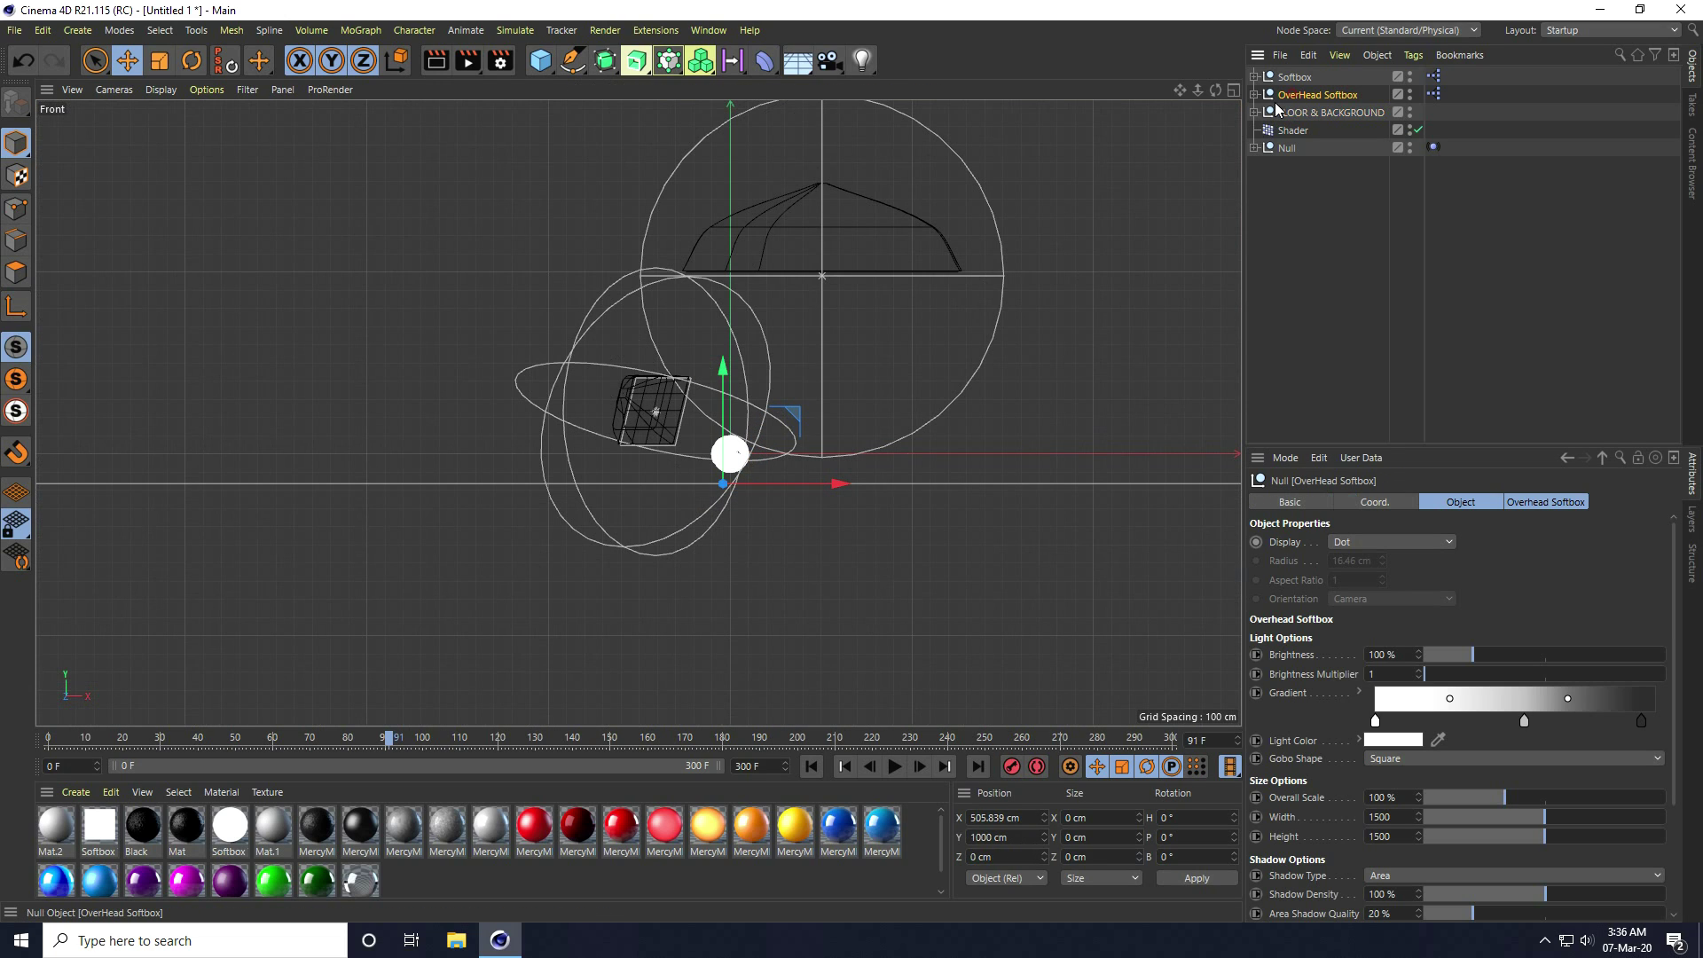
pyautogui.moveTo(929, 273); pyautogui.dragTo(839, 273)
# - Orbit the perspective view to check the lit sphere, then rewind to frame 0
pyautogui.middleClick(839, 273)
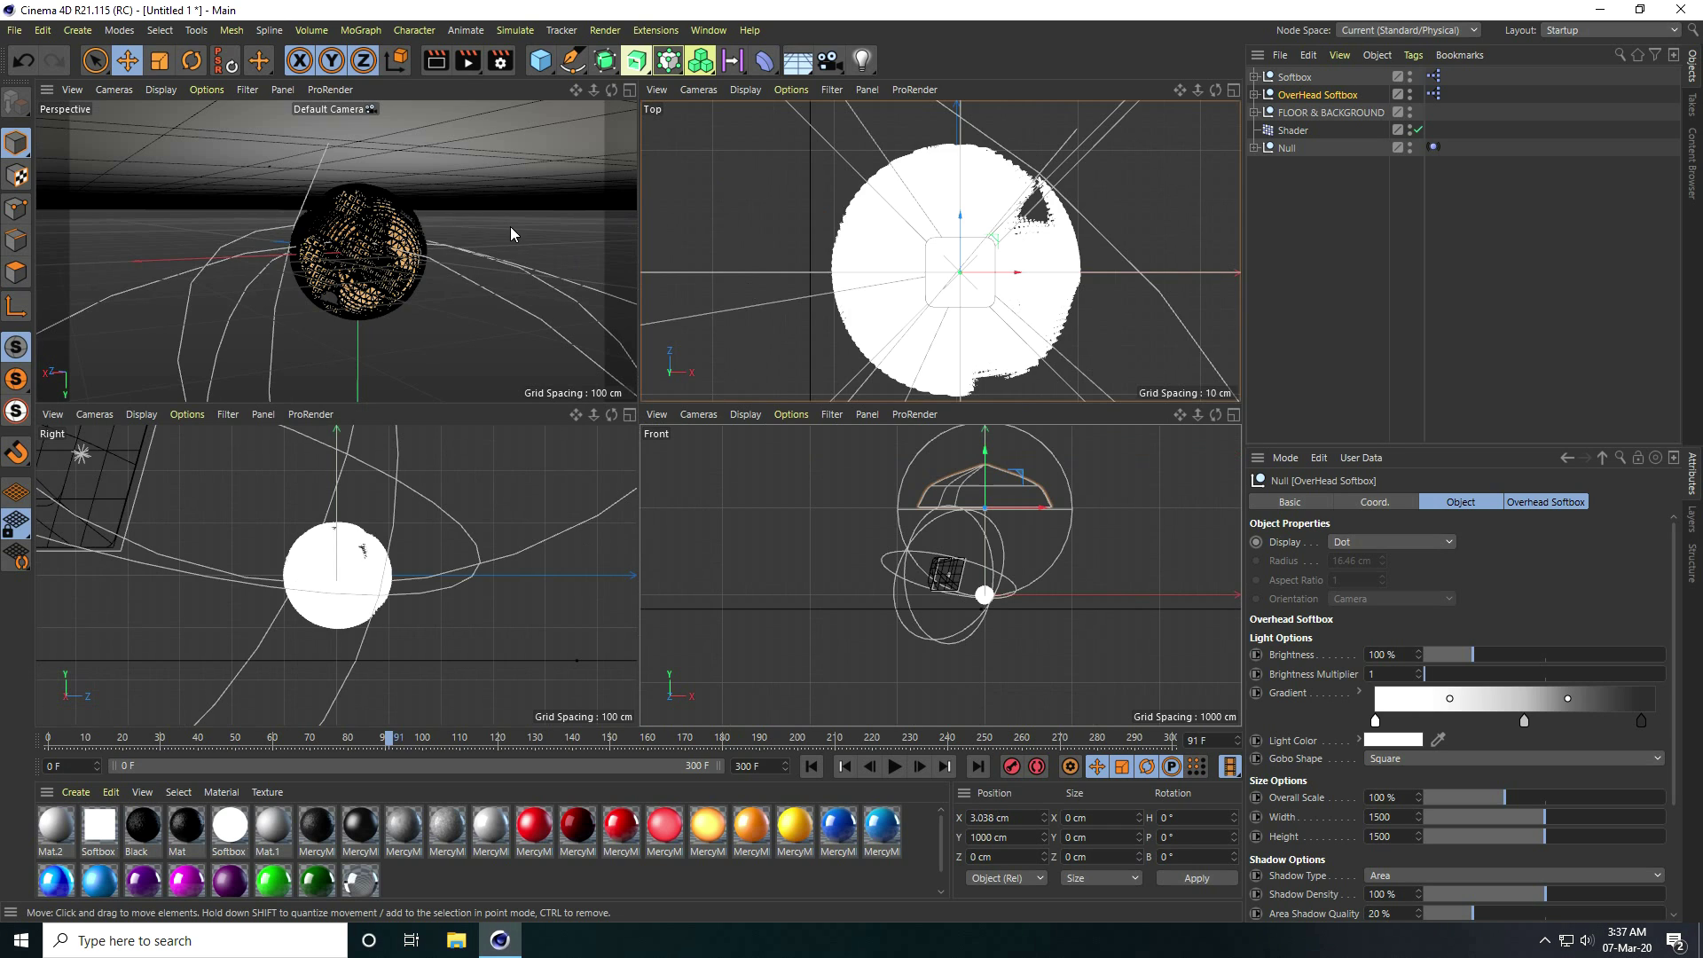
pyautogui.middleClick(520, 339)
pyautogui.keyDown('alt'); pyautogui.moveTo(520, 339); pyautogui.dragTo(956, 369); pyautogui.keyUp('alt')
pyautogui.keyDown('alt'); pyautogui.moveTo(897, 358); pyautogui.dragTo(685, 440); pyautogui.keyUp('alt')
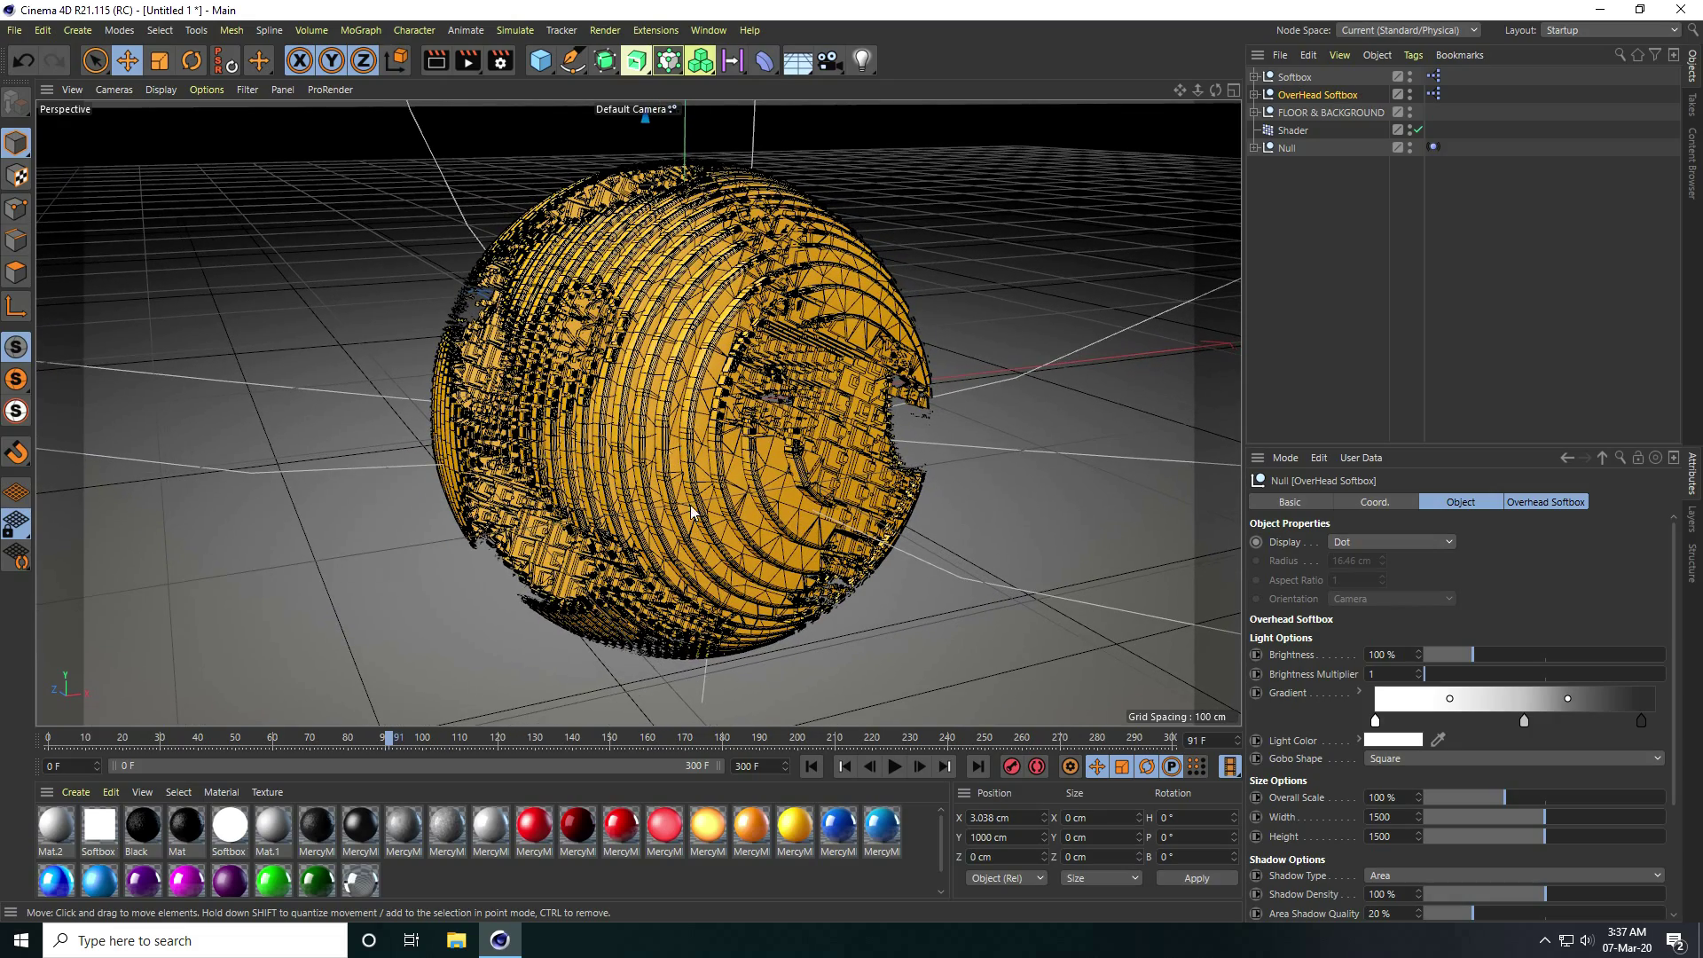
pyautogui.click(811, 767)
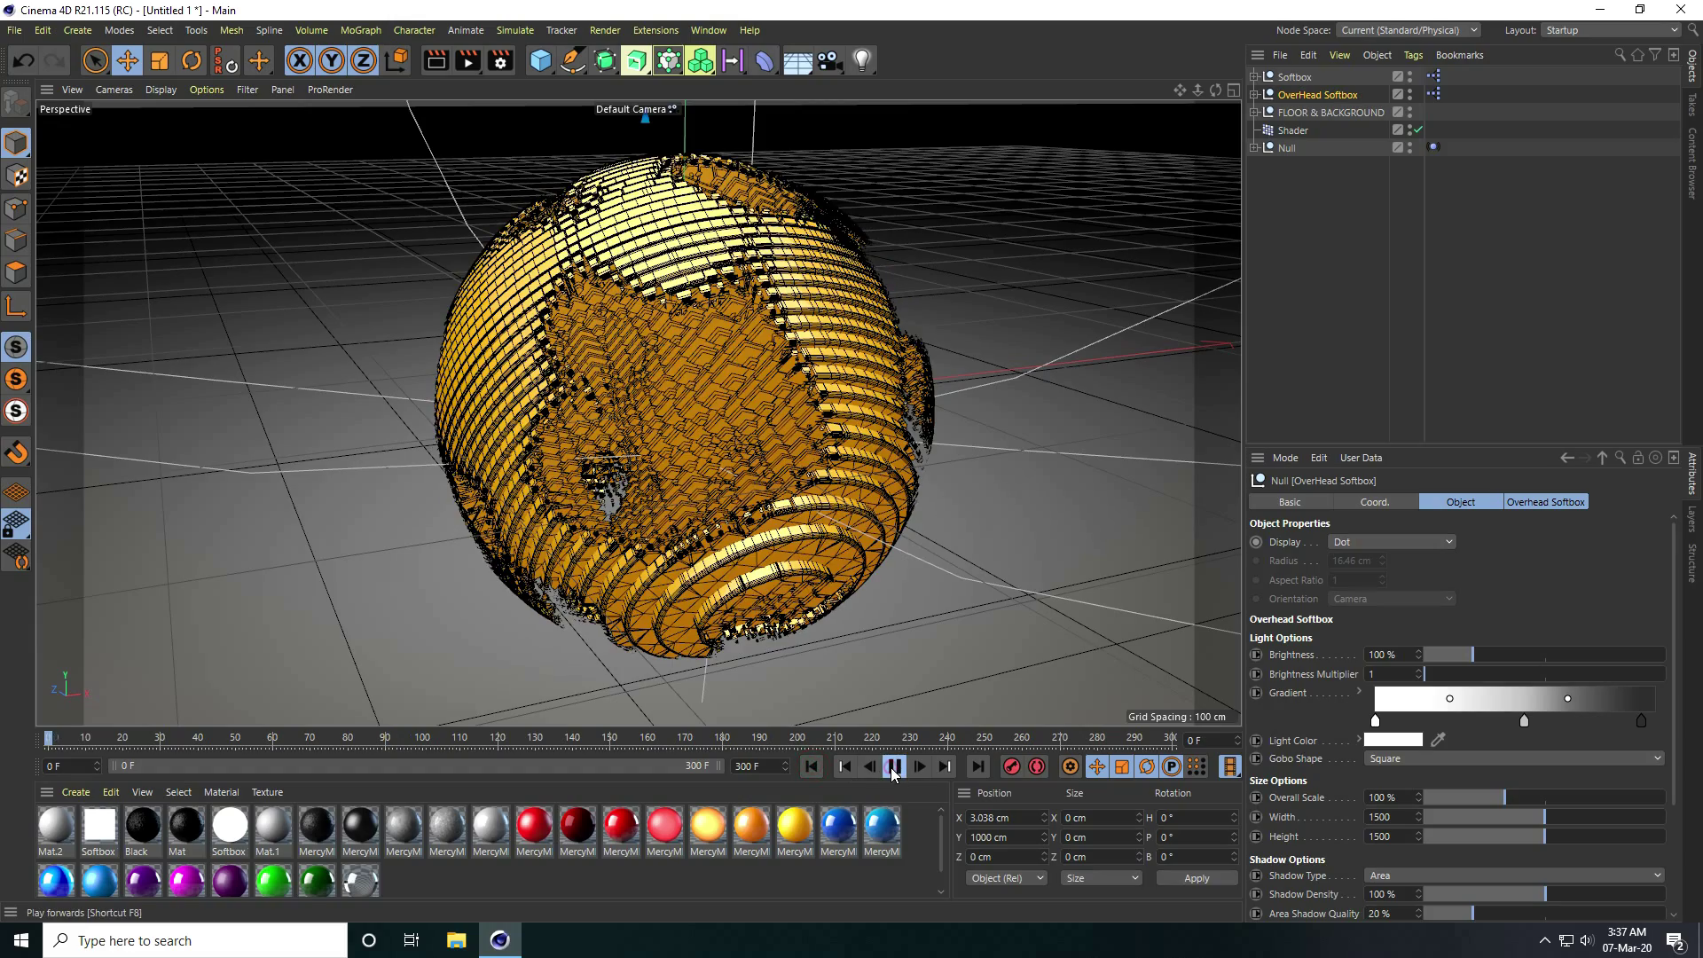